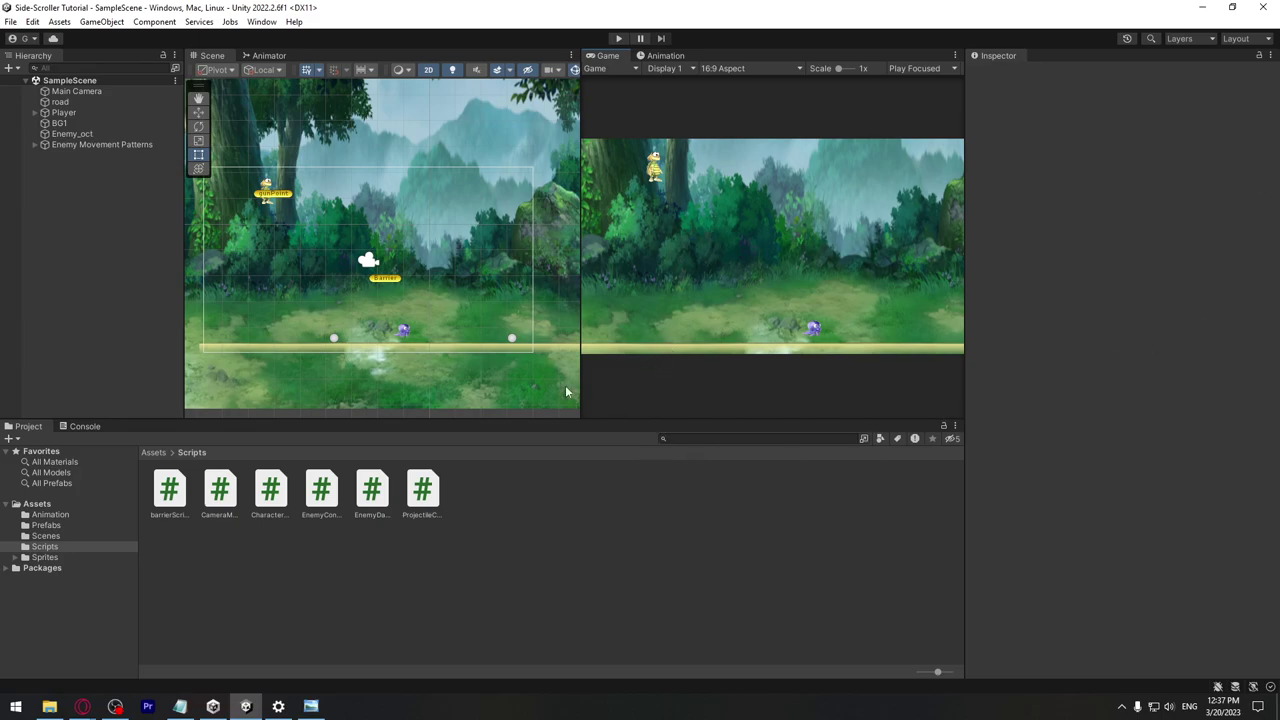
Add a UI canvas to the scene and name it Main Canvas
{"action": "right_click", "coordinate": [48, 198]}
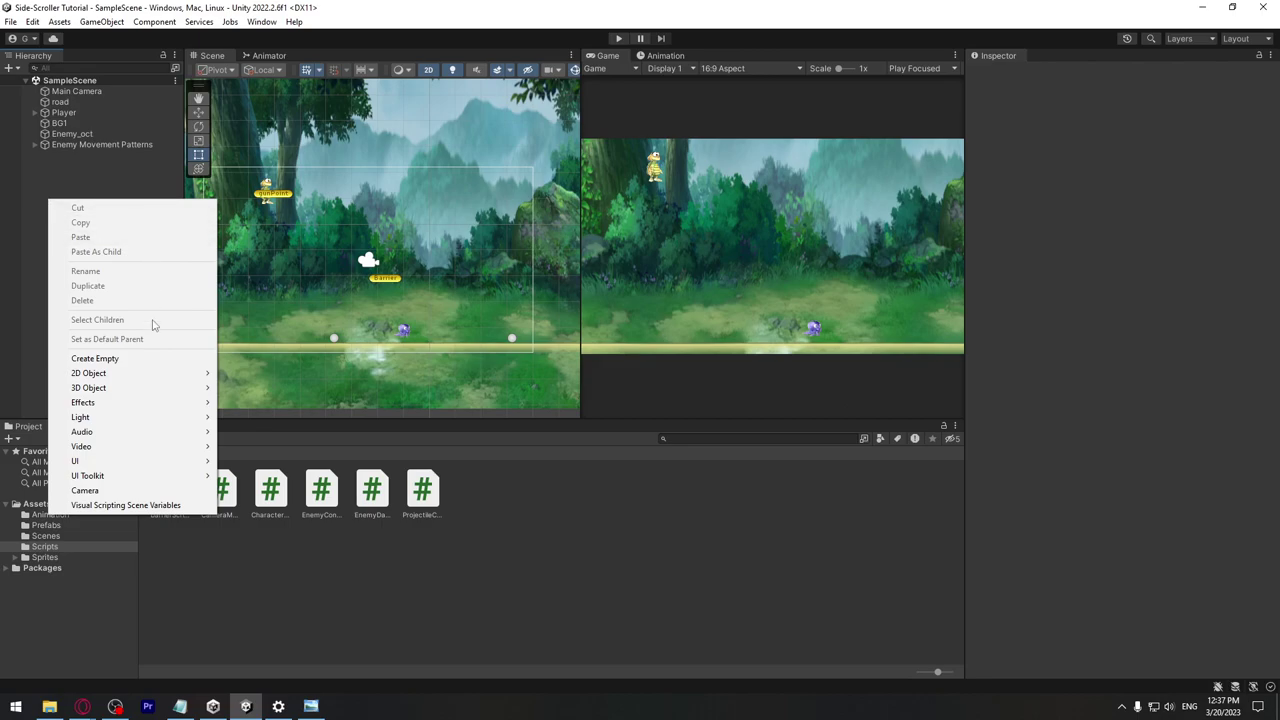
{"action": "mouse_move", "coordinate": [142, 462]}
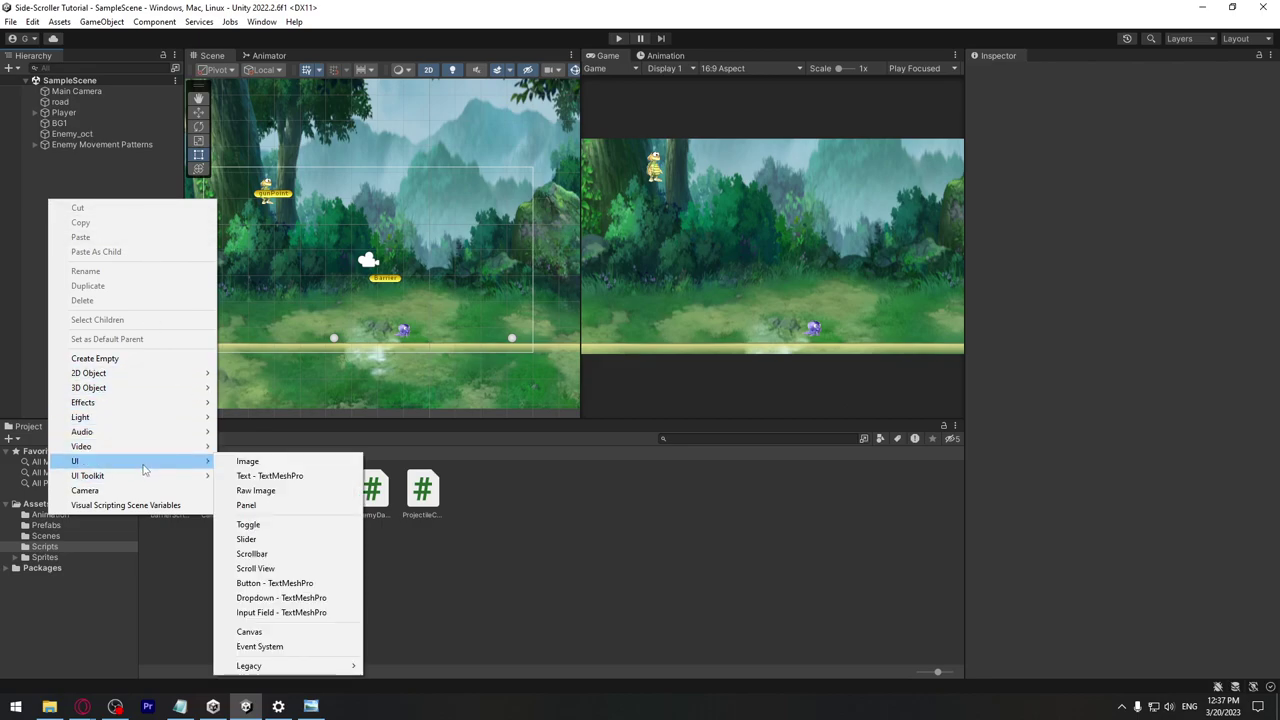
{"action": "left_click", "coordinate": [249, 631]}
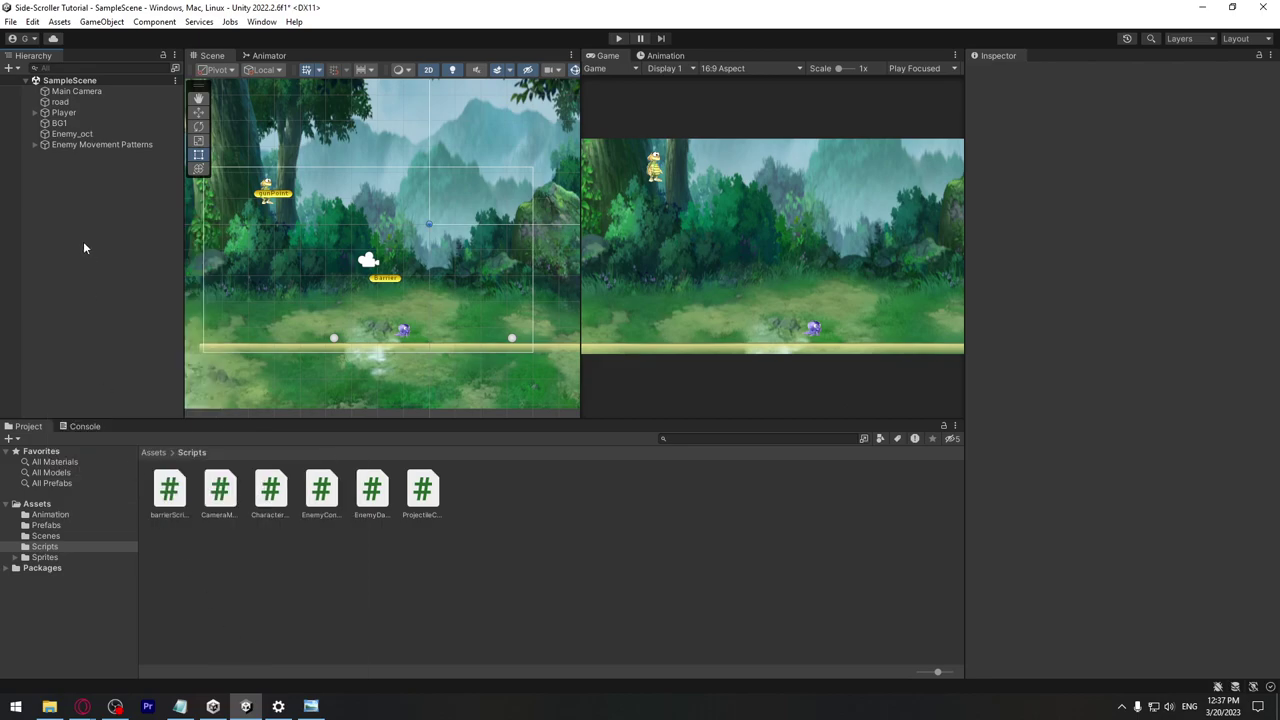
{"action": "type", "text": "Main Canvas"}
{"action": "key", "text": "Return"}
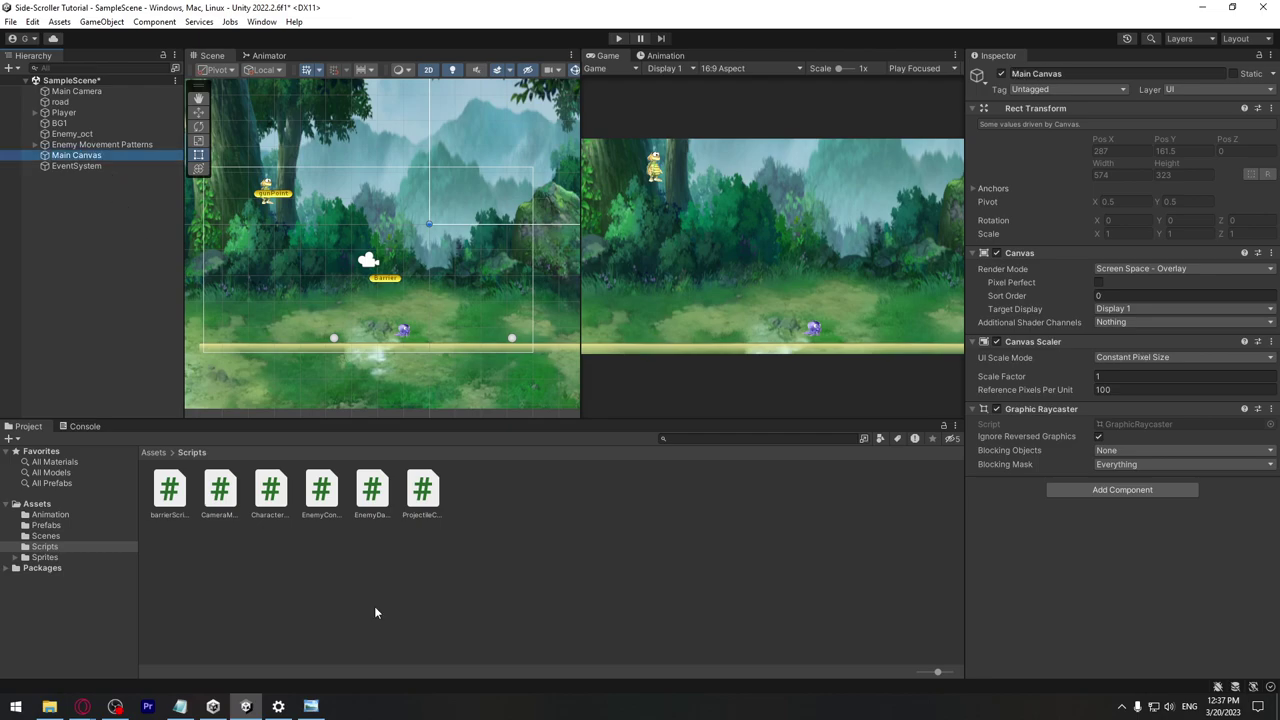
Look at the template.png reference image to study the layout of the game's interface
{"action": "left_click", "coordinate": [311, 706]}
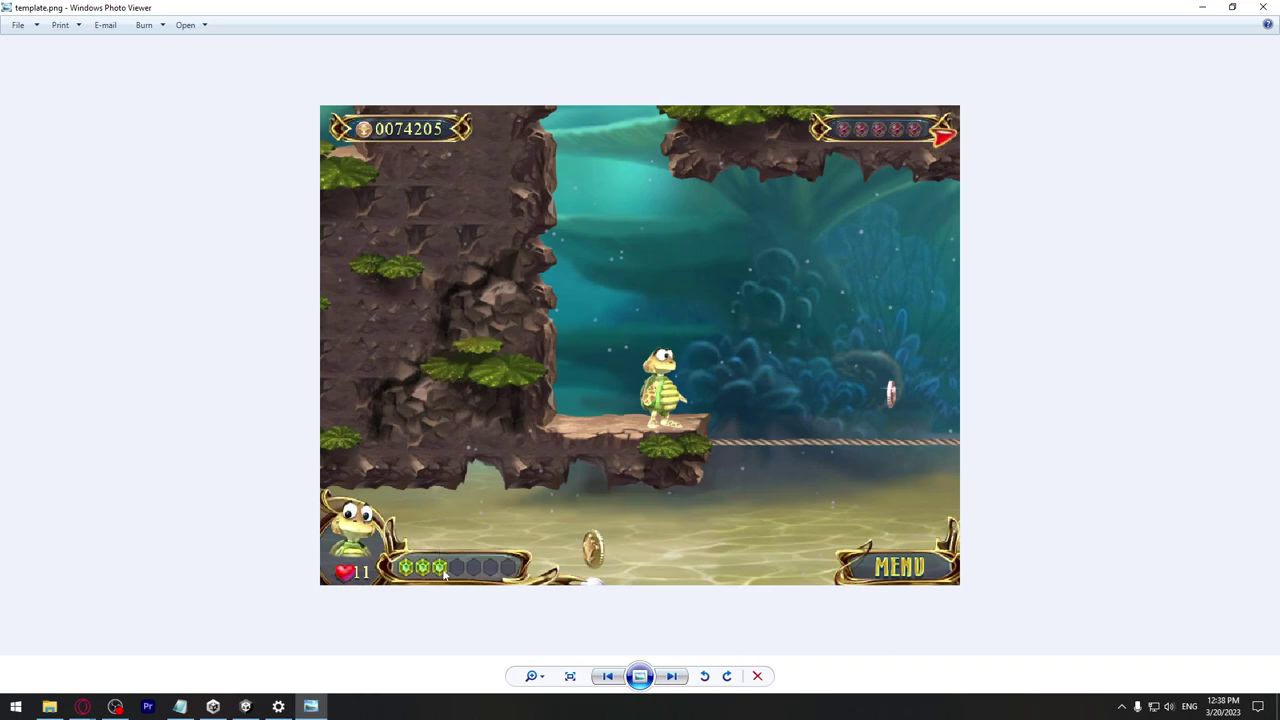
{"action": "left_click", "coordinate": [311, 706]}
{"action": "left_click", "coordinate": [311, 706]}
Minimize the open windows and inspect the sprite images in the desktop's UI folder
{"action": "left_click", "coordinate": [1202, 7]}
{"action": "left_click", "coordinate": [1202, 8]}
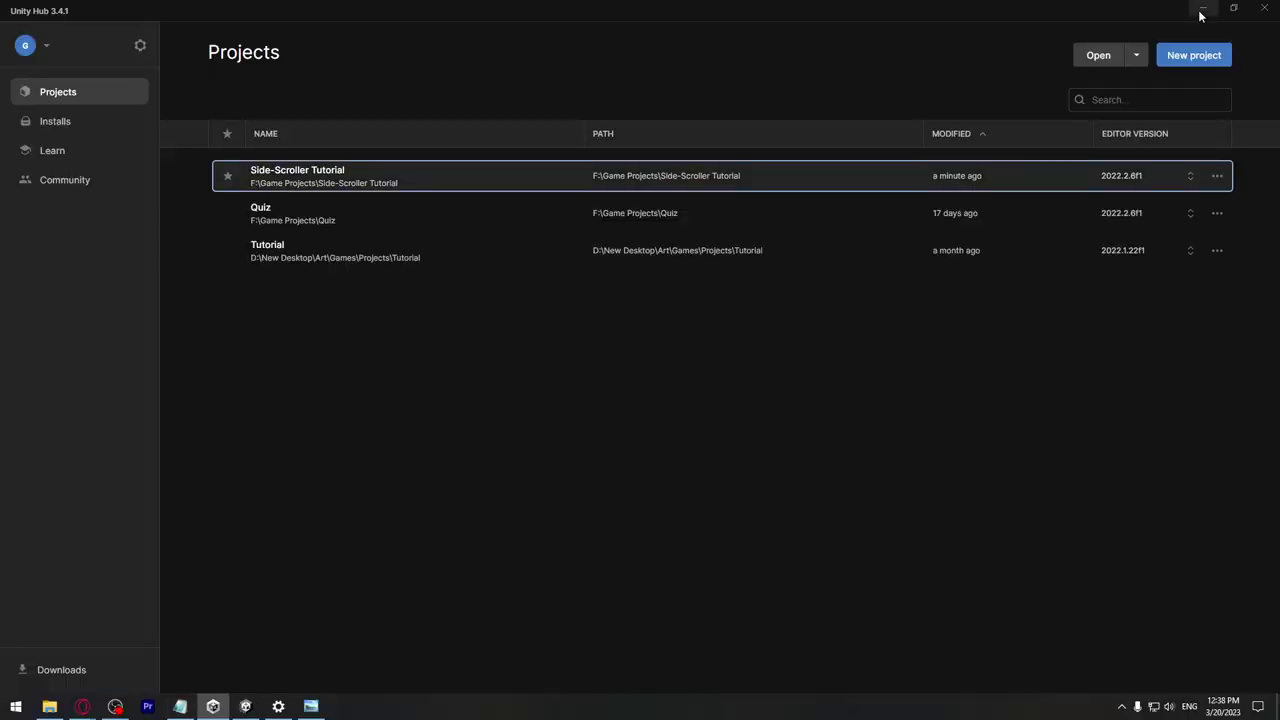
{"action": "left_click", "coordinate": [1202, 8]}
{"action": "left_click", "coordinate": [432, 430]}
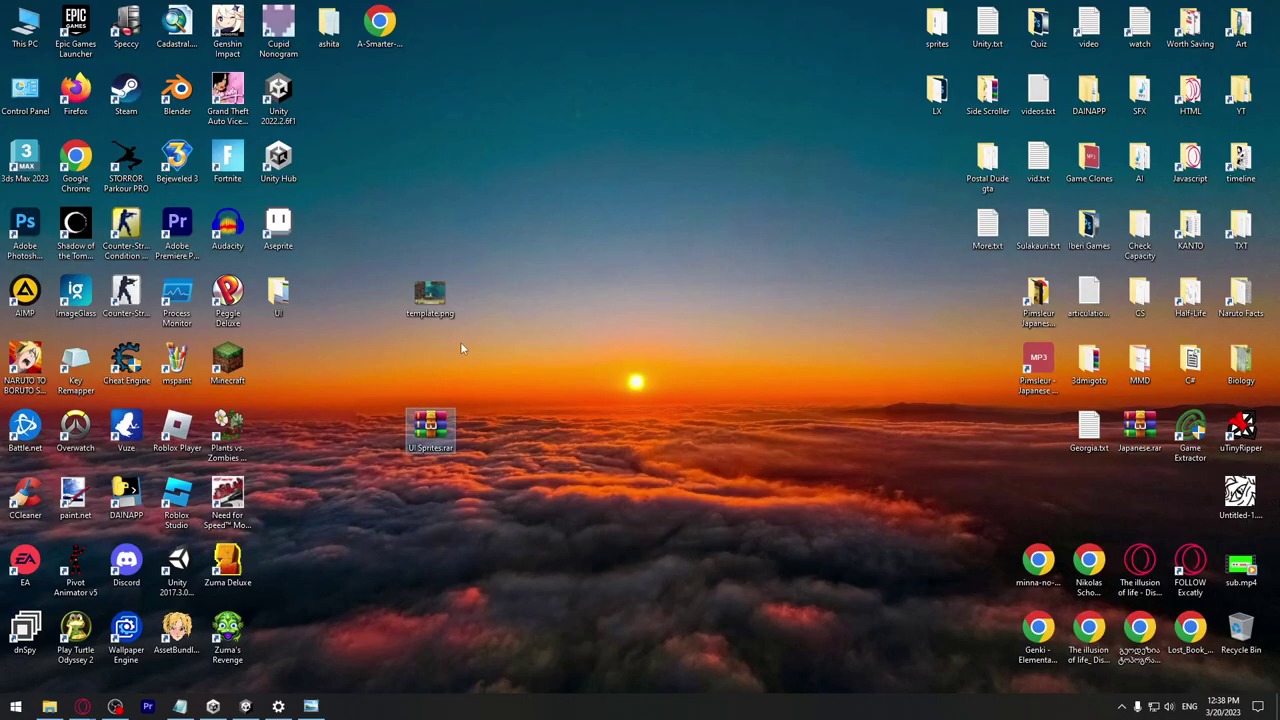
{"action": "left_click", "coordinate": [426, 446]}
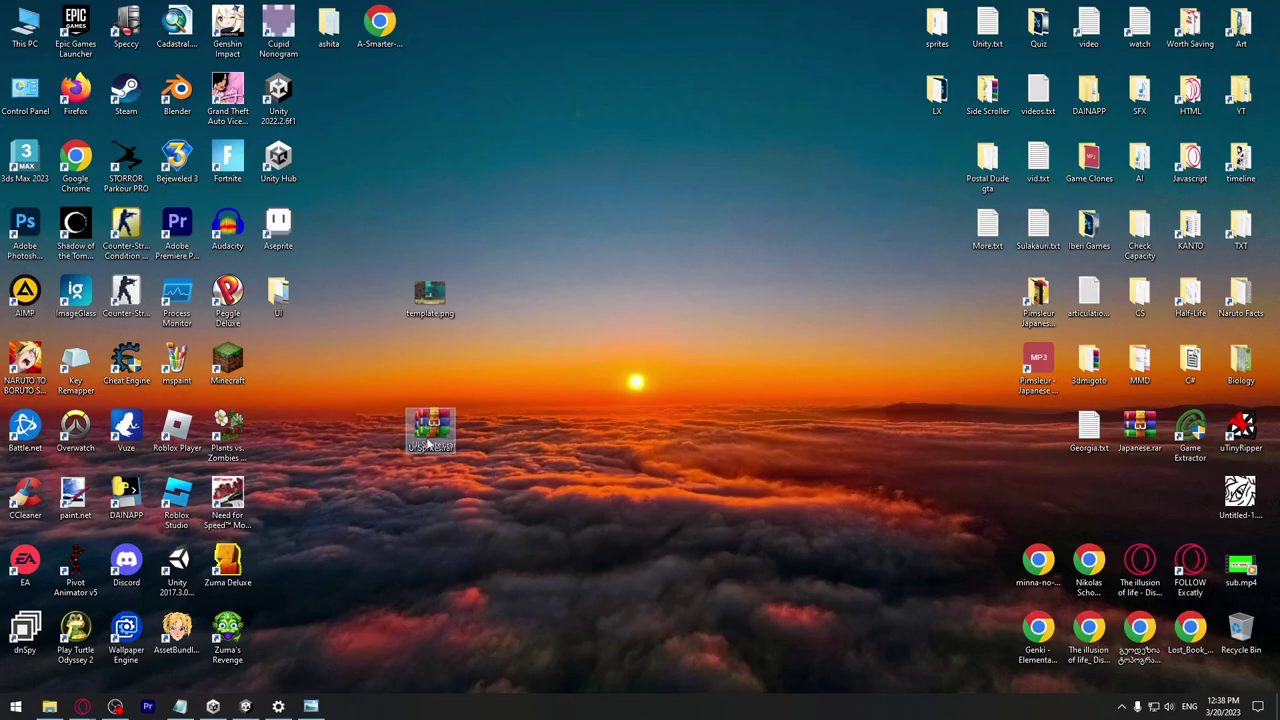
{"action": "double_click", "coordinate": [282, 298]}
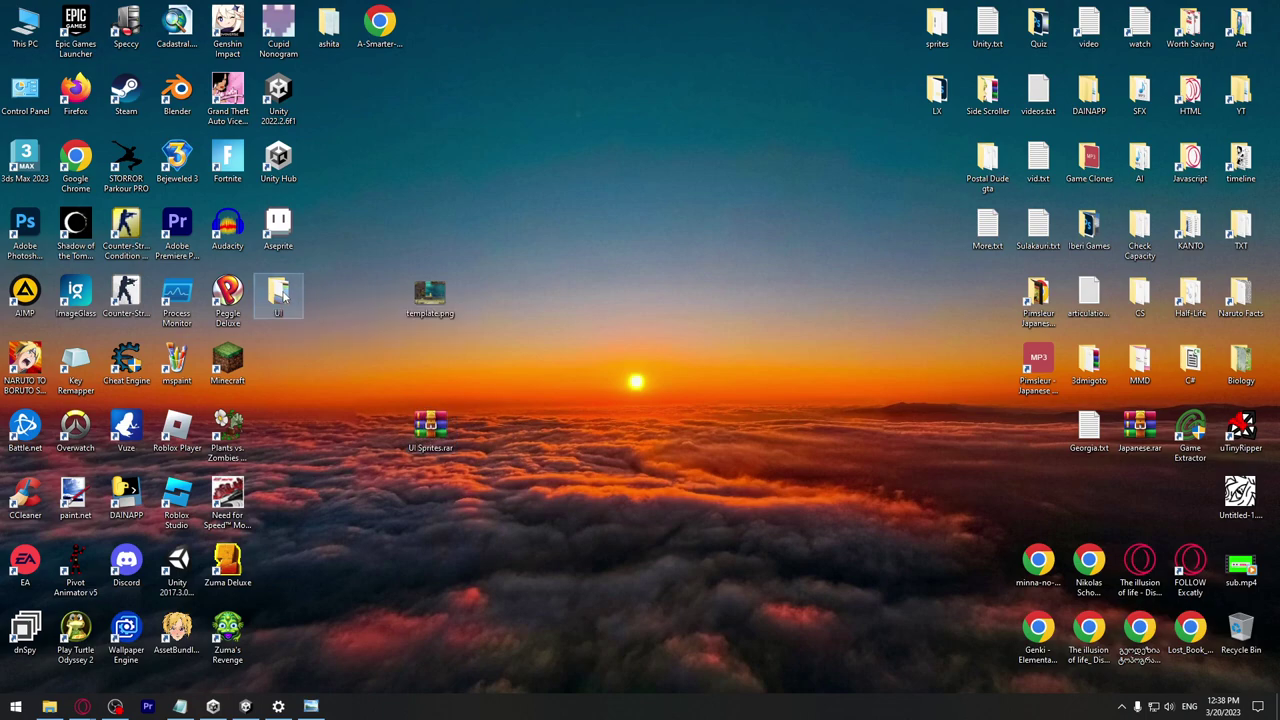
{"action": "left_click_drag", "start_coordinate": [560, 146], "coordinate": [789, 128]}
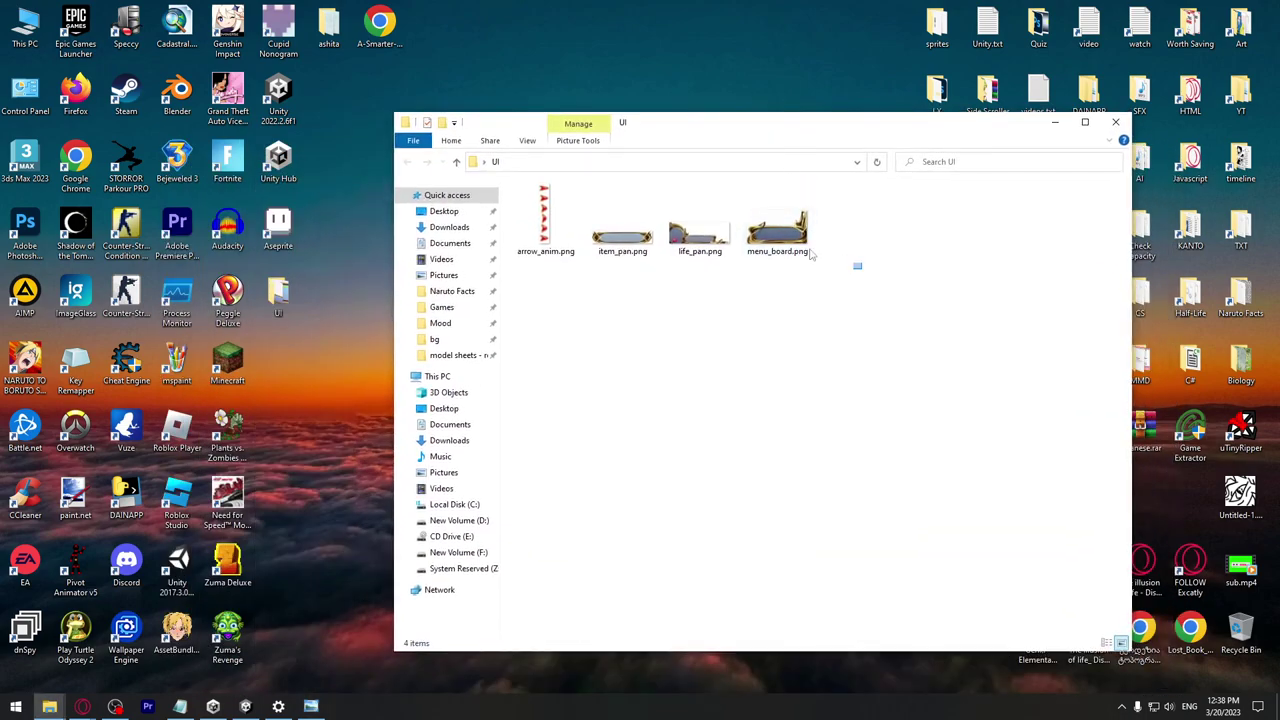
{"action": "left_click", "coordinate": [1116, 122]}
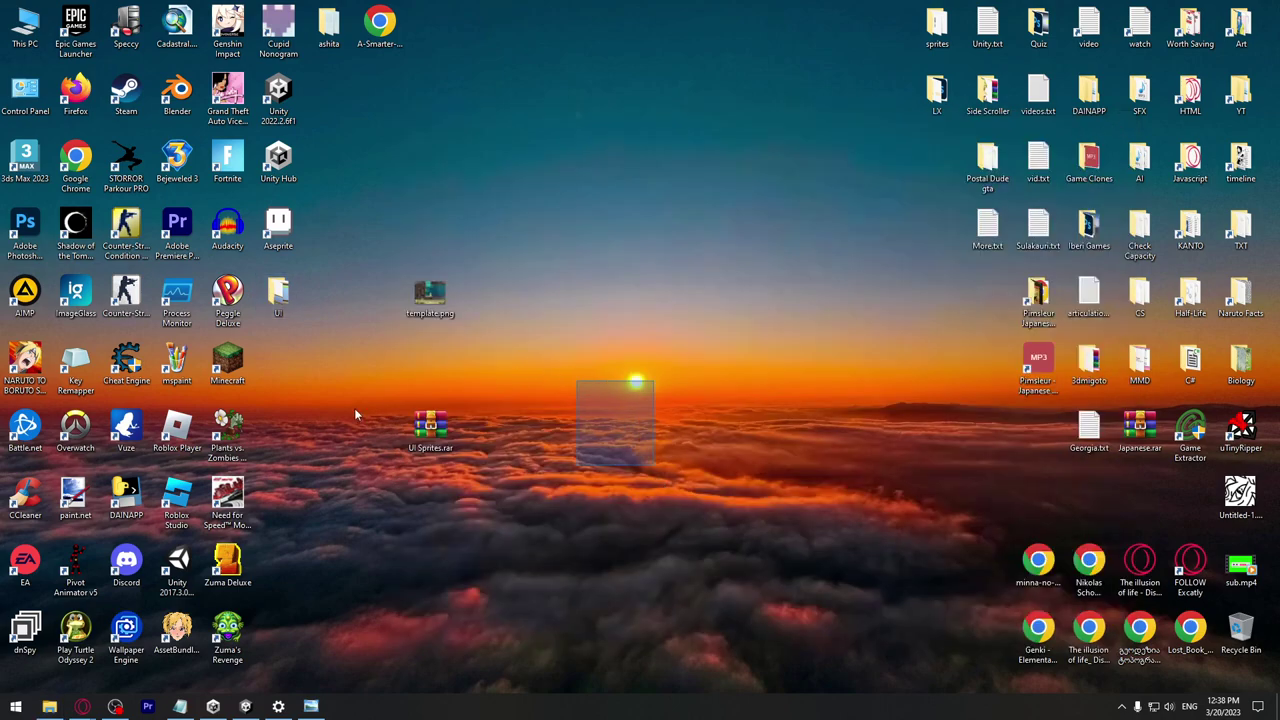
Import the desktop's UI folder into the project's Sprites folder and open it to select the menu_board sprite
{"action": "left_click_drag", "start_coordinate": [280, 298], "coordinate": [55, 560]}
{"action": "left_click", "coordinate": [47, 558]}
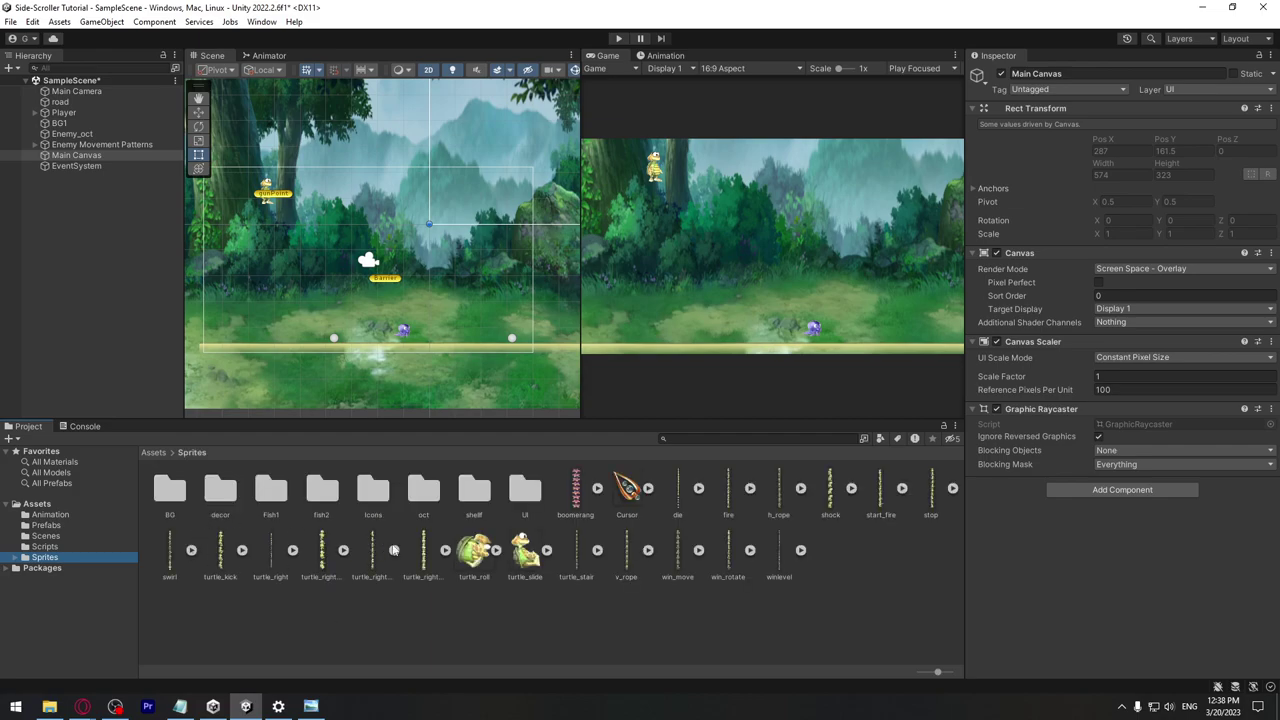
{"action": "double_click", "coordinate": [525, 490]}
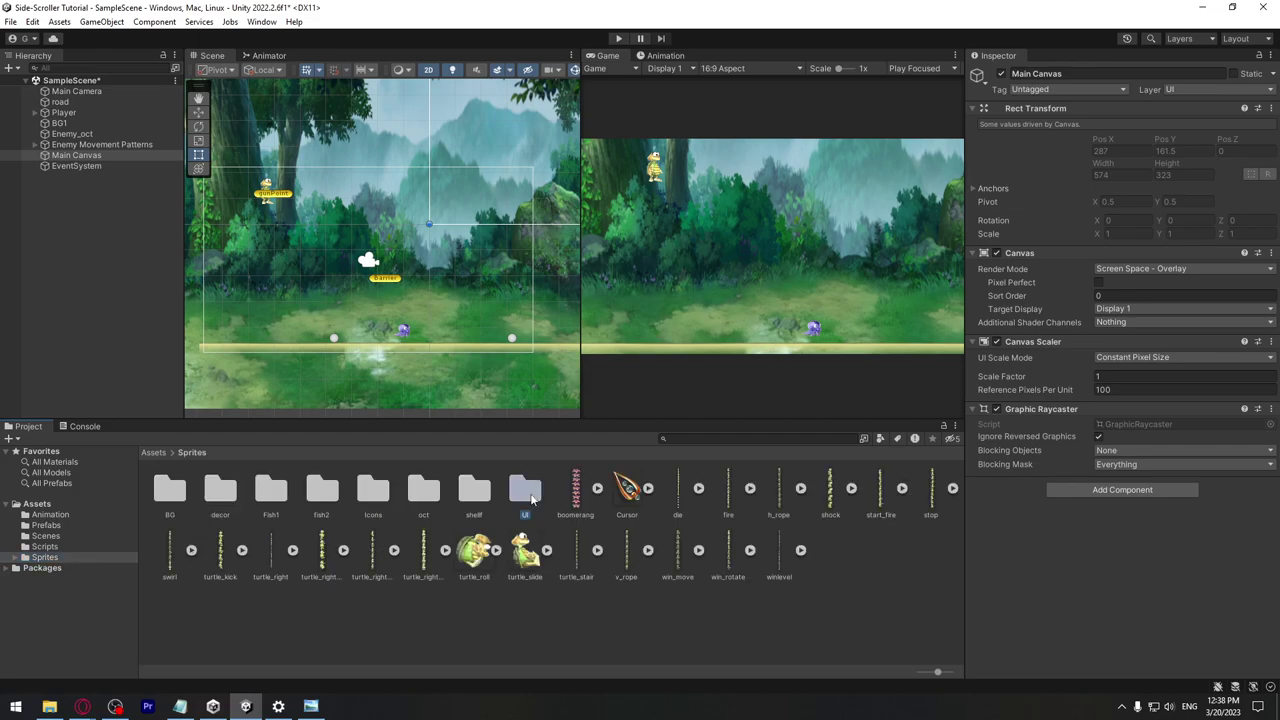
{"action": "left_click", "coordinate": [338, 496]}
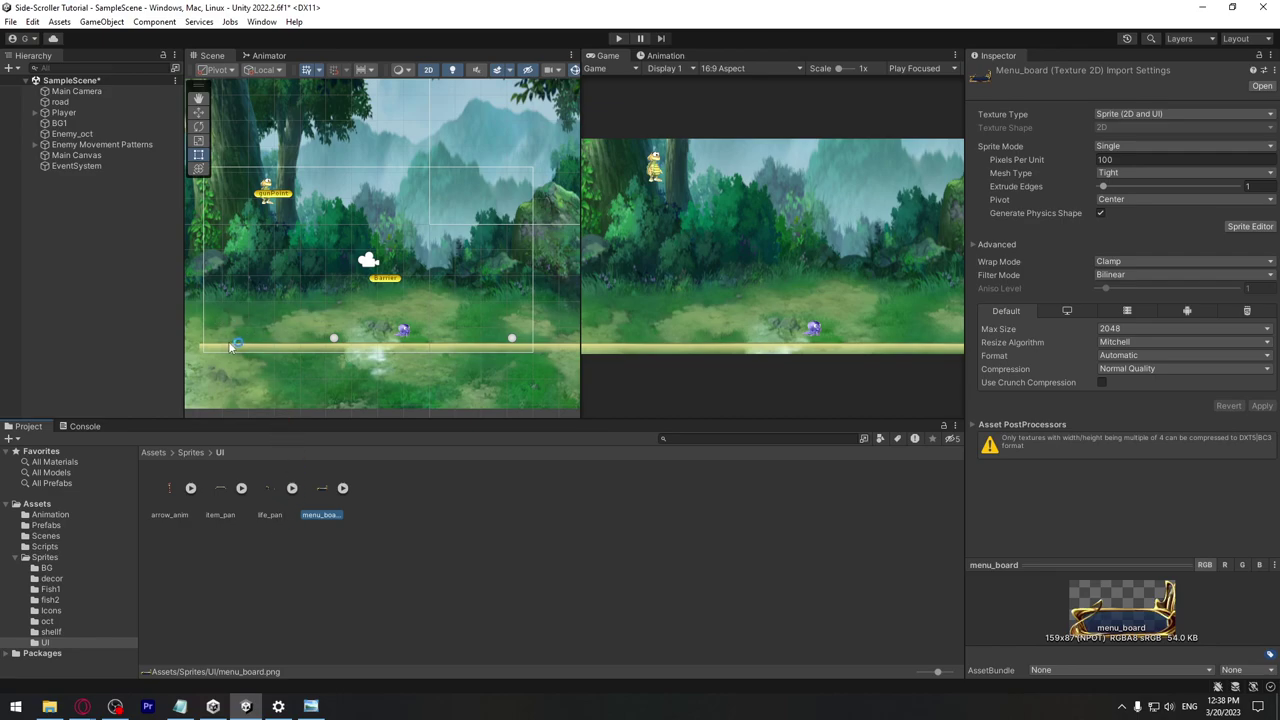
Add a UI image under Main Canvas and name it Life
{"action": "right_click", "coordinate": [69, 155]}
{"action": "mouse_move", "coordinate": [175, 458]}
{"action": "left_click", "coordinate": [268, 452]}
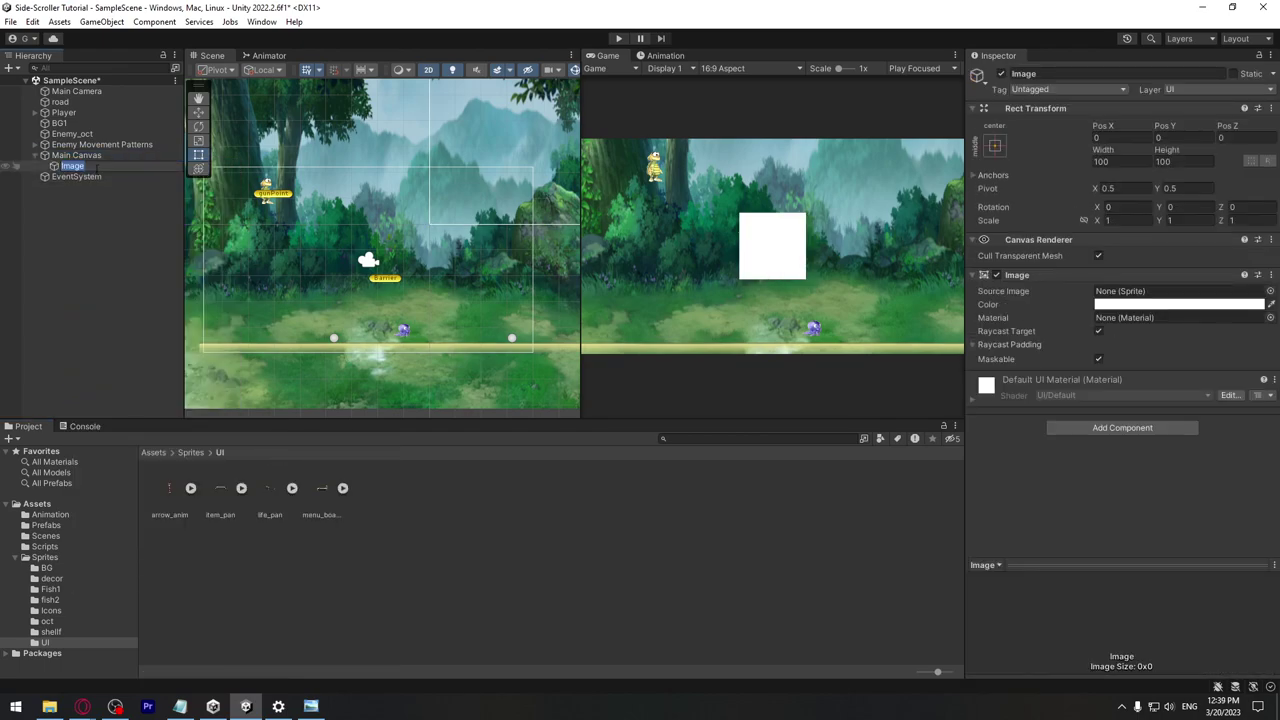
{"action": "type", "text": "Life"}
{"action": "key", "text": "Return"}
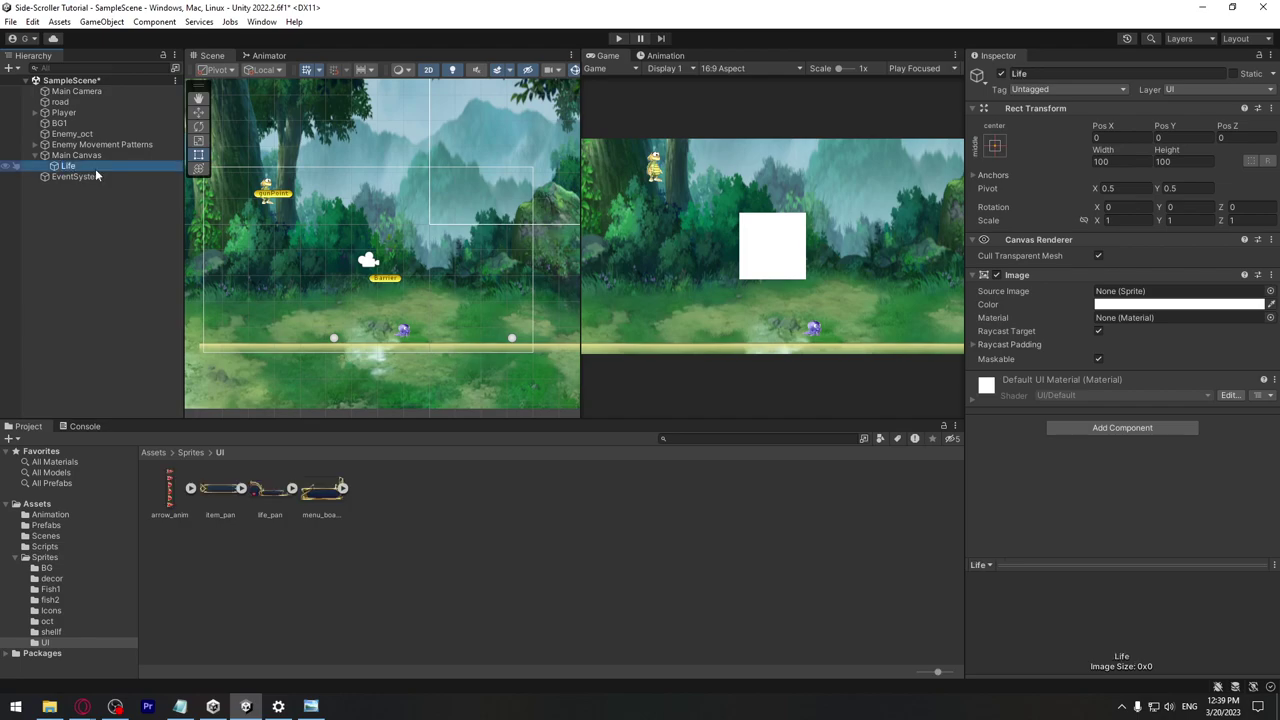
Move the Life image into the canvas's lower-left corner, at about X -236, Y -114
{"action": "scroll", "coordinate": [510, 266], "scroll_direction": "down", "scroll_amount": 10}
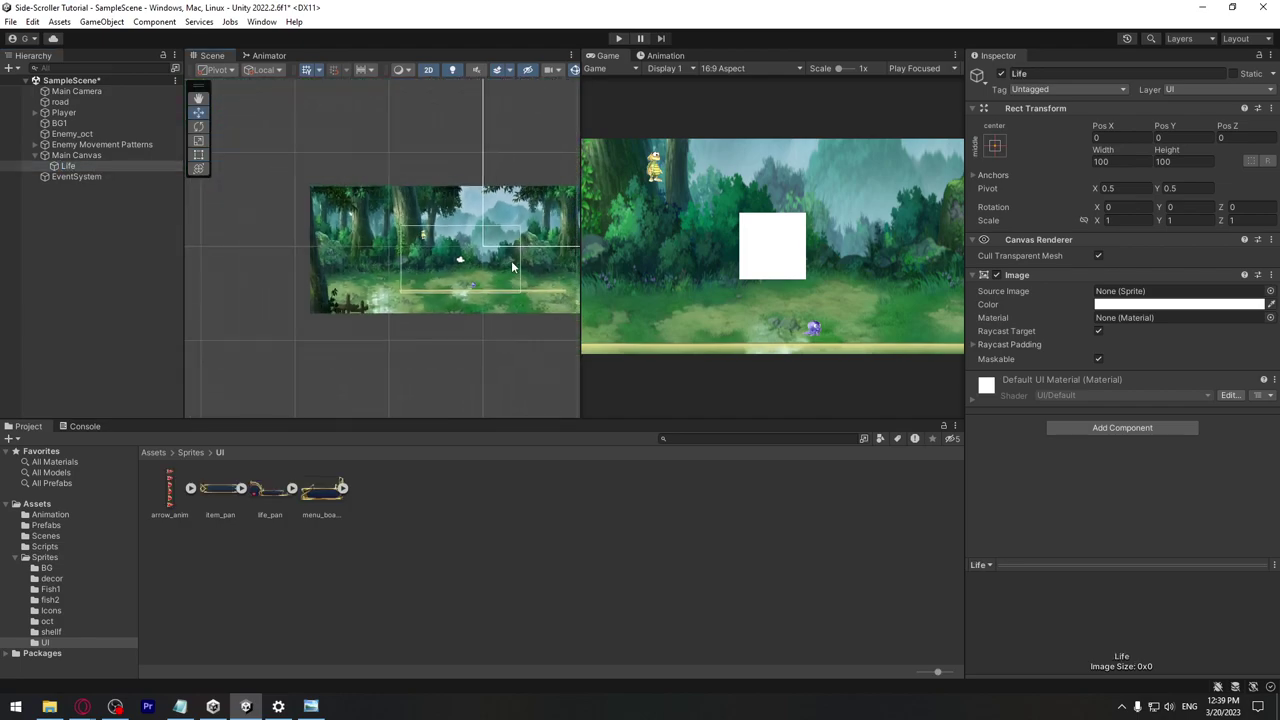
{"action": "middle_click_drag", "start_coordinate": [379, 304], "coordinate": [312, 348]}
{"action": "scroll", "coordinate": [415, 288], "scroll_direction": "down", "scroll_amount": 15}
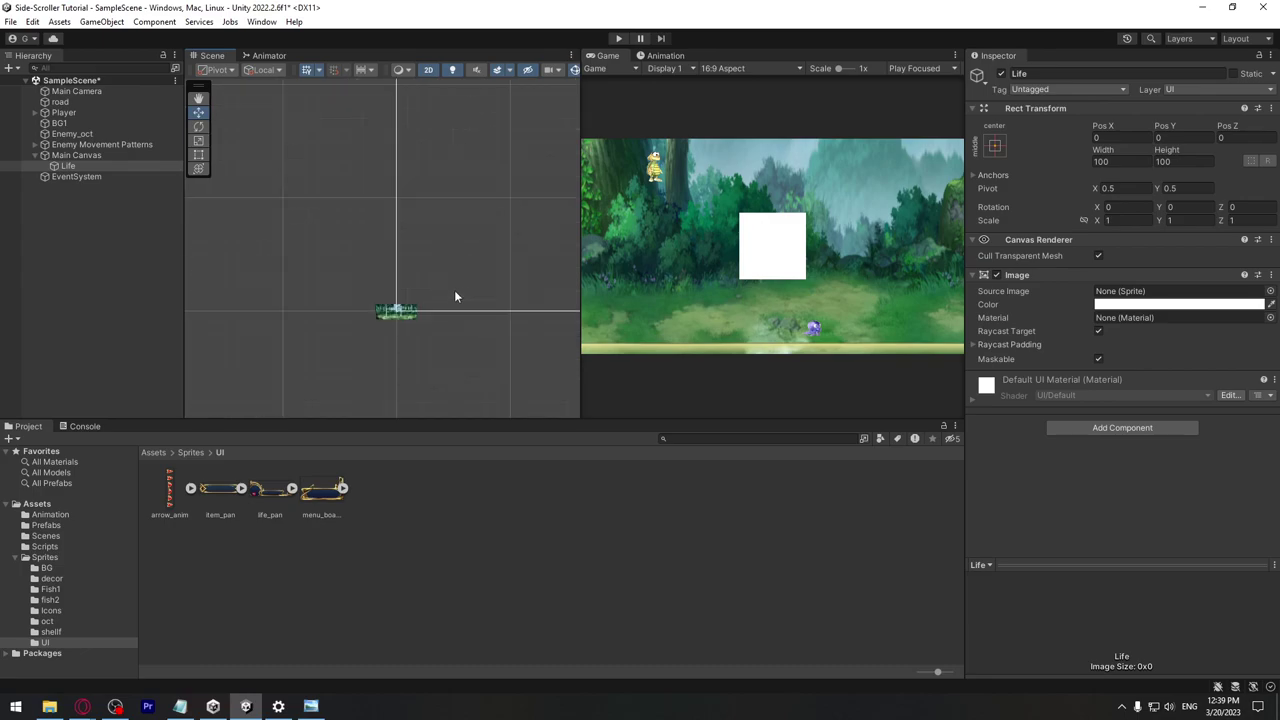
{"action": "middle_click_drag", "start_coordinate": [482, 299], "coordinate": [383, 328]}
{"action": "left_click", "coordinate": [503, 186]}
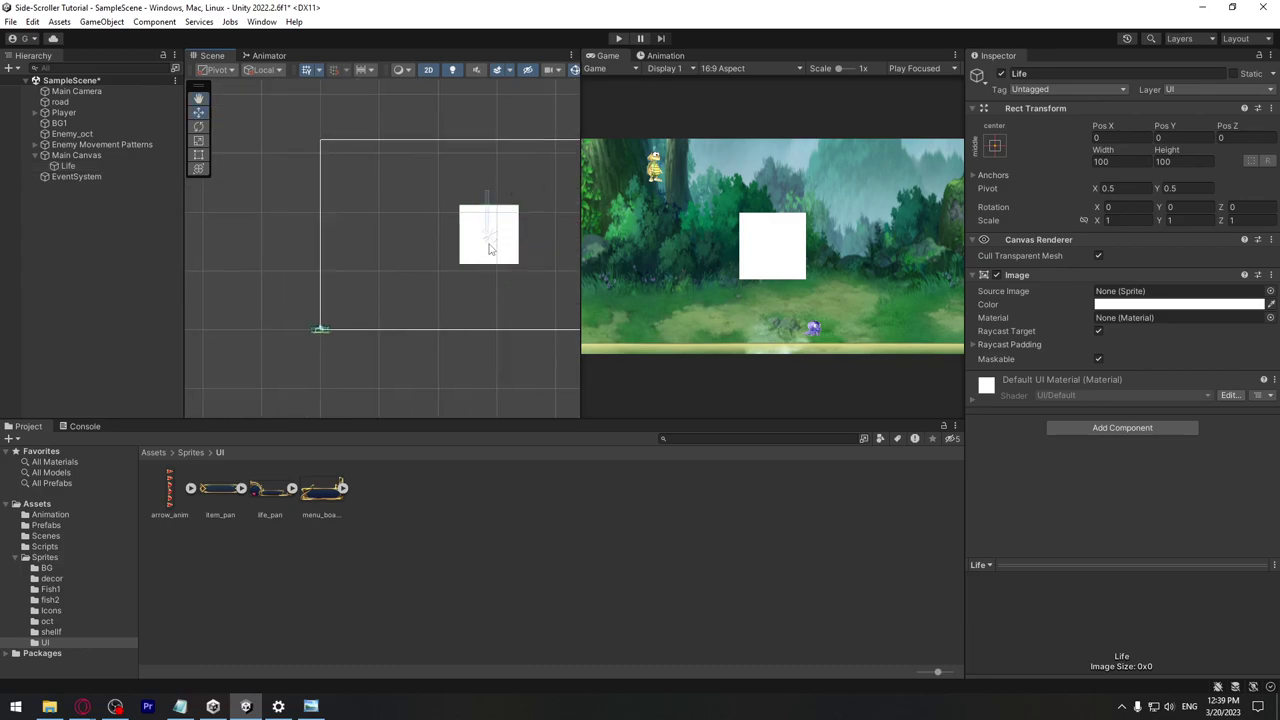
{"action": "left_click", "coordinate": [83, 168]}
{"action": "left_click_drag", "start_coordinate": [487, 198], "coordinate": [483, 252]}
{"action": "left_click_drag", "start_coordinate": [540, 301], "coordinate": [401, 302]}
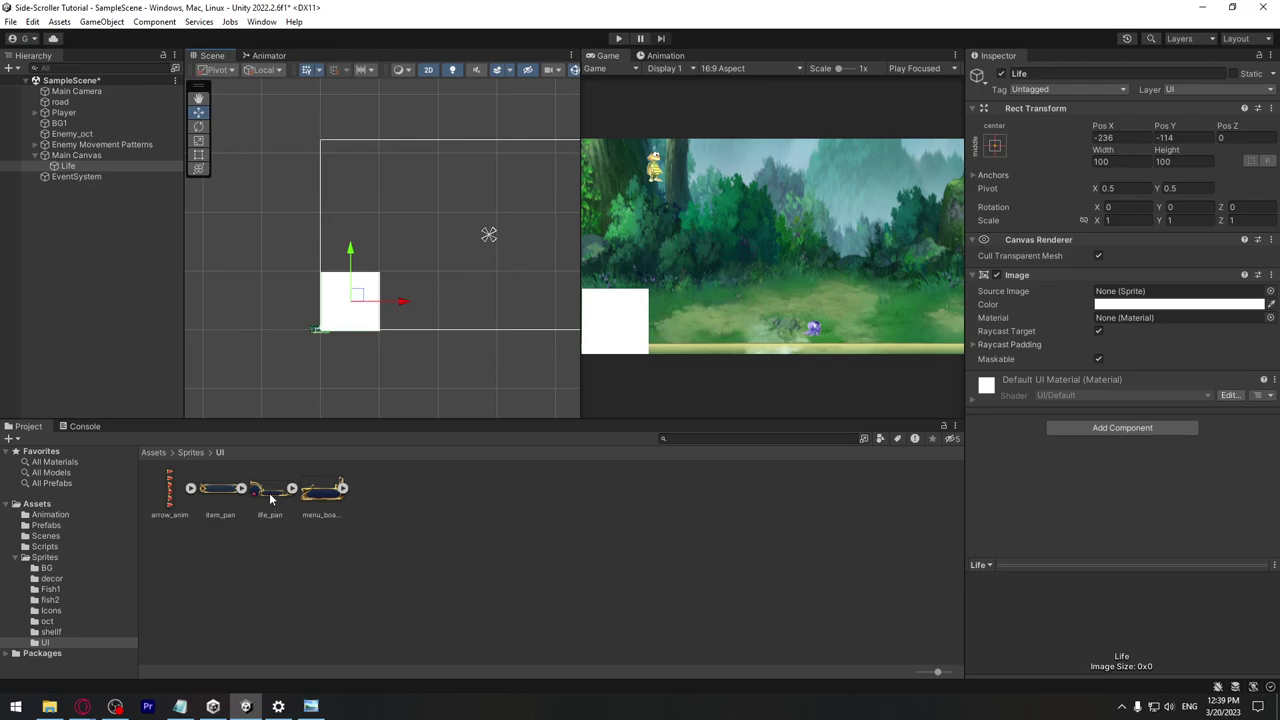
Assign the life_pan sprite to Life at native size and realign it to the canvas's lower-left corner, about X -120, Y -103
{"action": "left_click_drag", "start_coordinate": [270, 497], "coordinate": [1120, 292]}
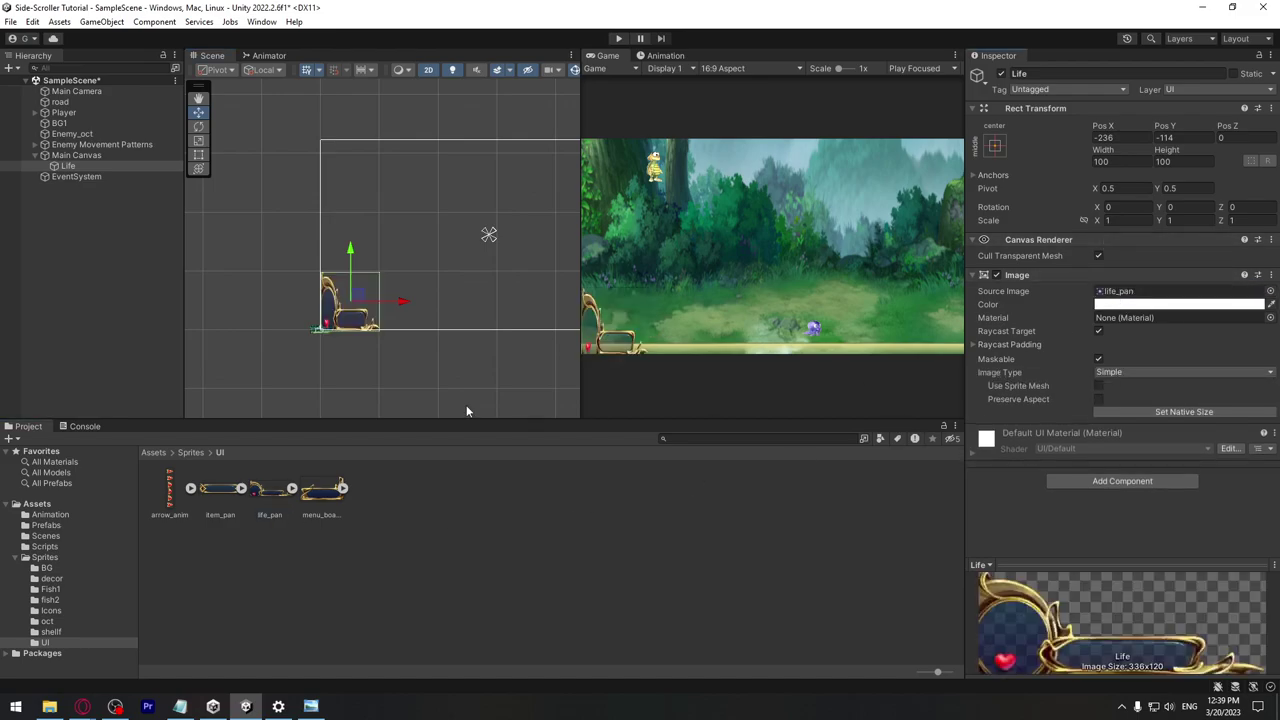
{"action": "left_click", "coordinate": [1172, 412]}
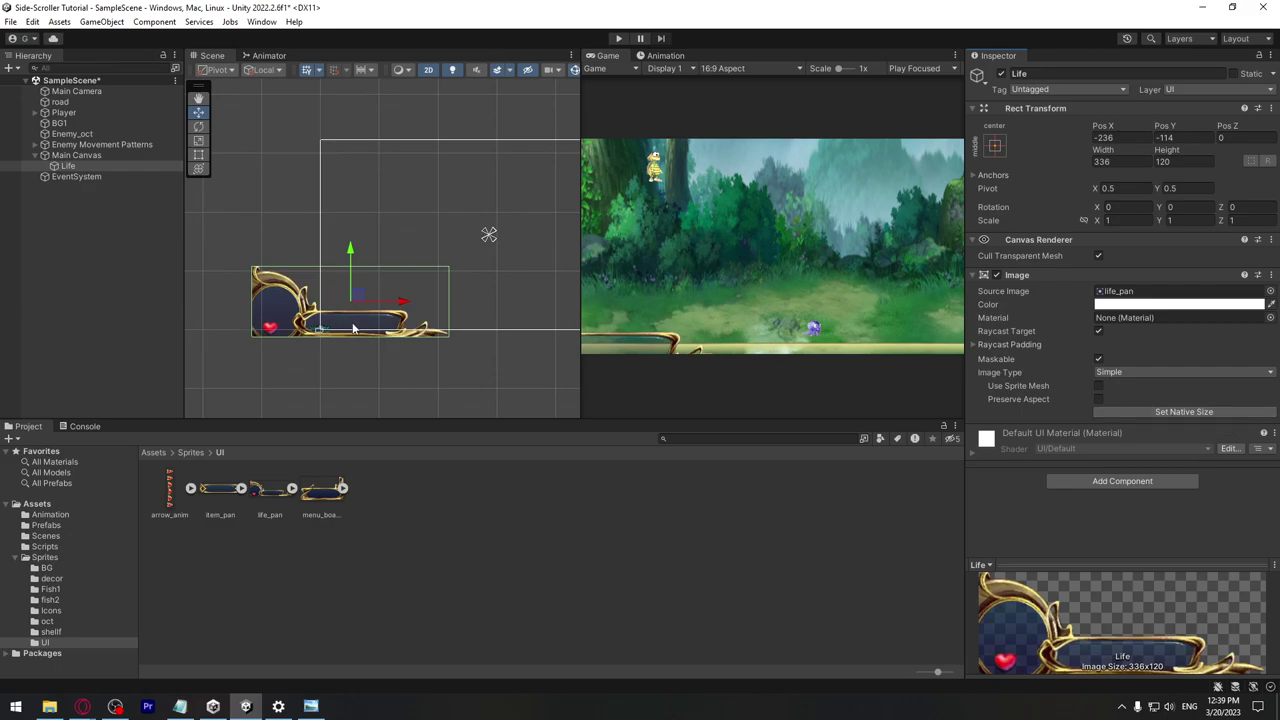
{"action": "left_click_drag", "start_coordinate": [400, 302], "coordinate": [470, 302]}
{"action": "left_click_drag", "start_coordinate": [420, 254], "coordinate": [419, 246]}
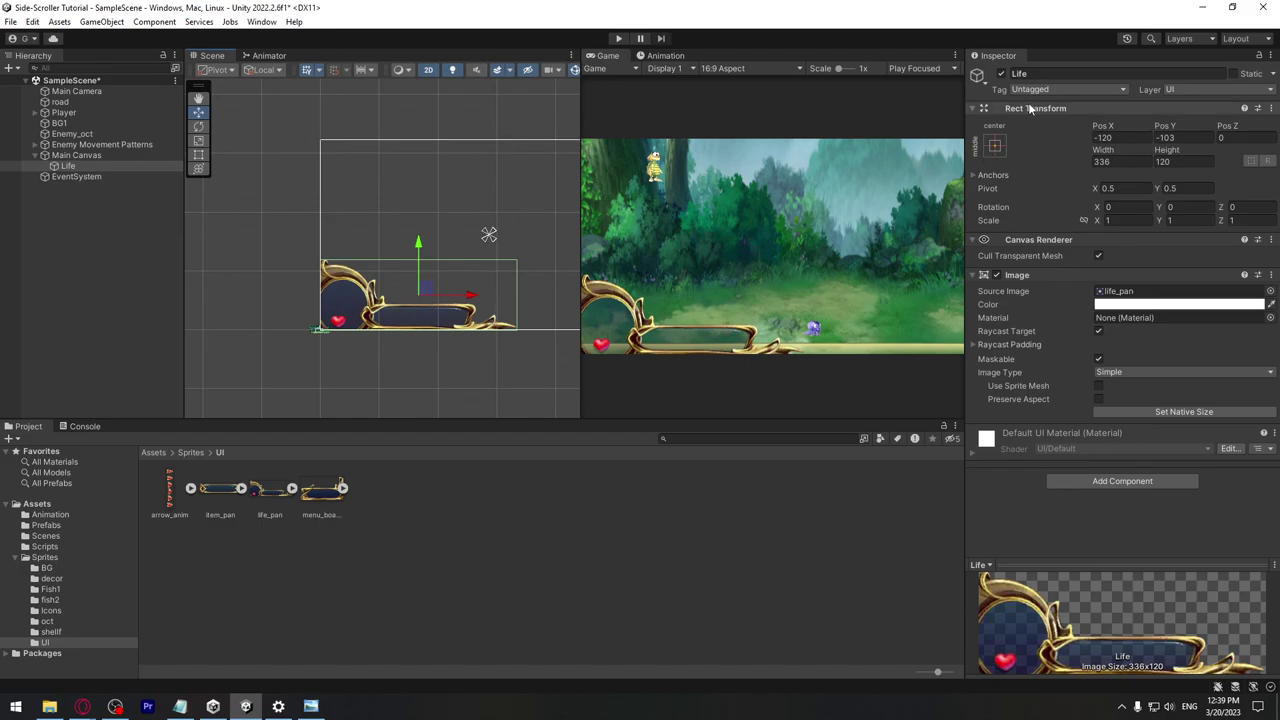
Anchor the Life image to the bottom left of the canvas and slightly resize the game view to check it
{"action": "left_click", "coordinate": [993, 147]}
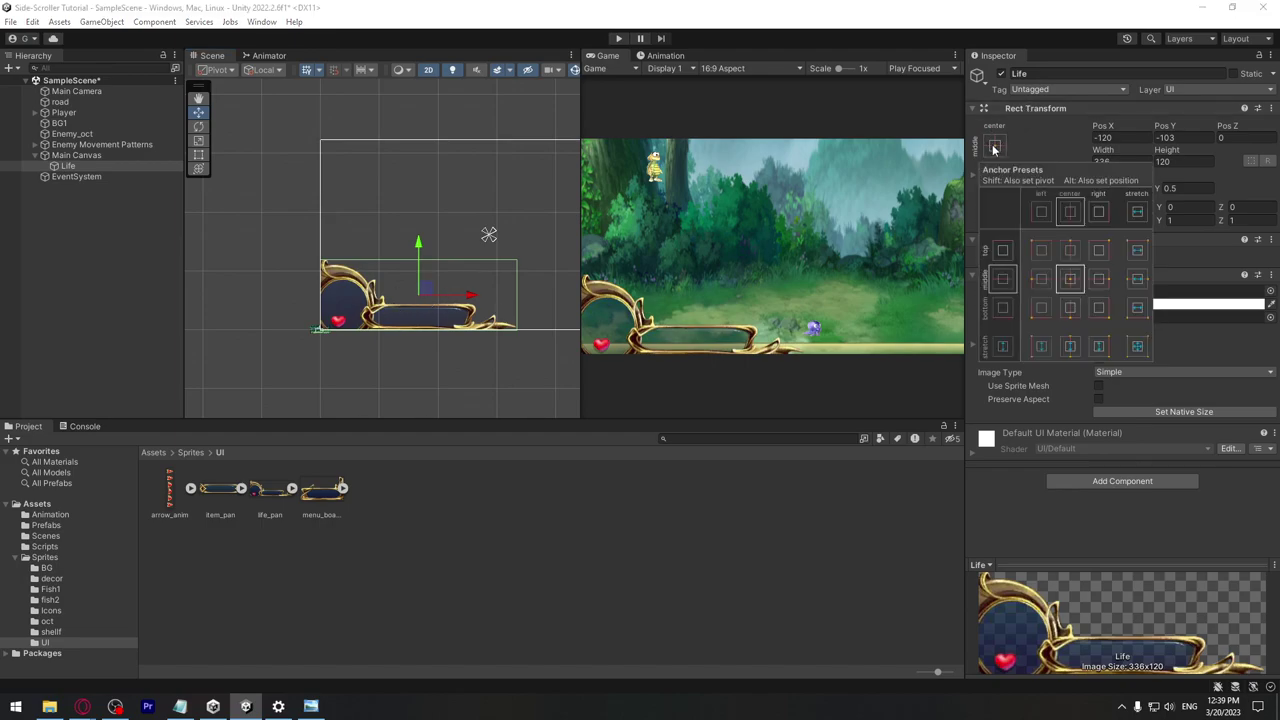
{"action": "left_click", "coordinate": [1040, 312]}
{"action": "left_click", "coordinate": [1040, 313]}
{"action": "middle_click_drag", "start_coordinate": [422, 336], "coordinate": [316, 349]}
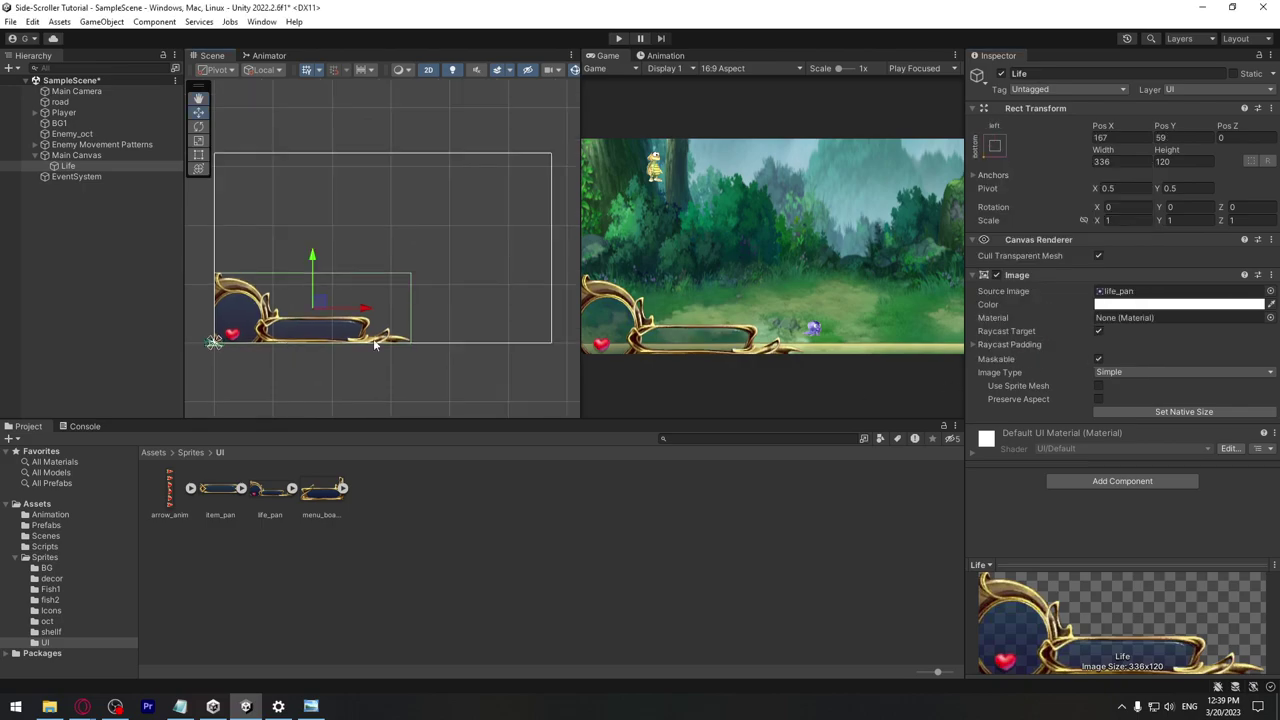
{"action": "mouse_move", "coordinate": [580, 270]}
{"action": "left_mouse_down"}
{"action": "mouse_move", "coordinate": [394, 265]}
{"action": "mouse_move", "coordinate": [700, 255]}
{"action": "mouse_move", "coordinate": [385, 261]}
{"action": "mouse_move", "coordinate": [603, 250]}
{"action": "mouse_move", "coordinate": [533, 250]}
{"action": "mouse_move", "coordinate": [576, 252]}
{"action": "left_mouse_up"}
Set Main Canvas's UI scale mode to Scale With Screen Size and check the scaling by resizing the game view
{"action": "left_click", "coordinate": [90, 155]}
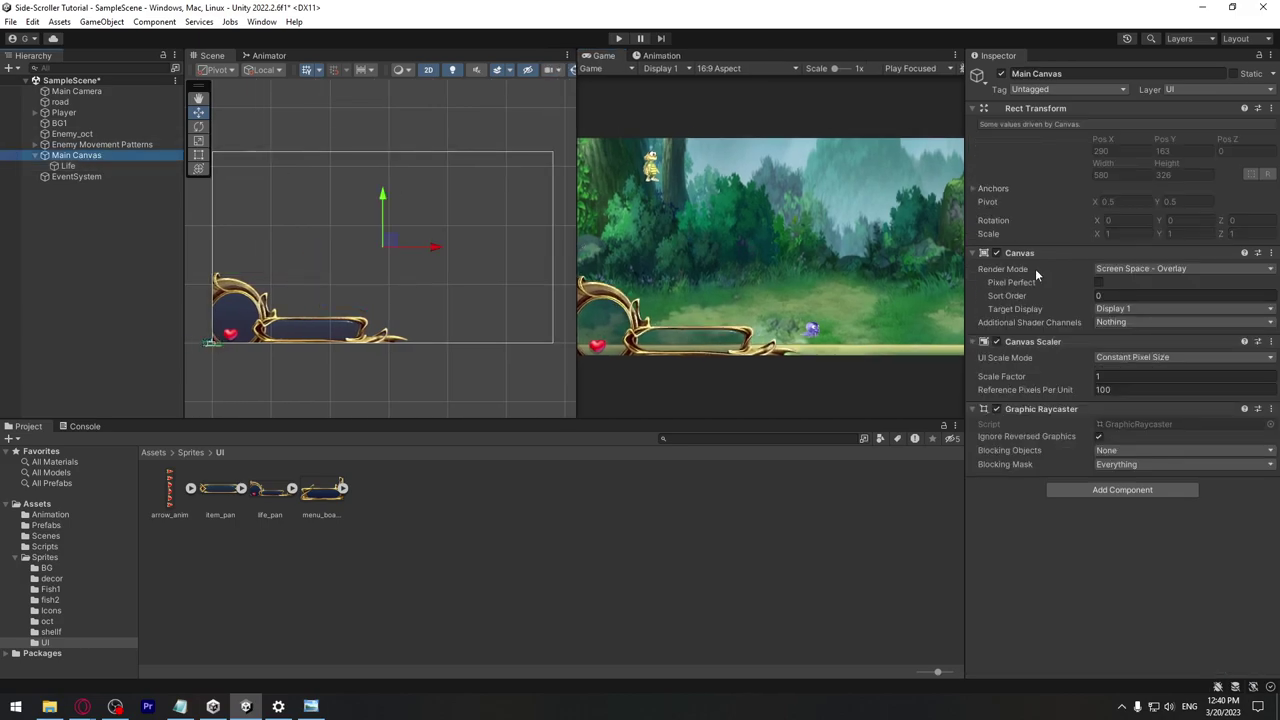
{"action": "left_click", "coordinate": [1134, 270]}
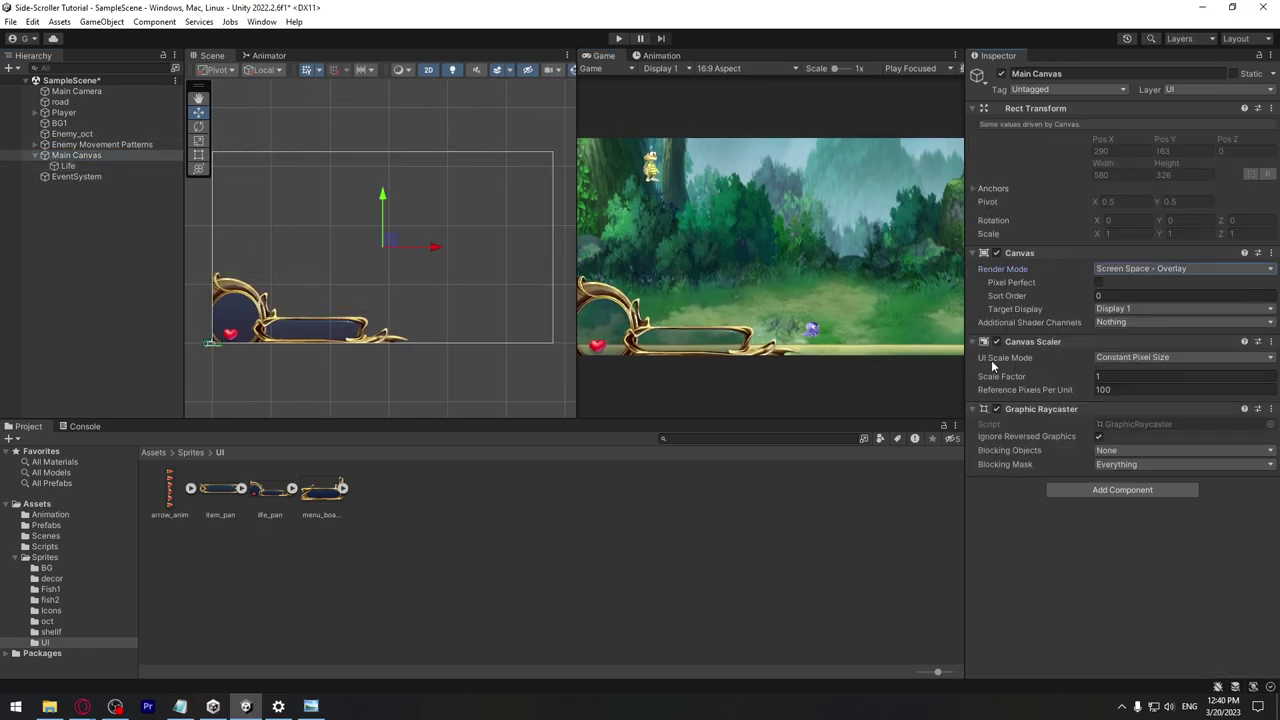
{"action": "left_click", "coordinate": [1116, 358]}
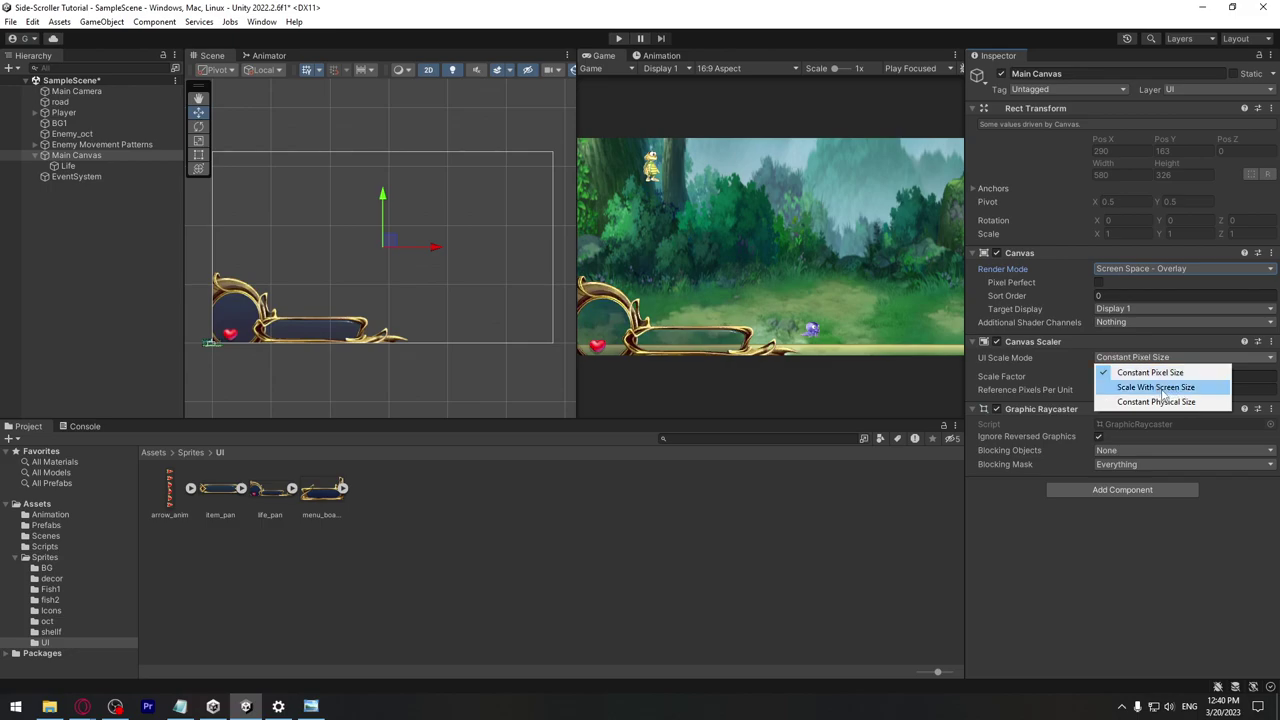
{"action": "left_click", "coordinate": [1164, 388]}
{"action": "mouse_move", "coordinate": [962, 260]}
{"action": "left_mouse_down"}
{"action": "mouse_move", "coordinate": [691, 265]}
{"action": "mouse_move", "coordinate": [1117, 268]}
{"action": "mouse_move", "coordinate": [921, 256]}
{"action": "mouse_move", "coordinate": [978, 256]}
{"action": "mouse_move", "coordinate": [945, 258]}
{"action": "left_mouse_up"}
Consult the template's life counter, then add a legacy Text object as a child of Life
{"action": "left_click", "coordinate": [315, 708]}
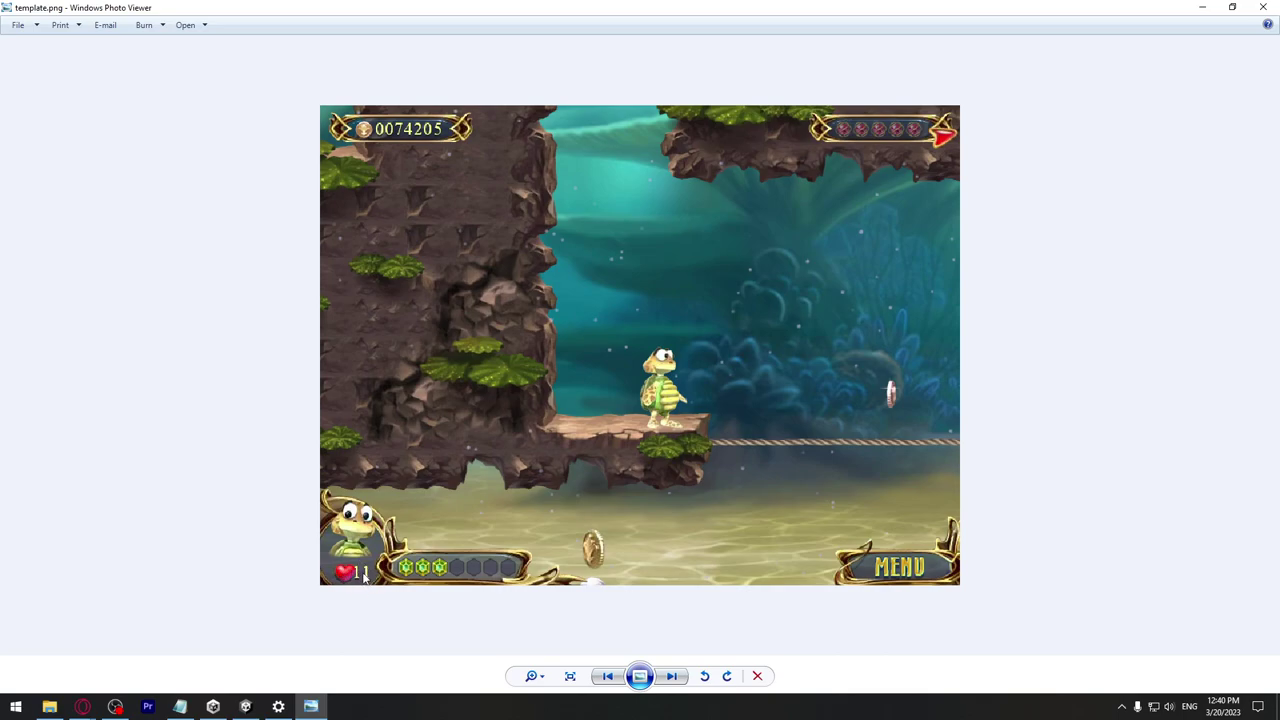
{"action": "left_click", "coordinate": [312, 706]}
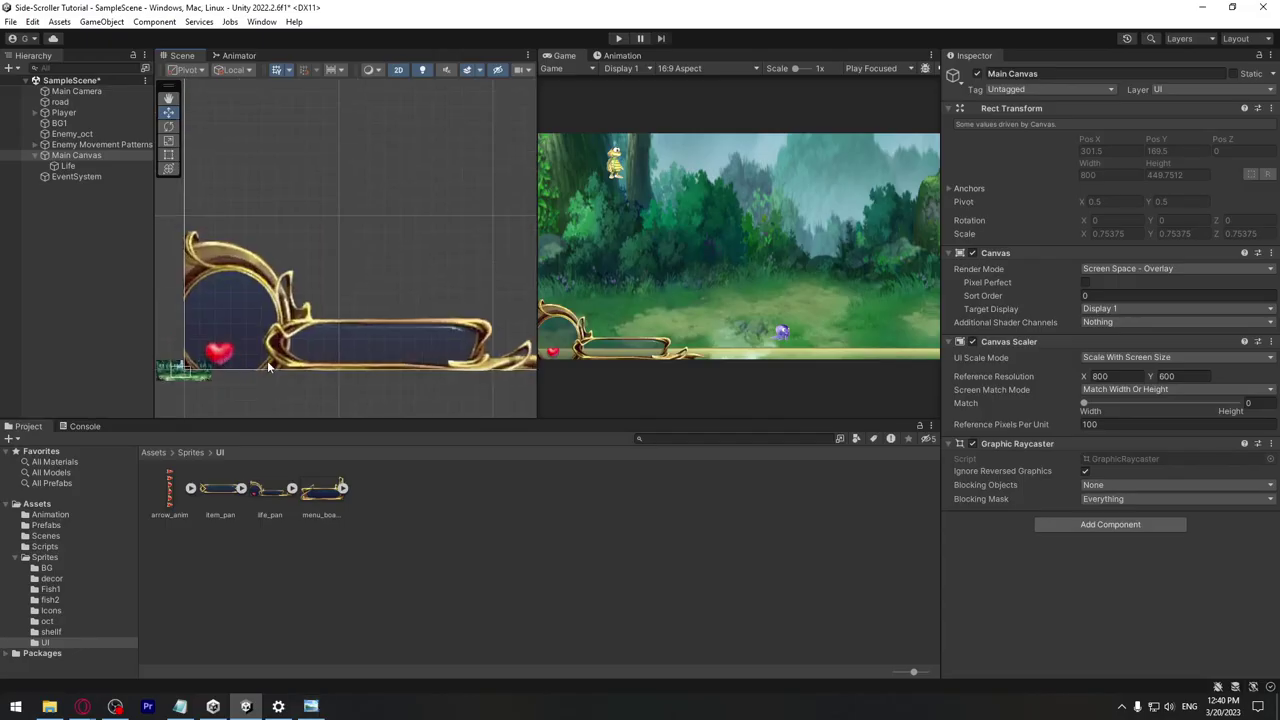
{"action": "left_click", "coordinate": [66, 167]}
{"action": "right_click", "coordinate": [66, 167]}
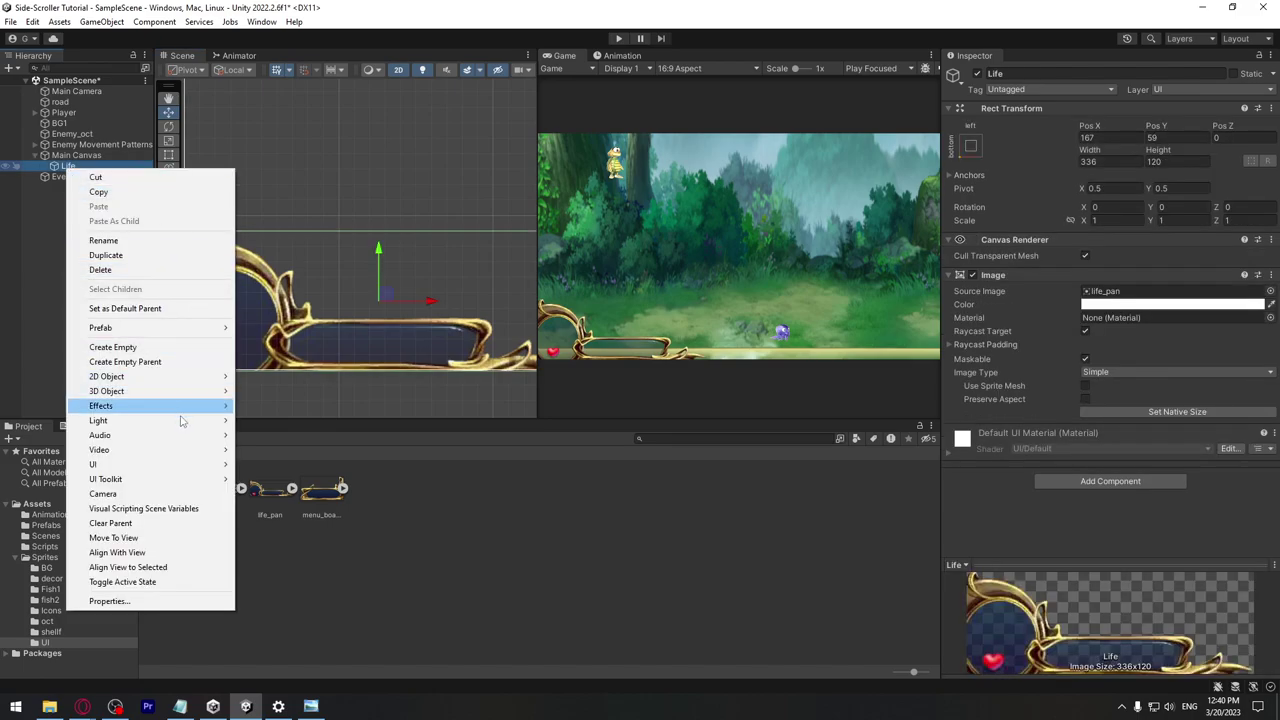
{"action": "mouse_move", "coordinate": [166, 466]}
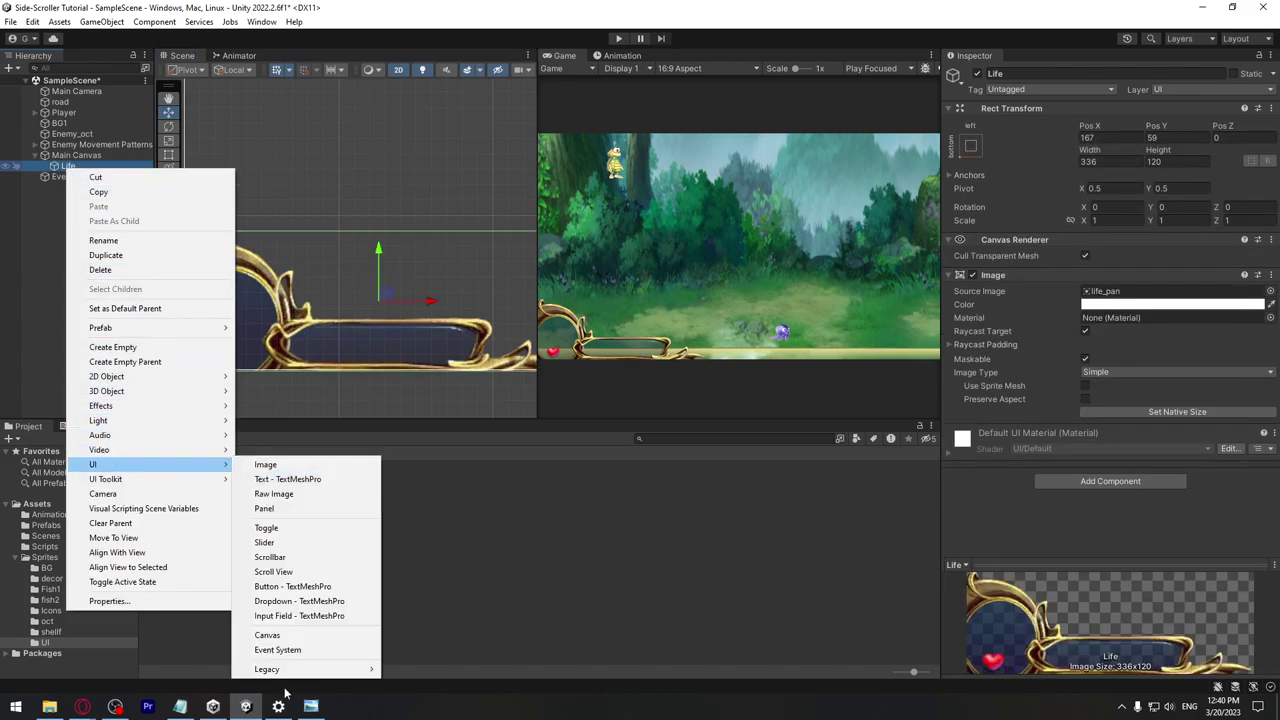
{"action": "mouse_move", "coordinate": [326, 677]}
{"action": "left_click", "coordinate": [418, 630]}
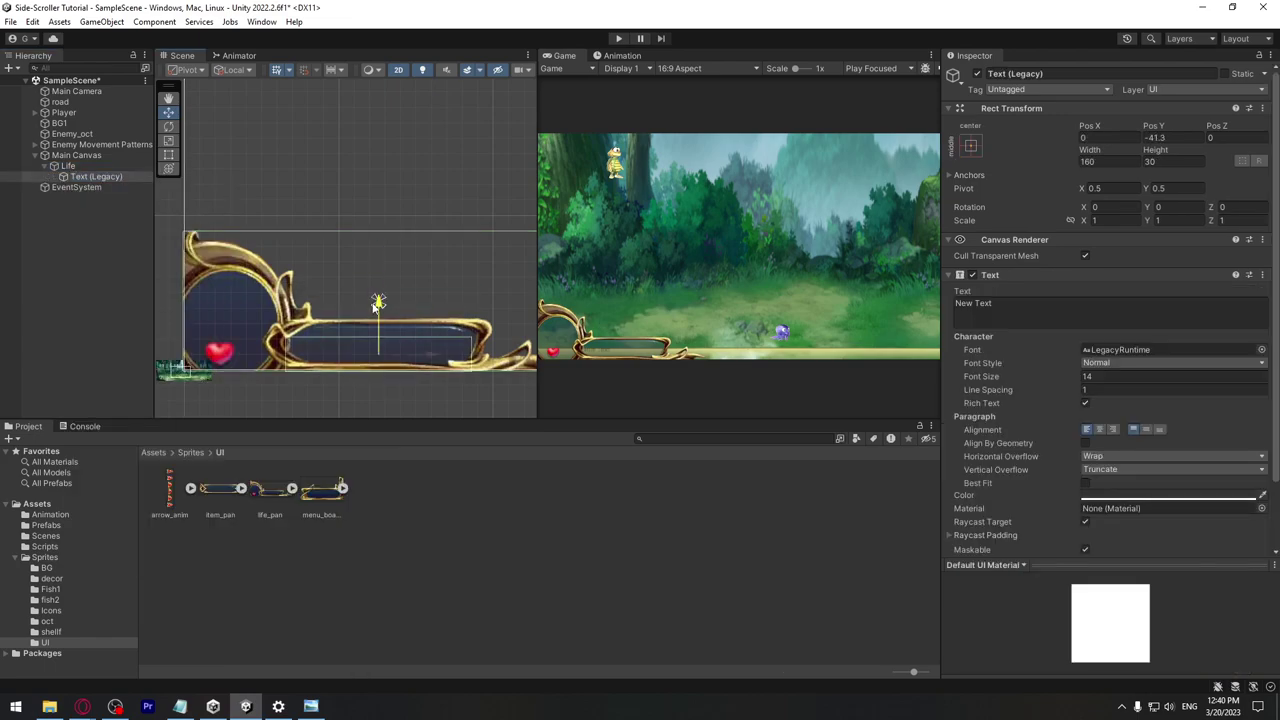
Move the text closer to the heart, to about X -41, Y -49, and set its content to 1
{"action": "left_click_drag", "start_coordinate": [425, 350], "coordinate": [376, 356]}
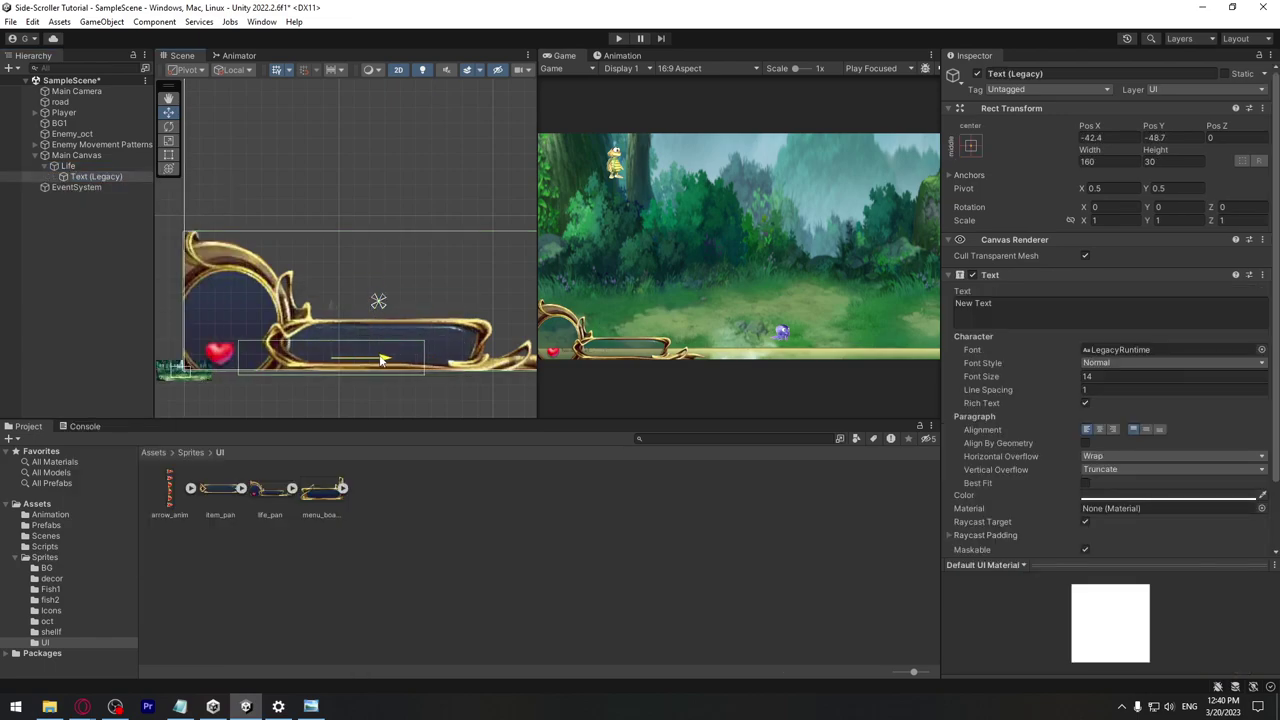
{"action": "left_click", "coordinate": [1028, 315]}
{"action": "type", "text": "1"}
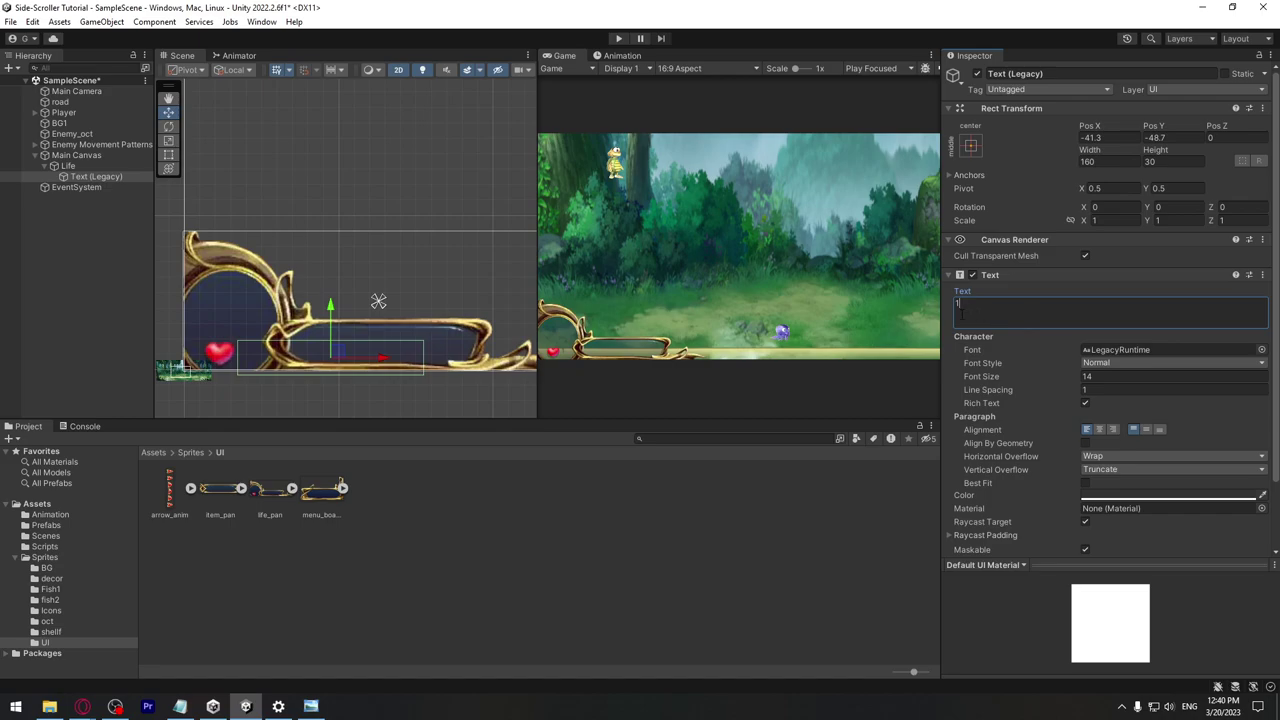
Set the life counter text's colour to white (FFFFFF)
{"action": "left_click", "coordinate": [1121, 498]}
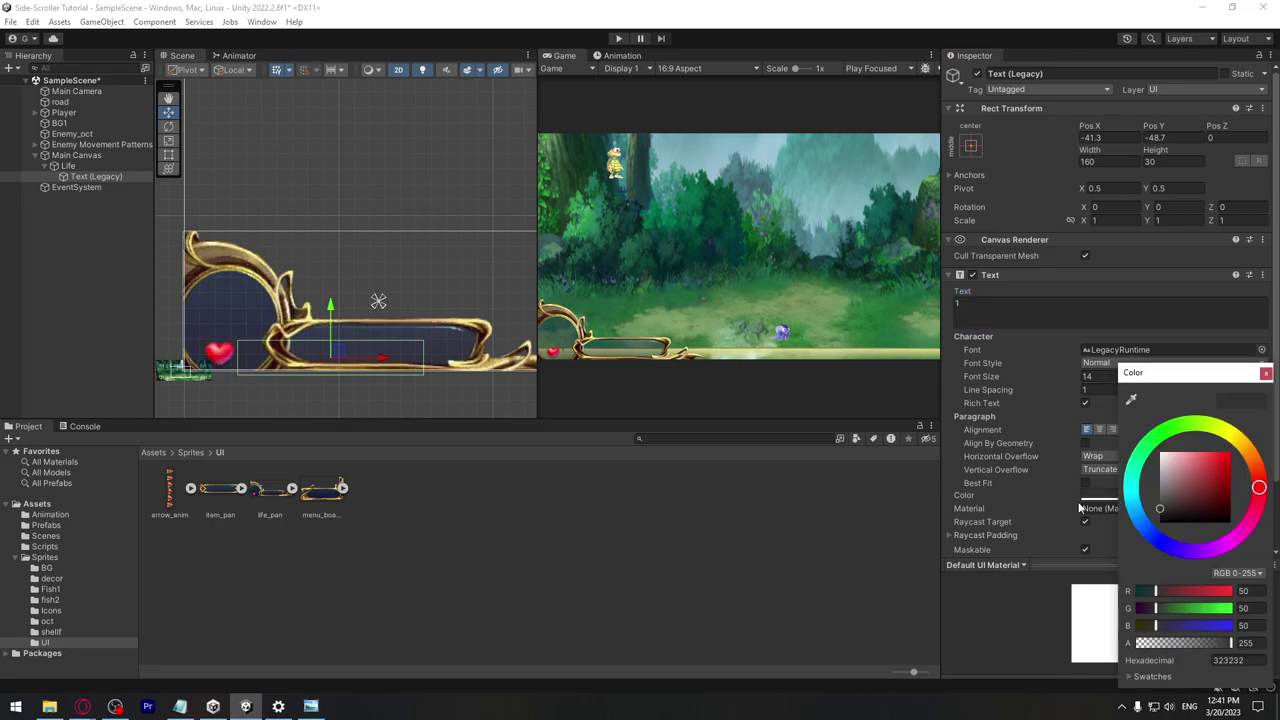
{"action": "left_click_drag", "start_coordinate": [1191, 482], "coordinate": [1034, 342]}
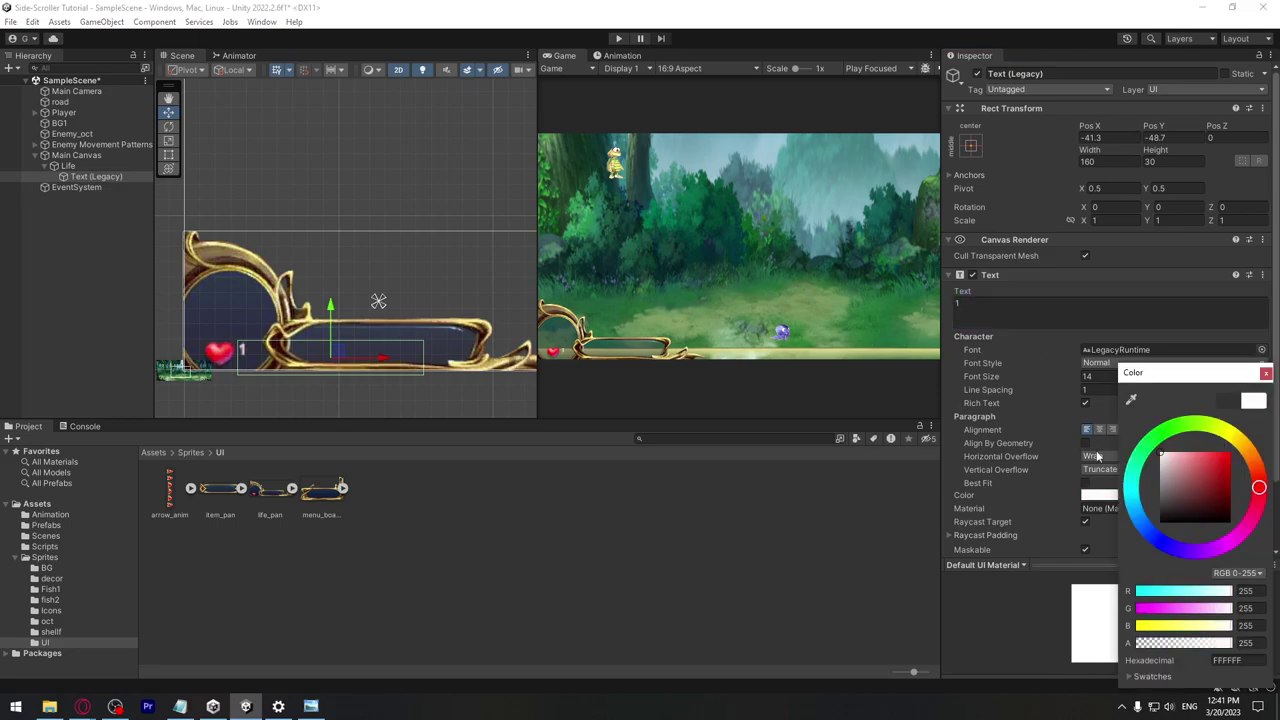
{"action": "left_click", "coordinate": [1265, 373]}
Narrow the counter's text box to about 33 wide and lower it to about Y -53 beside the heart
{"action": "scroll", "coordinate": [449, 354], "scroll_direction": "up", "scroll_amount": 3}
{"action": "key", "text": "t"}
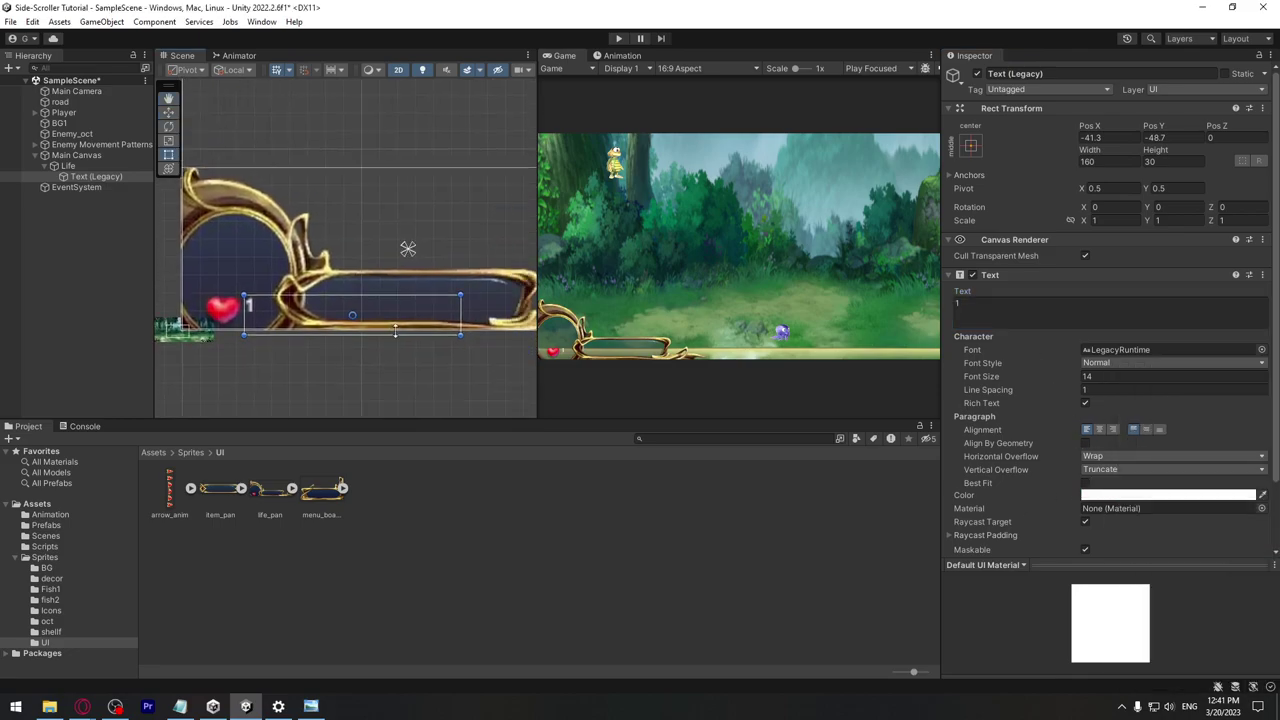
{"action": "left_click_drag", "start_coordinate": [459, 322], "coordinate": [287, 306]}
{"action": "scroll", "coordinate": [270, 362], "scroll_direction": "up", "scroll_amount": 4}
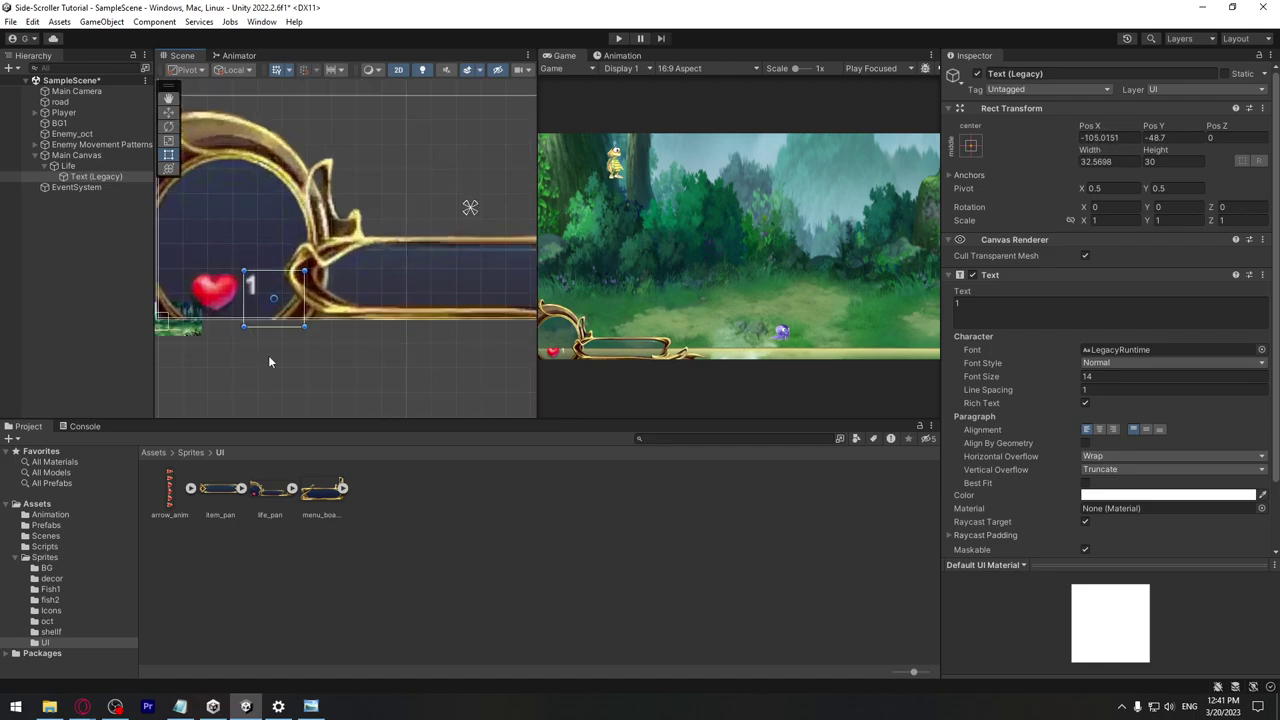
{"action": "key", "text": "w"}
{"action": "left_click_drag", "start_coordinate": [323, 241], "coordinate": [323, 248]}
Set the counter text's font size to 16 and deselect it to check the life panel
{"action": "left_click", "coordinate": [1114, 376]}
{"action": "type", "text": "16"}
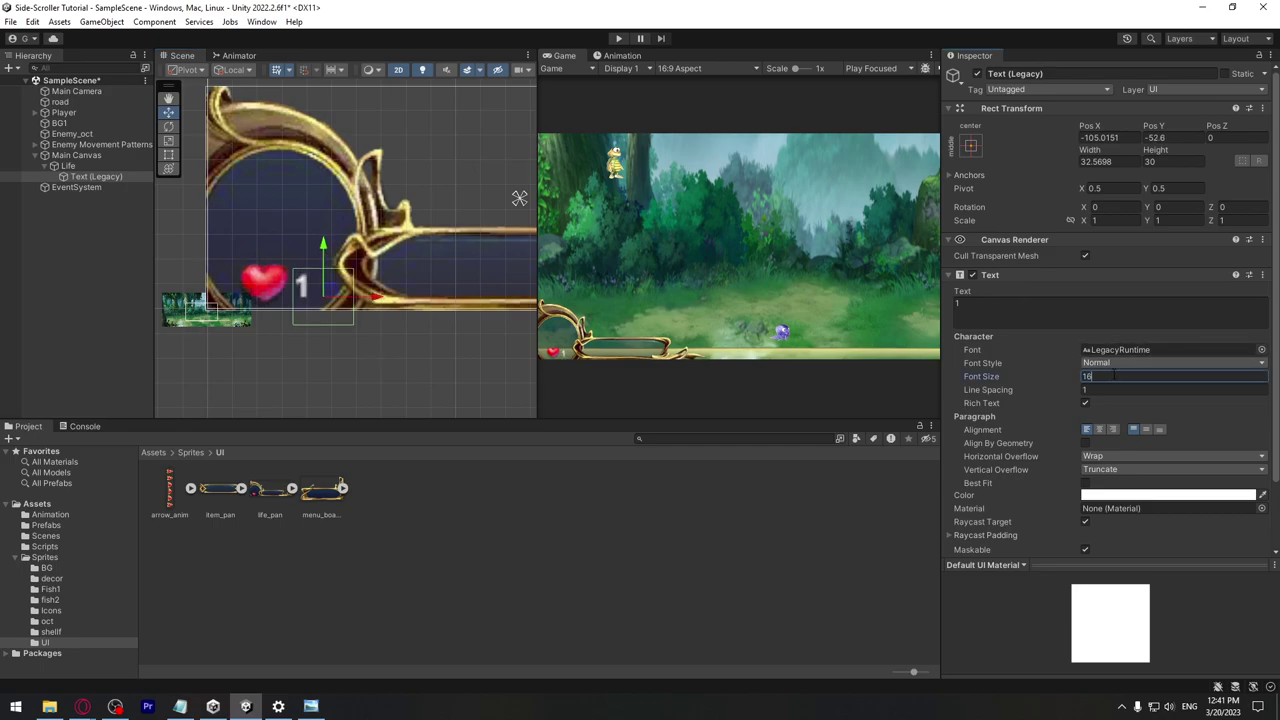
{"action": "middle_click_drag", "start_coordinate": [358, 333], "coordinate": [347, 308]}
{"action": "scroll", "coordinate": [366, 340], "scroll_direction": "down", "scroll_amount": 3}
{"action": "left_click", "coordinate": [298, 342]}
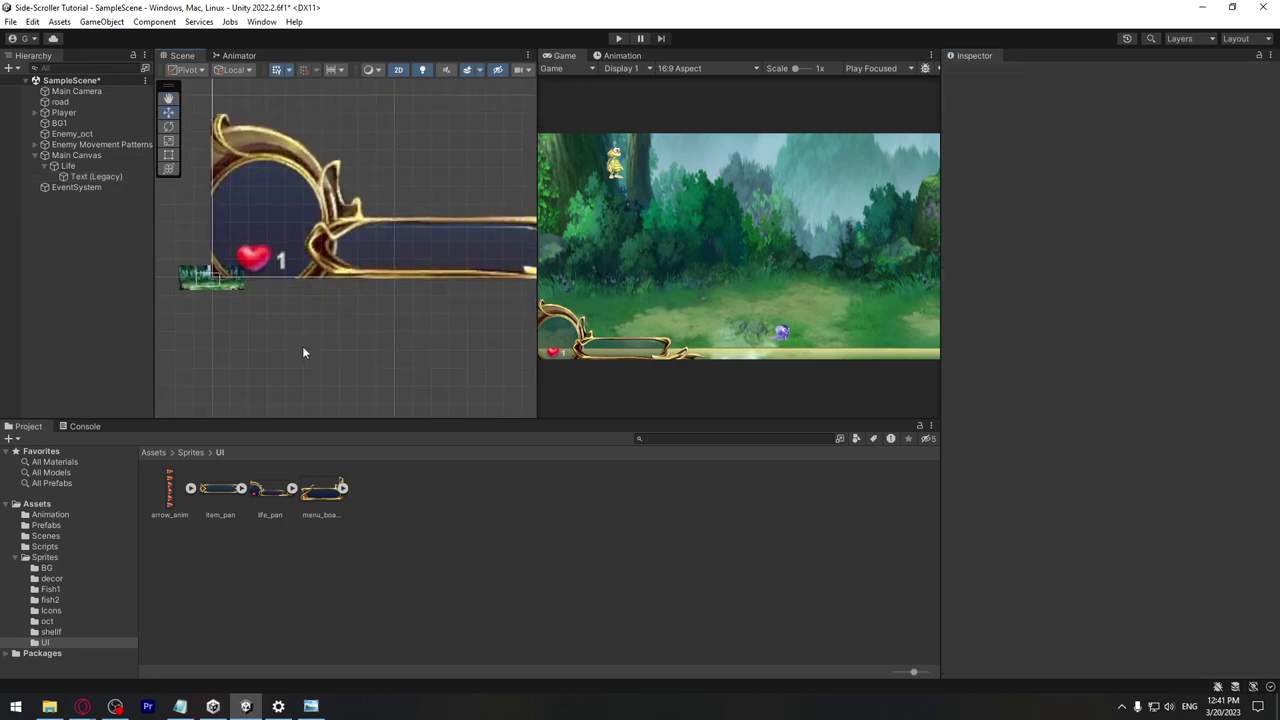
{"action": "scroll", "coordinate": [391, 326], "scroll_direction": "down", "scroll_amount": 3}
{"action": "scroll", "coordinate": [394, 330], "scroll_direction": "down", "scroll_amount": 3}
{"action": "middle_click_drag", "start_coordinate": [417, 313], "coordinate": [361, 341]}
Set the sprite mode of health_big in Sprites/Icons to Multiple, applying the change and opening it in the Sprite Editor
{"action": "left_click", "coordinate": [192, 453]}
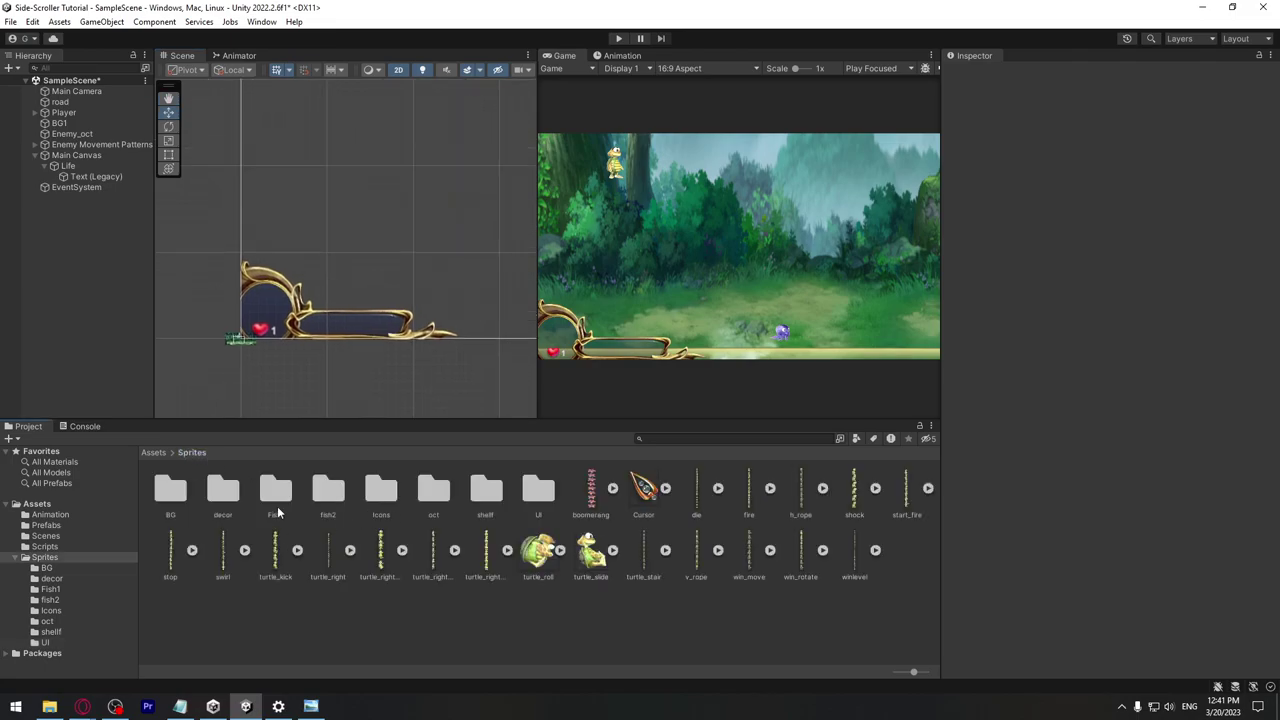
{"action": "double_click", "coordinate": [386, 494]}
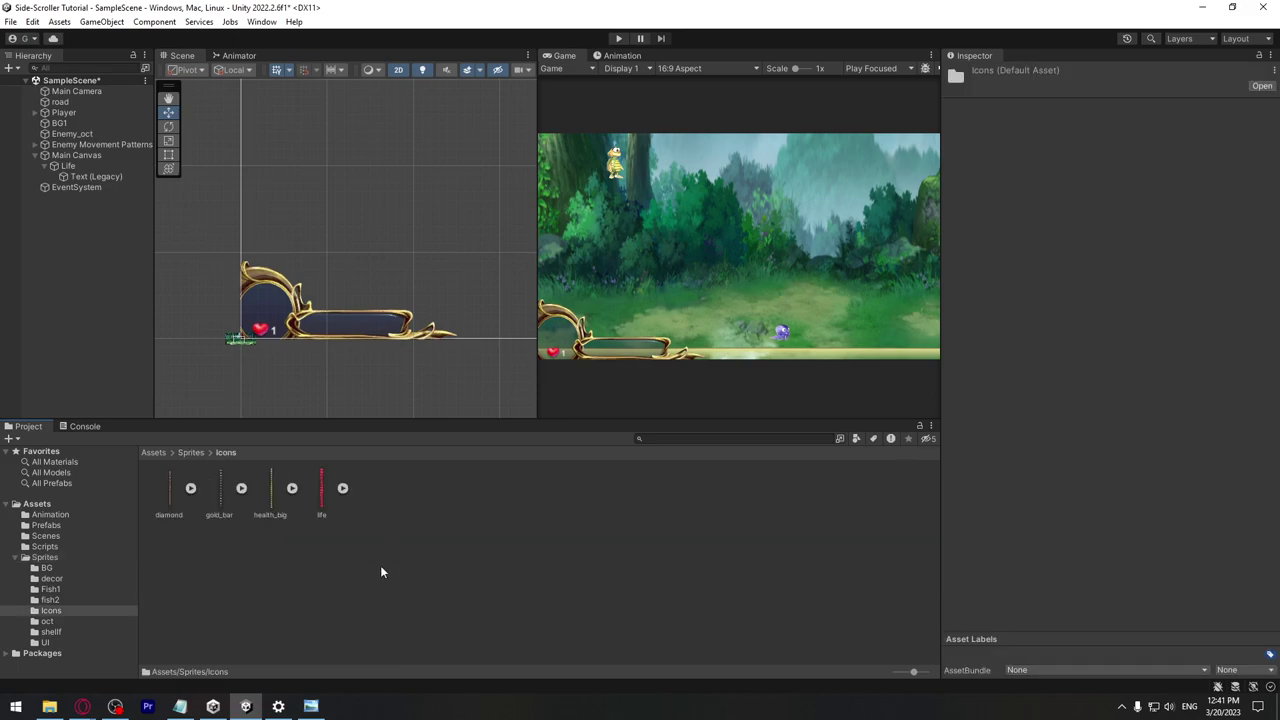
{"action": "left_click", "coordinate": [273, 490]}
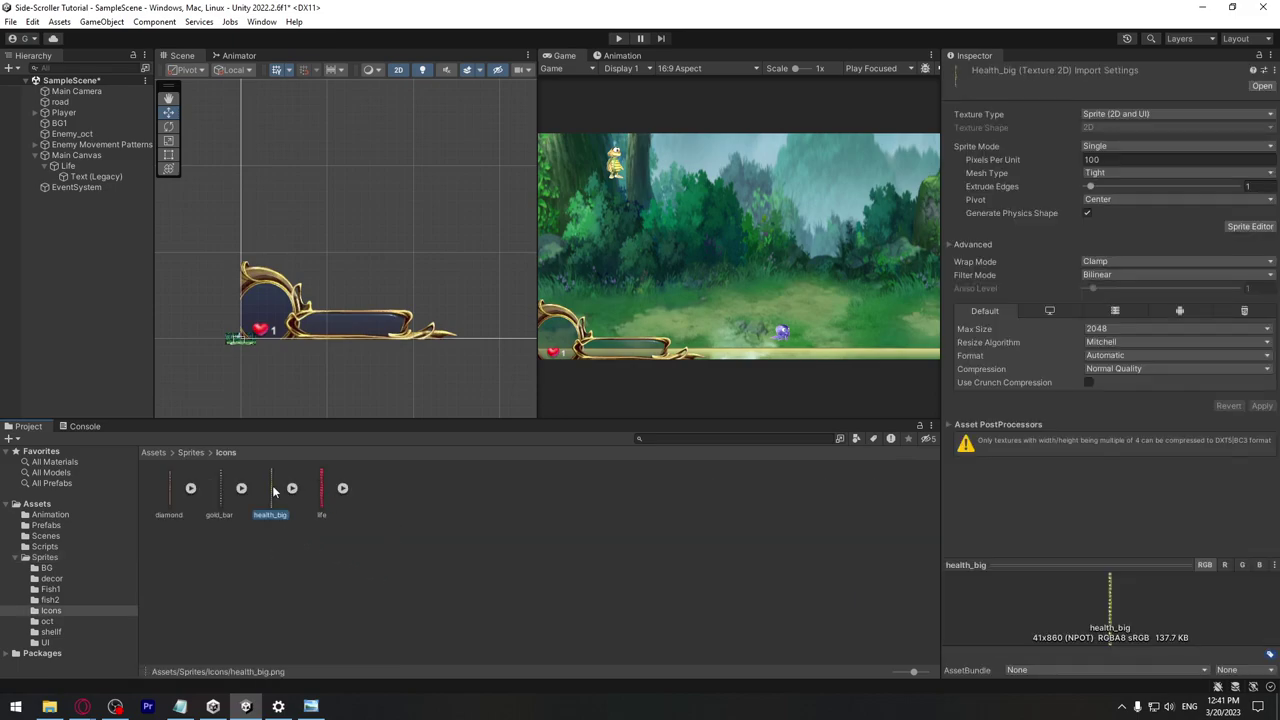
{"action": "left_click", "coordinate": [293, 489]}
{"action": "left_click", "coordinate": [1160, 146]}
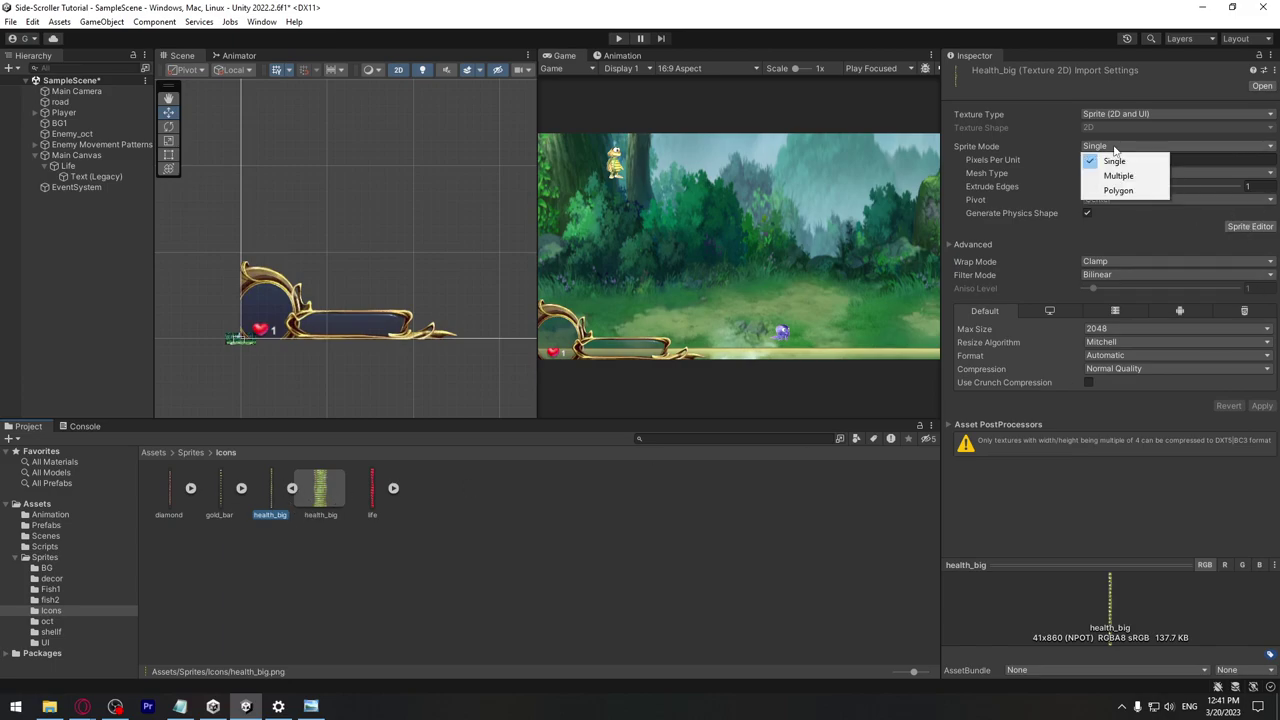
{"action": "left_click", "coordinate": [1122, 180]}
{"action": "left_click", "coordinate": [1250, 213]}
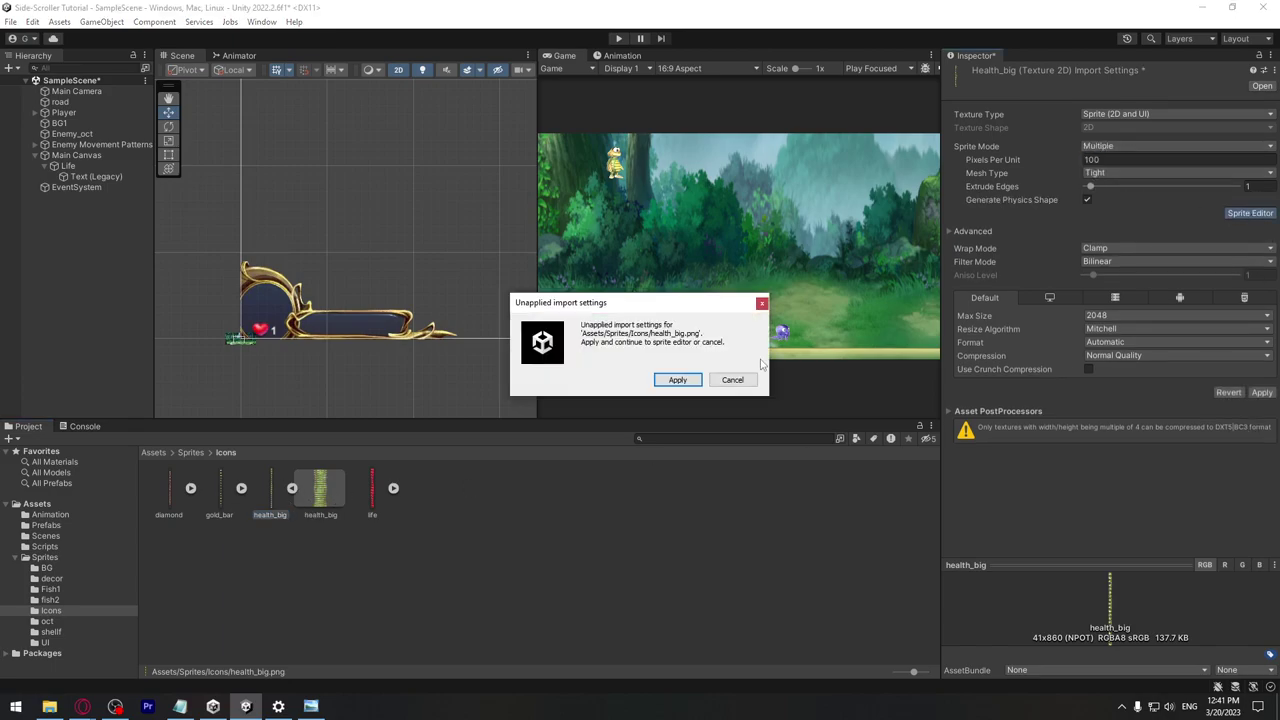
{"action": "left_click", "coordinate": [680, 380]}
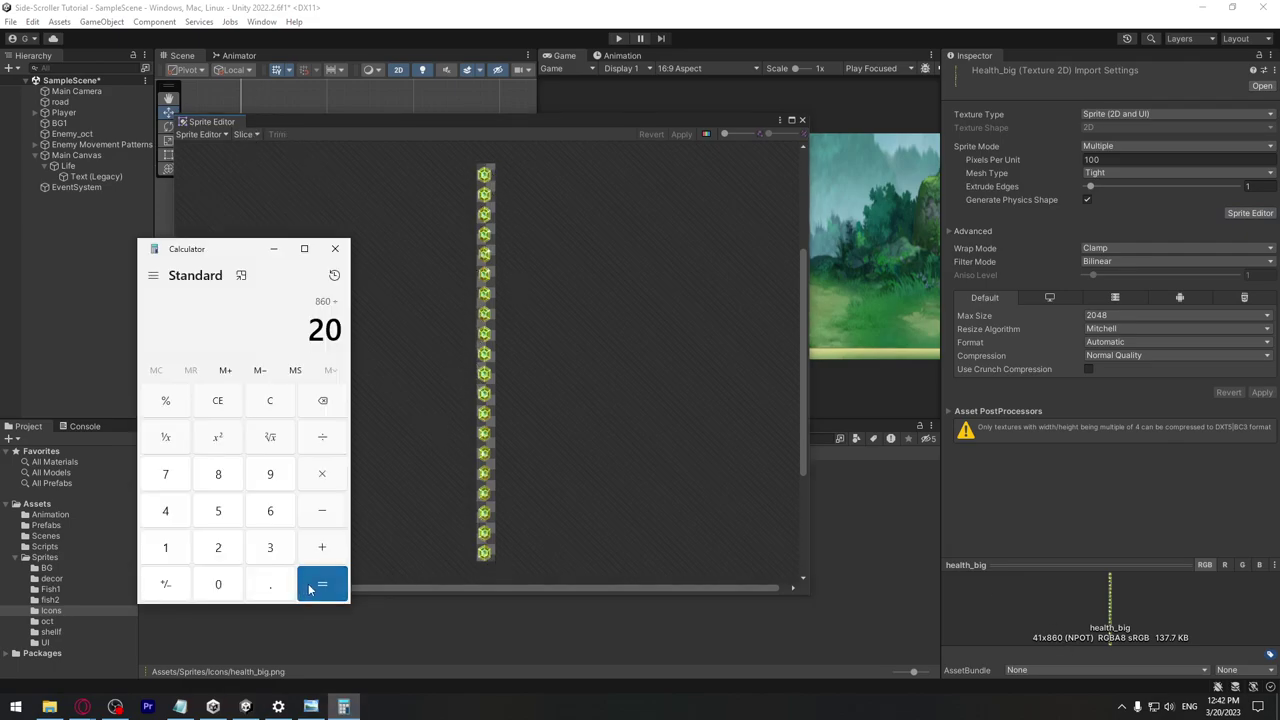
Slice health_big by a grid cell size of 41 x 43 pixels, then apply the slices and save the import settings
{"action": "key", "text": "Return"}
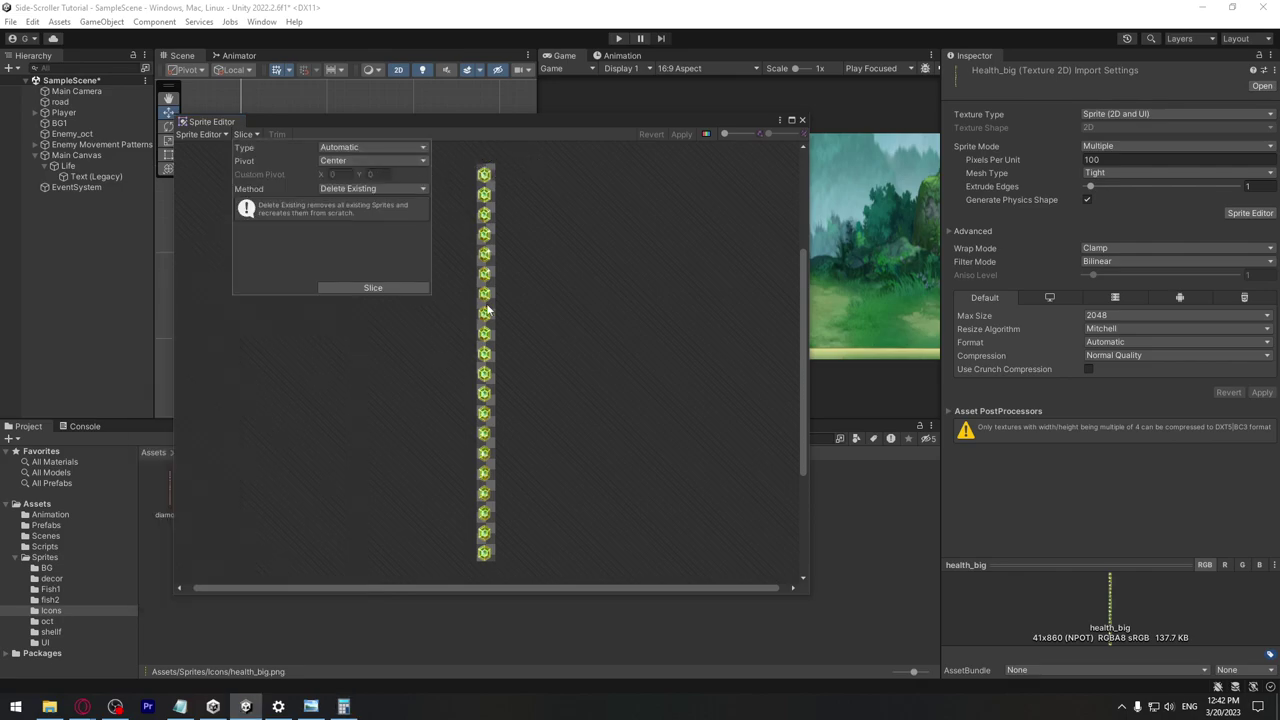
{"action": "left_click", "coordinate": [347, 153]}
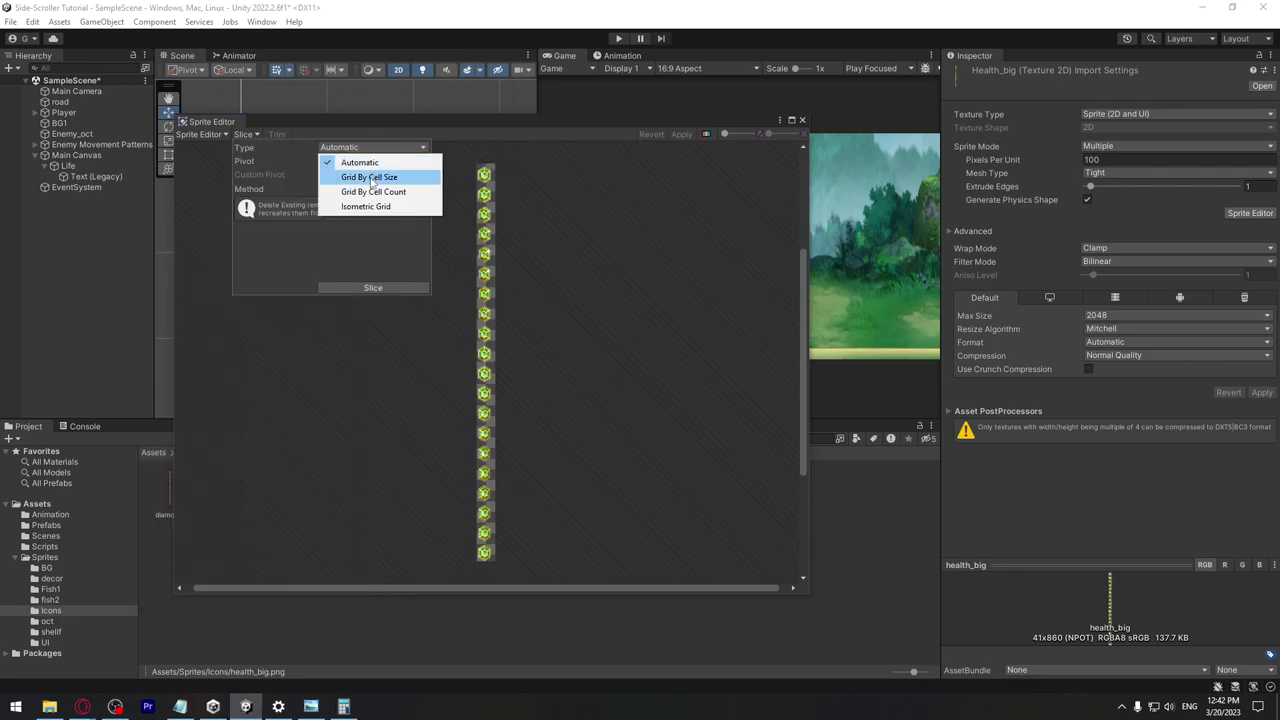
{"action": "left_click", "coordinate": [370, 175]}
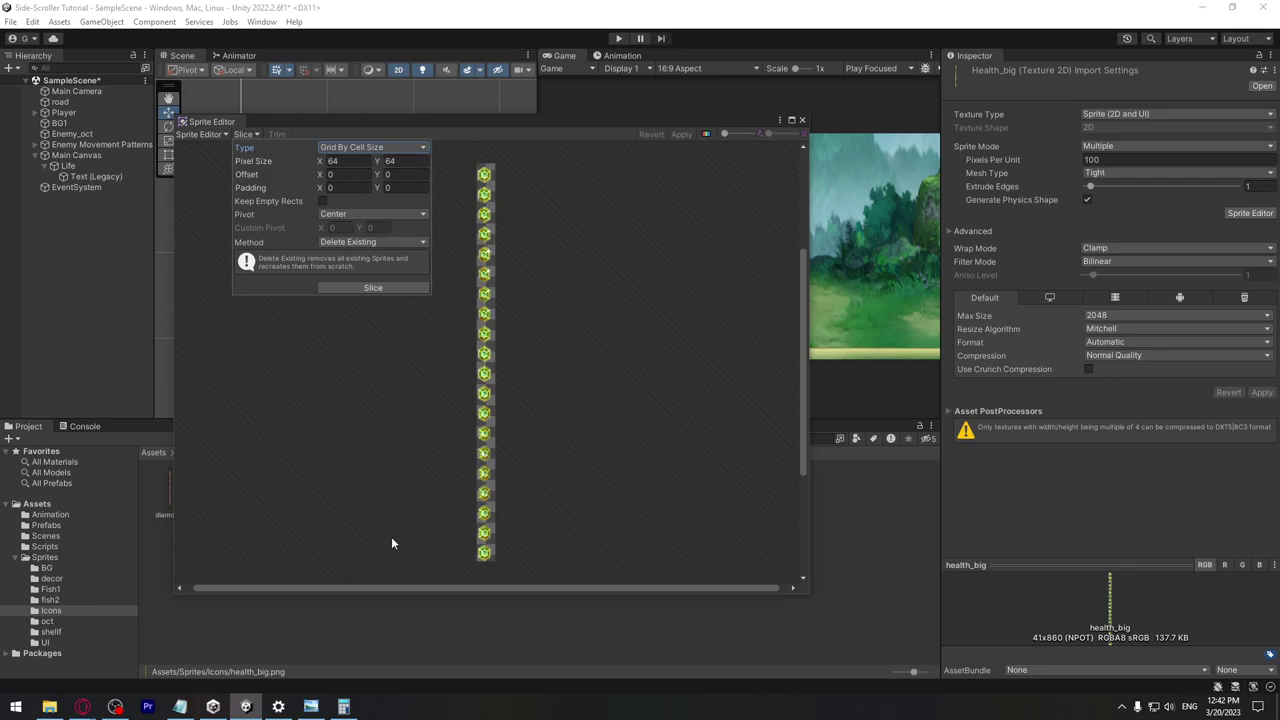
{"action": "left_click", "coordinate": [420, 160]}
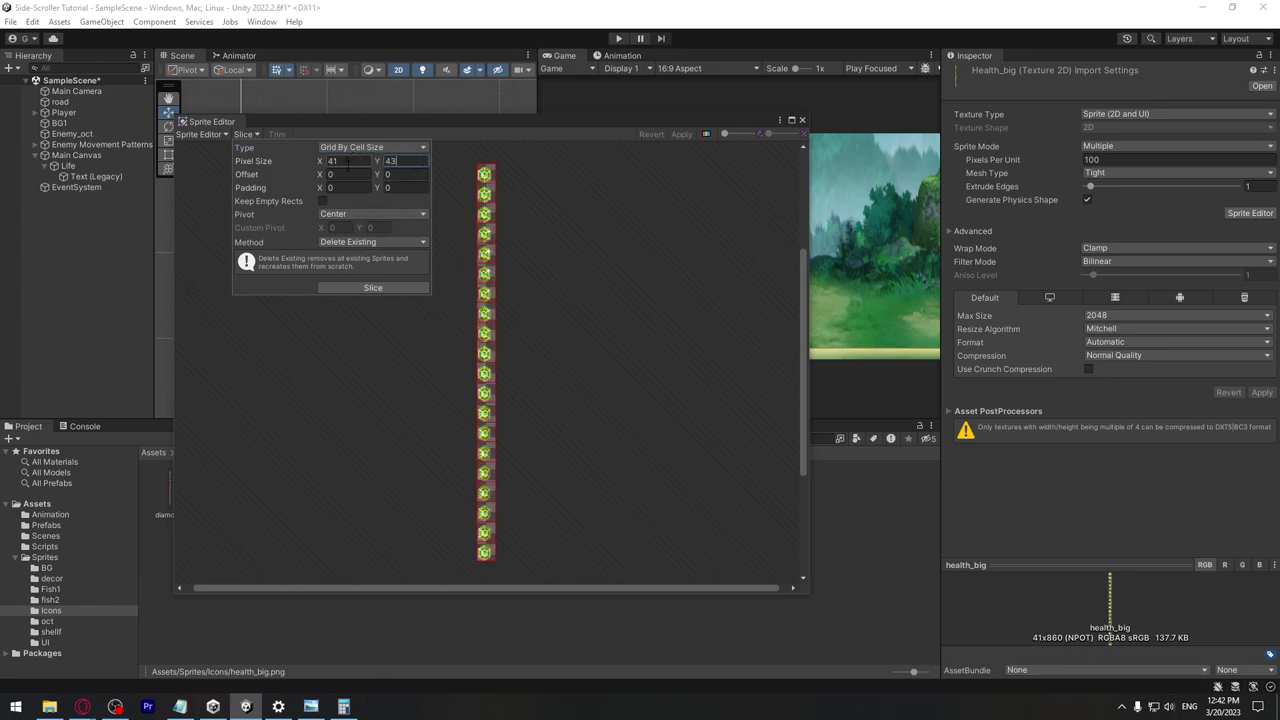
{"action": "left_click", "coordinate": [340, 289]}
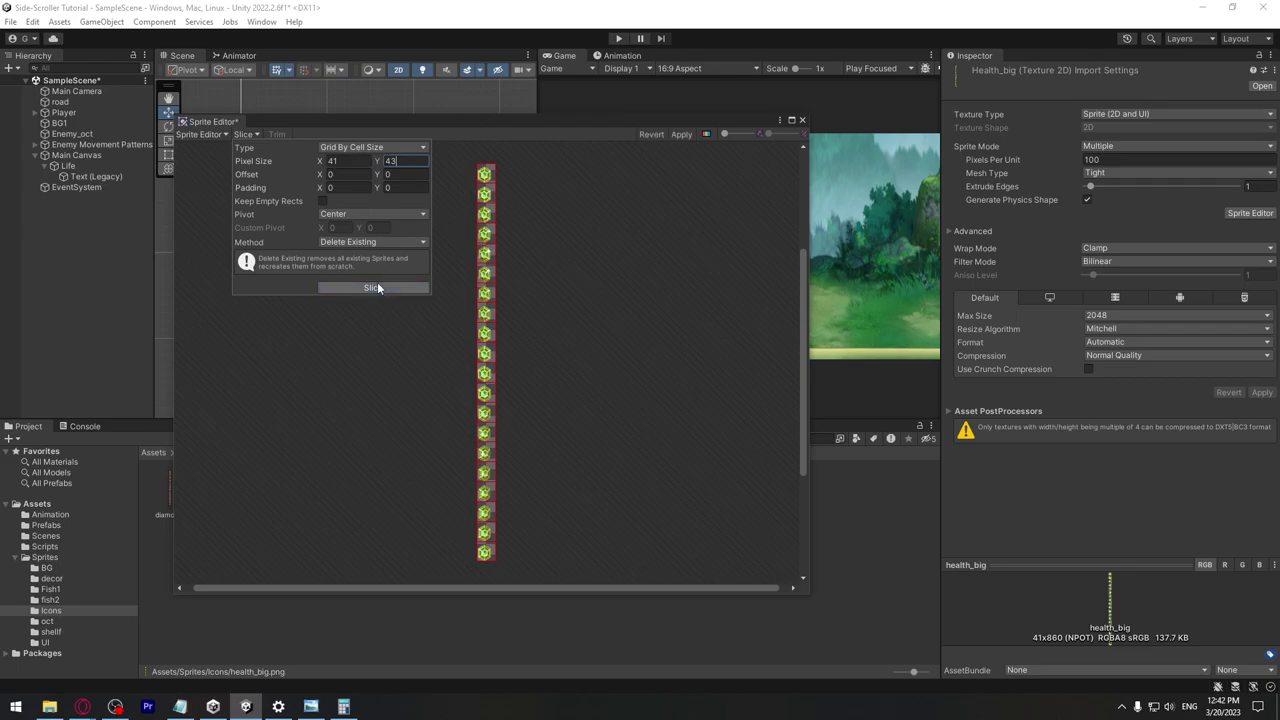
{"action": "left_click", "coordinate": [681, 134]}
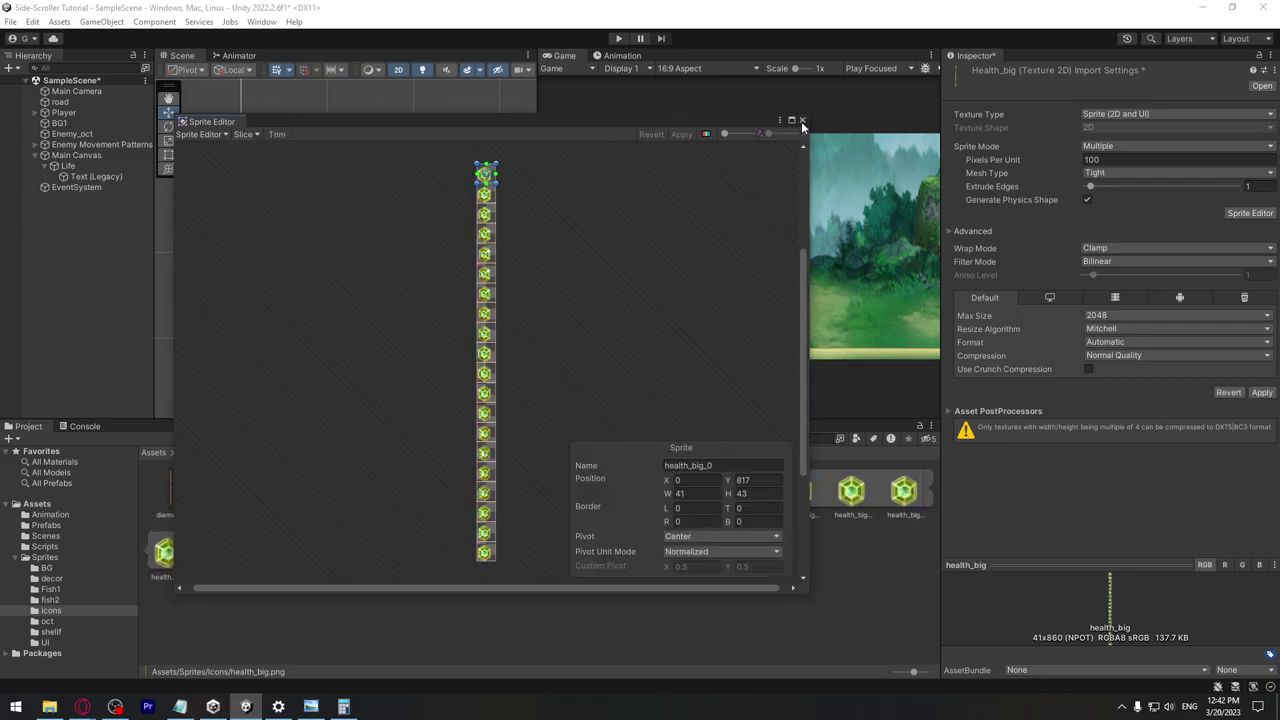
{"action": "left_click", "coordinate": [802, 120]}
{"action": "left_click", "coordinate": [334, 500]}
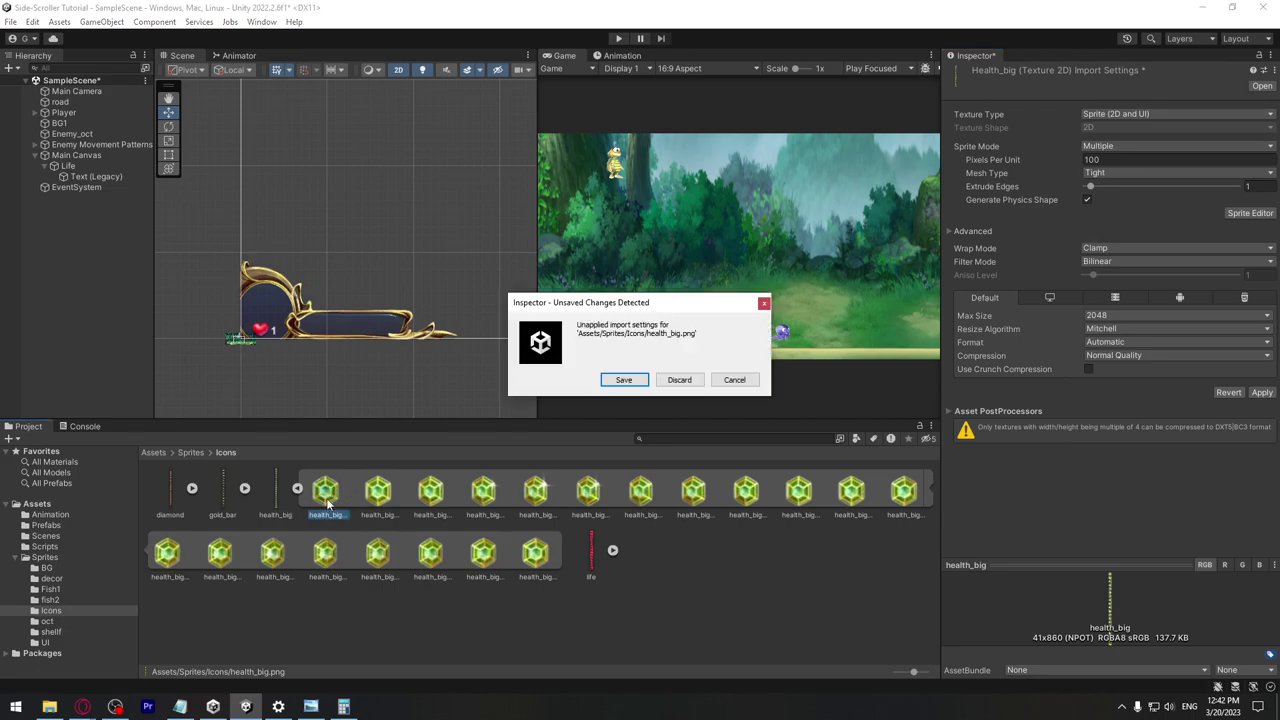
{"action": "left_click", "coordinate": [623, 380]}
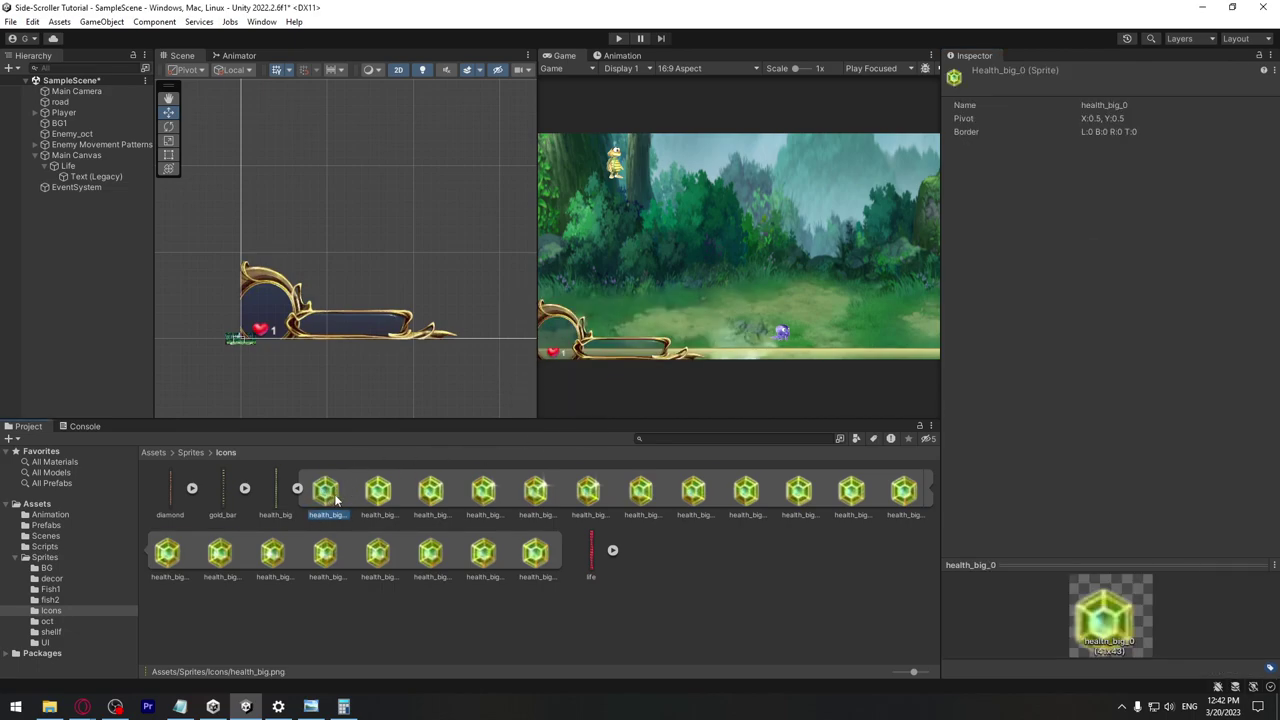
Consult the template image, then add a UI Image as a child of Life
{"action": "mouse_move", "coordinate": [324, 490]}
{"action": "left_mouse_down"}
{"action": "mouse_move", "coordinate": [314, 471]}
{"action": "mouse_move", "coordinate": [352, 518]}
{"action": "left_mouse_up"}
{"action": "left_click", "coordinate": [311, 707]}
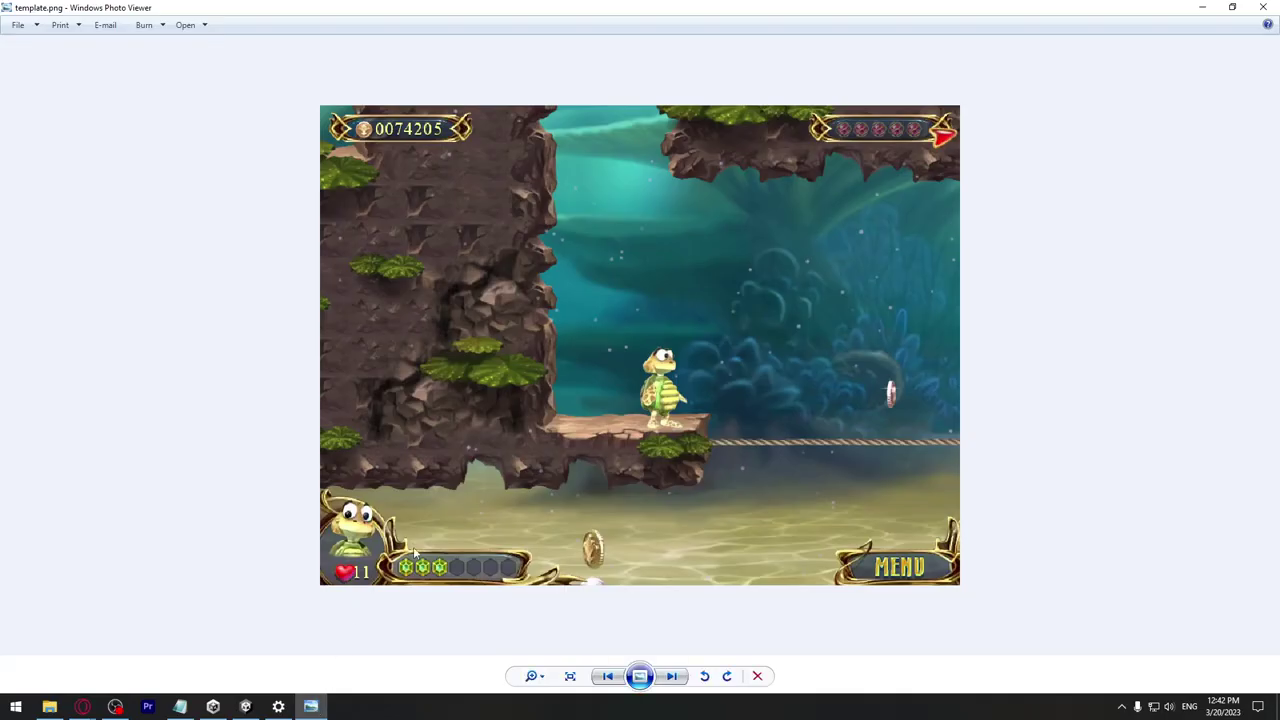
{"action": "key", "text": "alt+Tab"}
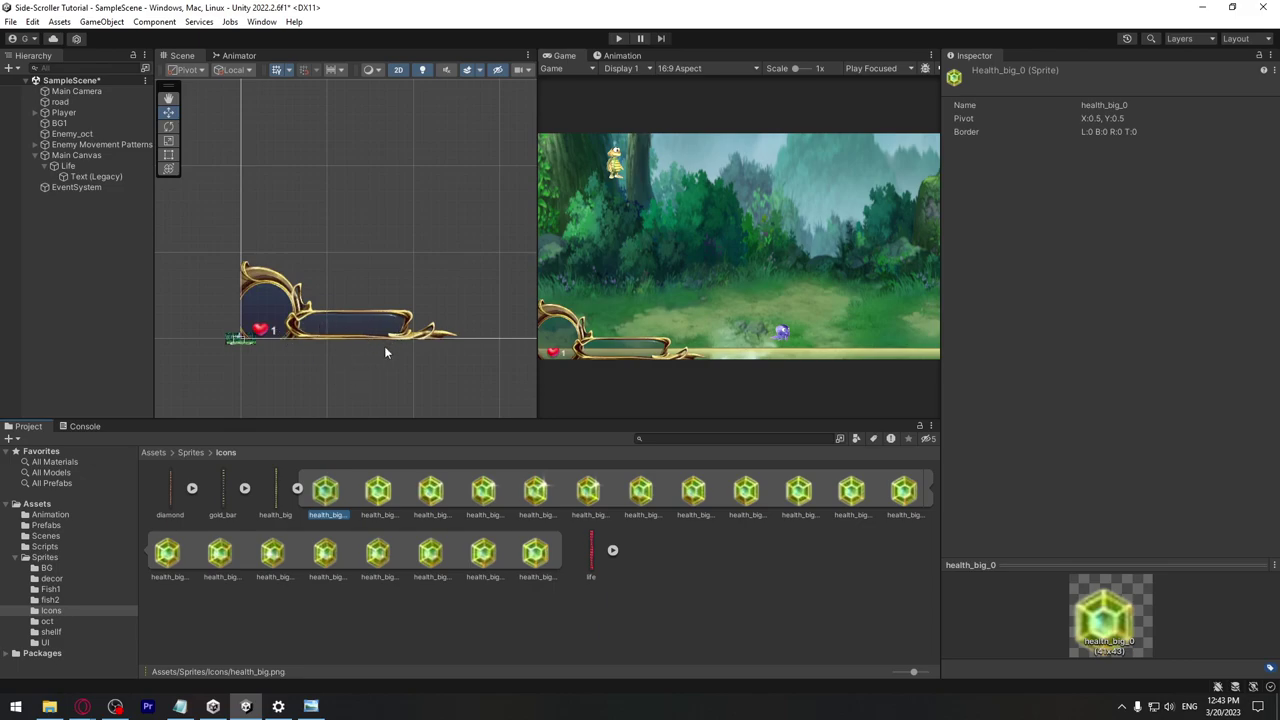
{"action": "right_click", "coordinate": [70, 166]}
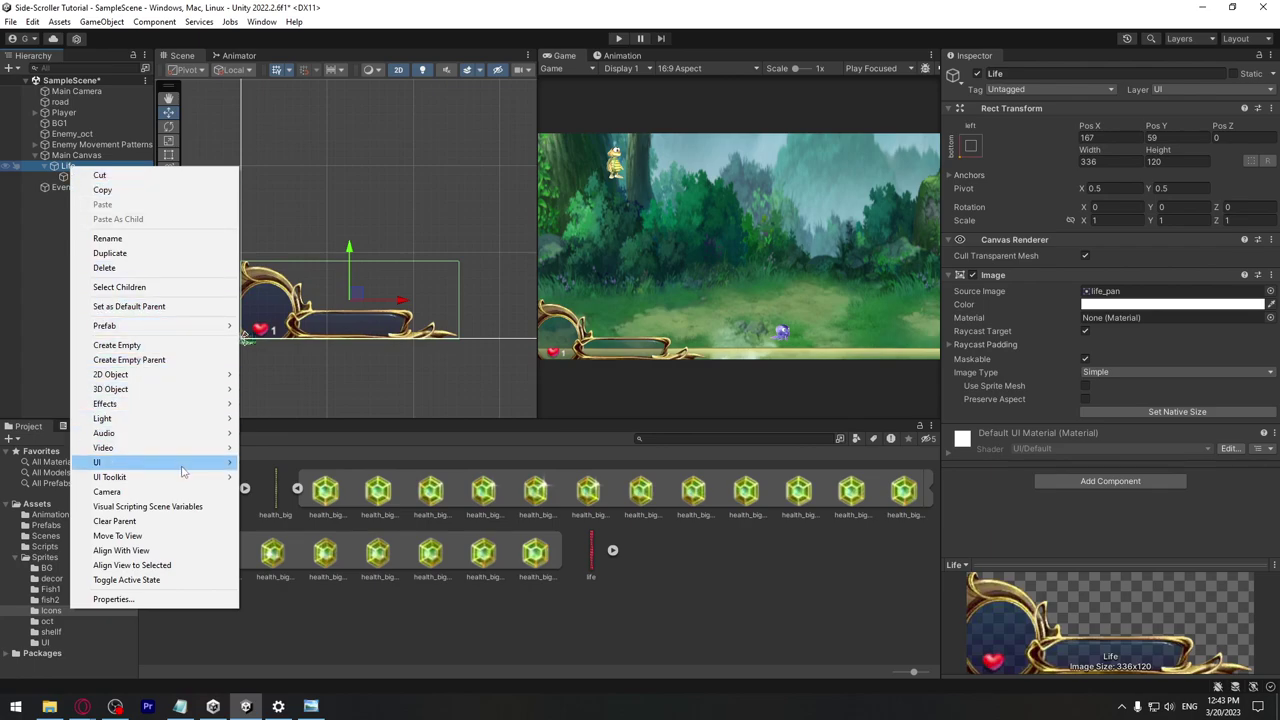
{"action": "mouse_move", "coordinate": [184, 466]}
{"action": "left_click", "coordinate": [270, 462]}
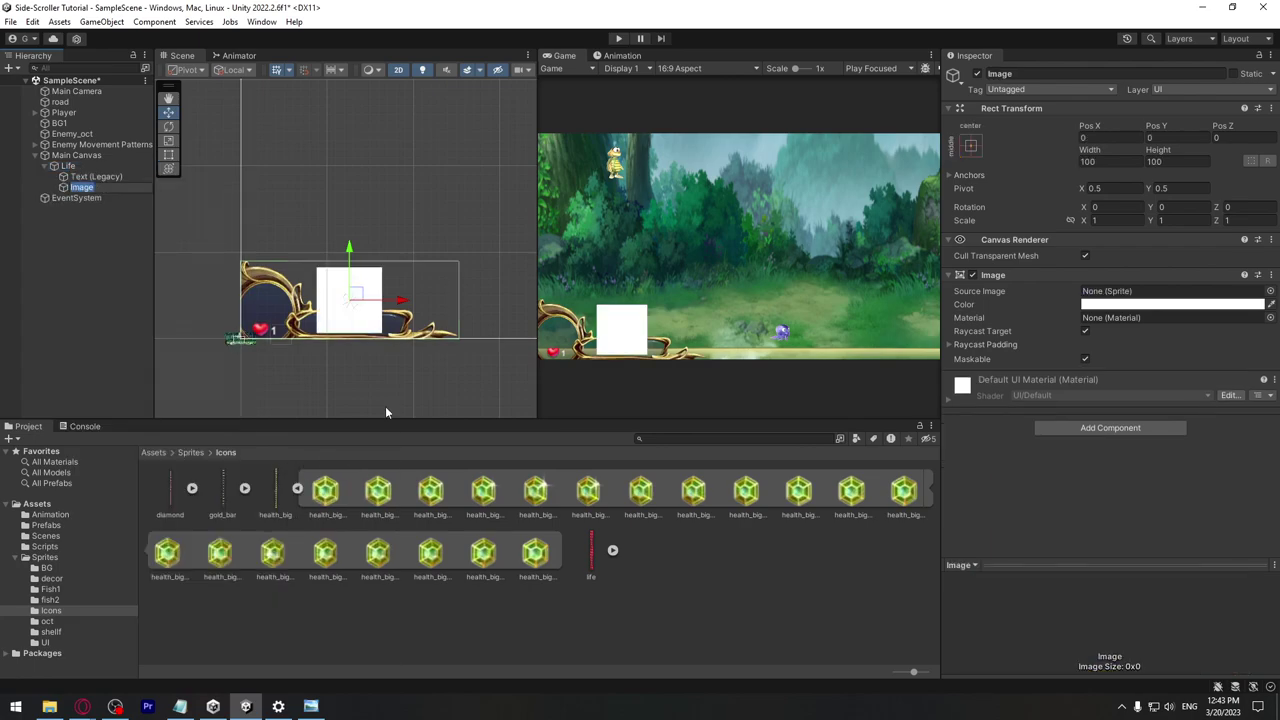
Move the new image toward the life panel's horizontal bar, to about X -38, Y -43
{"action": "scroll", "coordinate": [336, 338], "scroll_direction": "up", "scroll_amount": 4}
{"action": "left_click_drag", "start_coordinate": [386, 240], "coordinate": [341, 290]}
{"action": "left_click_drag", "start_coordinate": [430, 330], "coordinate": [379, 332]}
Assign the health_big_0 sprite to the image at native size and shift it to about X -45, Y -32 inside the bar
{"action": "mouse_move", "coordinate": [322, 497]}
{"action": "left_mouse_down"}
{"action": "mouse_move", "coordinate": [1060, 345]}
{"action": "mouse_move", "coordinate": [1118, 296]}
{"action": "left_mouse_up"}
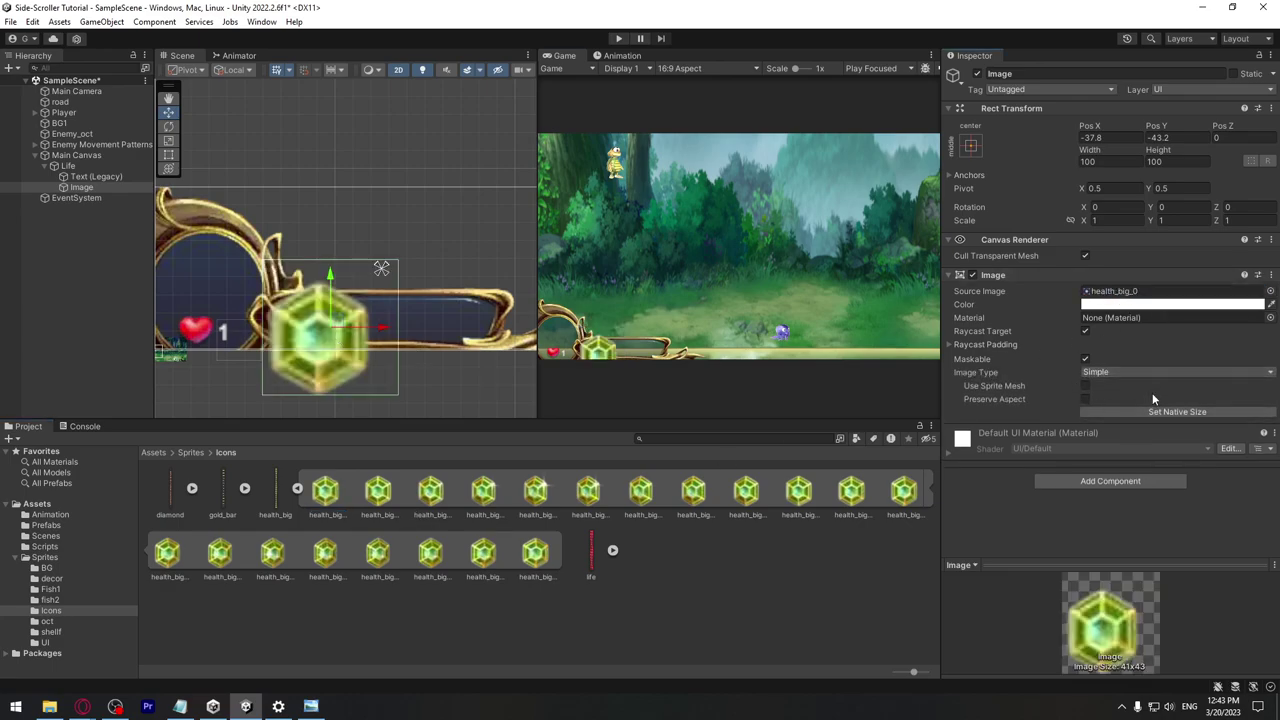
{"action": "left_click", "coordinate": [1160, 411]}
{"action": "scroll", "coordinate": [402, 254], "scroll_direction": "up", "scroll_amount": 3}
{"action": "left_click_drag", "start_coordinate": [402, 258], "coordinate": [402, 237]}
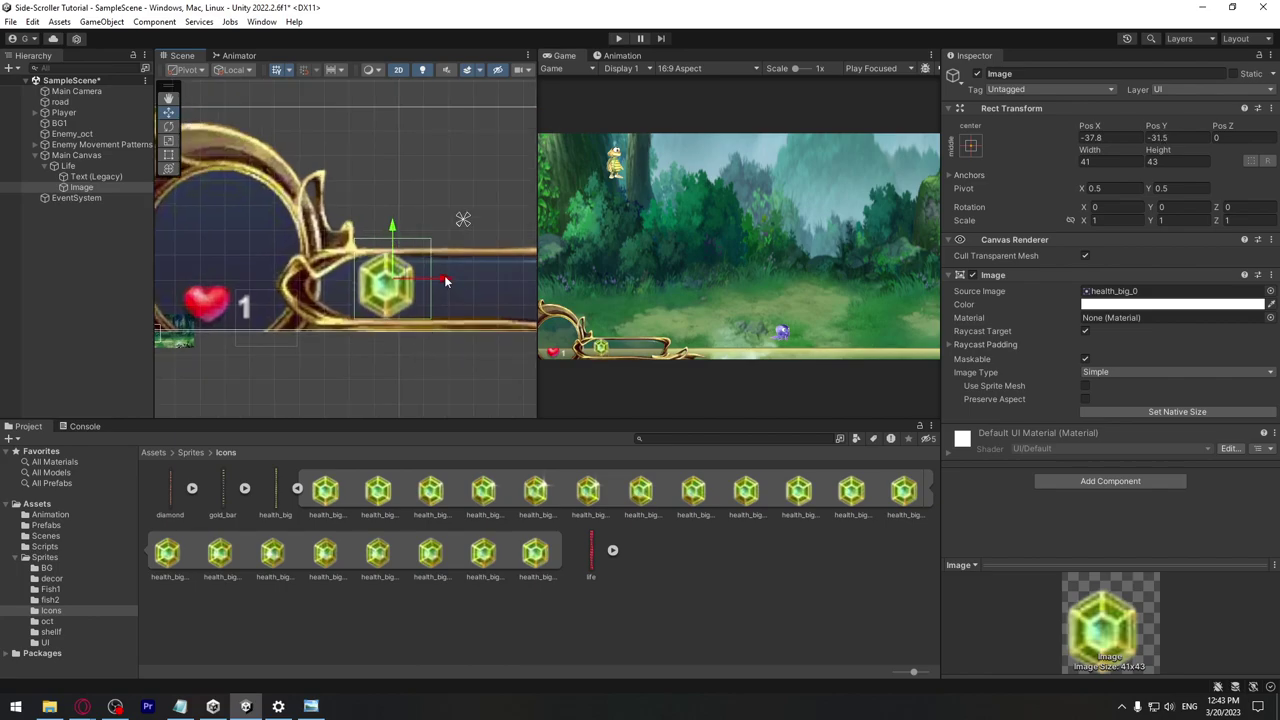
{"action": "left_click_drag", "start_coordinate": [446, 281], "coordinate": [432, 281]}
Shrink the gem image to about 29 x 31 and fit it in the bar at about X -46, Y -34
{"action": "key", "text": "t"}
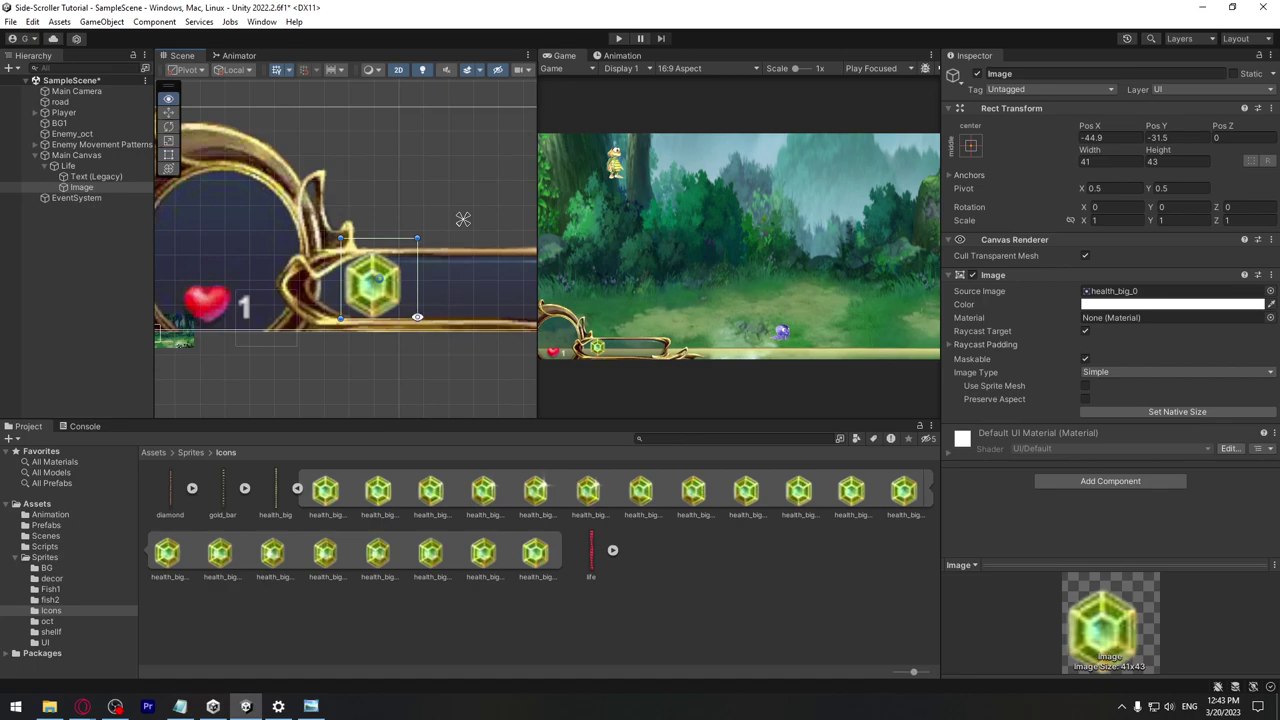
{"action": "left_click_drag", "start_coordinate": [416, 314], "coordinate": [410, 309], "text": "alt"}
{"action": "key", "text": "w"}
{"action": "left_click_drag", "start_coordinate": [378, 224], "coordinate": [378, 229]}
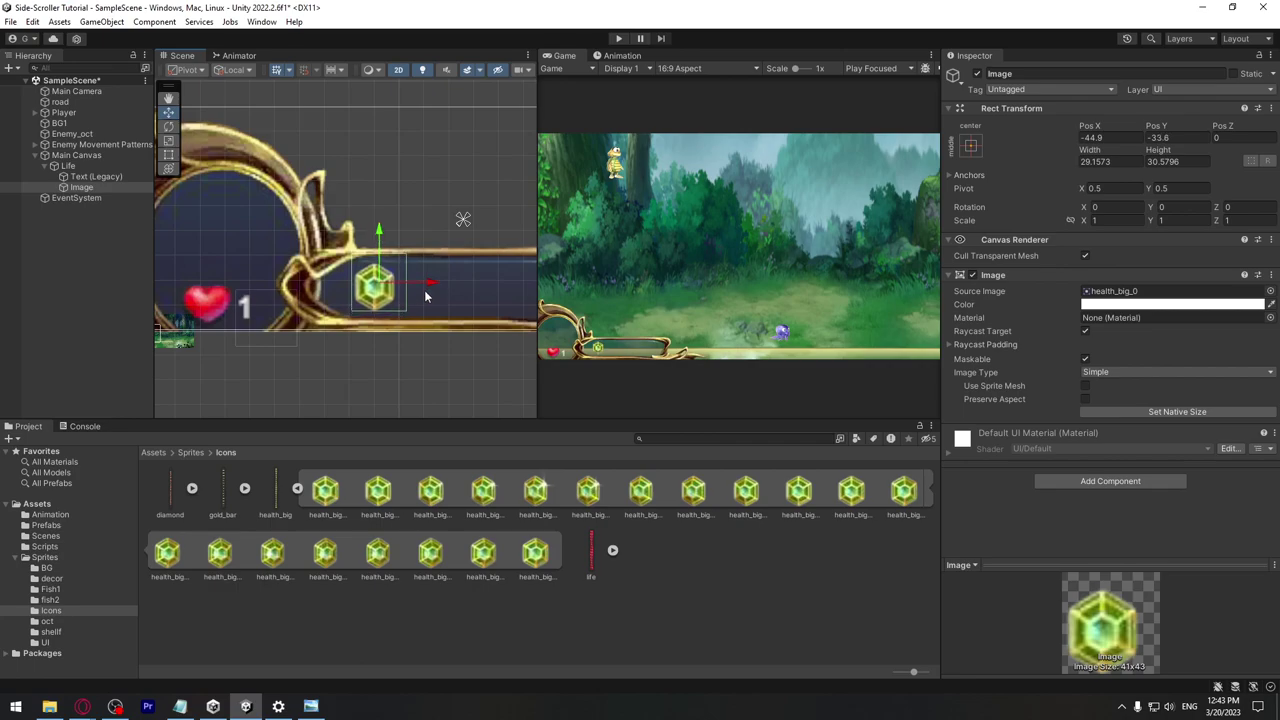
{"action": "left_click_drag", "start_coordinate": [428, 286], "coordinate": [425, 286]}
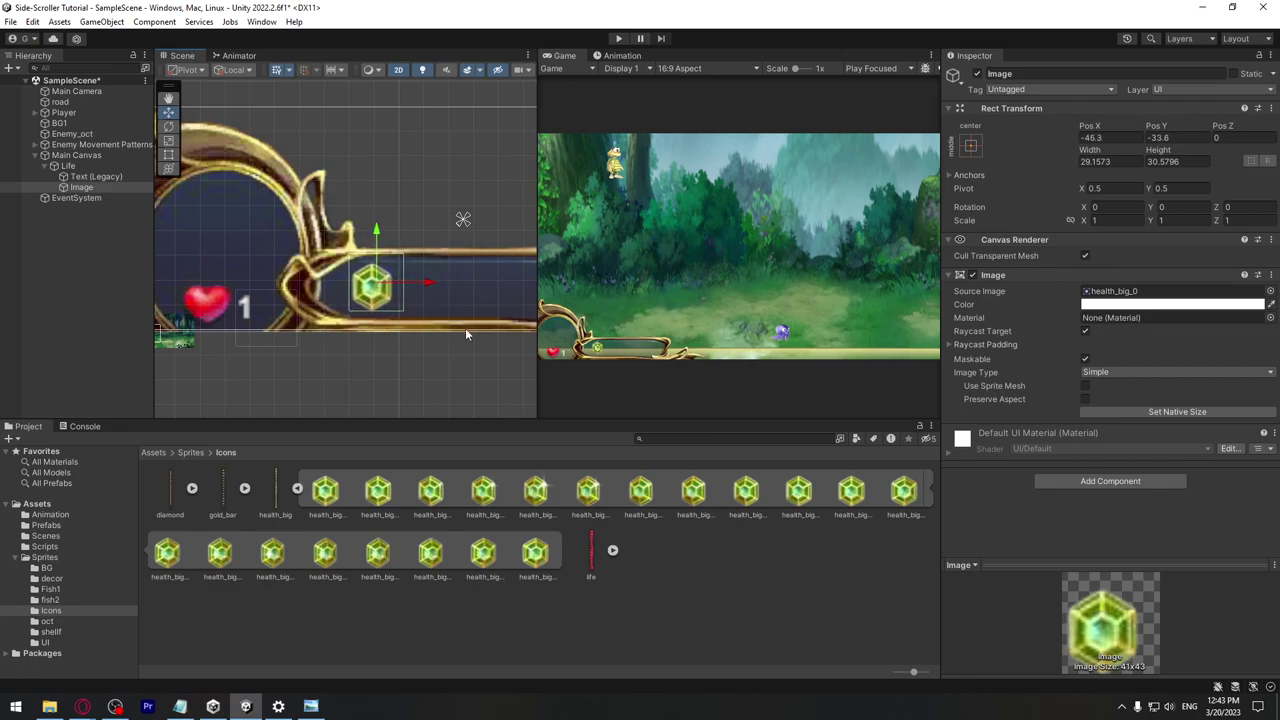
Rename the gem image as Armor
{"action": "left_click", "coordinate": [92, 189]}
{"action": "type", "text": "Armor"}
{"action": "key", "text": "Return"}
Duplicate Armor and name the copy Armor_BG
{"action": "key", "text": "ctrl+d"}
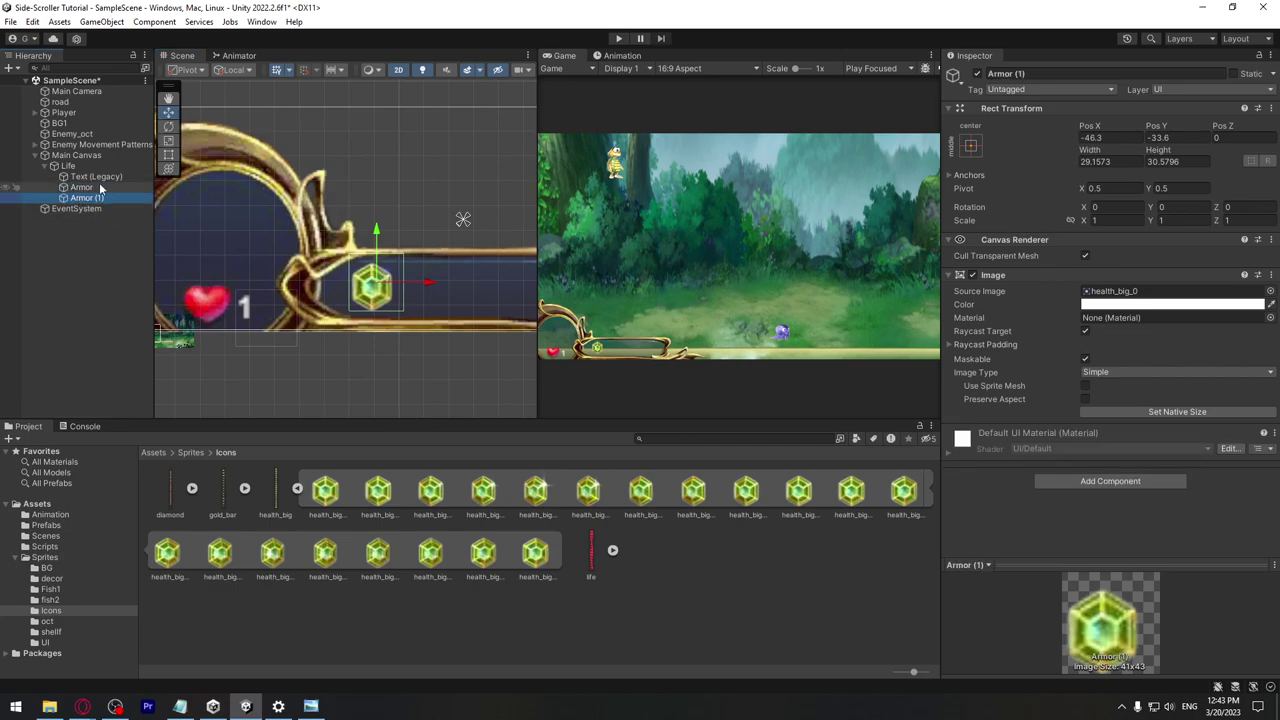
{"action": "left_click", "coordinate": [99, 198]}
{"action": "key", "text": "Right"}
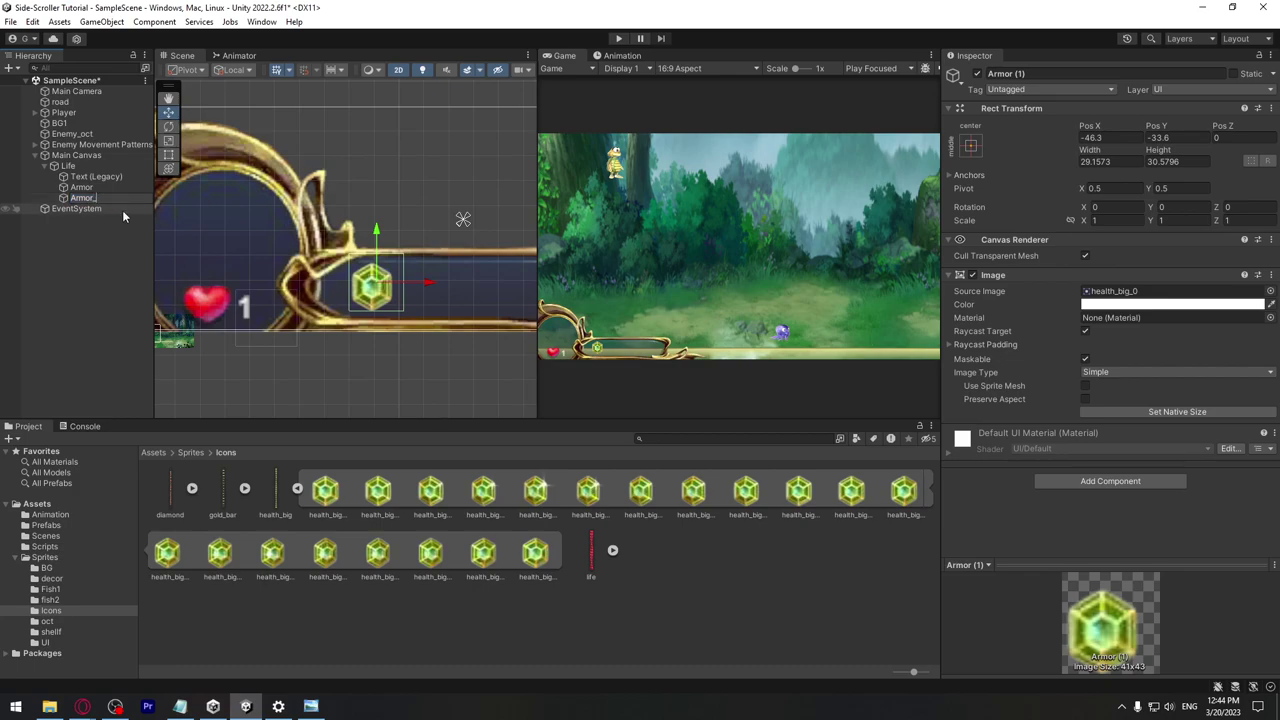
{"action": "type", "text": "_BG"}
{"action": "key", "text": "Return"}
Deactivate the Armor object so that only its background copy shows
{"action": "scroll", "coordinate": [166, 315], "scroll_direction": "down", "scroll_amount": 2}
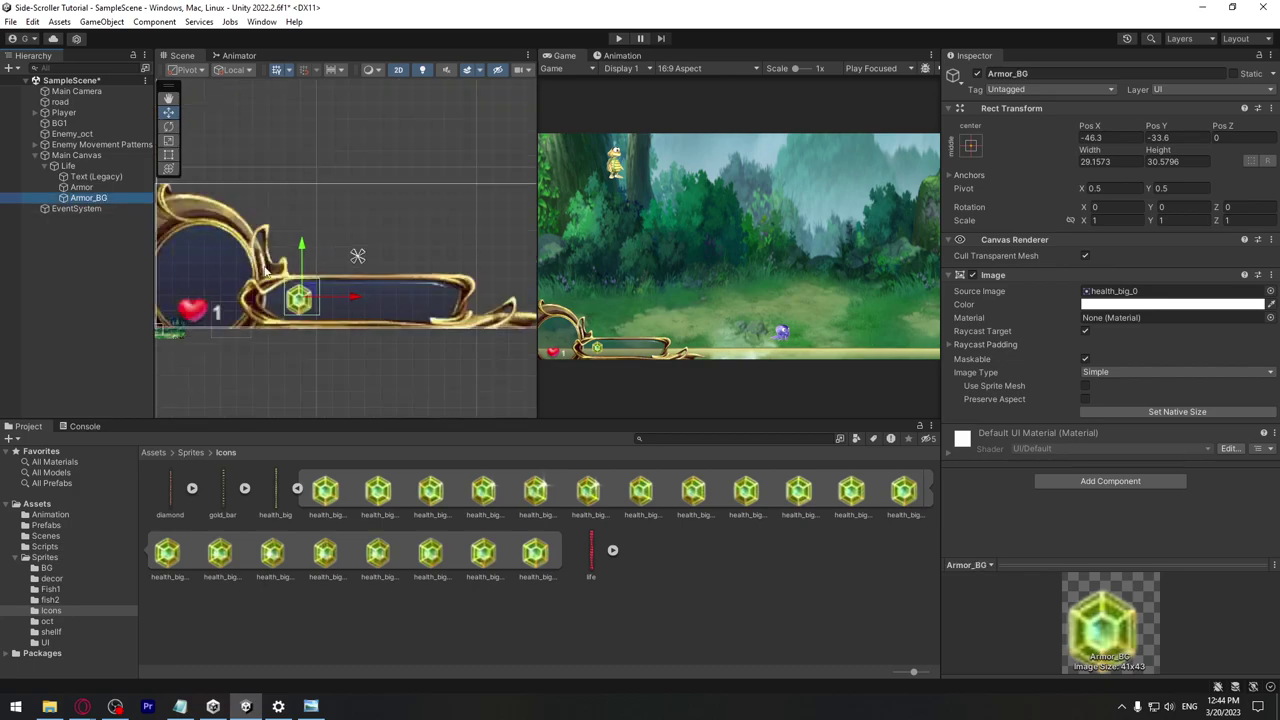
{"action": "left_click", "coordinate": [88, 189]}
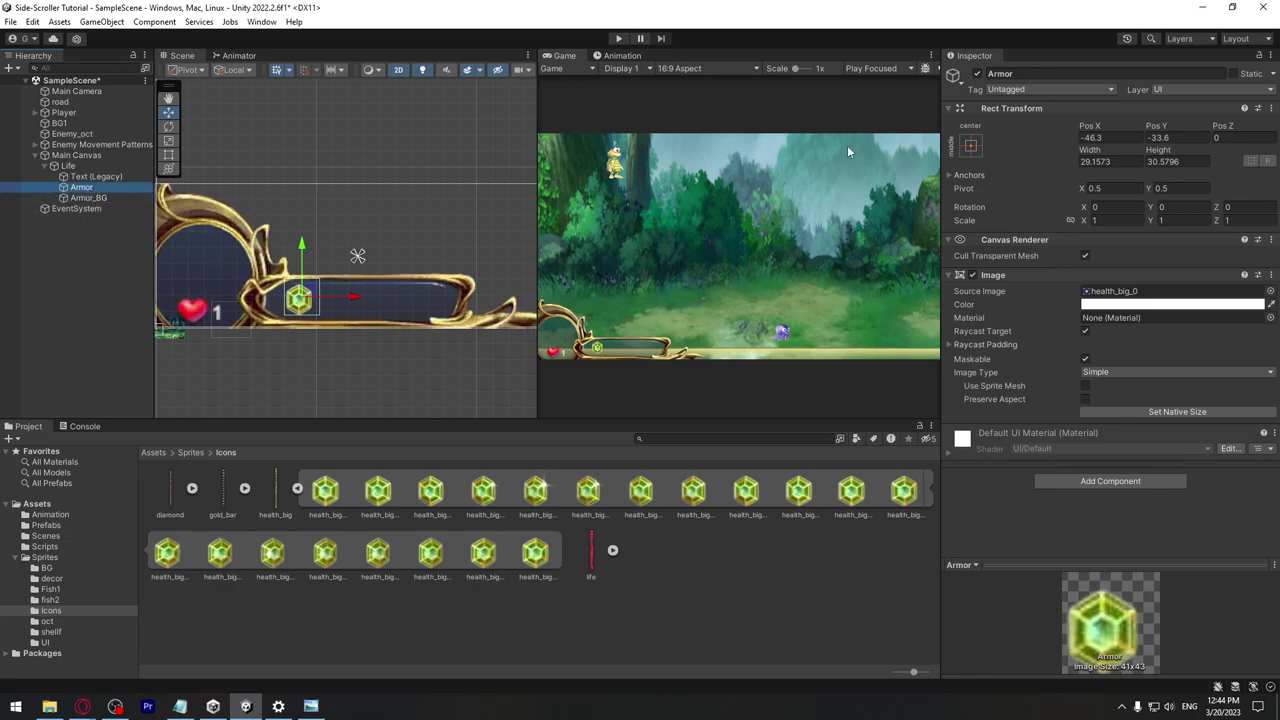
{"action": "left_click", "coordinate": [977, 73]}
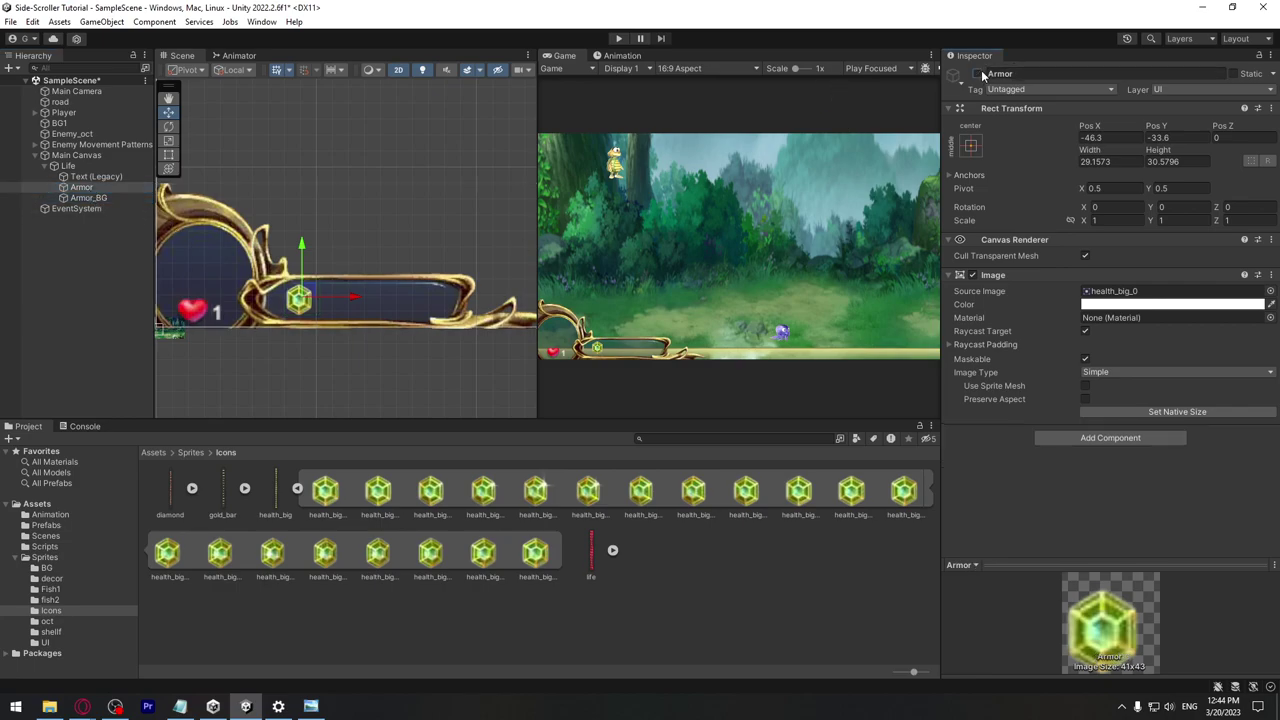
Set Armor_BG's image colour to black (000000) with an alpha of 128
{"action": "left_click", "coordinate": [90, 197]}
{"action": "scroll", "coordinate": [280, 315], "scroll_direction": "up", "scroll_amount": 2}
{"action": "scroll", "coordinate": [280, 315], "scroll_direction": "up", "scroll_amount": 3}
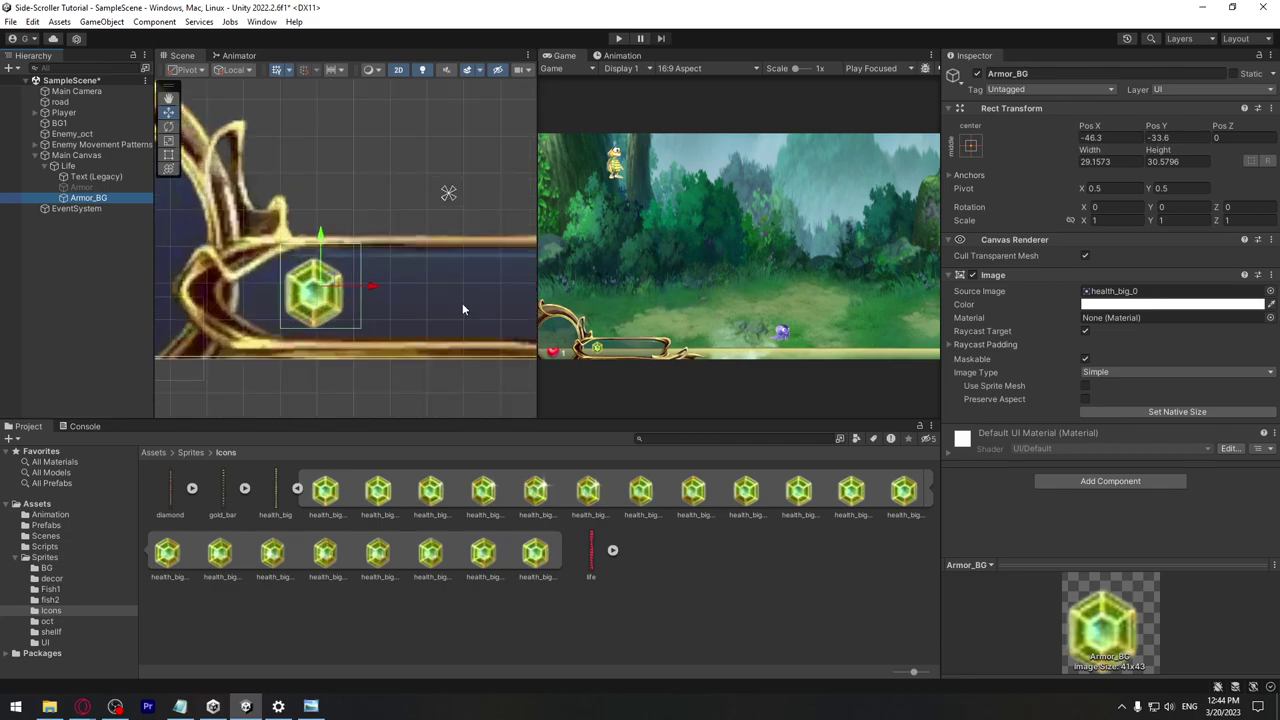
{"action": "left_click", "coordinate": [1154, 306]}
{"action": "left_click_drag", "start_coordinate": [1180, 388], "coordinate": [1143, 449]}
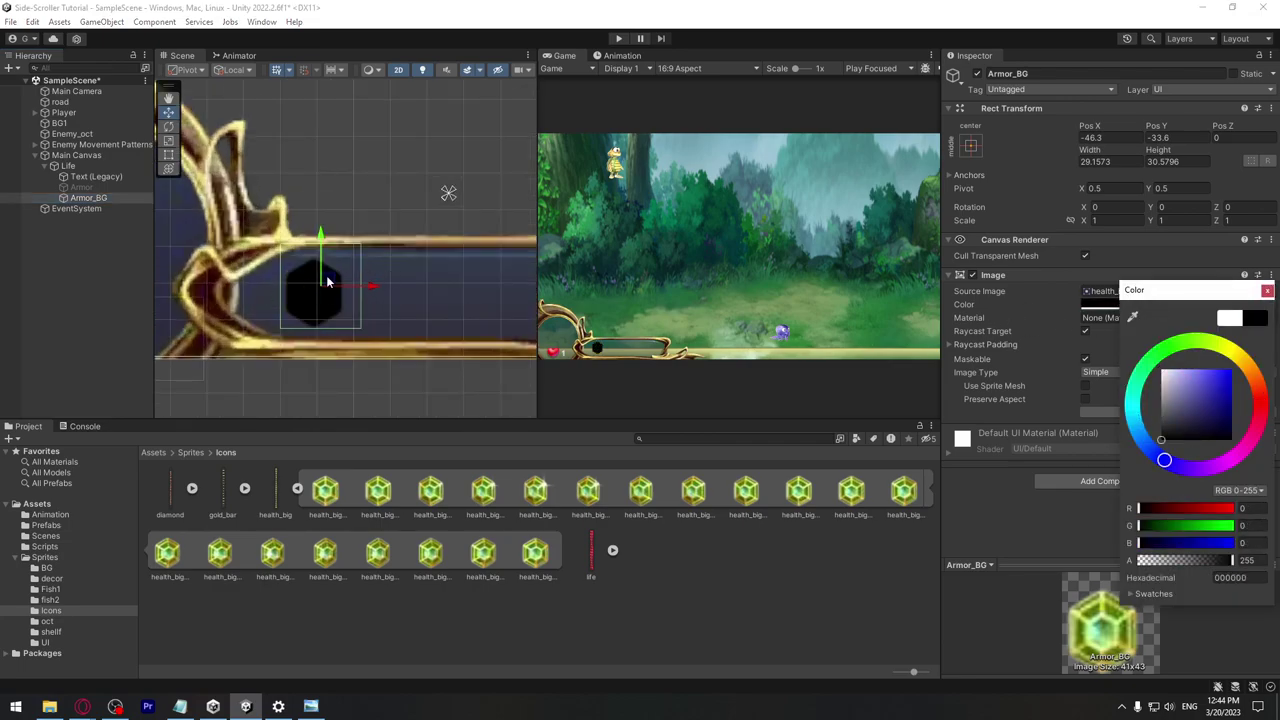
{"action": "left_click_drag", "start_coordinate": [1228, 567], "coordinate": [1186, 561]}
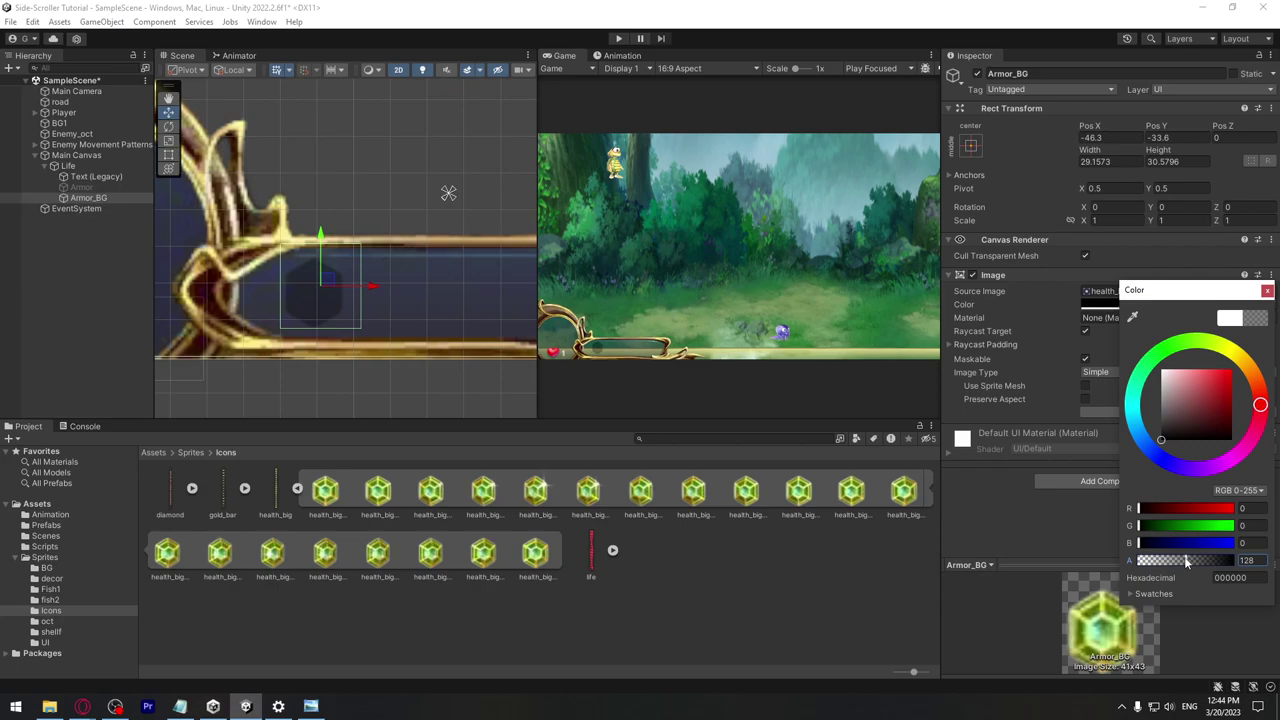
Reactivate the Armor object so that the gem shows over its dark background
{"action": "left_click", "coordinate": [1267, 291]}
{"action": "scroll", "coordinate": [393, 319], "scroll_direction": "down", "scroll_amount": 9}
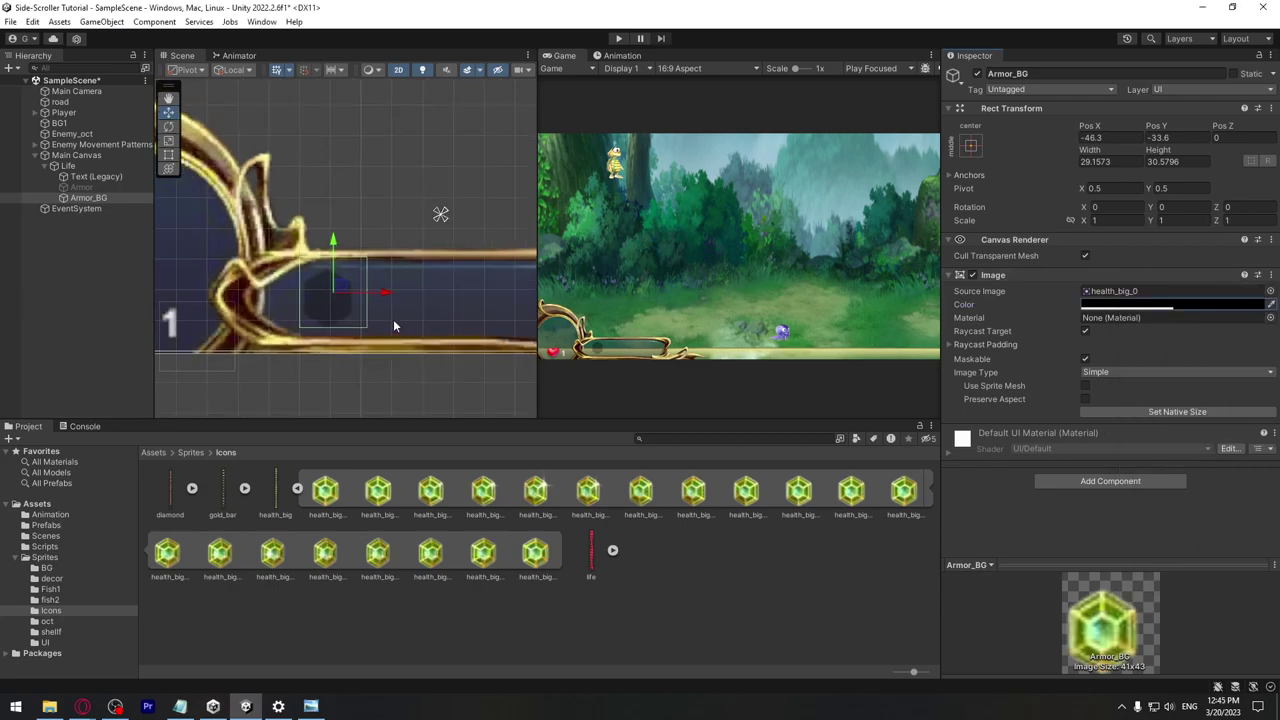
{"action": "middle_click_drag", "start_coordinate": [405, 343], "coordinate": [348, 326]}
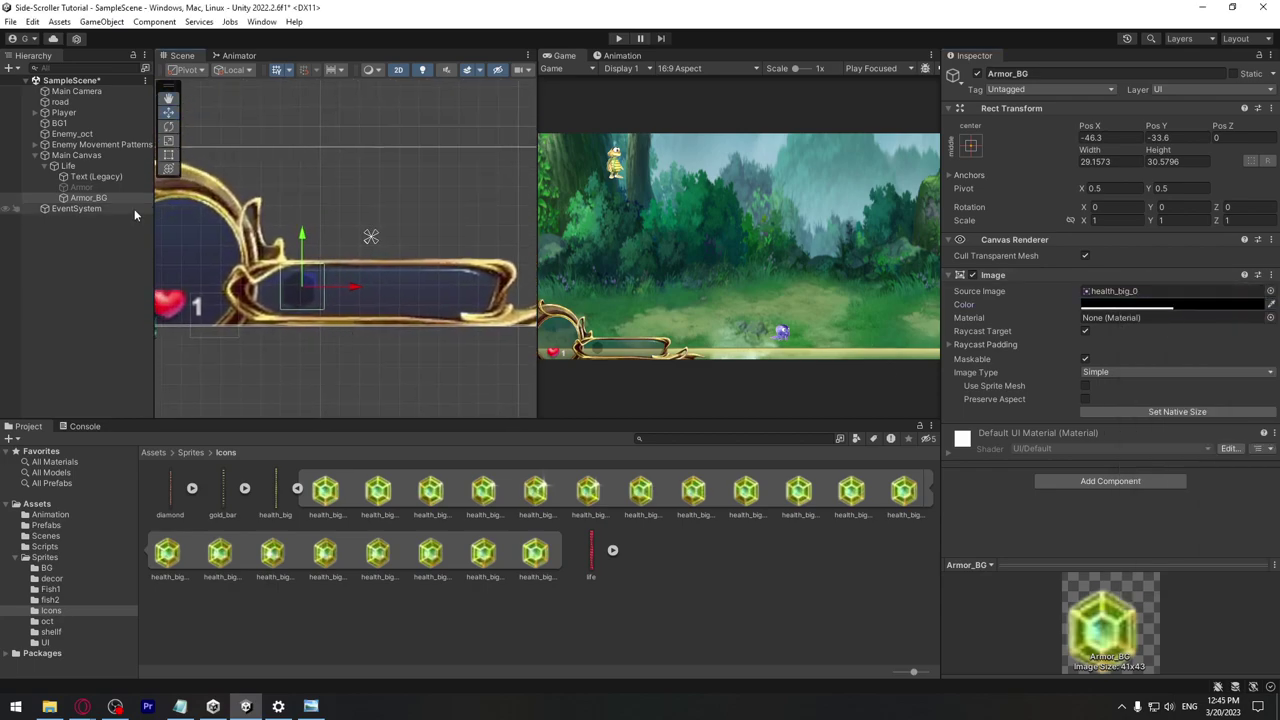
{"action": "left_click", "coordinate": [82, 187]}
{"action": "left_click", "coordinate": [977, 74]}
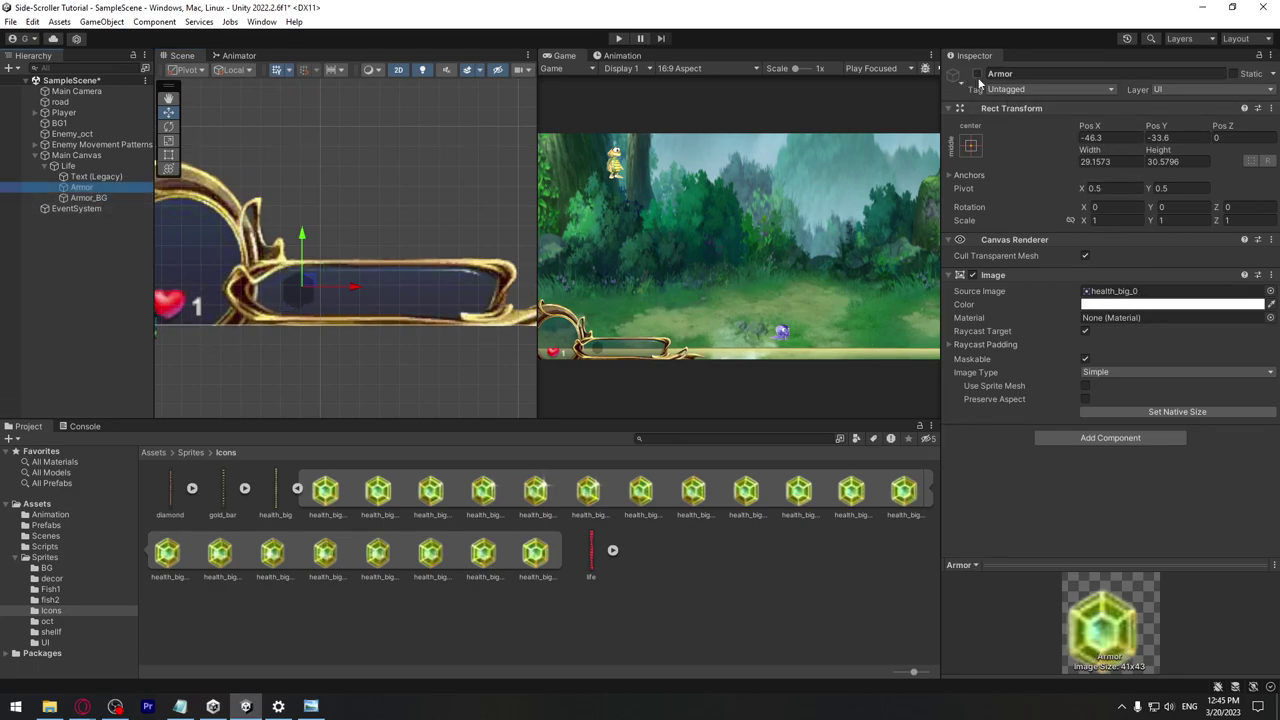
{"action": "left_click", "coordinate": [977, 74]}
{"action": "left_click", "coordinate": [977, 74]}
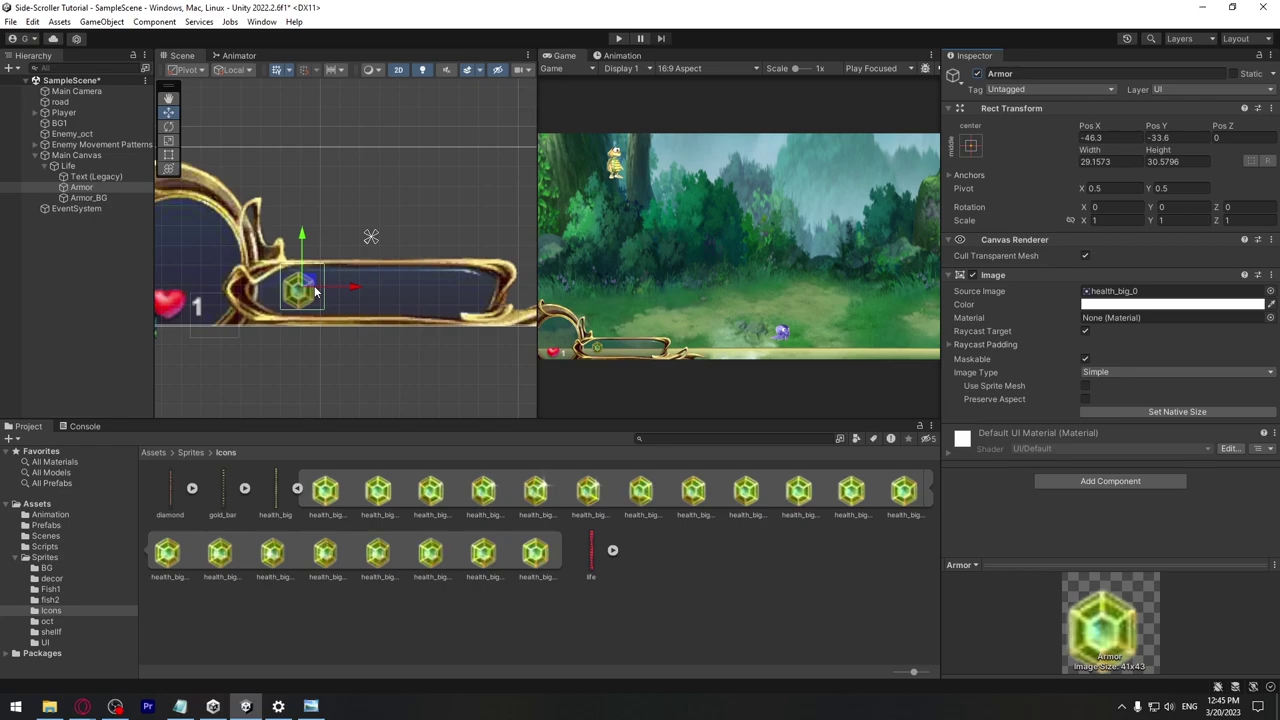
Duplicate Armor_BG and name the copy Armor_BG (2)
{"action": "left_click", "coordinate": [92, 197]}
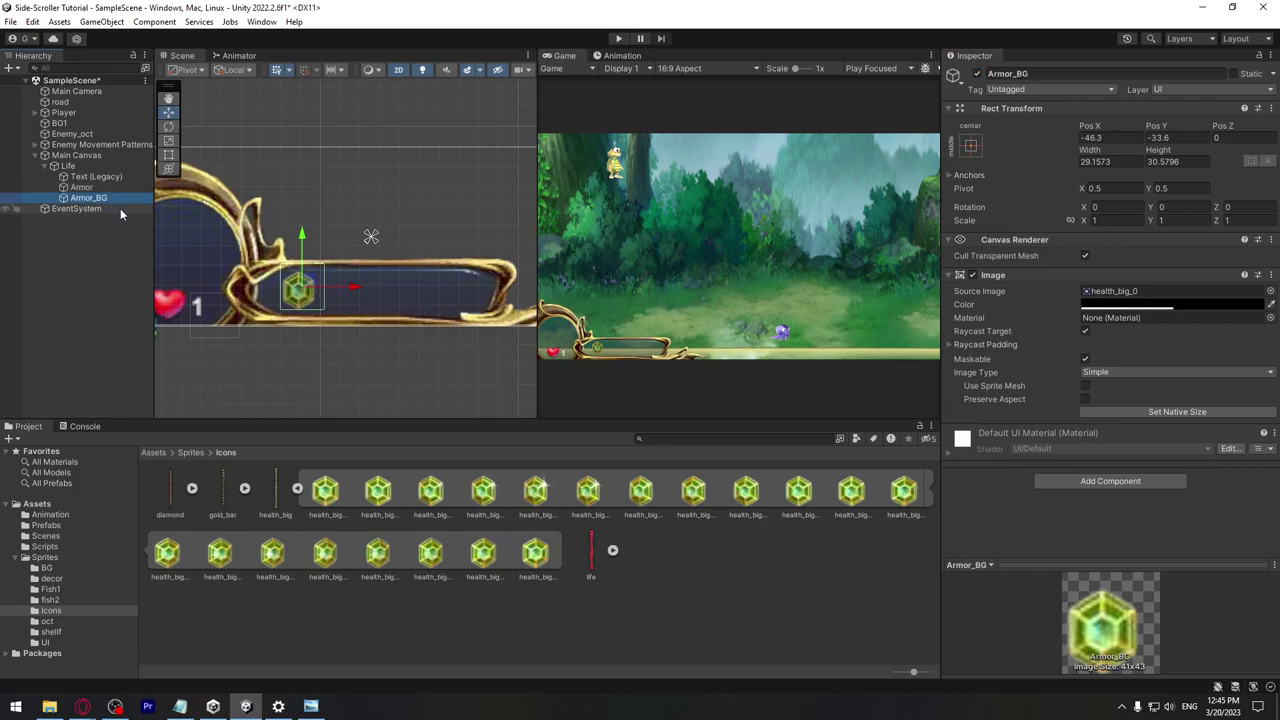
{"action": "key", "text": "ctrl+d"}
{"action": "left_click", "coordinate": [119, 210]}
{"action": "double_click", "coordinate": [115, 209]}
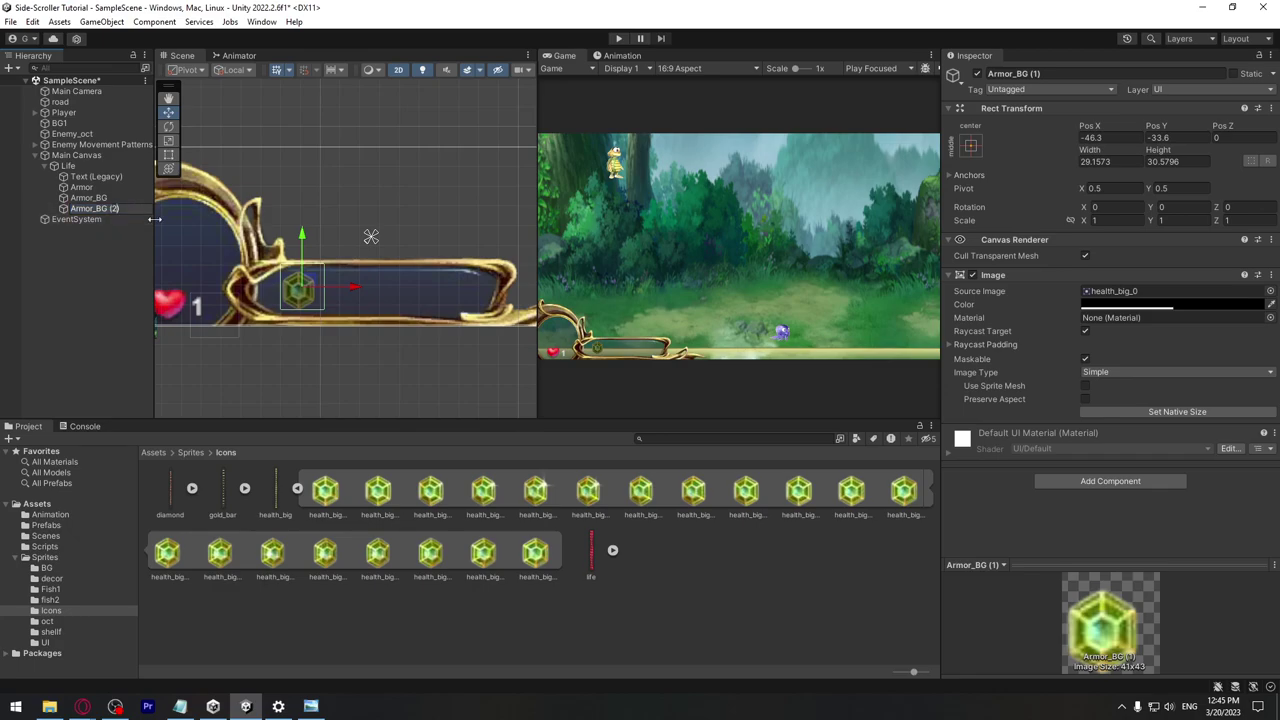
{"action": "left_click", "coordinate": [100, 208]}
Move Armor_BG (2) horizontally to the slot right of the gem, at about X -13.7
{"action": "scroll", "coordinate": [323, 297], "scroll_direction": "up", "scroll_amount": 1}
{"action": "scroll", "coordinate": [323, 297], "scroll_direction": "up", "scroll_amount": 3}
{"action": "left_click_drag", "start_coordinate": [329, 285], "coordinate": [415, 284]}
Duplicate both armor backgrounds and move the copies into the next two slots, at about X 17.7 and X 50.3
{"action": "left_click", "coordinate": [122, 200], "text": "ctrl"}
{"action": "key", "text": "ctrl+d"}
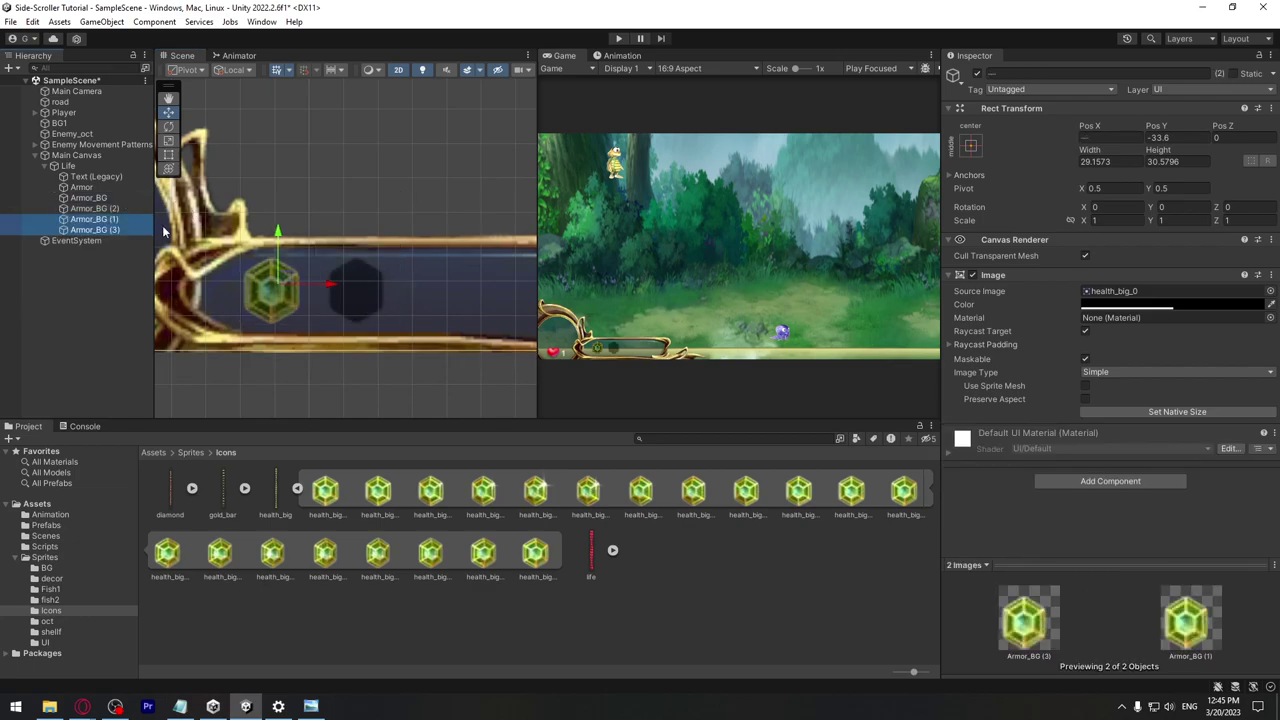
{"action": "middle_click_drag", "start_coordinate": [394, 305], "coordinate": [254, 260]}
{"action": "left_click_drag", "start_coordinate": [203, 241], "coordinate": [370, 240]}
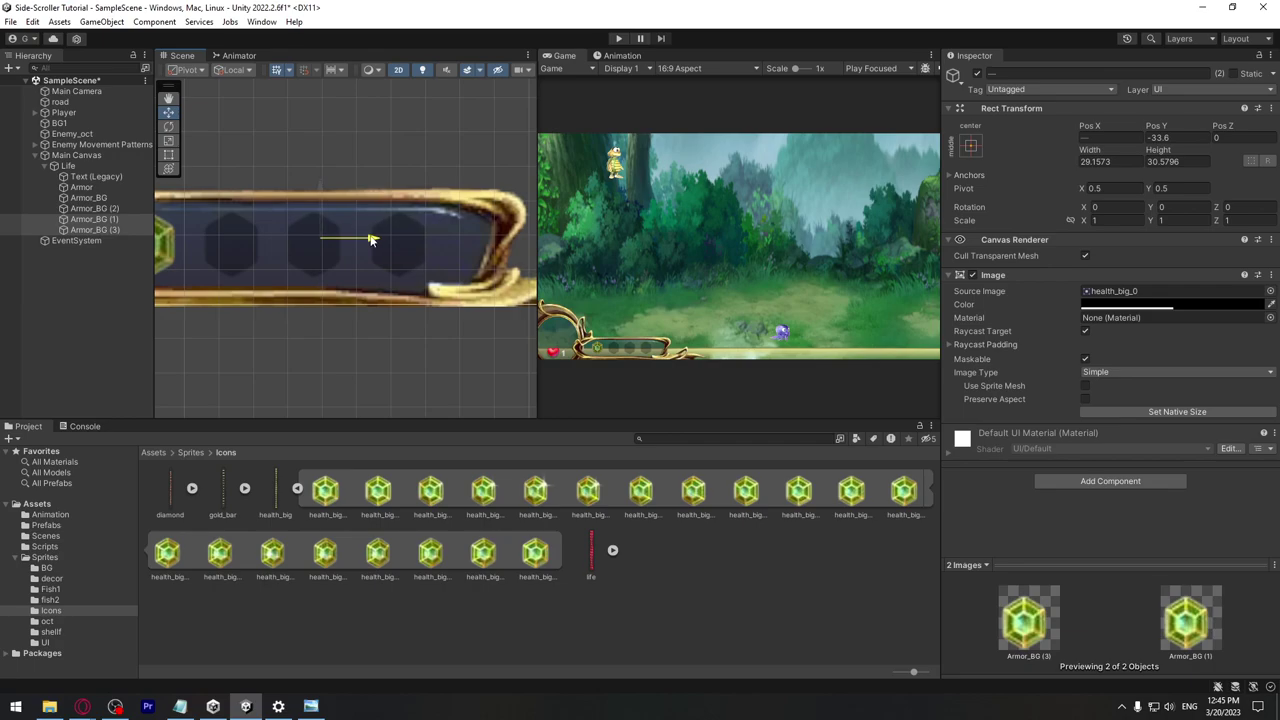
{"action": "scroll", "coordinate": [437, 287], "scroll_direction": "down", "scroll_amount": 4}
{"action": "middle_click_drag", "start_coordinate": [394, 308], "coordinate": [421, 307]}
Rename the first, third and fourth armor backgrounds as Armor_BG (1), Armor_BG (3) and Armor_BG (4) in slot order
{"action": "left_click", "coordinate": [117, 220]}
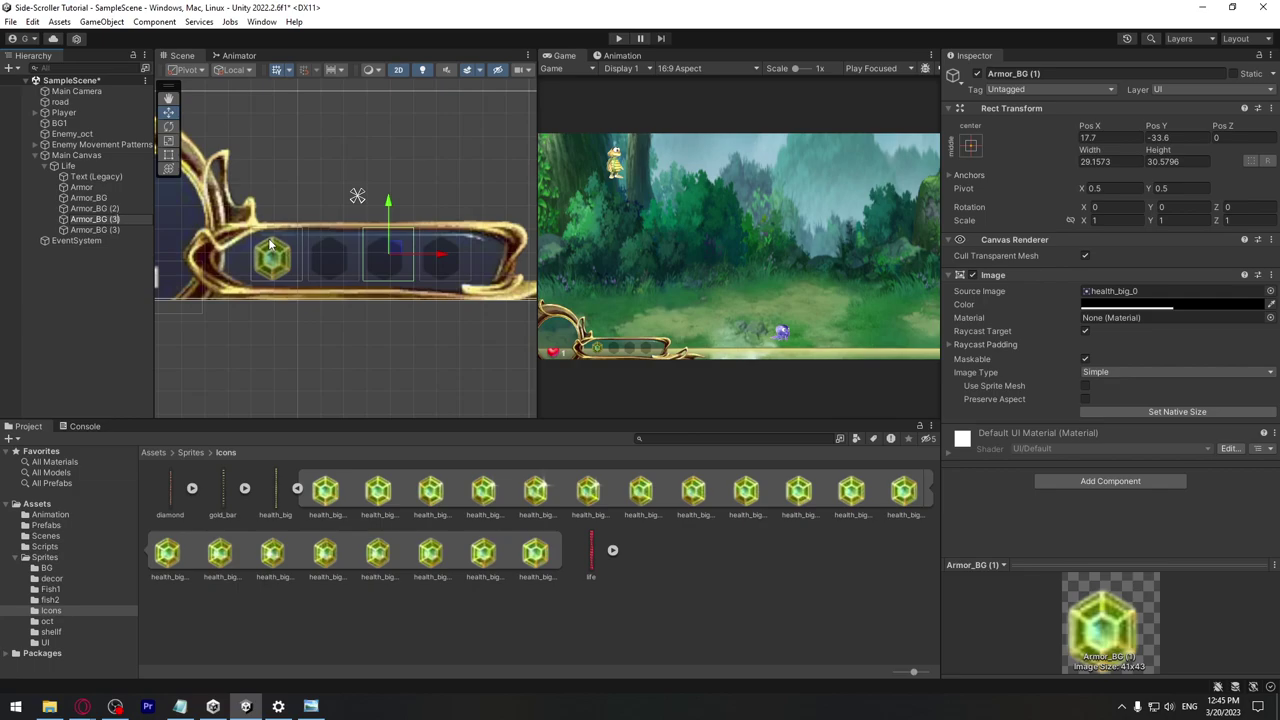
{"action": "left_click", "coordinate": [118, 231]}
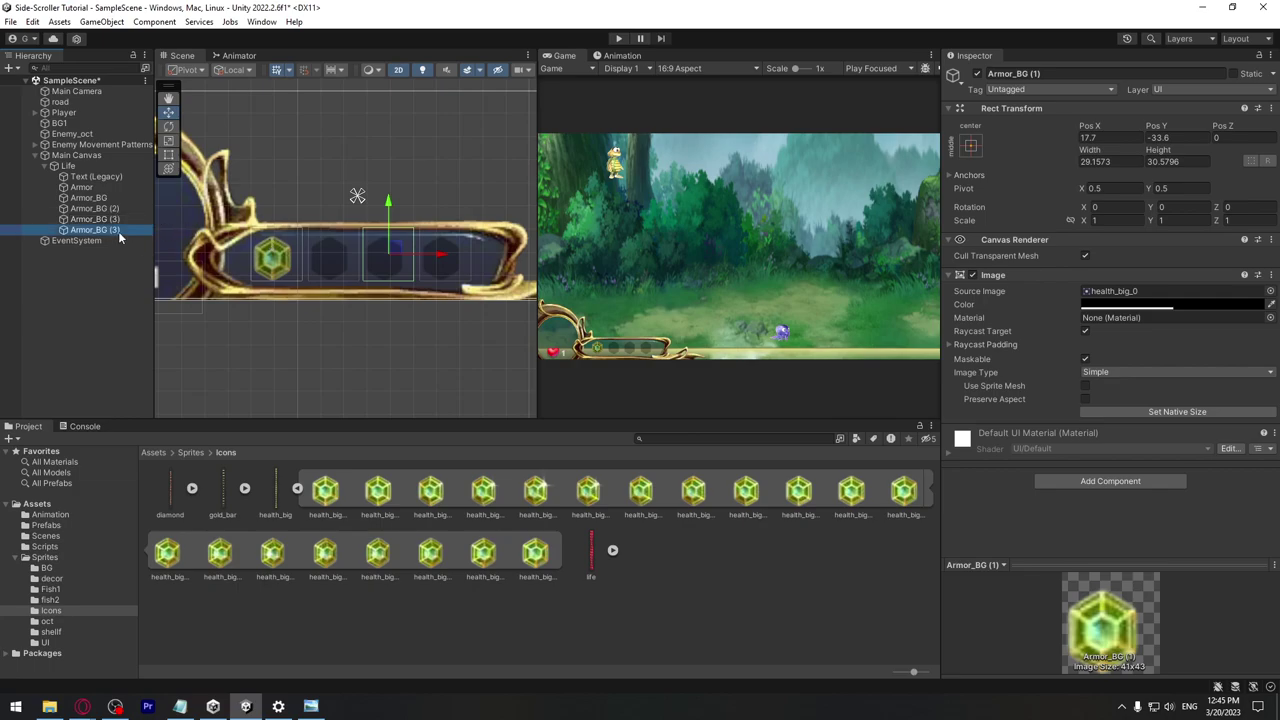
{"action": "key", "text": "F2"}
{"action": "left_click", "coordinate": [122, 233]}
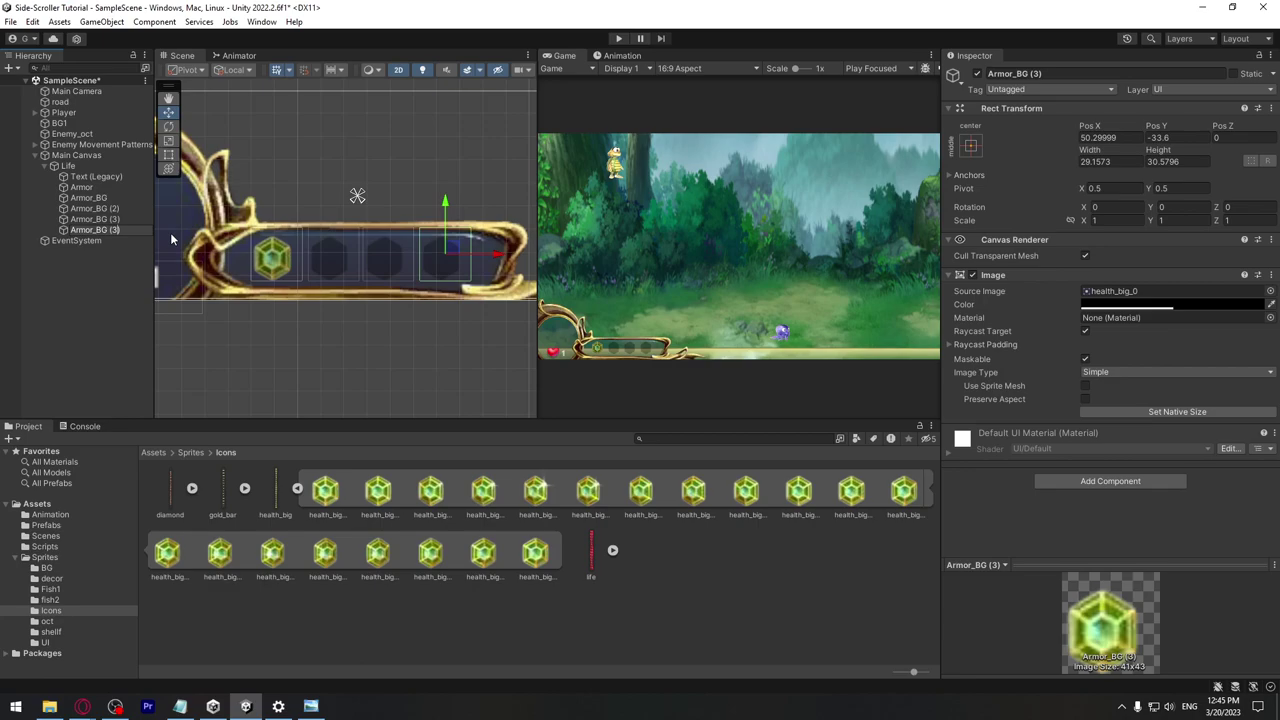
{"action": "left_click", "coordinate": [90, 198]}
{"action": "left_click", "coordinate": [116, 199]}
{"action": "left_click", "coordinate": [122, 201]}
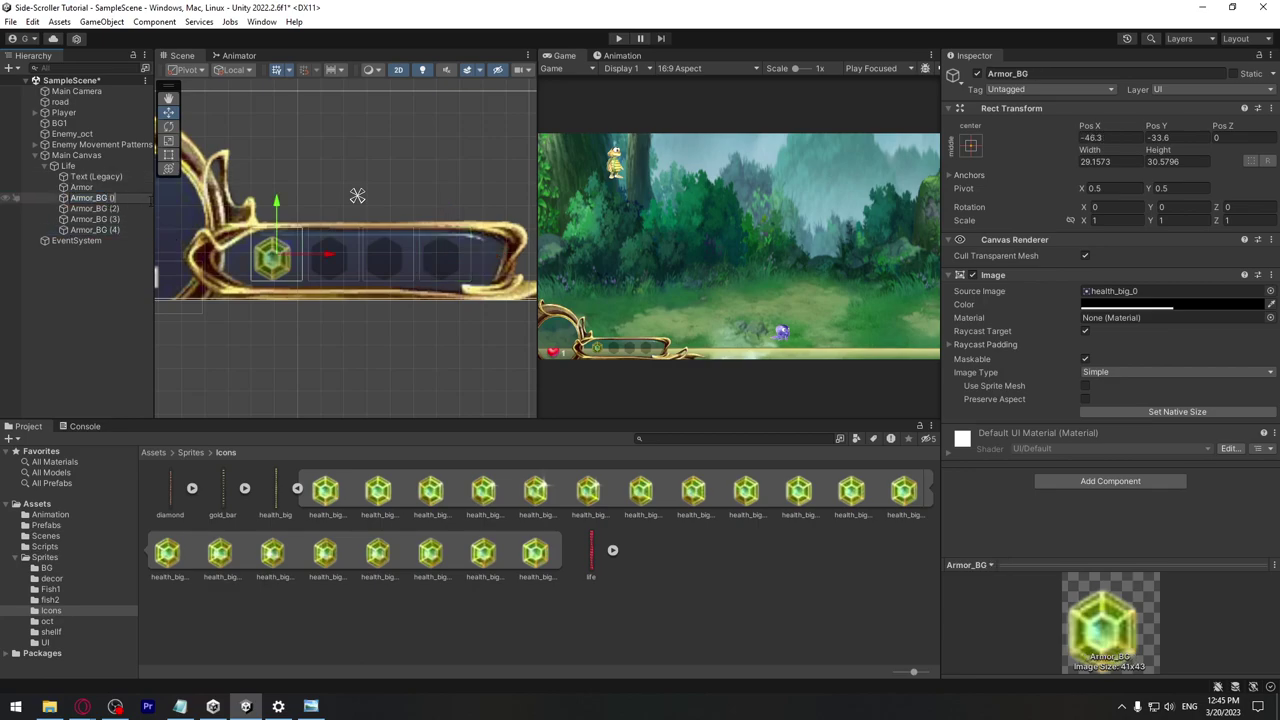
{"action": "key", "text": "Return"}
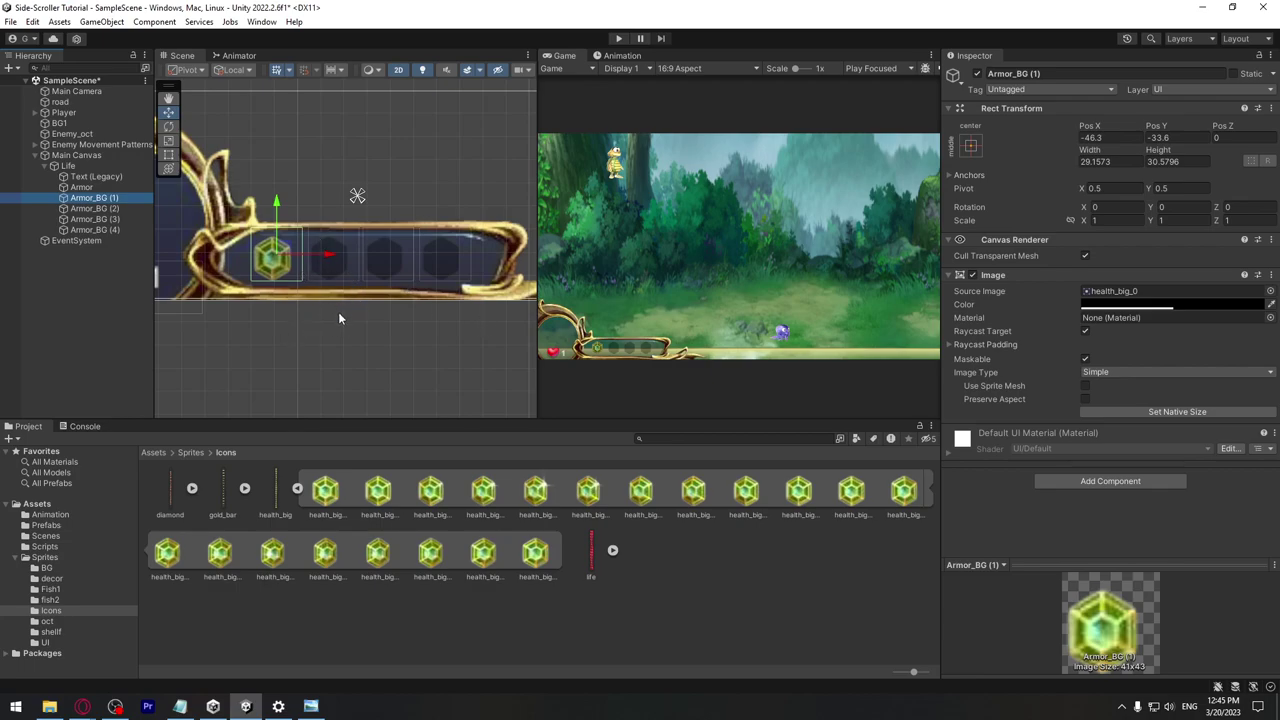
Look over the armor slots and canvas, and examine the template image for the next interface panel
{"action": "left_click", "coordinate": [145, 209]}
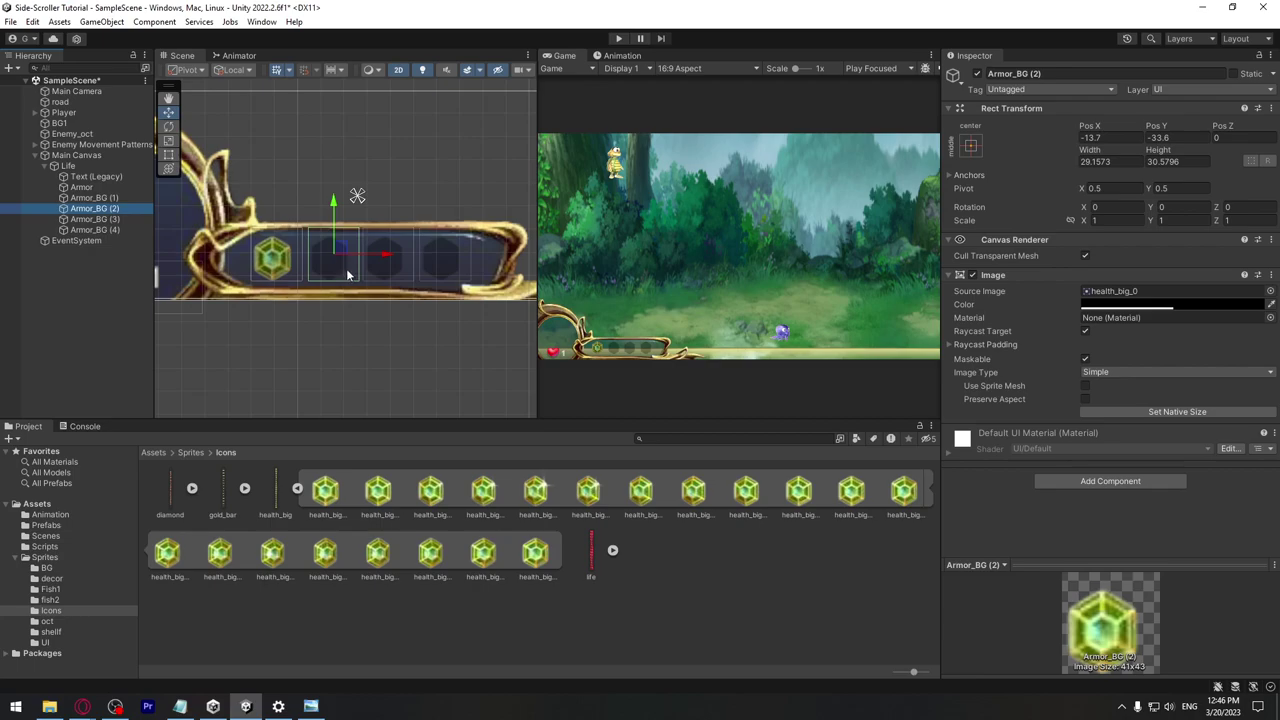
{"action": "left_click", "coordinate": [340, 322]}
{"action": "scroll", "coordinate": [340, 315], "scroll_direction": "down", "scroll_amount": 8}
{"action": "scroll", "coordinate": [342, 318], "scroll_direction": "up", "scroll_amount": 2}
{"action": "middle_click_drag", "start_coordinate": [406, 329], "coordinate": [191, 329]}
{"action": "scroll", "coordinate": [495, 334], "scroll_direction": "down", "scroll_amount": 1}
{"action": "scroll", "coordinate": [335, 342], "scroll_direction": "down", "scroll_amount": 2}
{"action": "middle_click_drag", "start_coordinate": [326, 348], "coordinate": [388, 360]}
{"action": "left_click", "coordinate": [311, 706]}
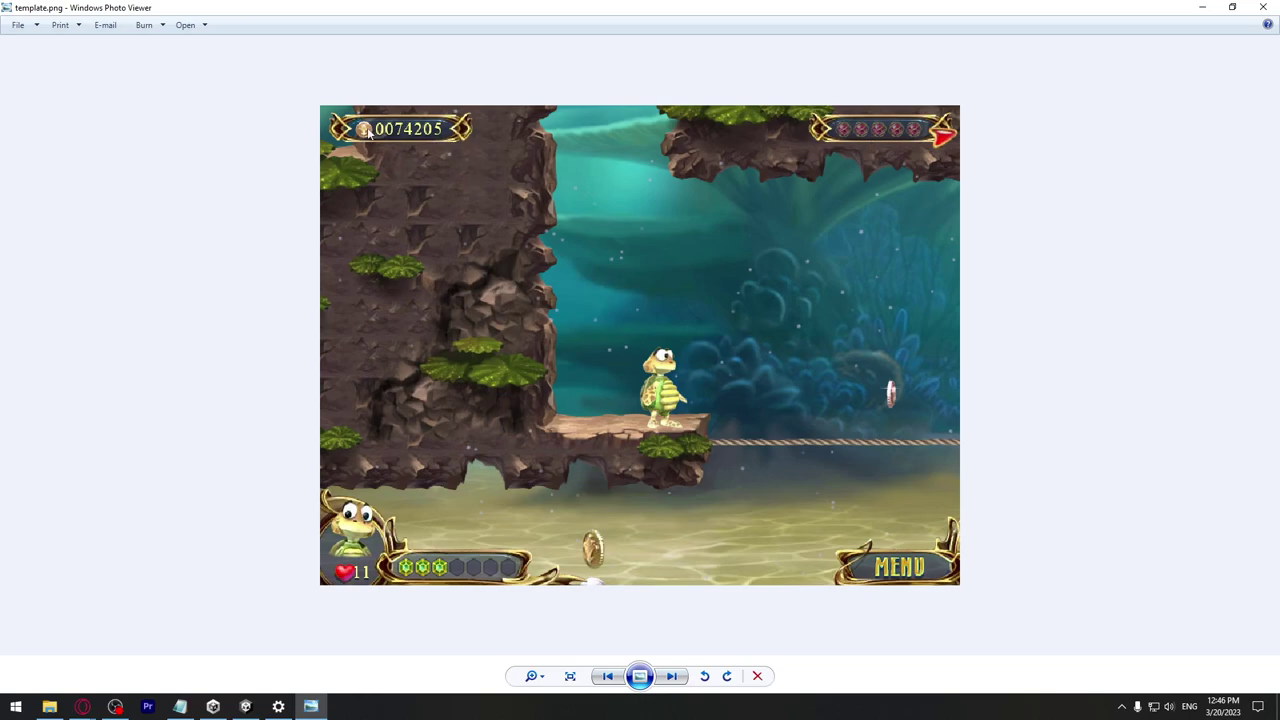
{"action": "left_click", "coordinate": [311, 706]}
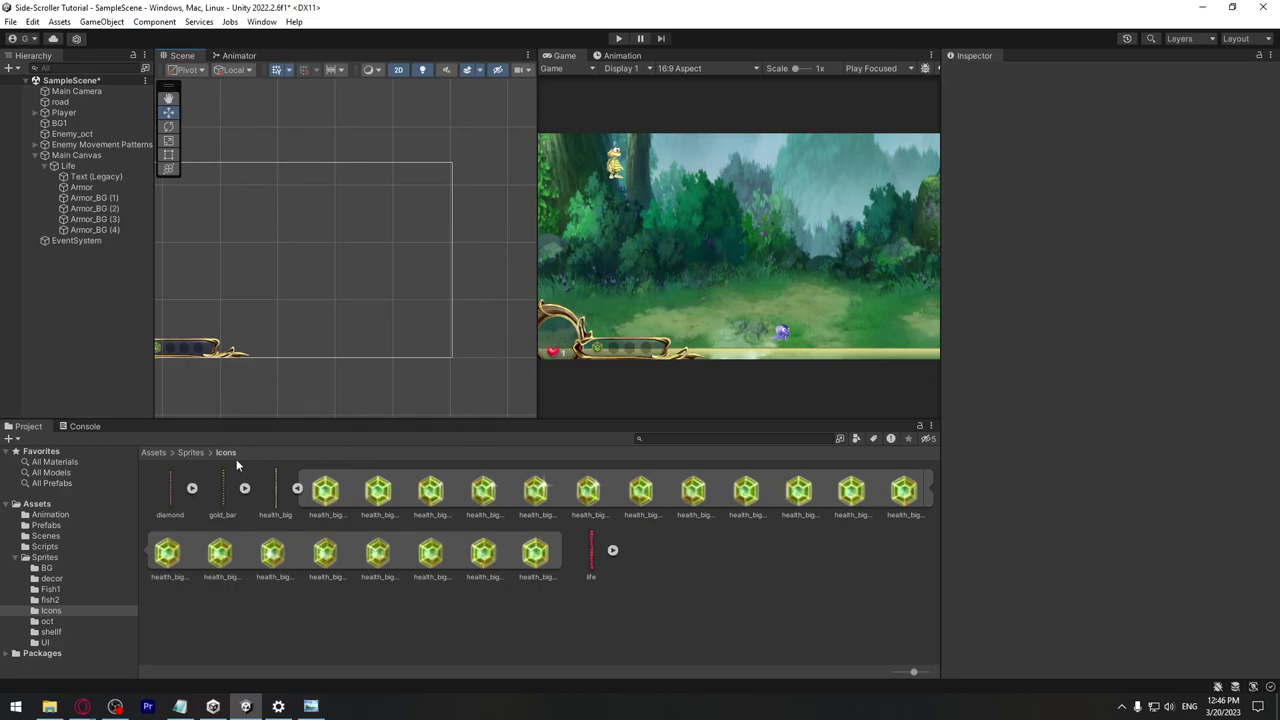
Show the UI sprites folder, add a UI Image under Main Canvas and move it to the canvas's top-left corner
{"action": "left_click", "coordinate": [190, 453]}
{"action": "double_click", "coordinate": [525, 490]}
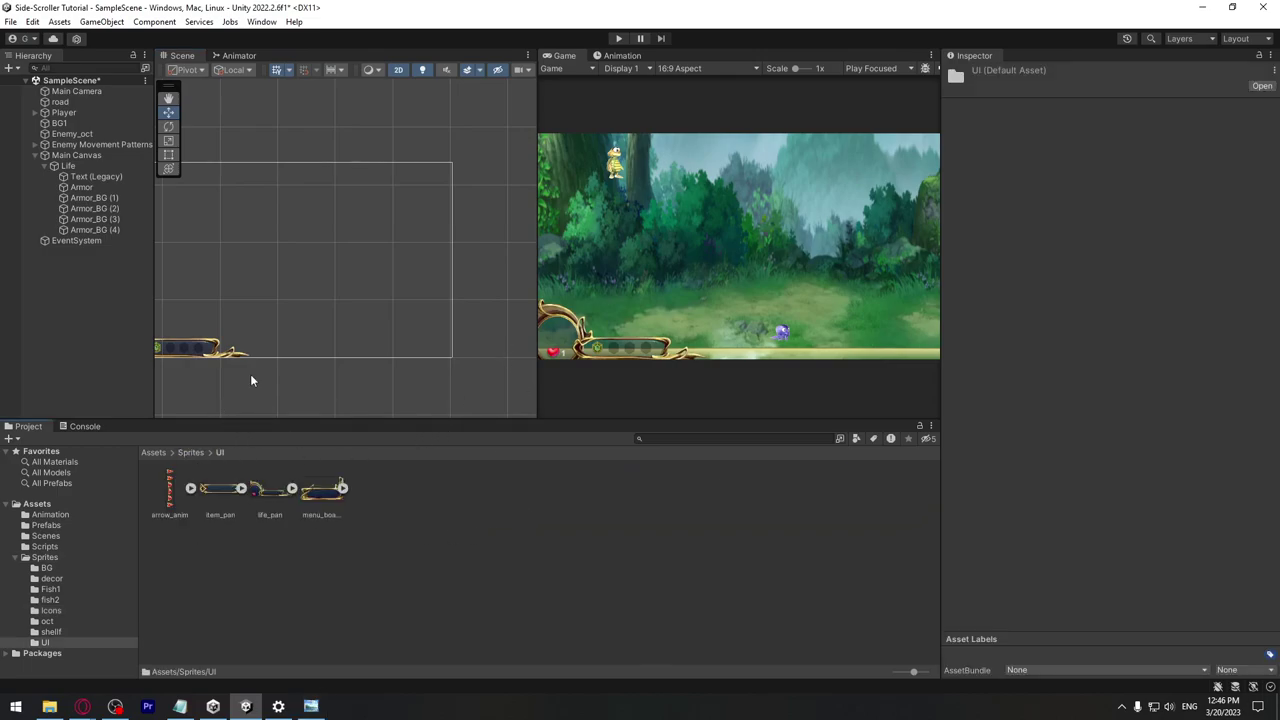
{"action": "left_click", "coordinate": [47, 166]}
{"action": "right_click", "coordinate": [66, 155]}
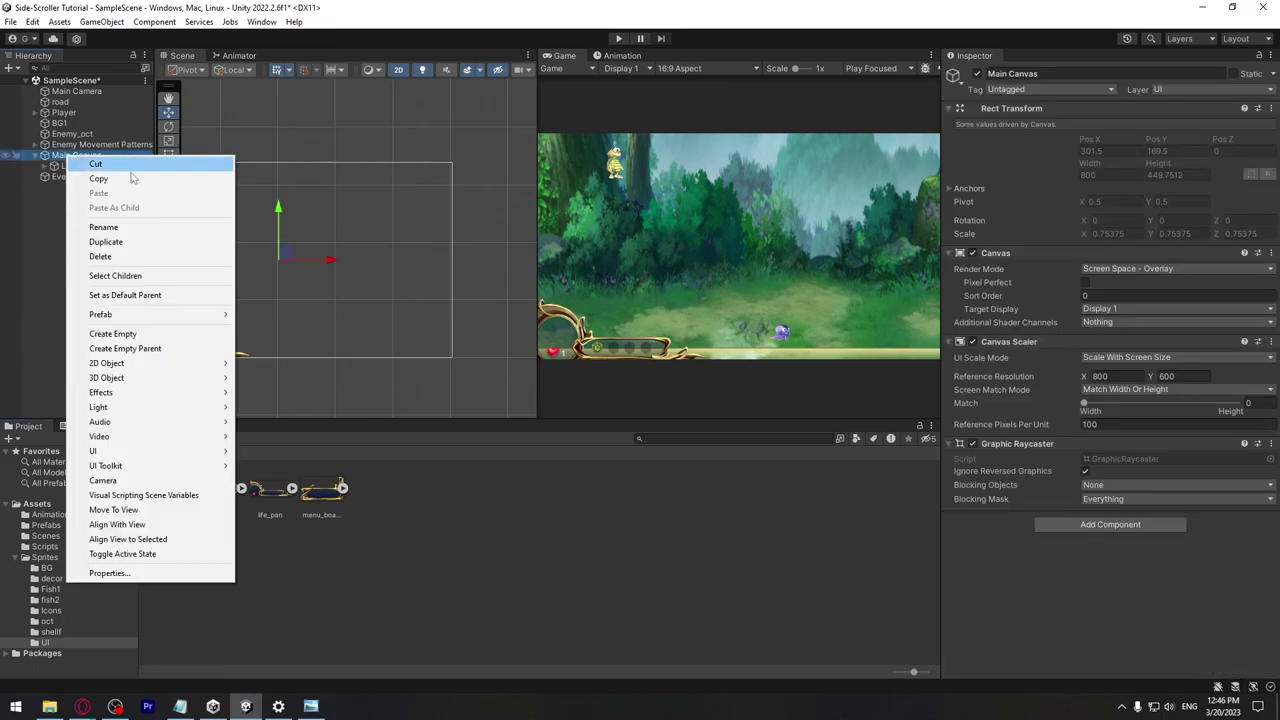
{"action": "left_click", "coordinate": [262, 452]}
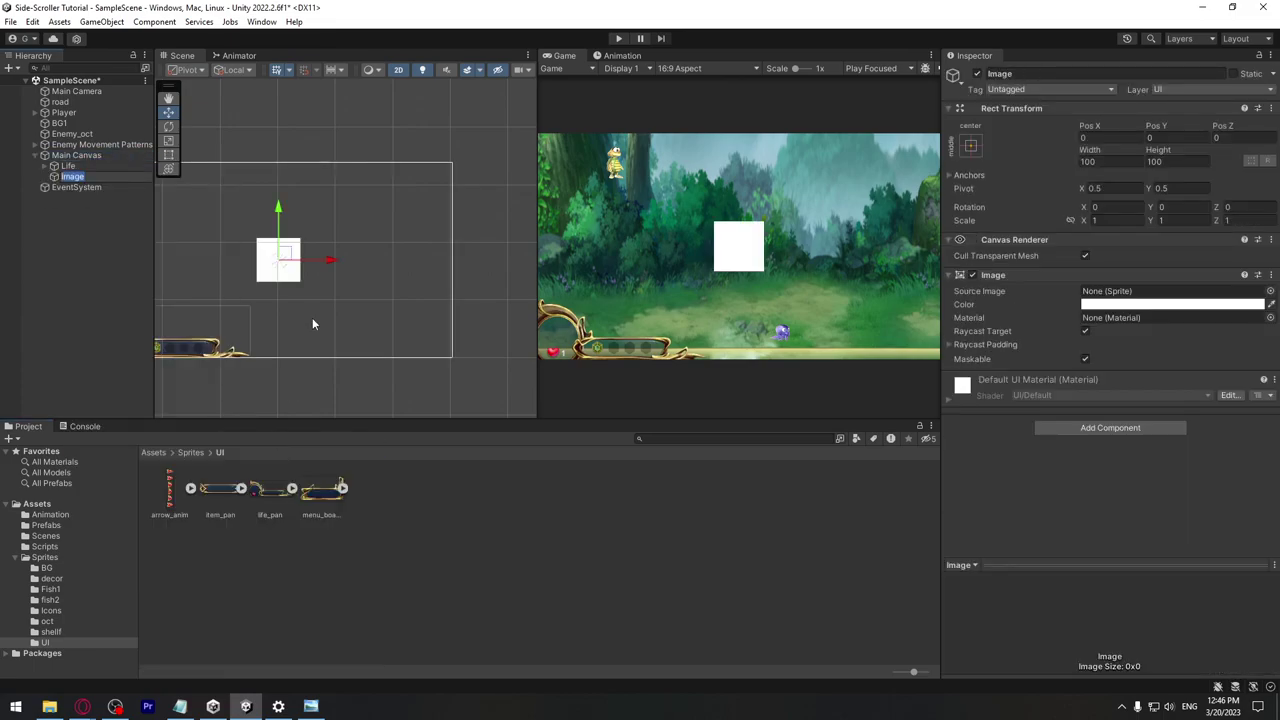
{"action": "middle_click_drag", "start_coordinate": [283, 287], "coordinate": [420, 292]}
{"action": "left_click_drag", "start_coordinate": [418, 215], "coordinate": [418, 151]}
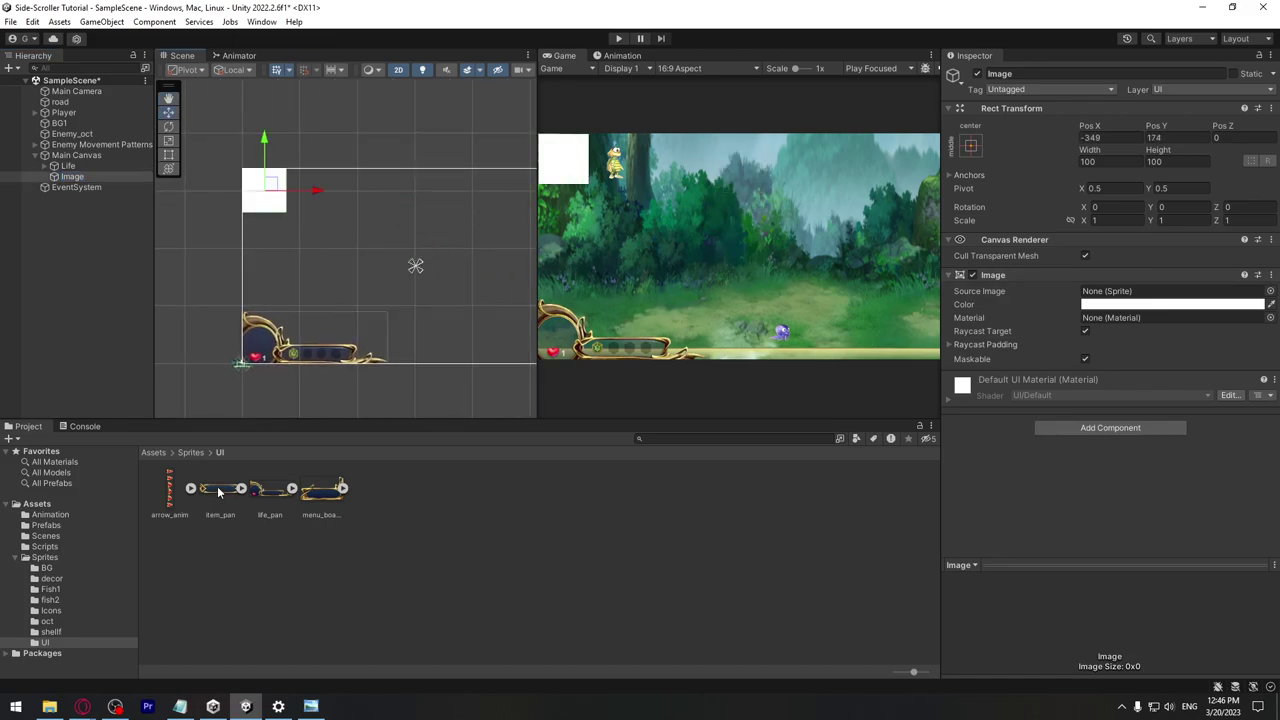
Assign item_pan to the new image at native size and align it flush with the canvas's top-left corner at X -309, Y 206
{"action": "left_click_drag", "start_coordinate": [217, 488], "coordinate": [1114, 294]}
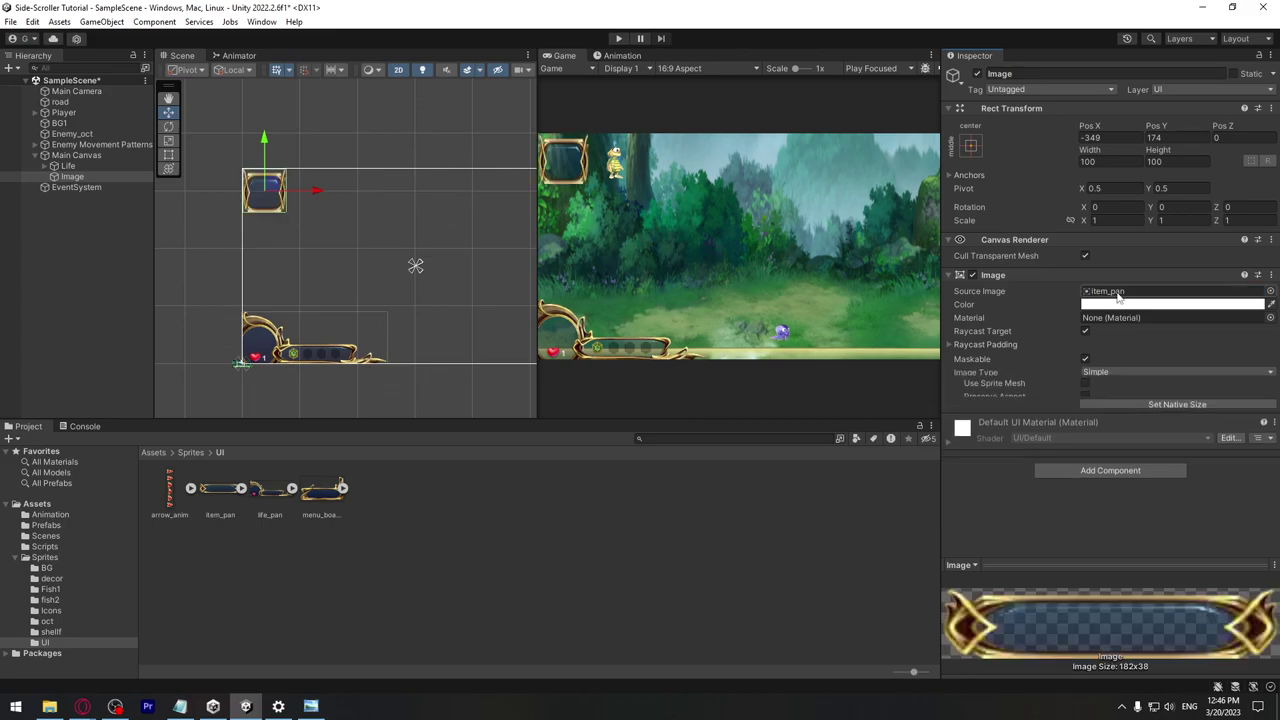
{"action": "left_click", "coordinate": [1184, 412]}
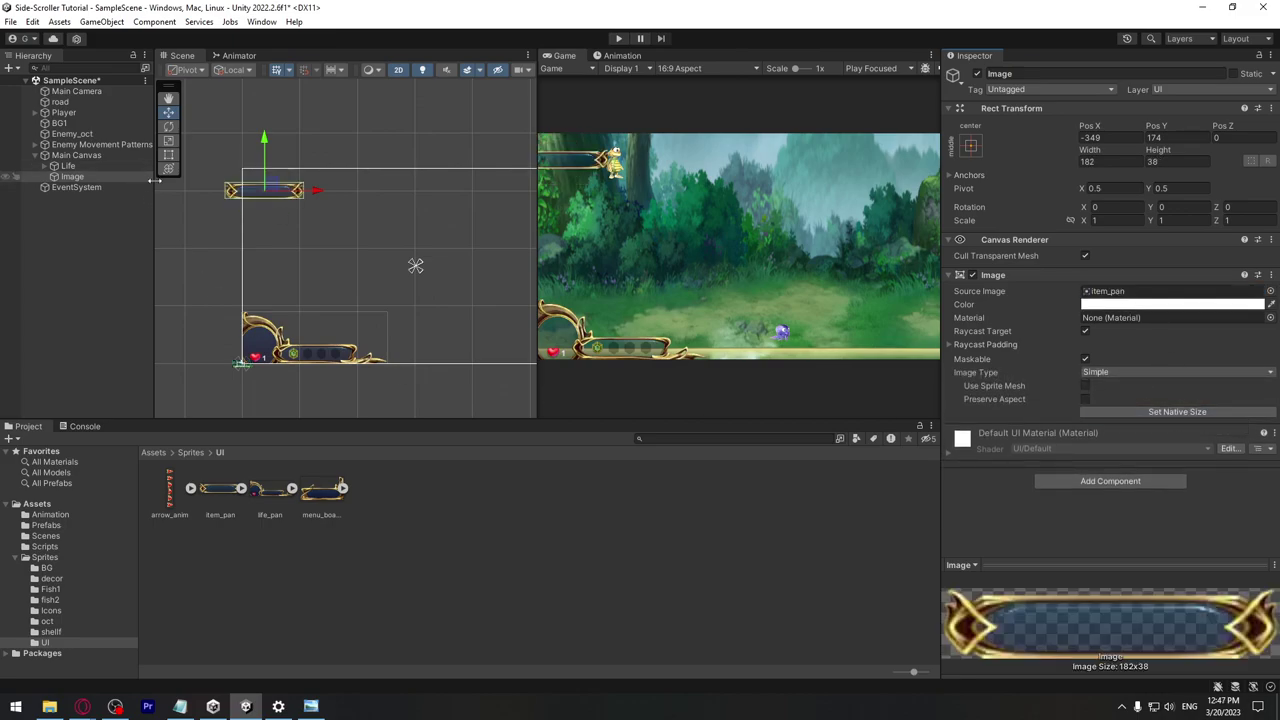
{"action": "scroll", "coordinate": [270, 230], "scroll_direction": "up", "scroll_amount": 3}
{"action": "scroll", "coordinate": [400, 220], "scroll_direction": "up", "scroll_amount": 3}
{"action": "left_click_drag", "start_coordinate": [419, 190], "coordinate": [419, 152]}
{"action": "left_click_drag", "start_coordinate": [478, 204], "coordinate": [523, 205]}
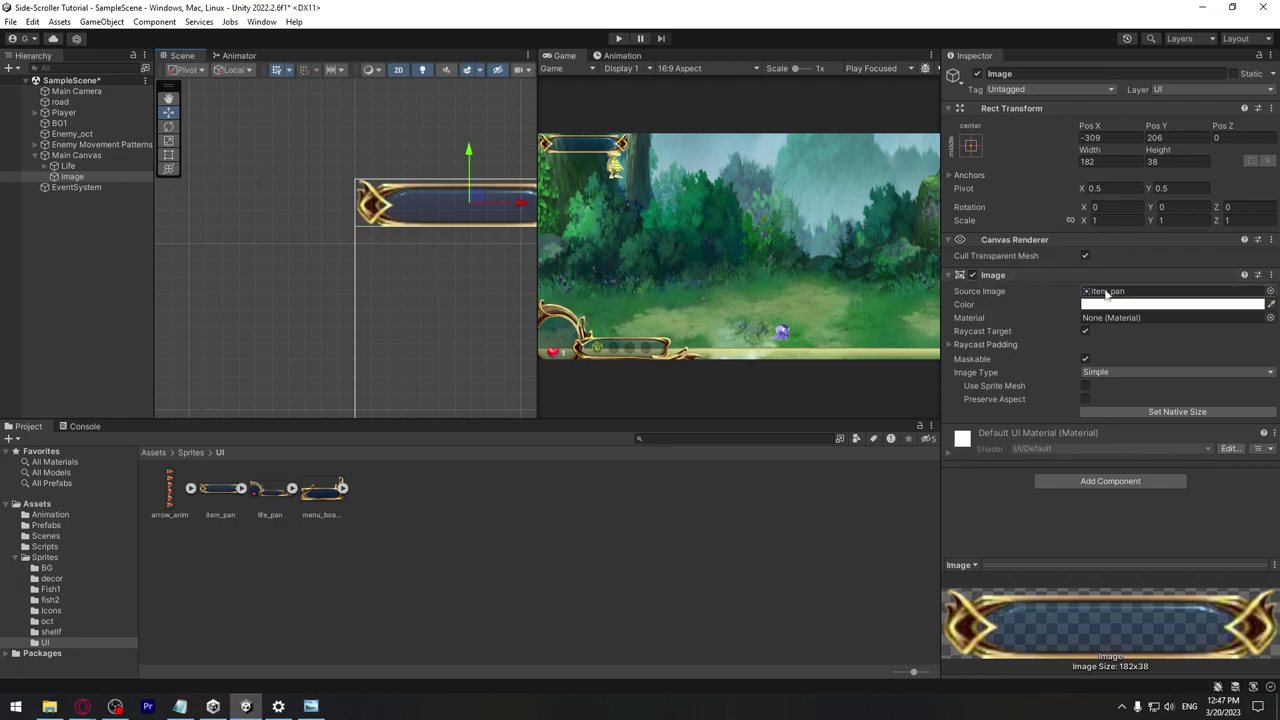
Anchor the item_pan image to the top left of the canvas
{"action": "left_click", "coordinate": [973, 140]}
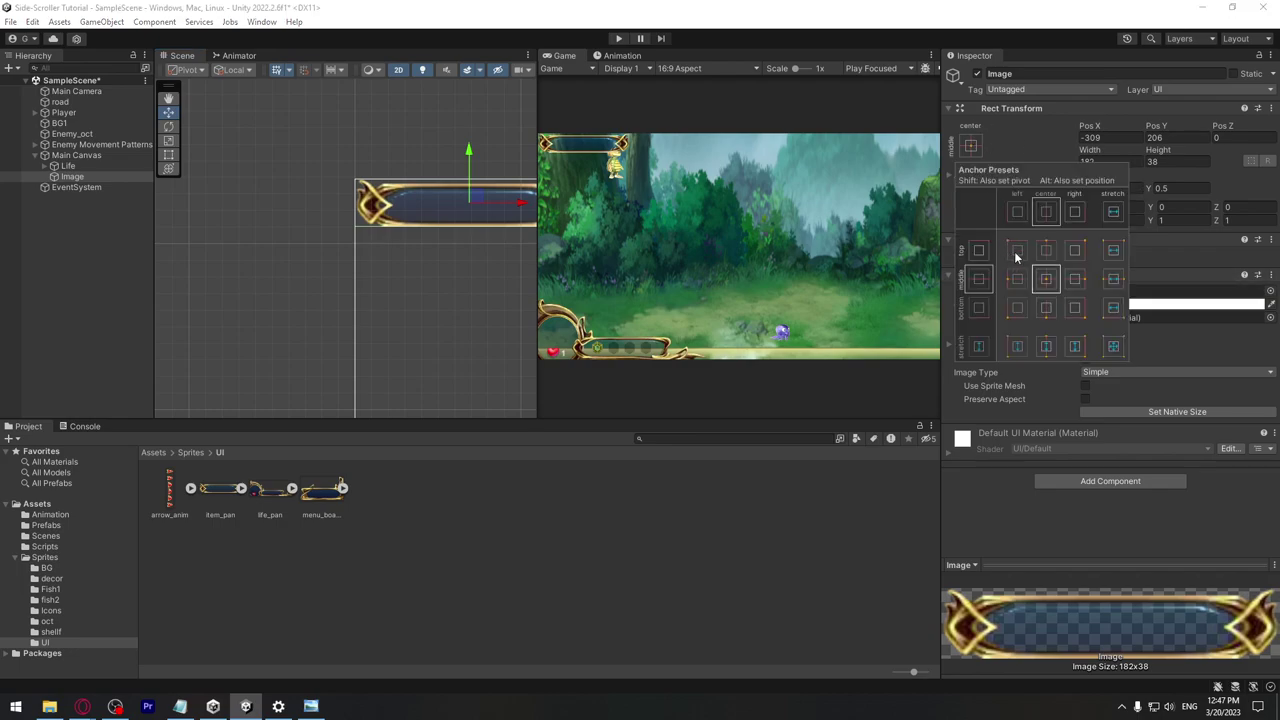
{"action": "left_click", "coordinate": [1016, 252]}
{"action": "middle_click_drag", "start_coordinate": [445, 281], "coordinate": [412, 268]}
{"action": "scroll", "coordinate": [420, 265], "scroll_direction": "down", "scroll_amount": 4}
Check the template's coin counter, then set the gold_bar icon's sprite mode to Multiple and open it in the Sprite Editor
{"action": "left_click", "coordinate": [311, 706]}
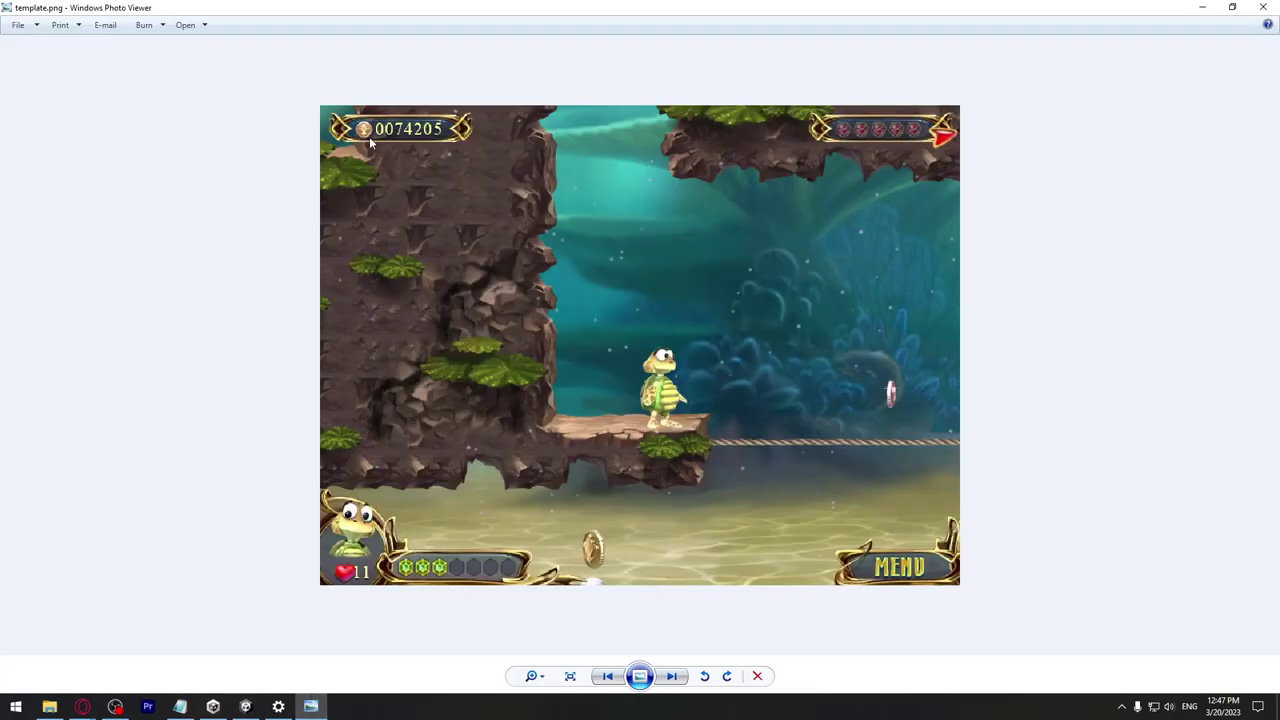
{"action": "key", "text": "alt+Tab"}
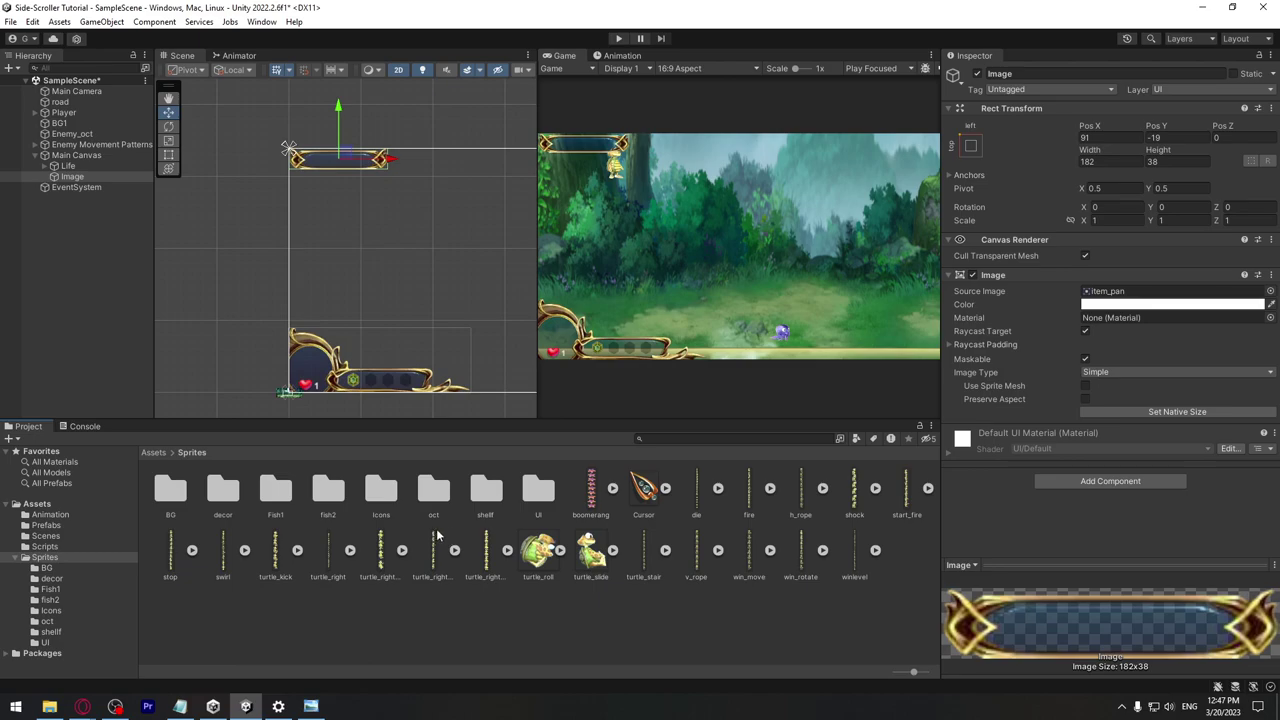
{"action": "double_click", "coordinate": [380, 490]}
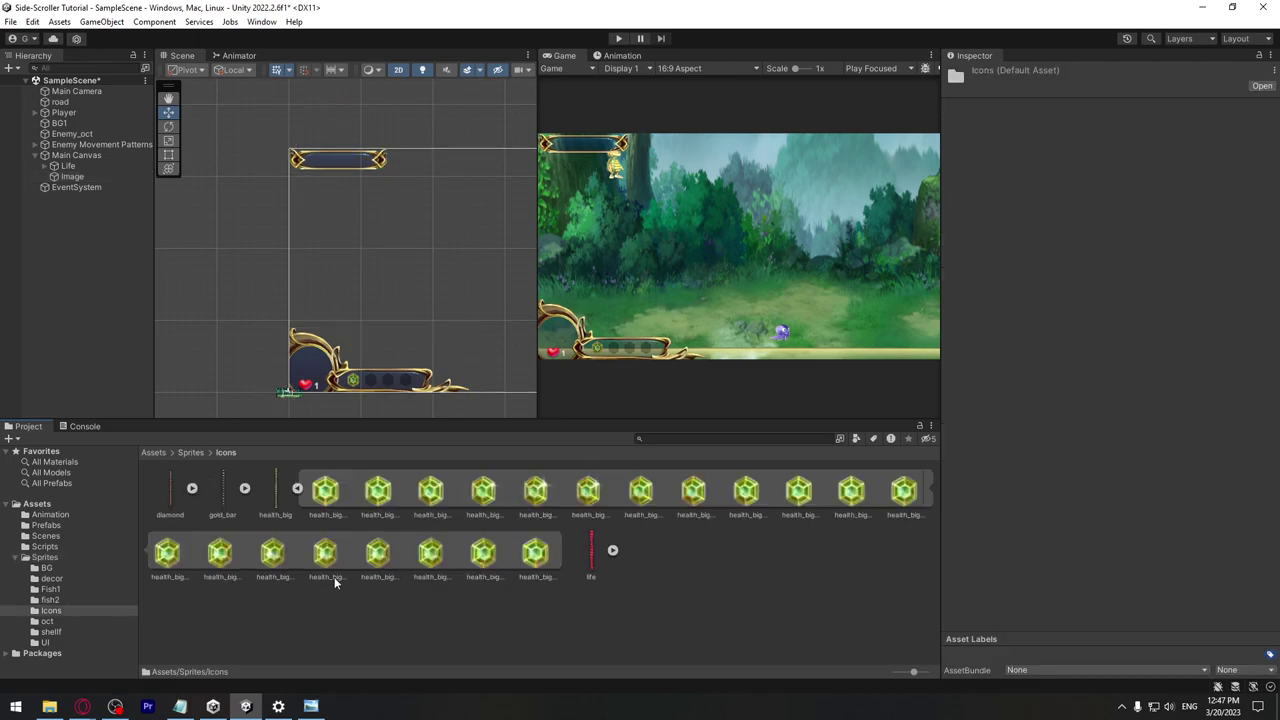
{"action": "left_click", "coordinate": [244, 490]}
{"action": "left_click", "coordinate": [1175, 146]}
{"action": "left_click", "coordinate": [1100, 172]}
{"action": "left_click", "coordinate": [1250, 213]}
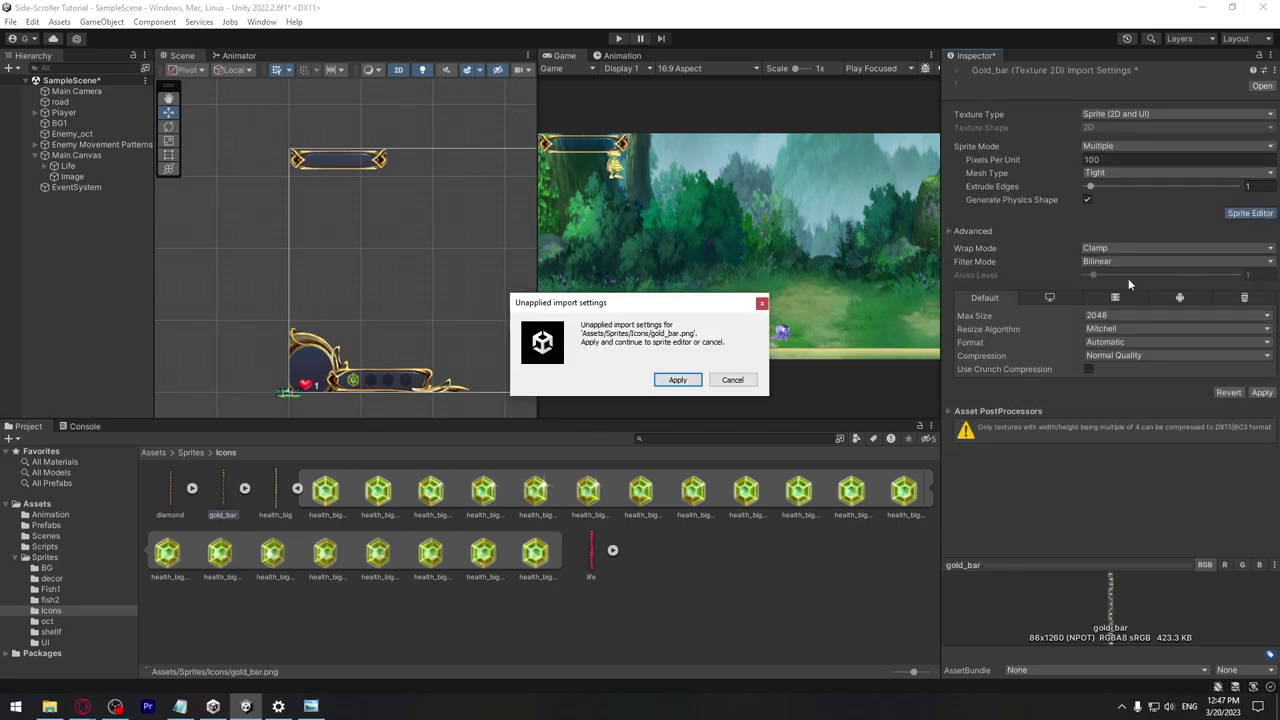
{"action": "left_click", "coordinate": [677, 379]}
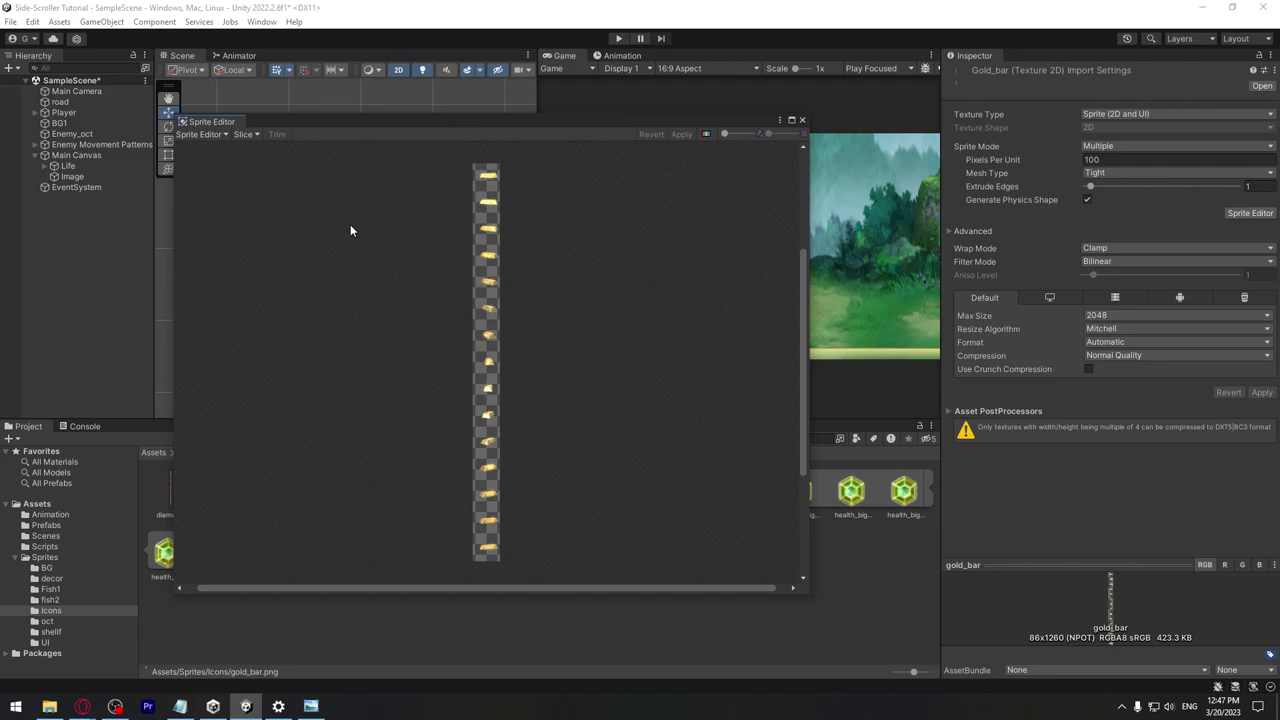
Slice gold_bar by a grid cell size of 86 by 84 pixels and apply the slices and import settings
{"action": "key", "text": "super+r"}
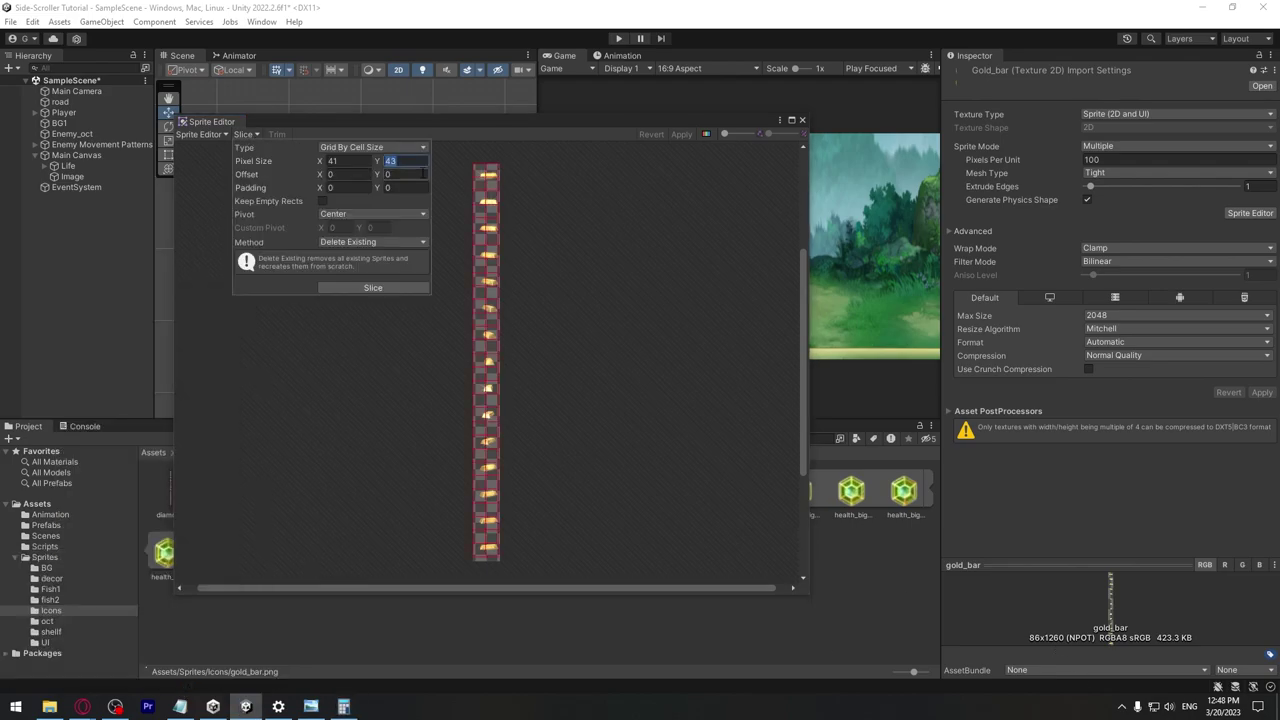
{"action": "left_click", "coordinate": [361, 165]}
{"action": "type", "text": "86"}
{"action": "left_click", "coordinate": [369, 289]}
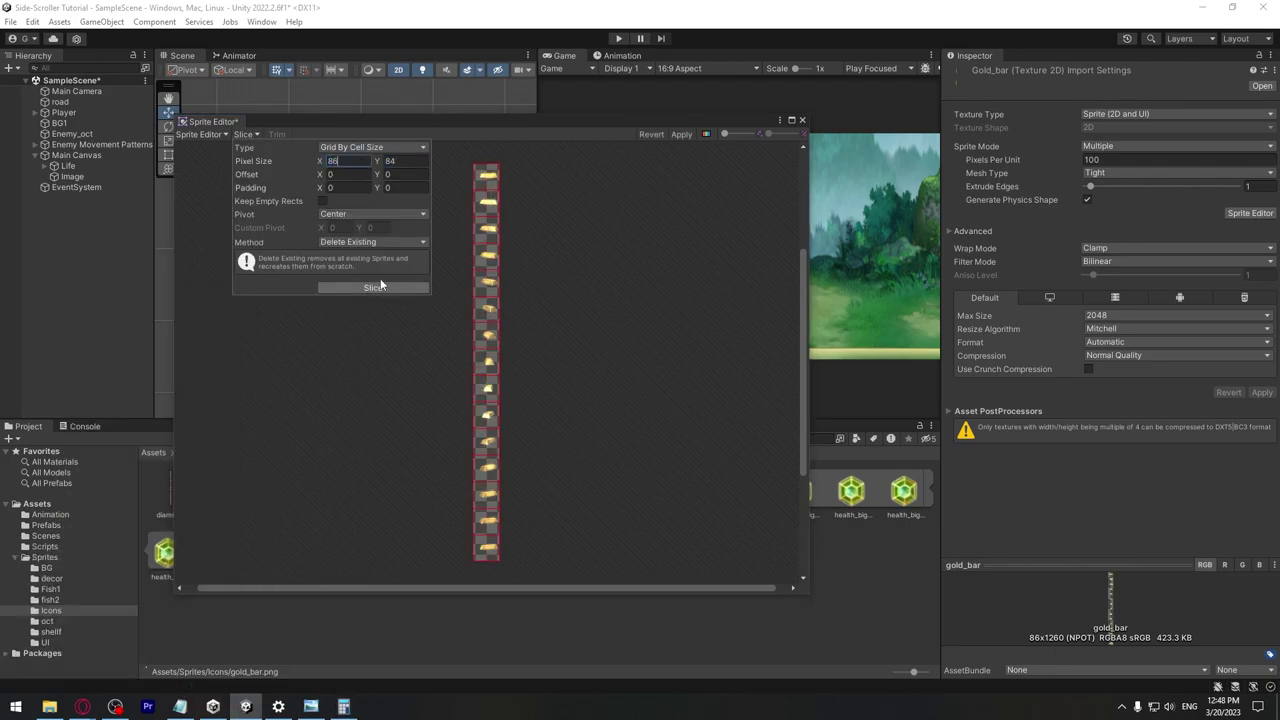
{"action": "left_click", "coordinate": [681, 134]}
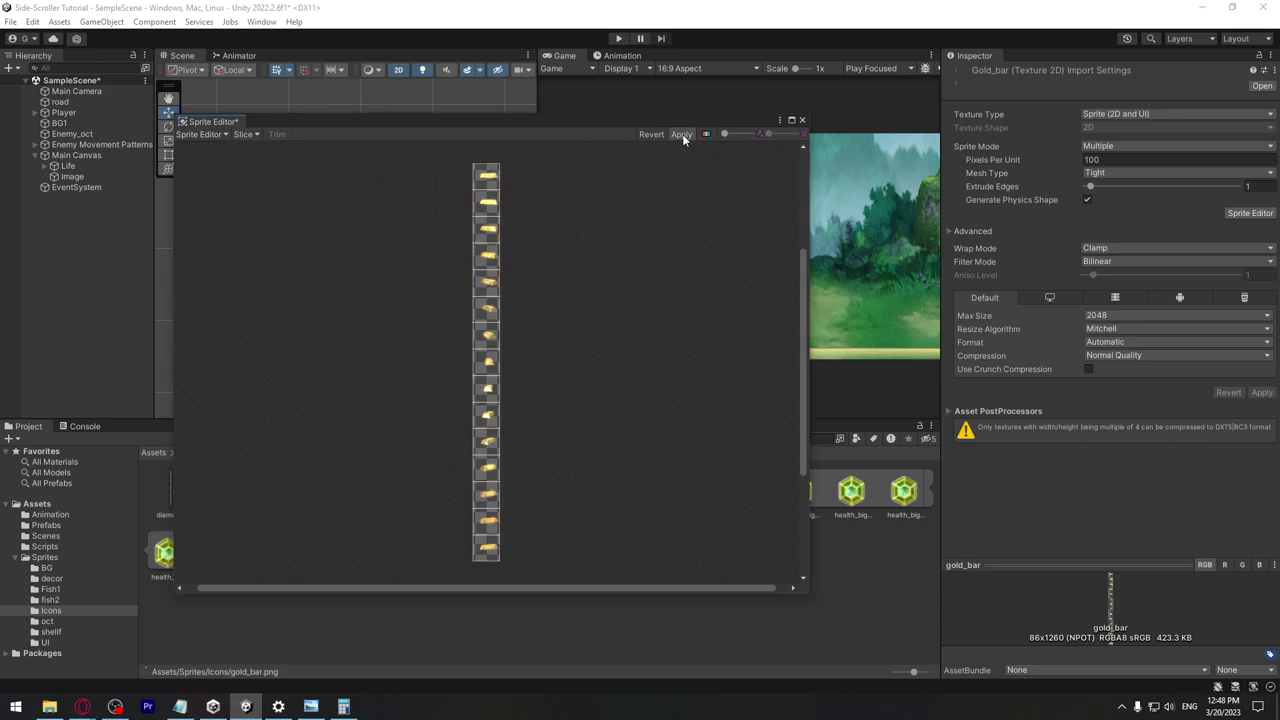
{"action": "left_click", "coordinate": [802, 121]}
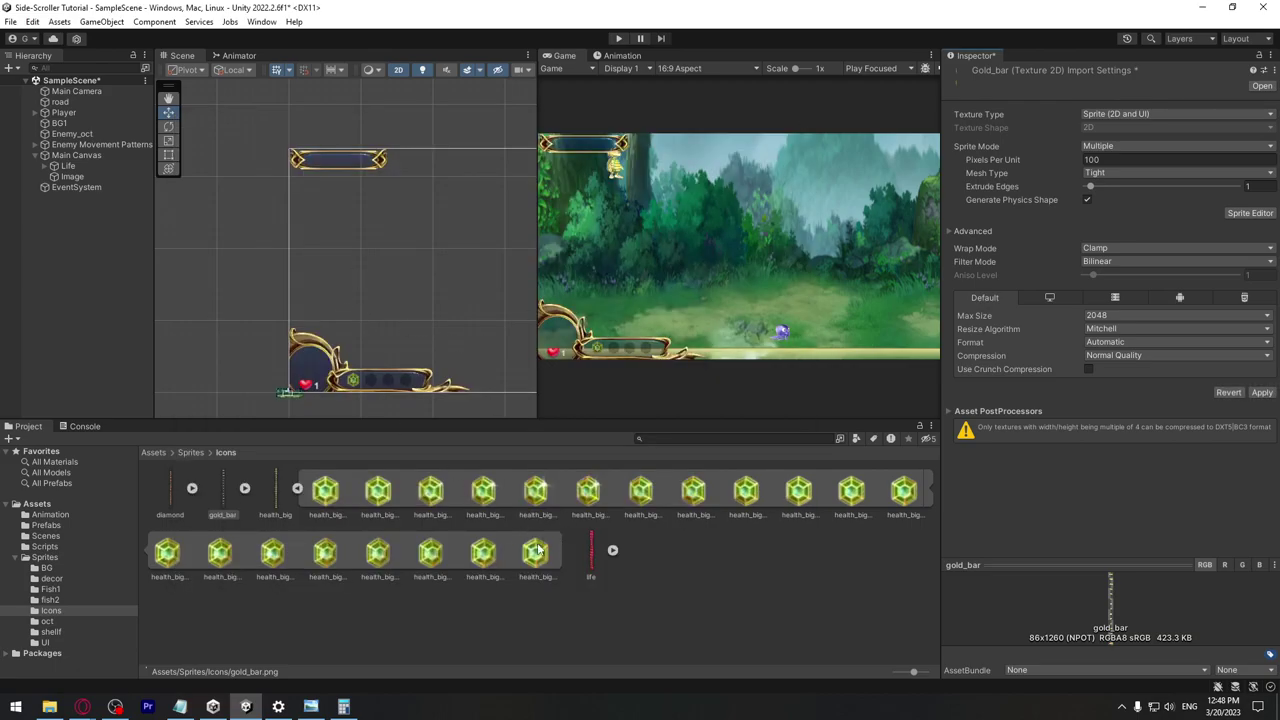
{"action": "left_click", "coordinate": [80, 177]}
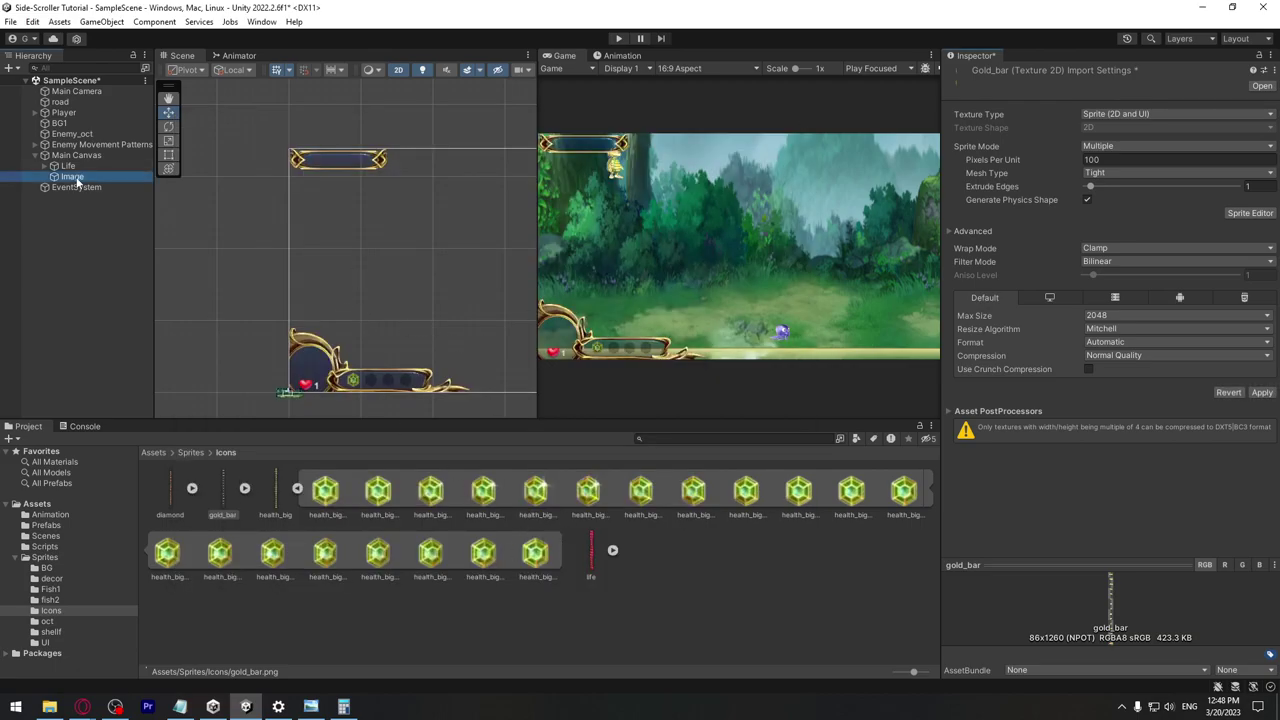
{"action": "left_click", "coordinate": [624, 381]}
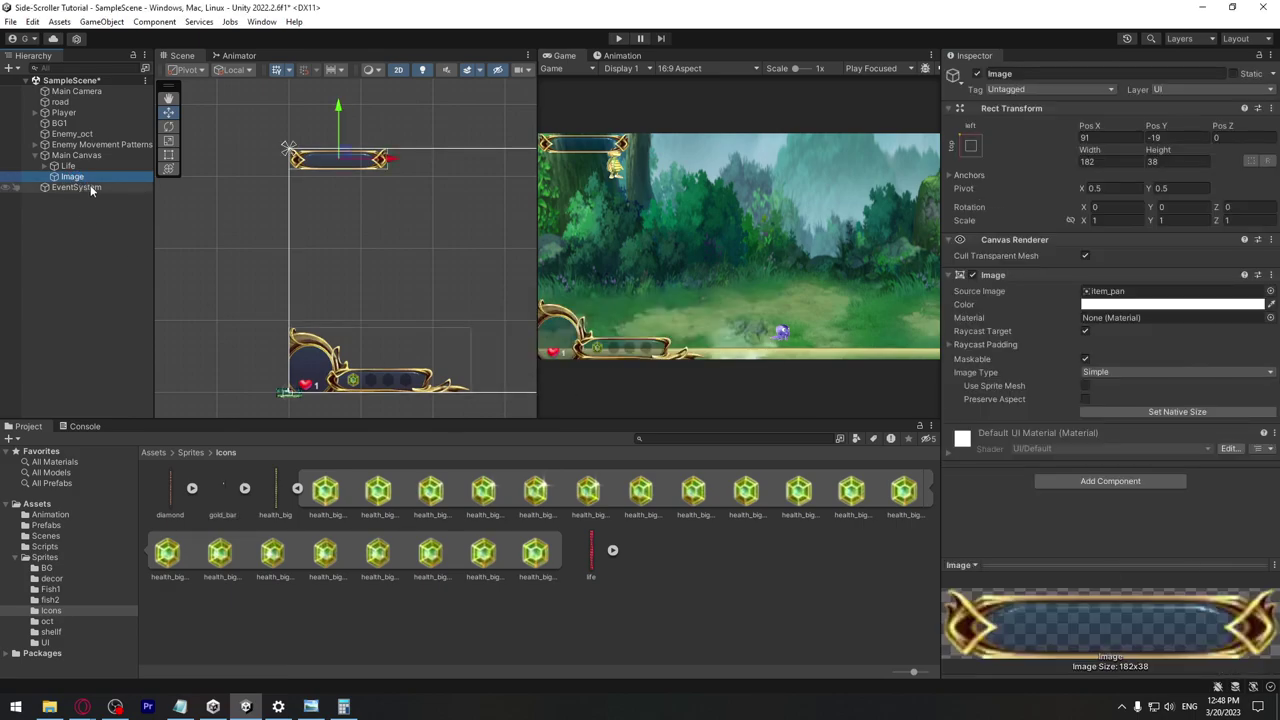
Rename the item_pan image object as Score
{"action": "key", "text": "F2"}
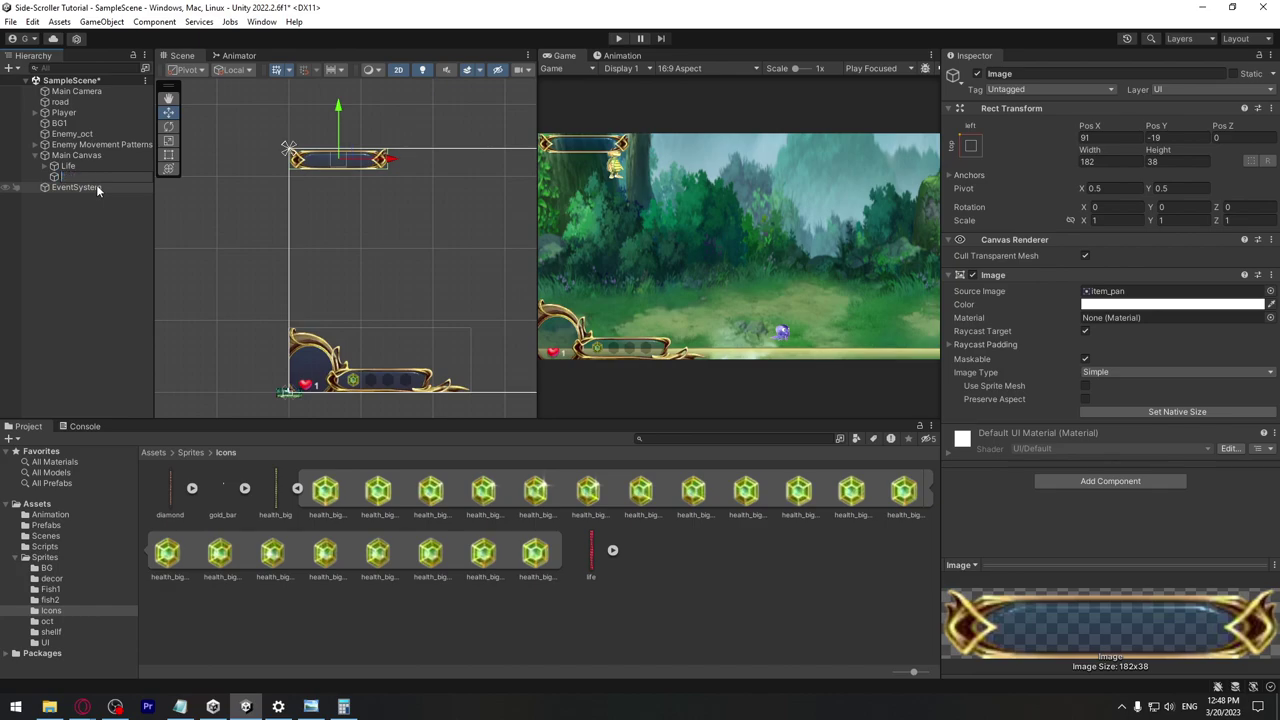
{"action": "type", "text": "Score"}
{"action": "key", "text": "Return"}
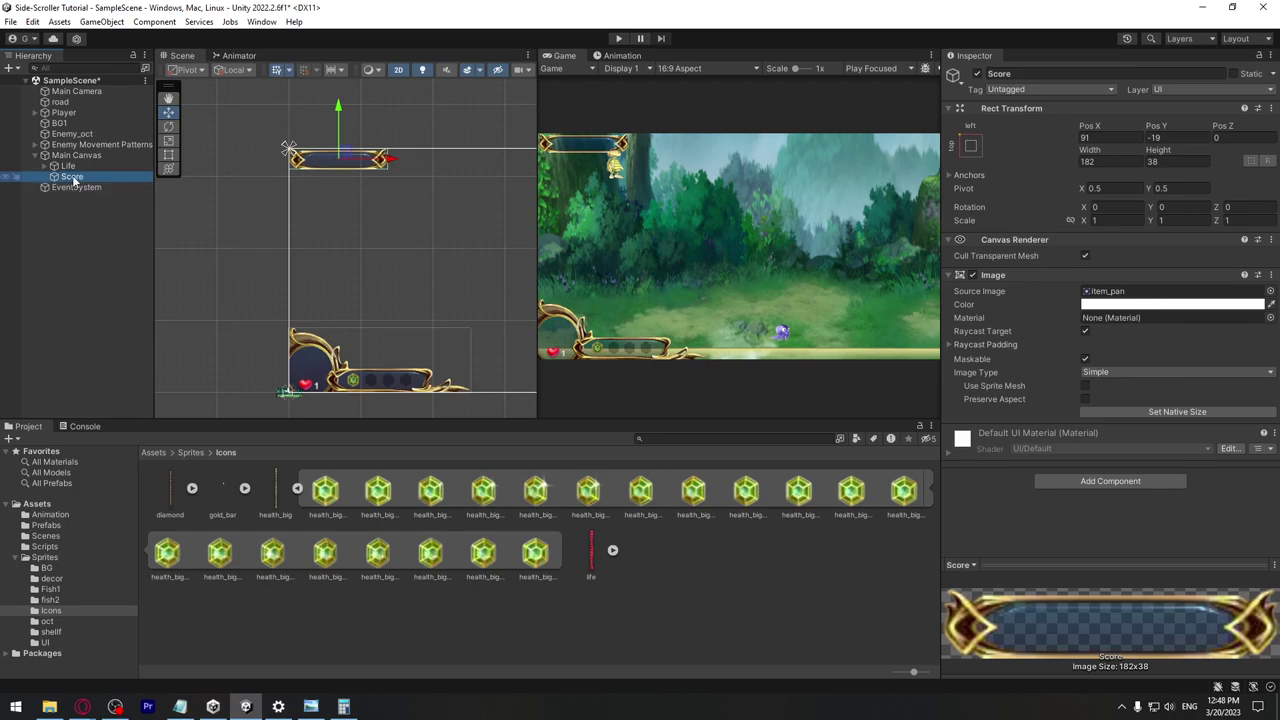
Add a child image to Score, assign it the gold_bar_0 sprite and set it to native size
{"action": "right_click", "coordinate": [76, 181]}
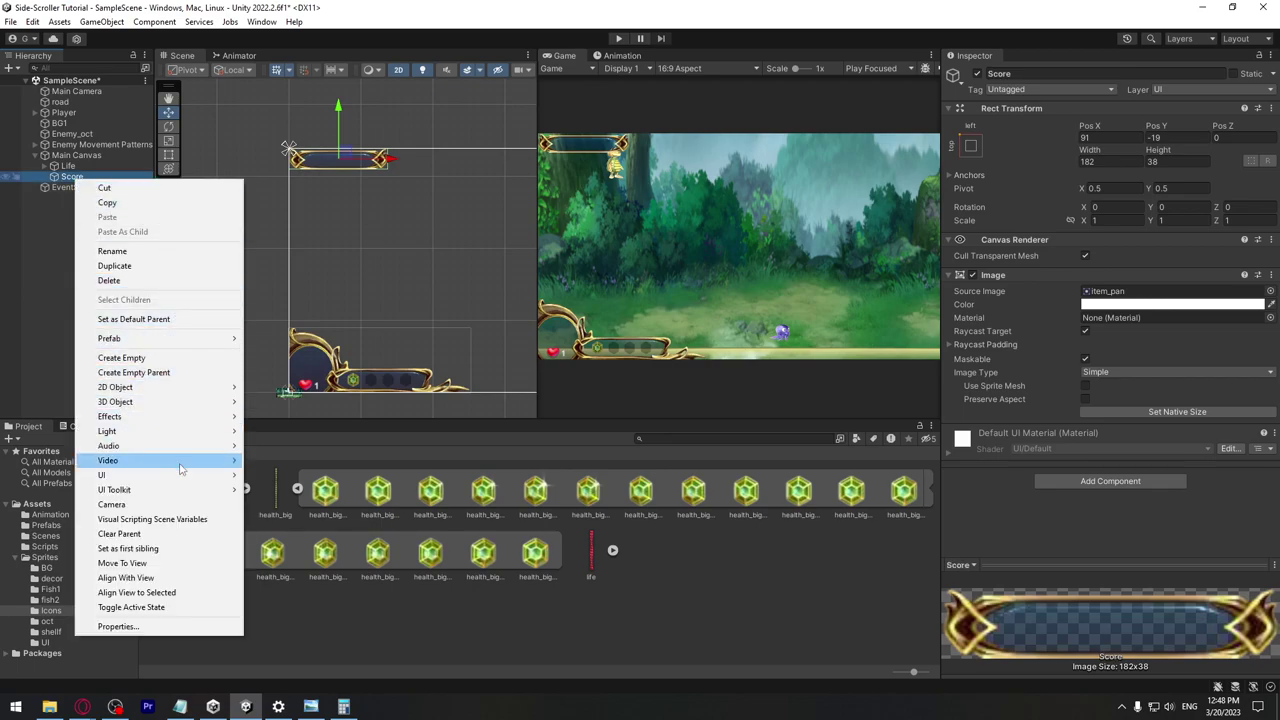
{"action": "mouse_move", "coordinate": [208, 481]}
{"action": "left_click", "coordinate": [268, 478]}
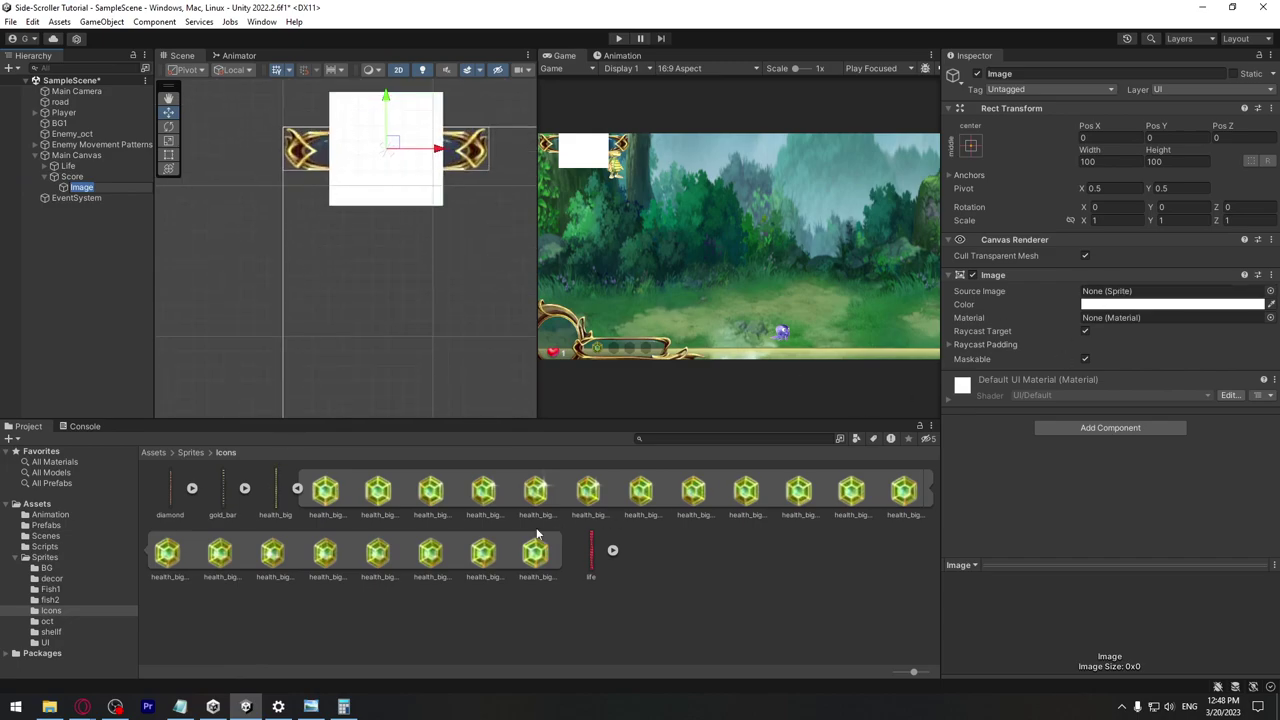
{"action": "left_click", "coordinate": [245, 489]}
{"action": "left_click_drag", "start_coordinate": [279, 489], "coordinate": [1096, 299]}
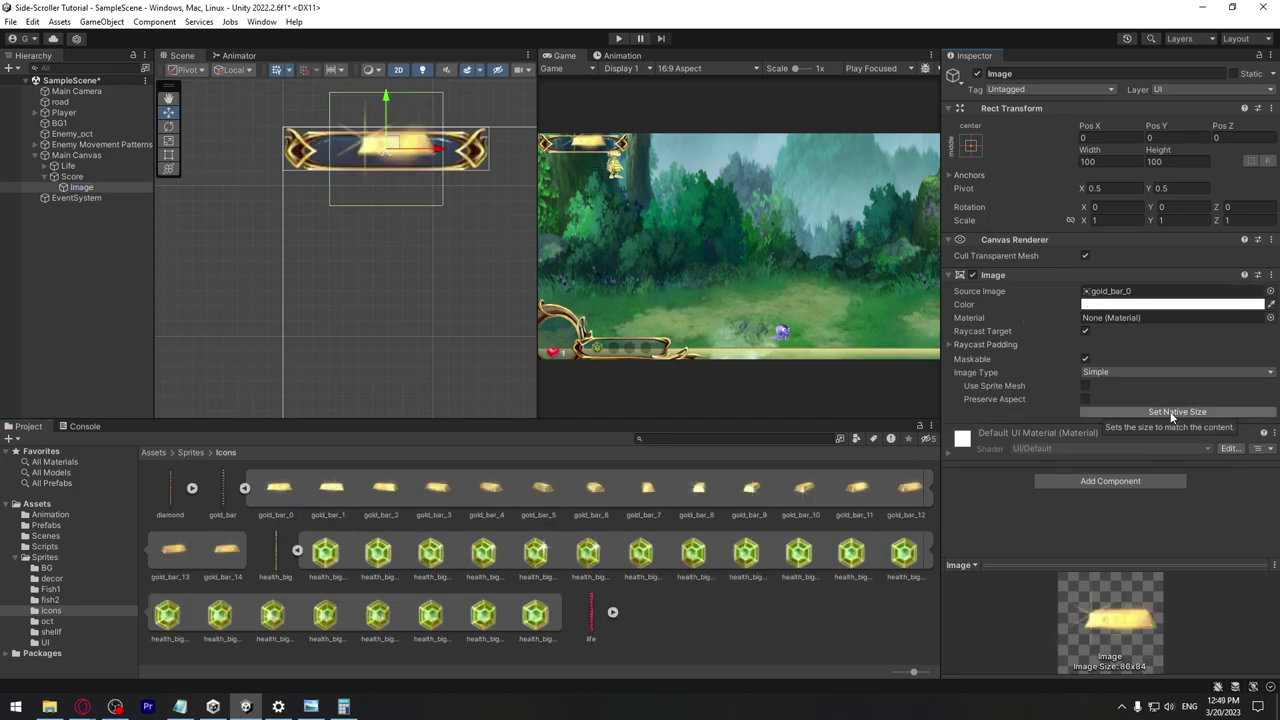
{"action": "left_click", "coordinate": [1176, 412]}
Shrink the gold bar image to about 46 by 45 and place it near the Score panel's left end
{"action": "middle_click_drag", "start_coordinate": [330, 170], "coordinate": [341, 278]}
{"action": "scroll", "coordinate": [341, 278], "scroll_direction": "up", "scroll_amount": 2}
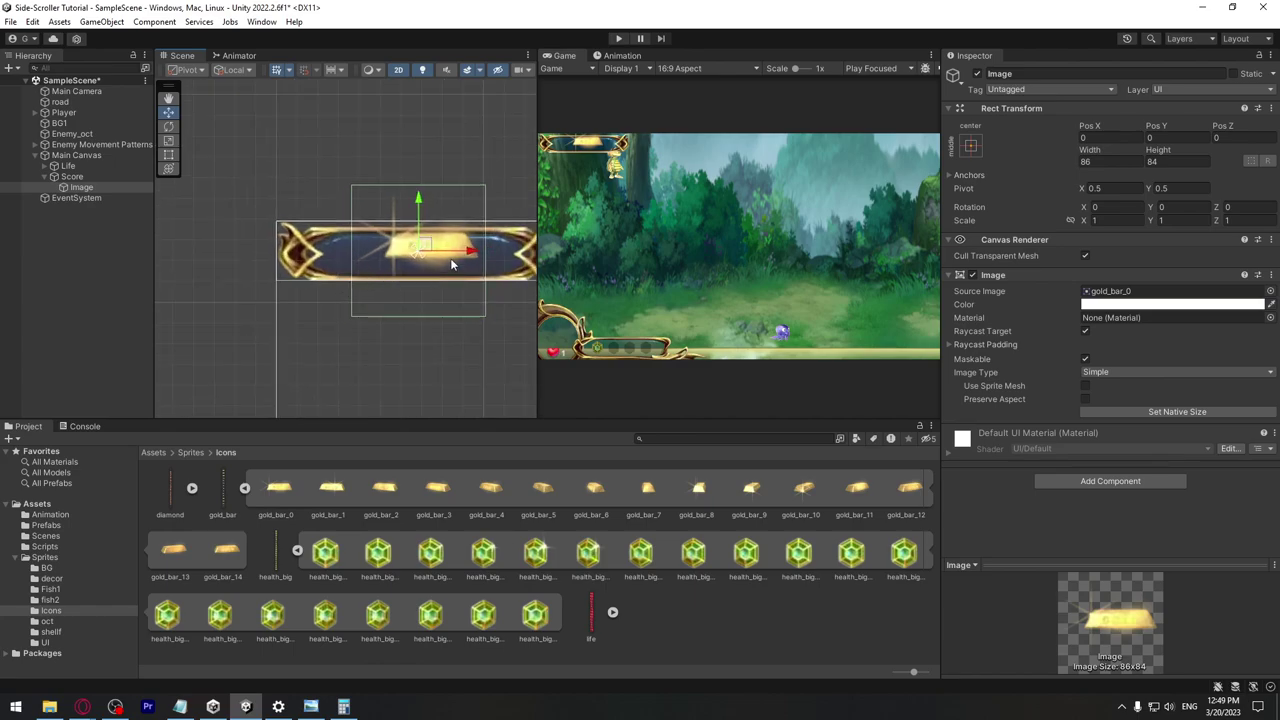
{"action": "key", "text": "t"}
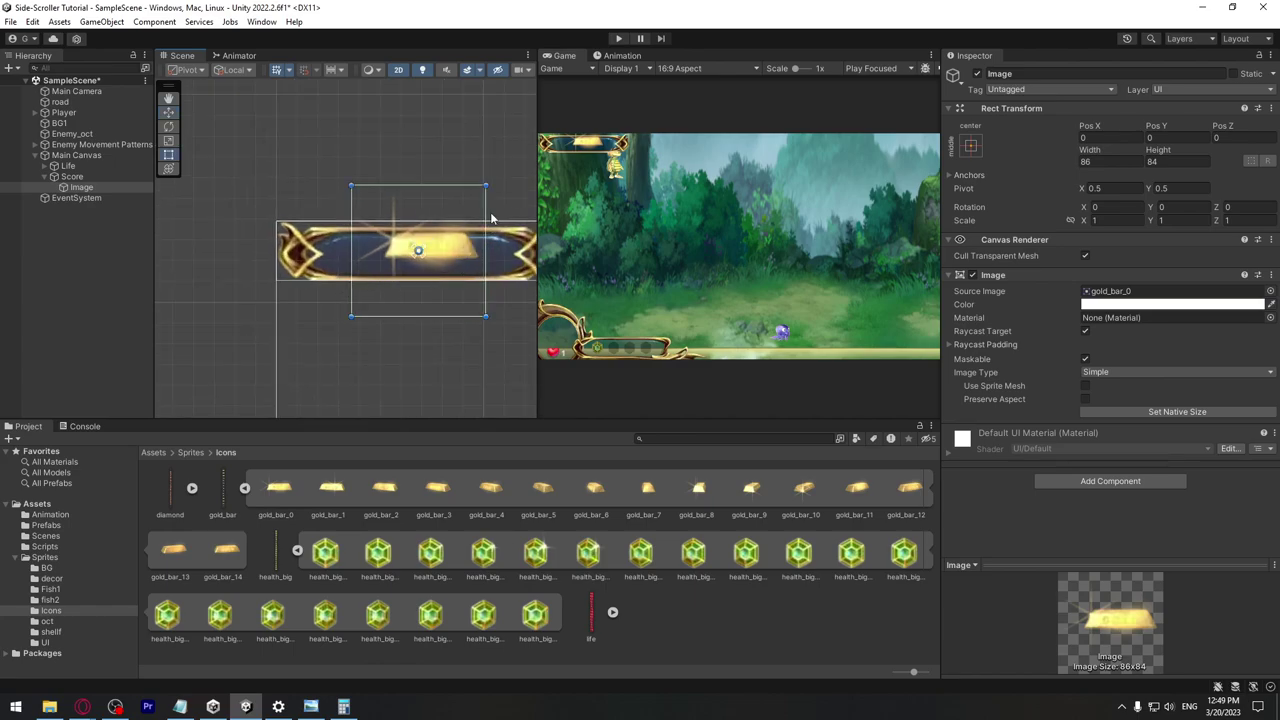
{"action": "mouse_move", "coordinate": [488, 184]}
{"action": "left_mouse_down"}
{"action": "mouse_move", "coordinate": [440, 230]}
{"action": "mouse_move", "coordinate": [454, 217]}
{"action": "mouse_move", "coordinate": [368, 265]}
{"action": "left_mouse_up"}
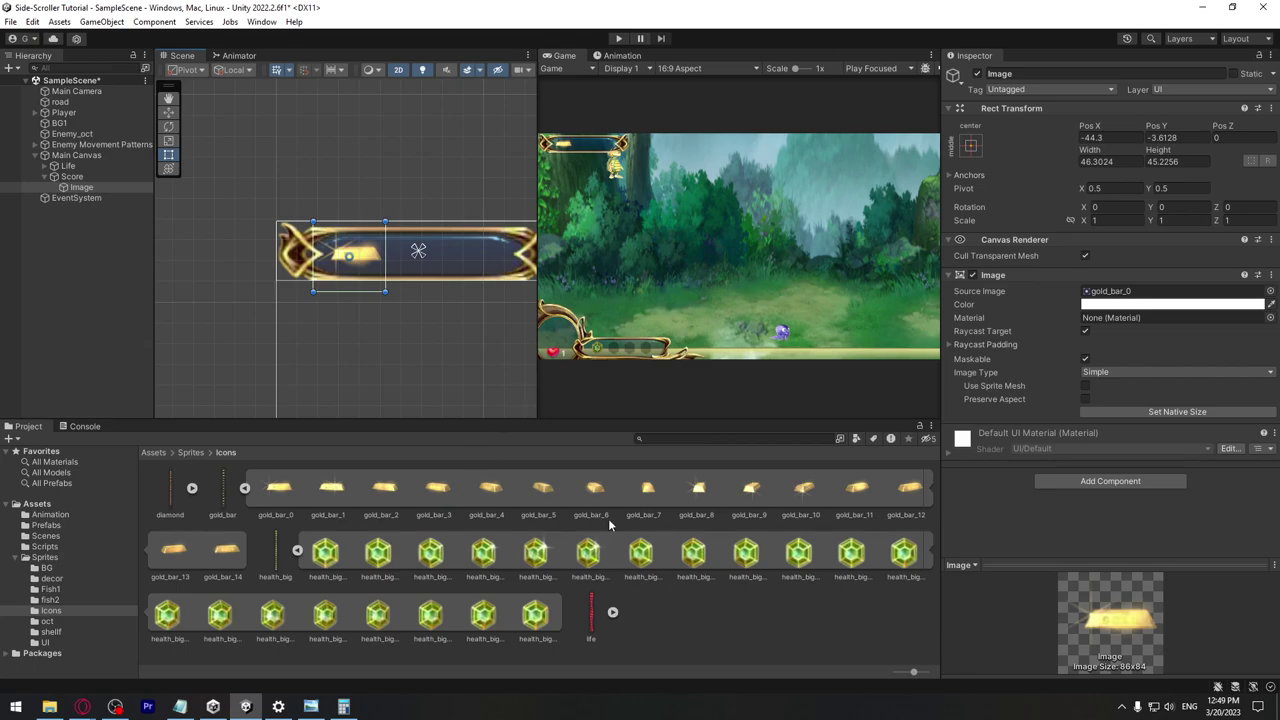
Switch the gold bar image's source to gold_bar_6 and move it to X -53.4, Y -3.1 in the panel
{"action": "left_click_drag", "start_coordinate": [590, 490], "coordinate": [1118, 292]}
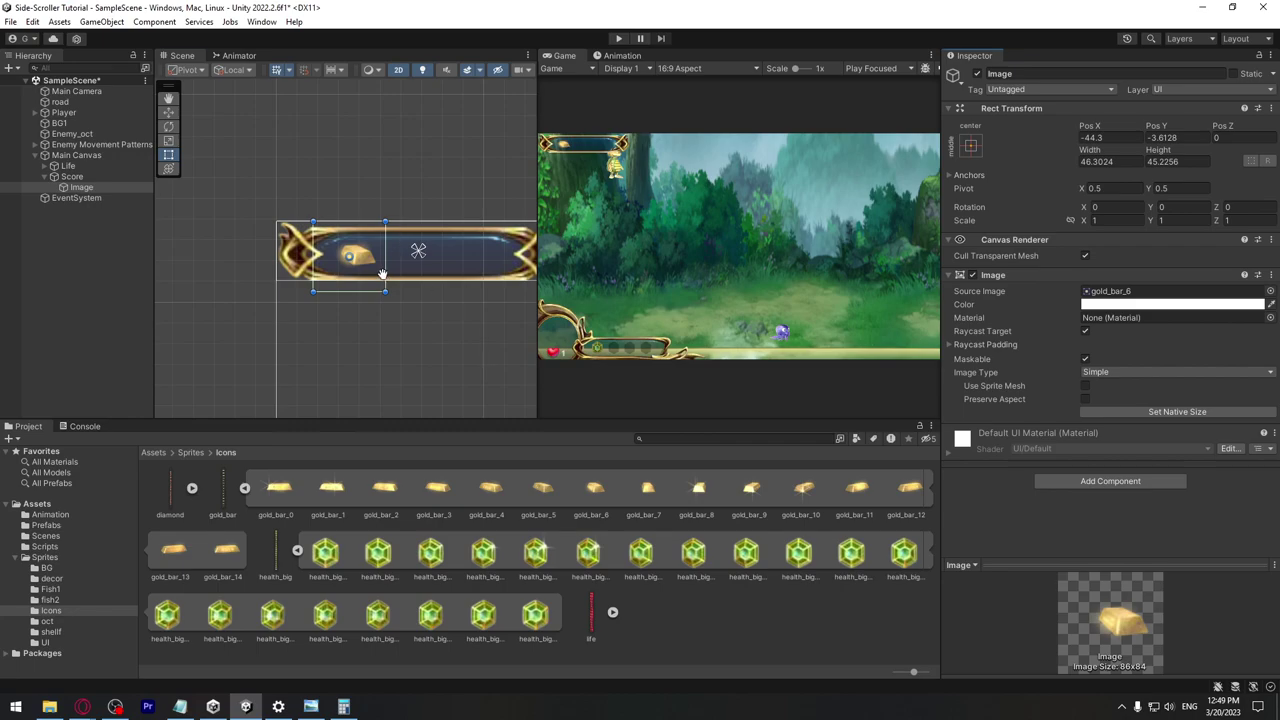
{"action": "scroll", "coordinate": [384, 282], "scroll_direction": "up", "scroll_amount": 3}
{"action": "key", "text": "w"}
{"action": "left_click_drag", "start_coordinate": [387, 270], "coordinate": [363, 265]}
{"action": "left_click_drag", "start_coordinate": [311, 218], "coordinate": [311, 214]}
{"action": "scroll", "coordinate": [377, 308], "scroll_direction": "down", "scroll_amount": 3}
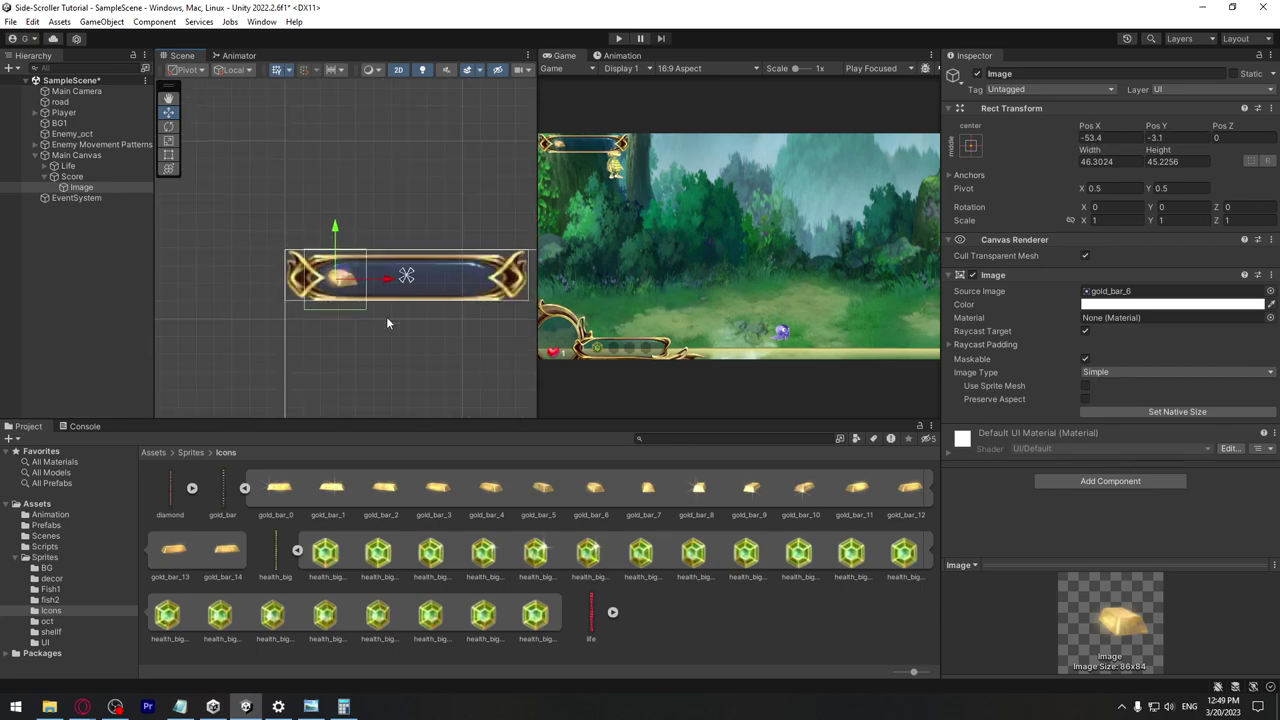
Add a legacy text child to Score and place it beside the gold bar at about X 47.6, Y -8.7
{"action": "scroll", "coordinate": [310, 305], "scroll_direction": "up", "scroll_amount": 2}
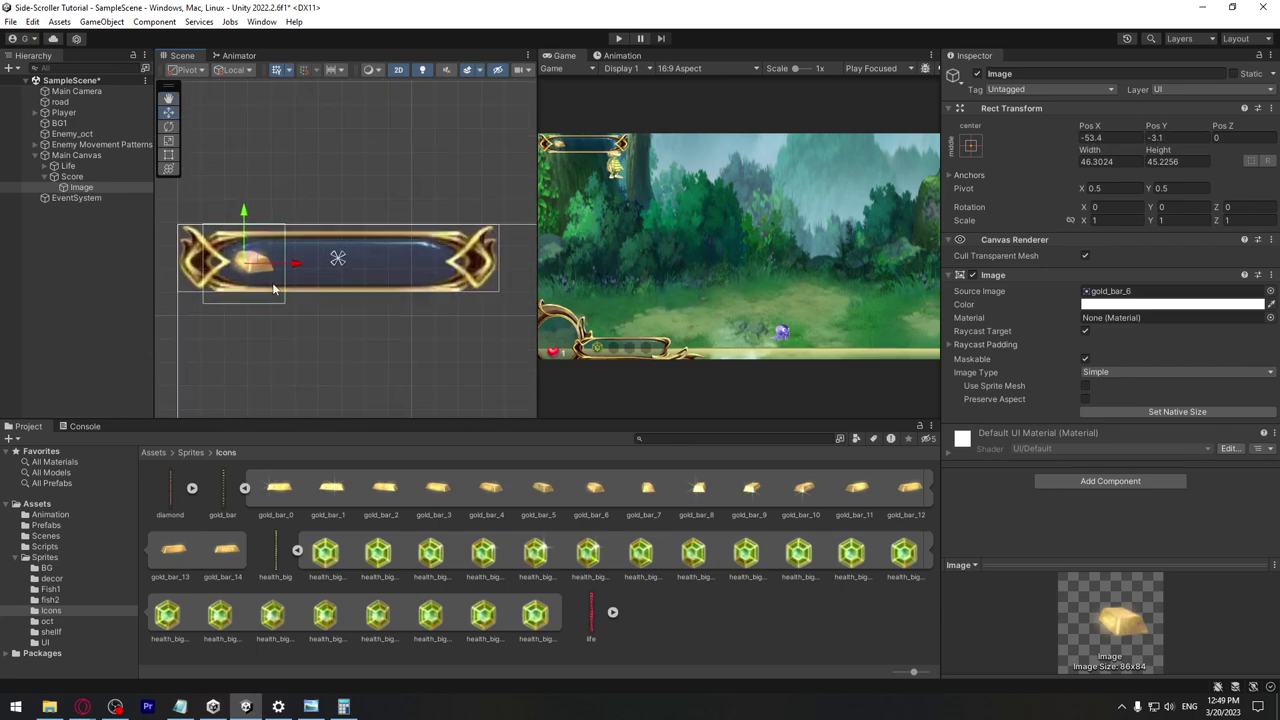
{"action": "right_click", "coordinate": [72, 177]}
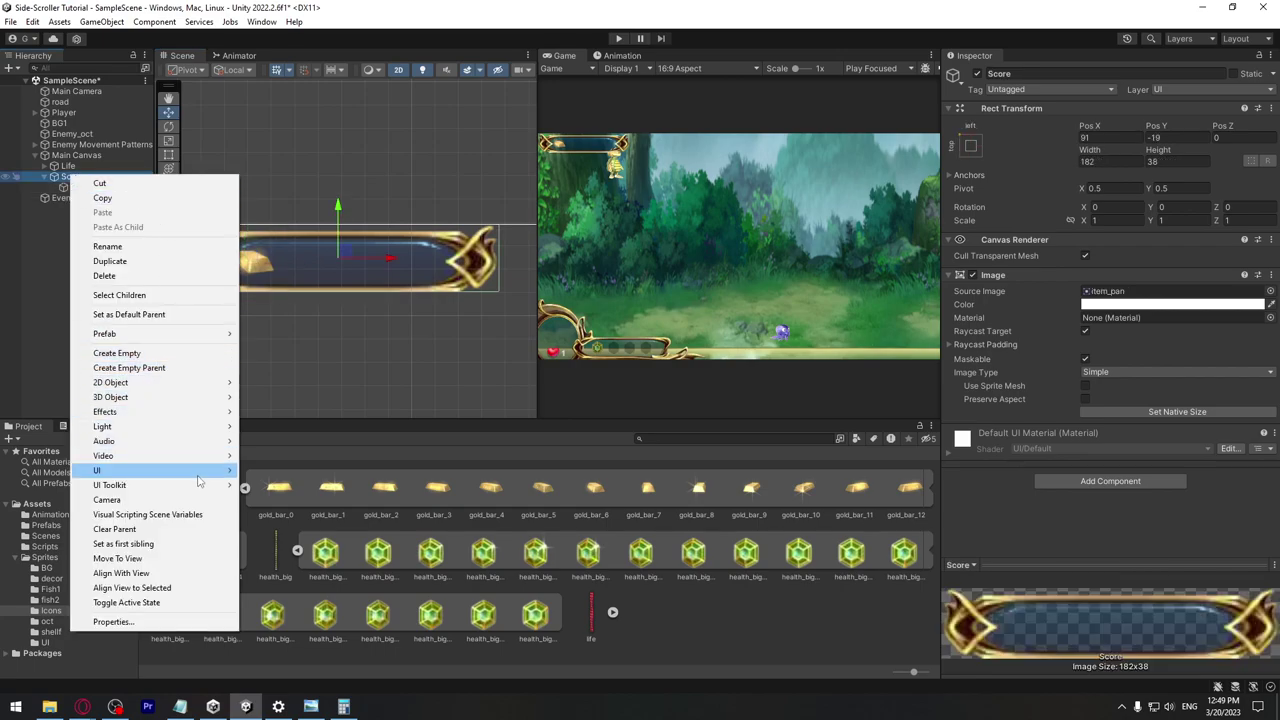
{"action": "mouse_move", "coordinate": [200, 478]}
{"action": "mouse_move", "coordinate": [323, 686]}
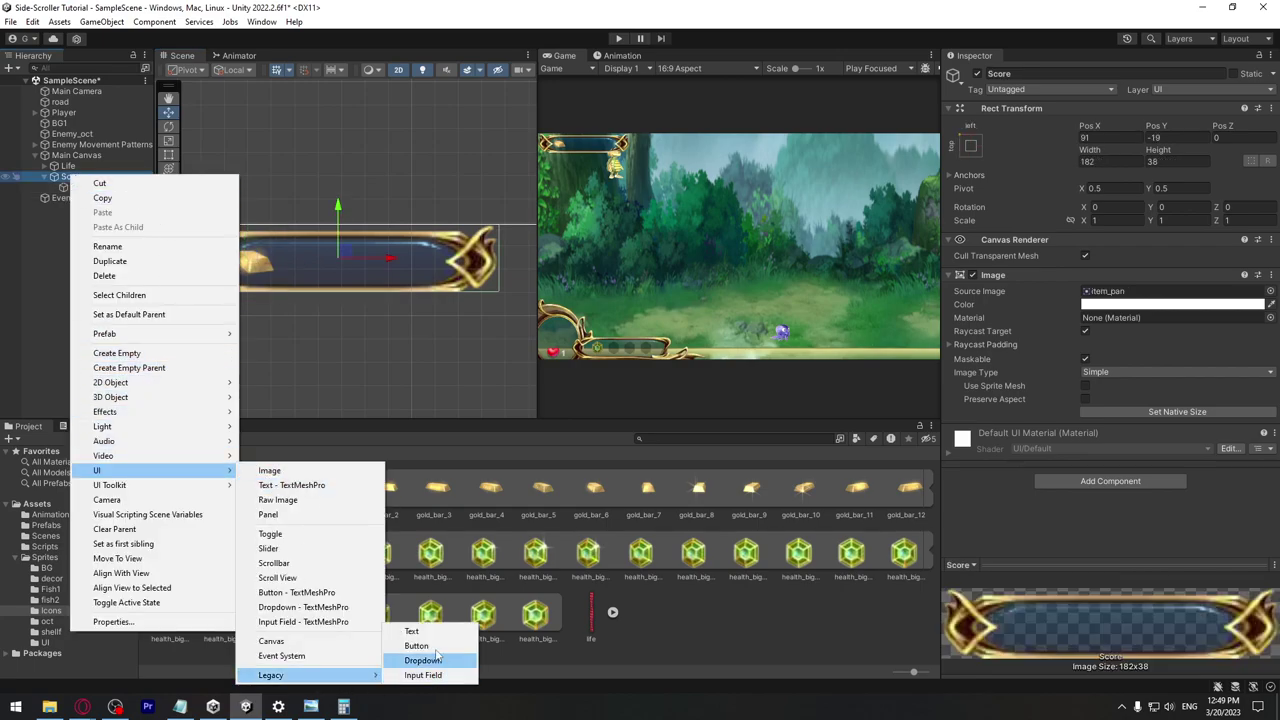
{"action": "left_click", "coordinate": [413, 631]}
{"action": "left_click_drag", "start_coordinate": [390, 263], "coordinate": [474, 261]}
{"action": "left_click_drag", "start_coordinate": [422, 215], "coordinate": [425, 230]}
Set the score text to 1 with font size 16 and white colour, and align it at Y -7.2
{"action": "left_click", "coordinate": [1003, 309]}
{"action": "type", "text": "1"}
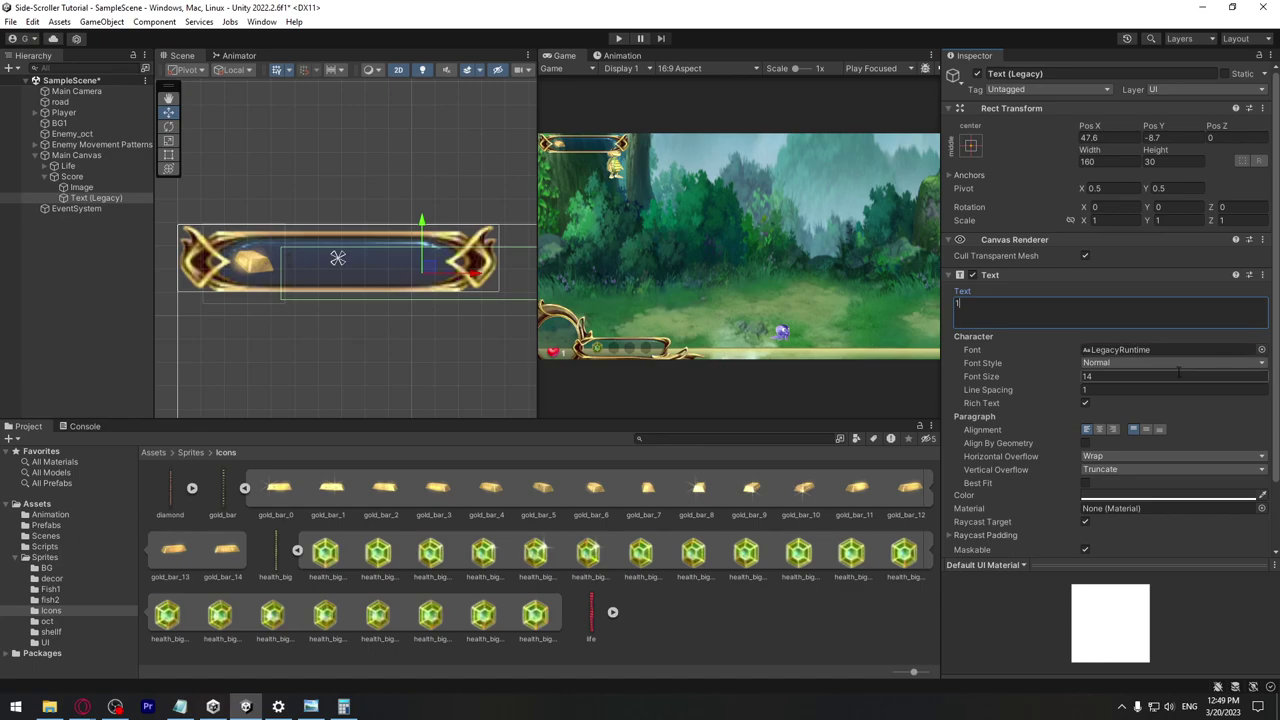
{"action": "left_click", "coordinate": [1115, 377]}
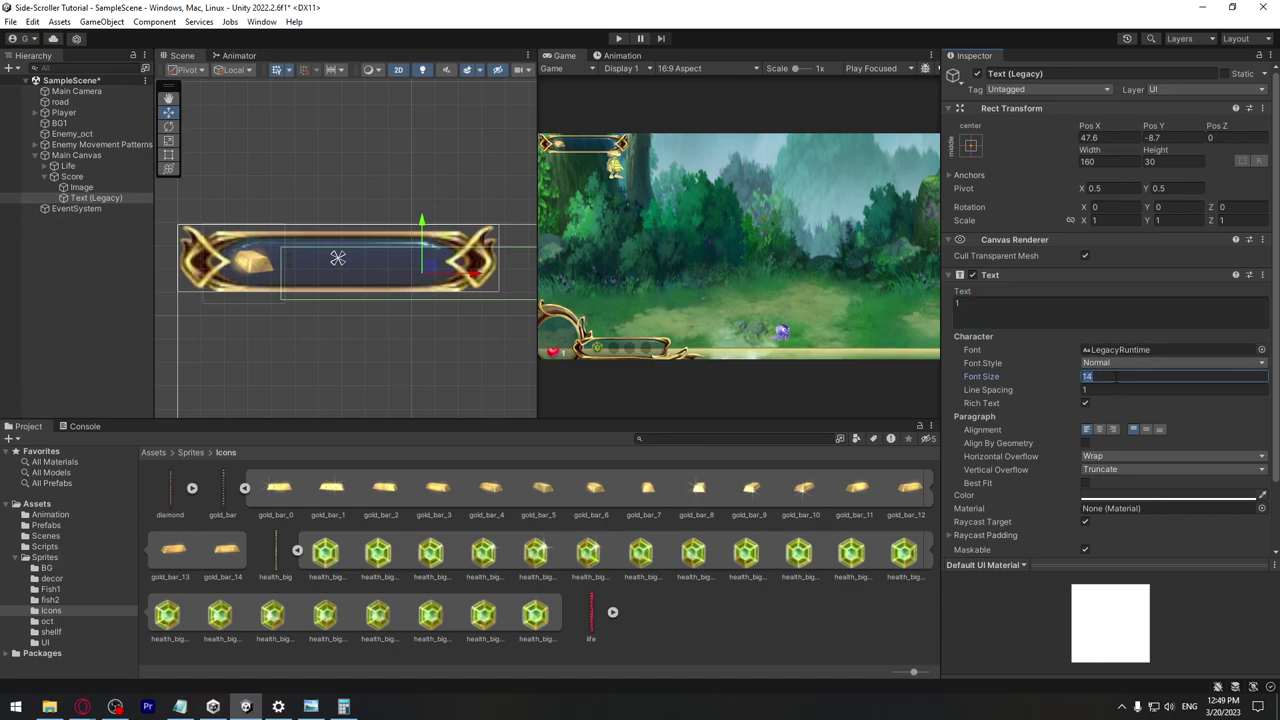
{"action": "left_click", "coordinate": [1114, 494]}
{"action": "left_click_drag", "start_coordinate": [1157, 506], "coordinate": [862, 260]}
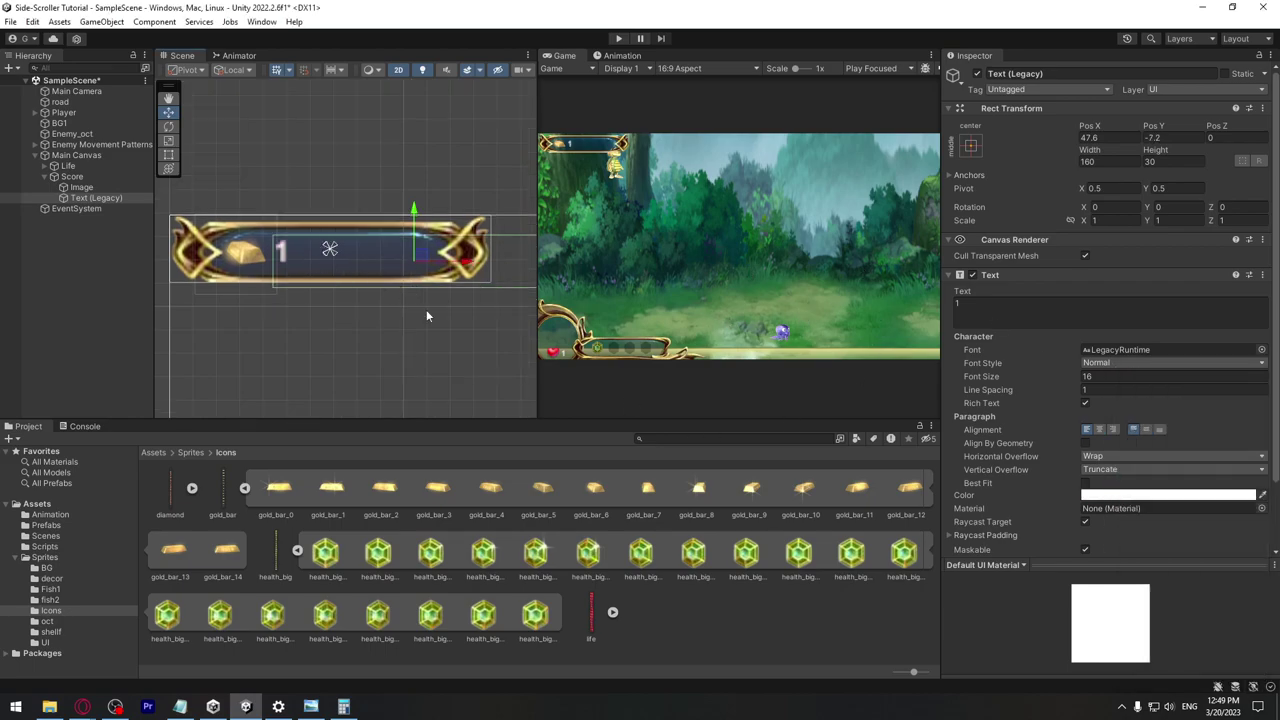
Check the template's top-right panel, then duplicate the Score panel and move the copy along the top edge to X 702
{"action": "scroll", "coordinate": [448, 305], "scroll_direction": "down", "scroll_amount": 8}
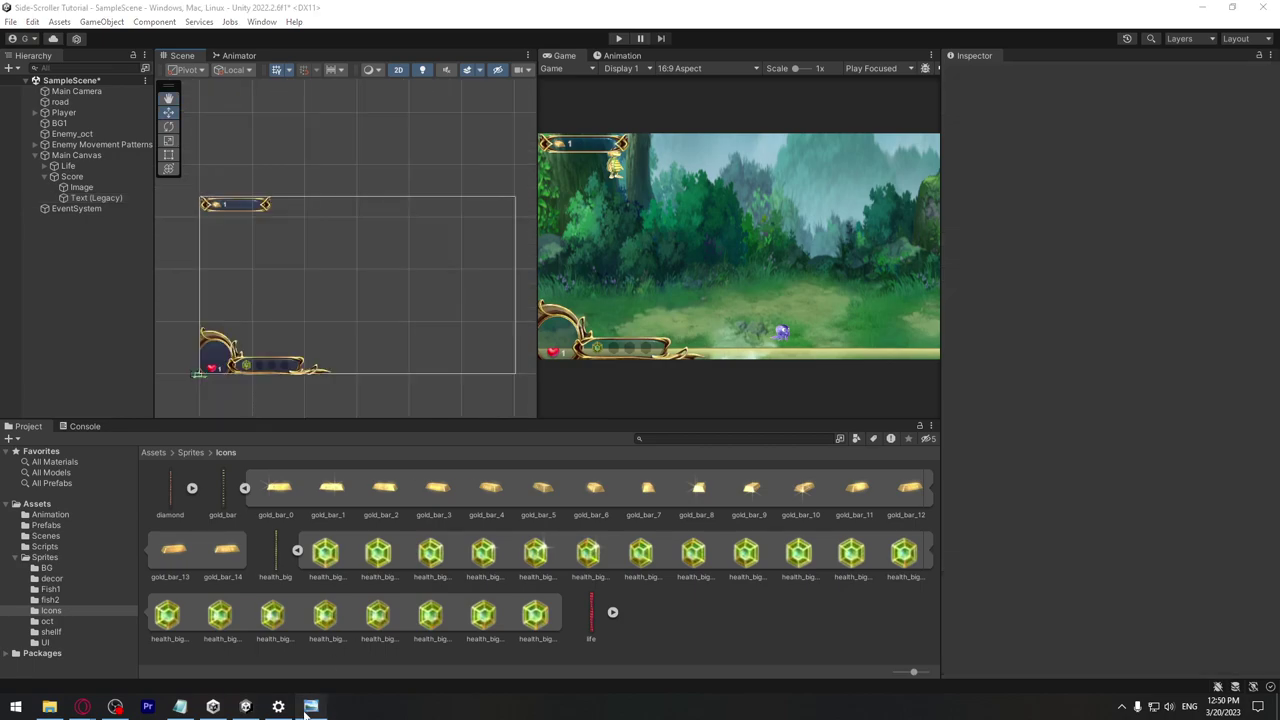
{"action": "left_click", "coordinate": [311, 707]}
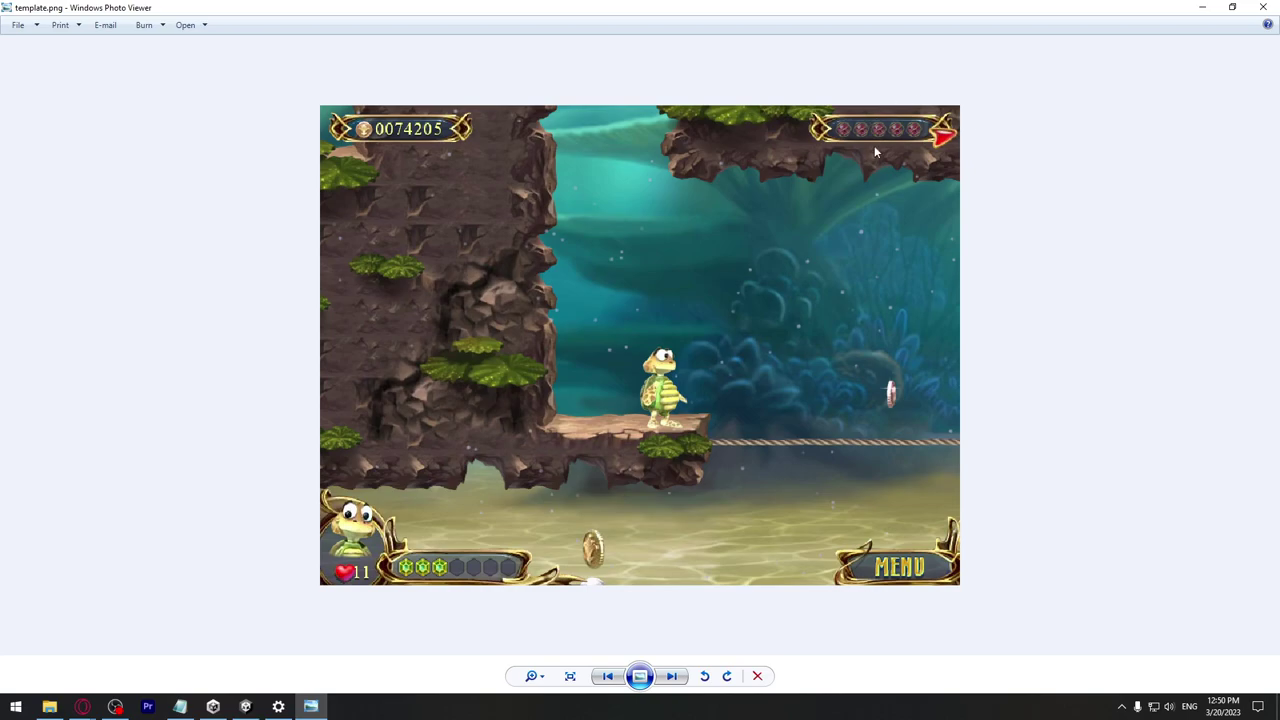
{"action": "left_click", "coordinate": [310, 706]}
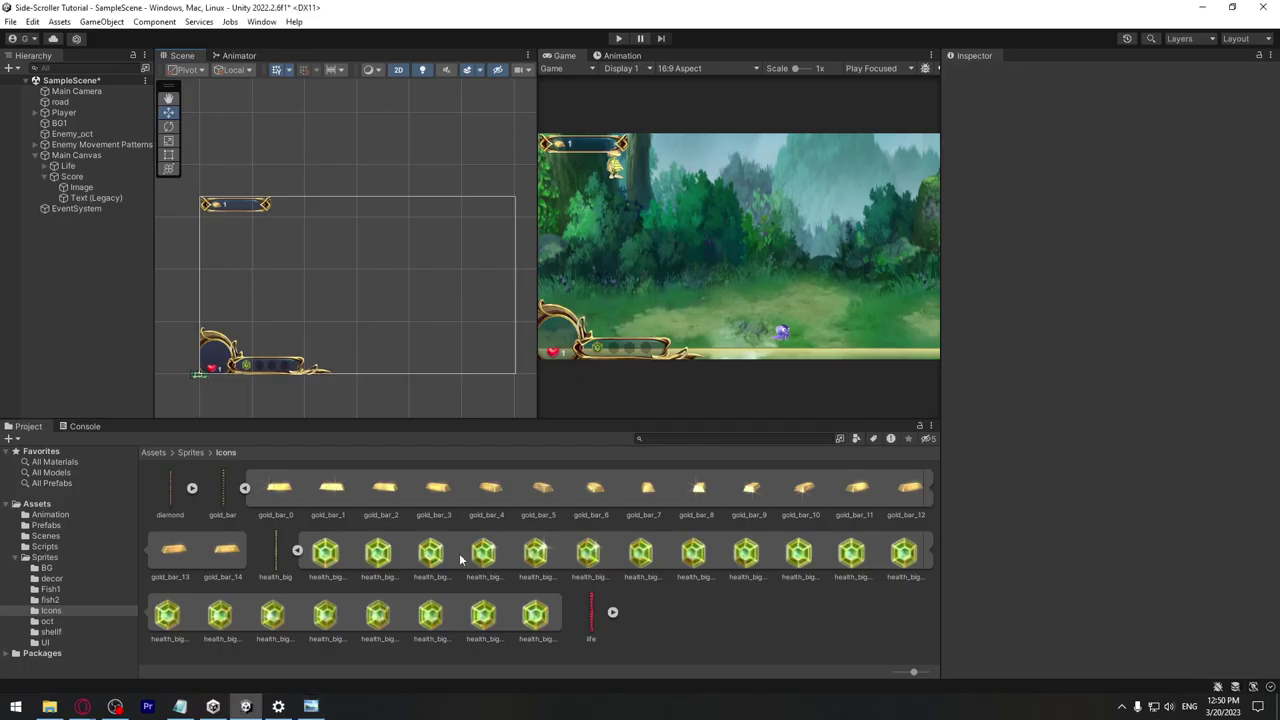
{"action": "left_click", "coordinate": [96, 177]}
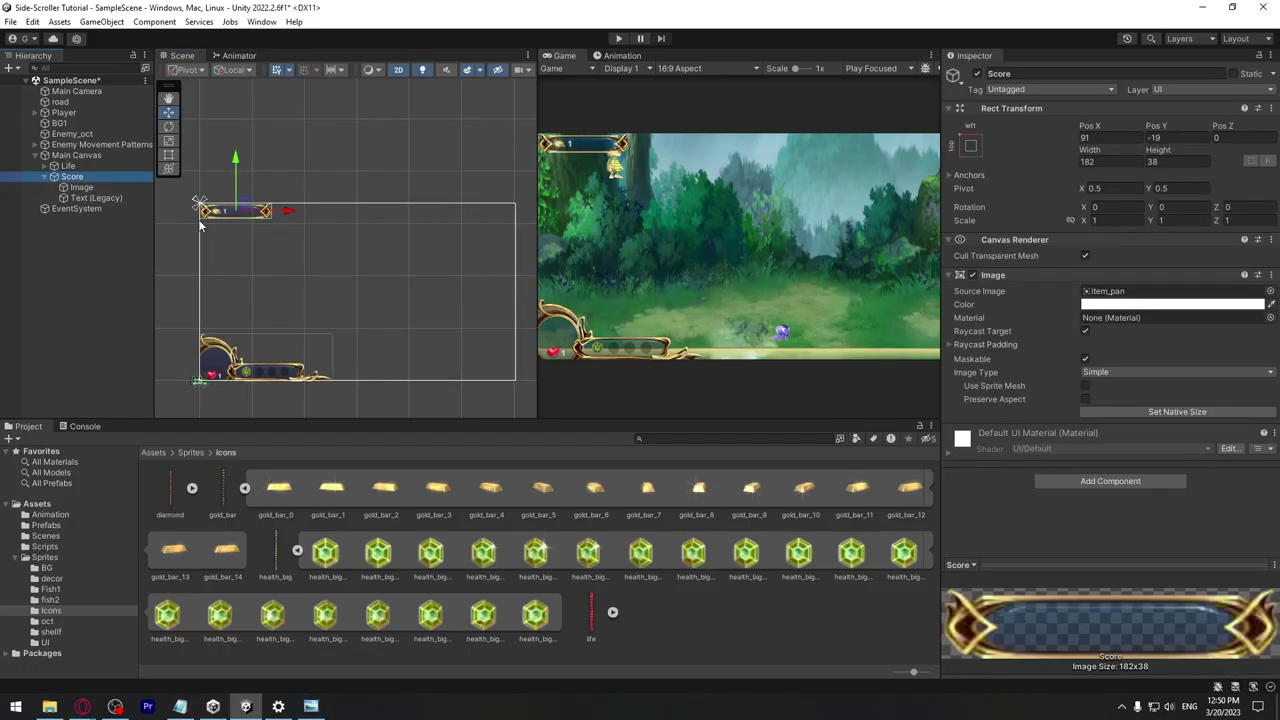
{"action": "key", "text": "ctrl+d"}
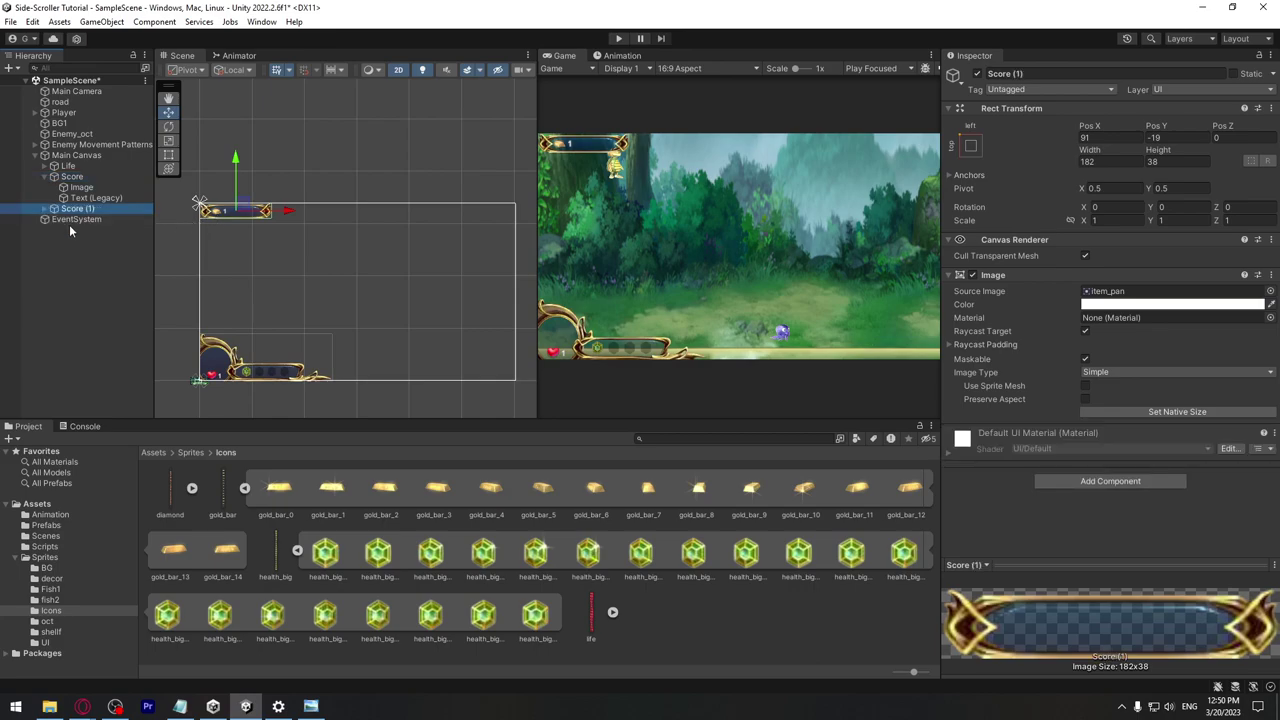
{"action": "left_click_drag", "start_coordinate": [296, 217], "coordinate": [536, 217]}
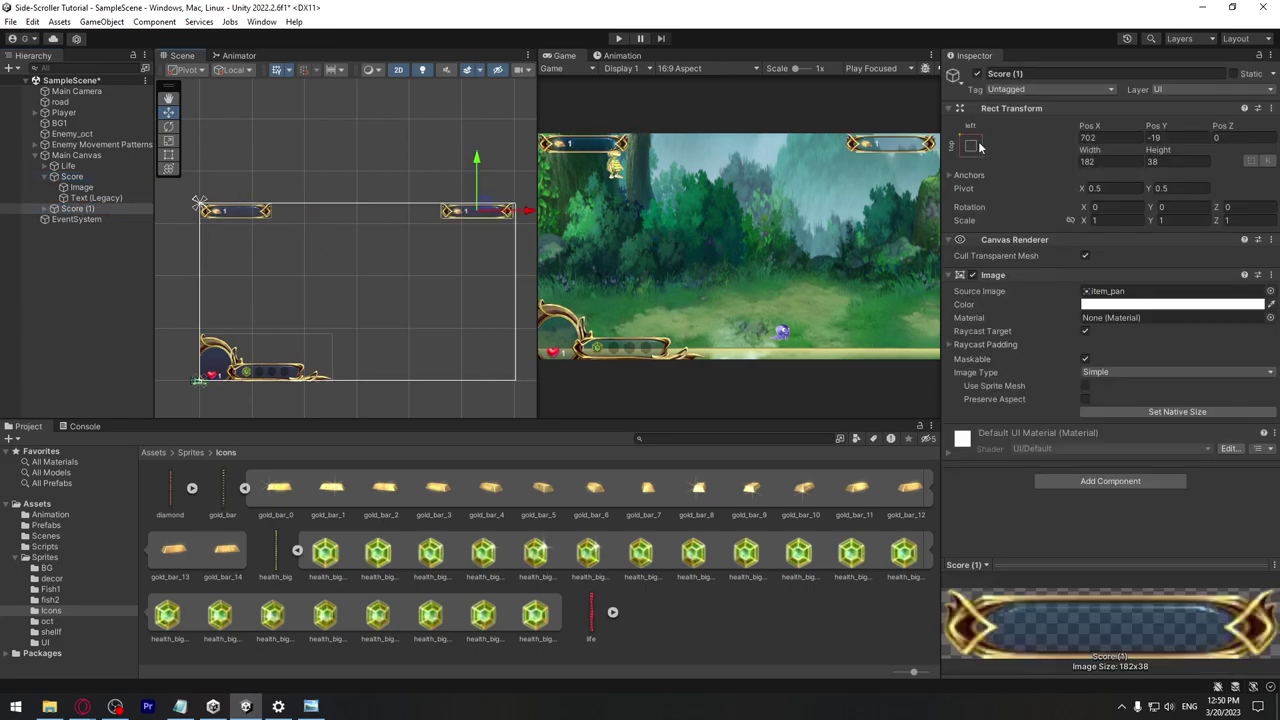
Anchor the duplicated panel to the top right of the canvas
{"action": "left_click", "coordinate": [970, 145]}
{"action": "left_click", "coordinate": [1073, 250]}
{"action": "scroll", "coordinate": [462, 247], "scroll_direction": "up", "scroll_amount": 3}
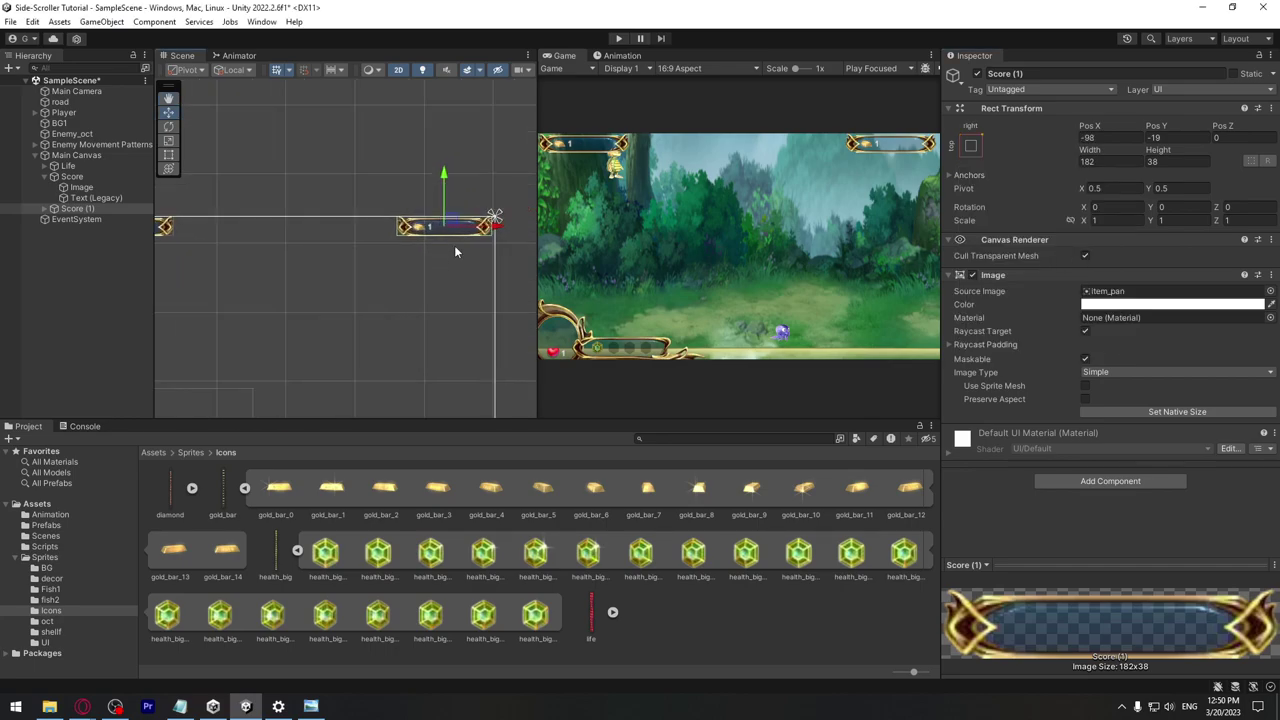
Delete the image and text children of the duplicated Score panel
{"action": "left_click", "coordinate": [102, 200]}
{"action": "left_click", "coordinate": [97, 189]}
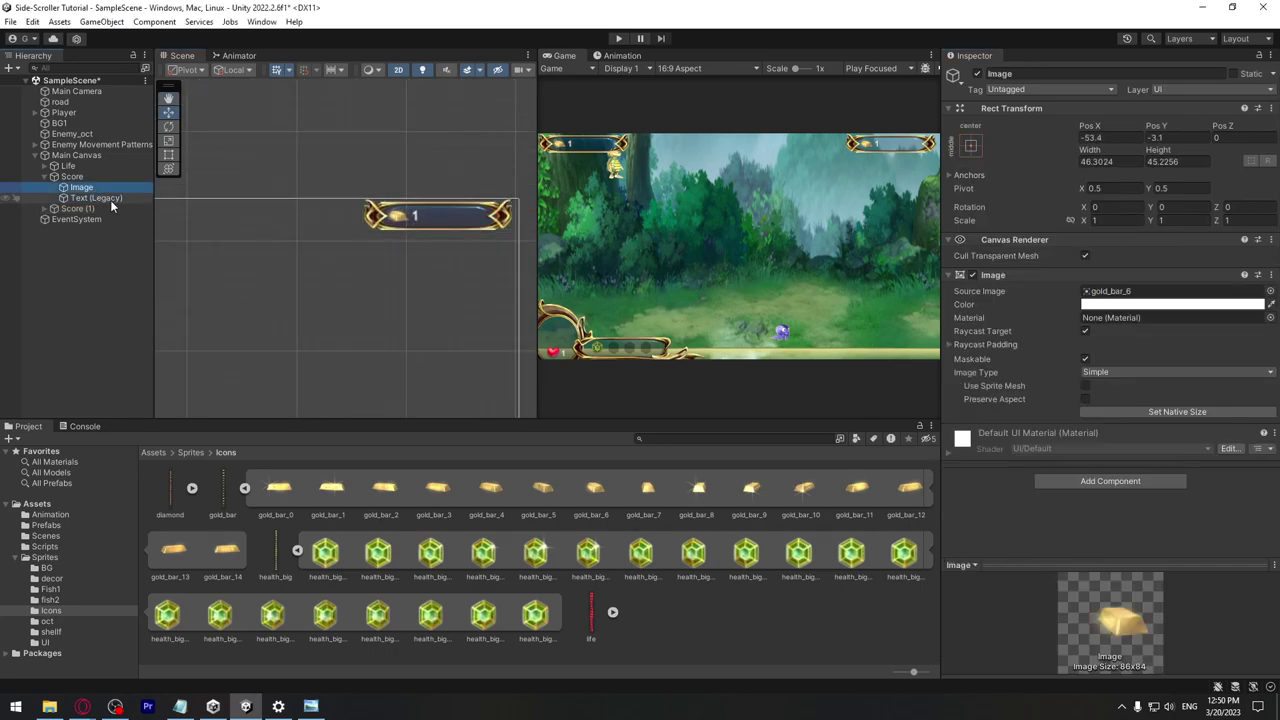
{"action": "left_click", "coordinate": [88, 220]}
{"action": "left_click", "coordinate": [84, 210]}
{"action": "left_click", "coordinate": [46, 209]}
{"action": "left_click", "coordinate": [85, 220]}
{"action": "left_click", "coordinate": [139, 240], "text": "ctrl"}
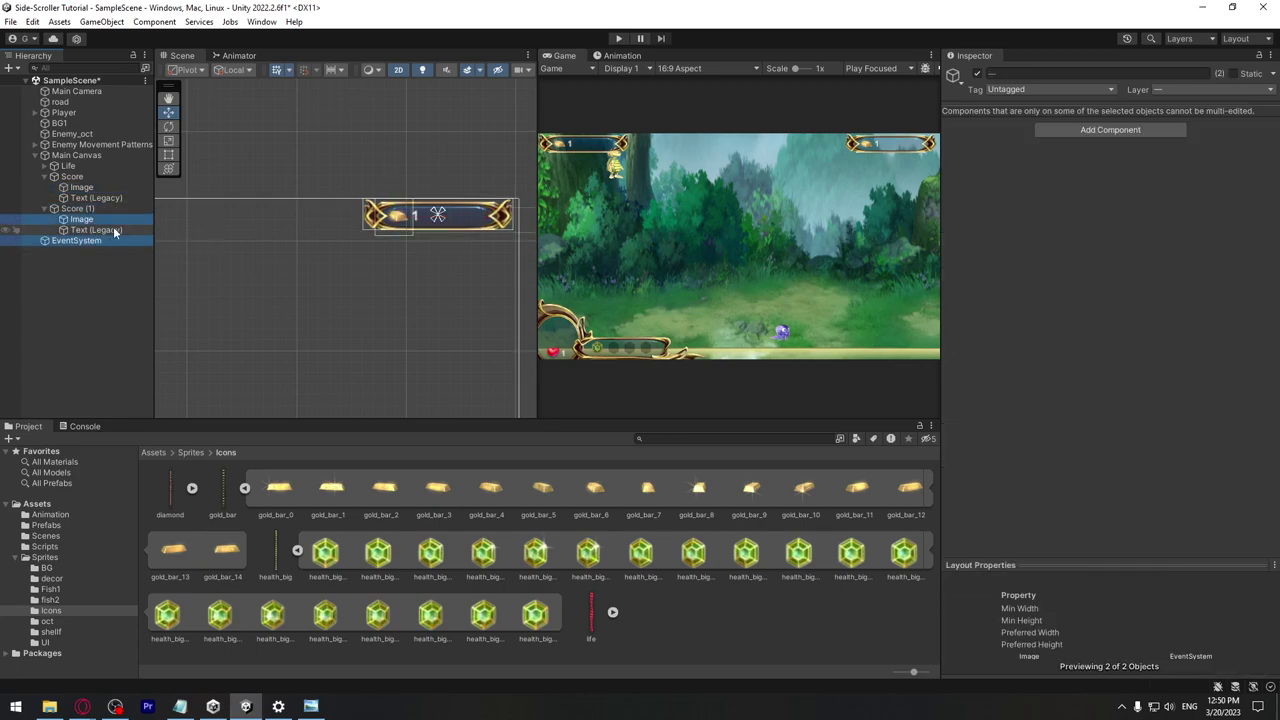
{"action": "left_click", "coordinate": [109, 230]}
{"action": "left_click", "coordinate": [108, 222], "text": "ctrl"}
{"action": "key", "text": "Delete"}
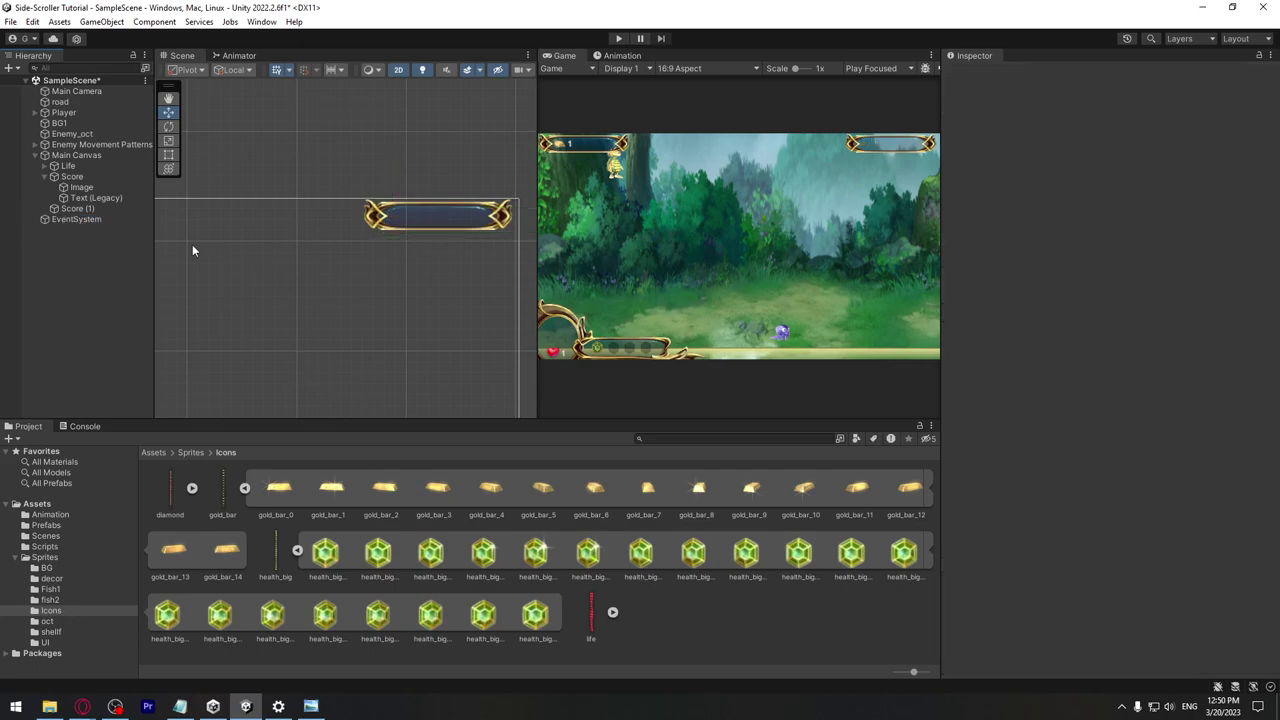
Rename the duplicated panel as Diamonds
{"action": "left_click", "coordinate": [102, 208]}
{"action": "key", "text": "F2"}
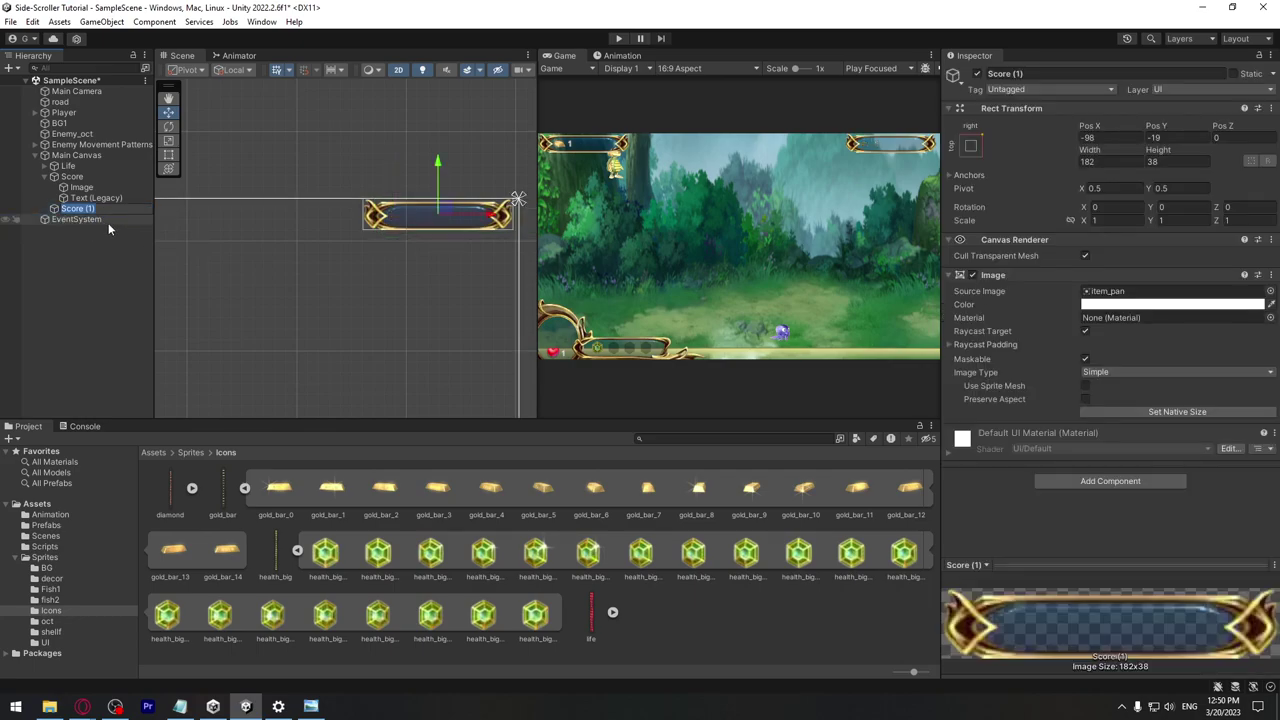
{"action": "type", "text": "Diamonds"}
{"action": "key", "text": "Return"}
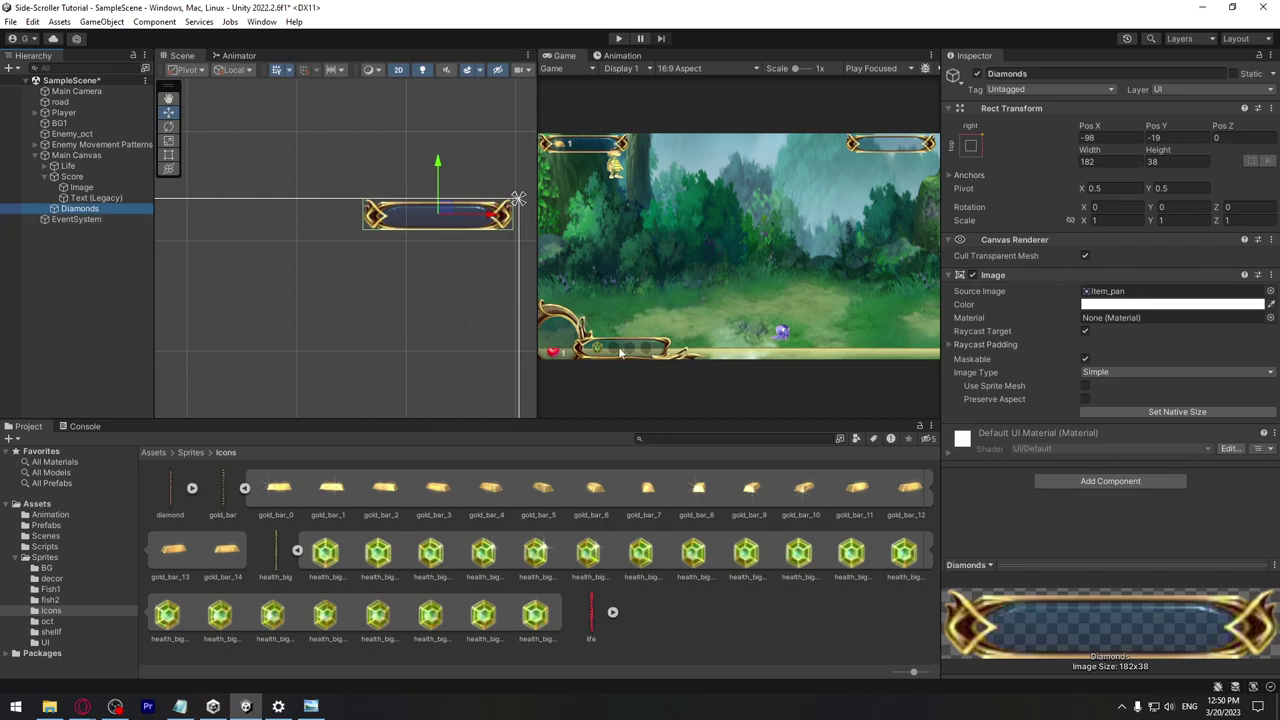
Check the template's gem panel, then set the diamond icon's sprite mode to Multiple, apply it and open the Sprite Editor
{"action": "left_click", "coordinate": [311, 706]}
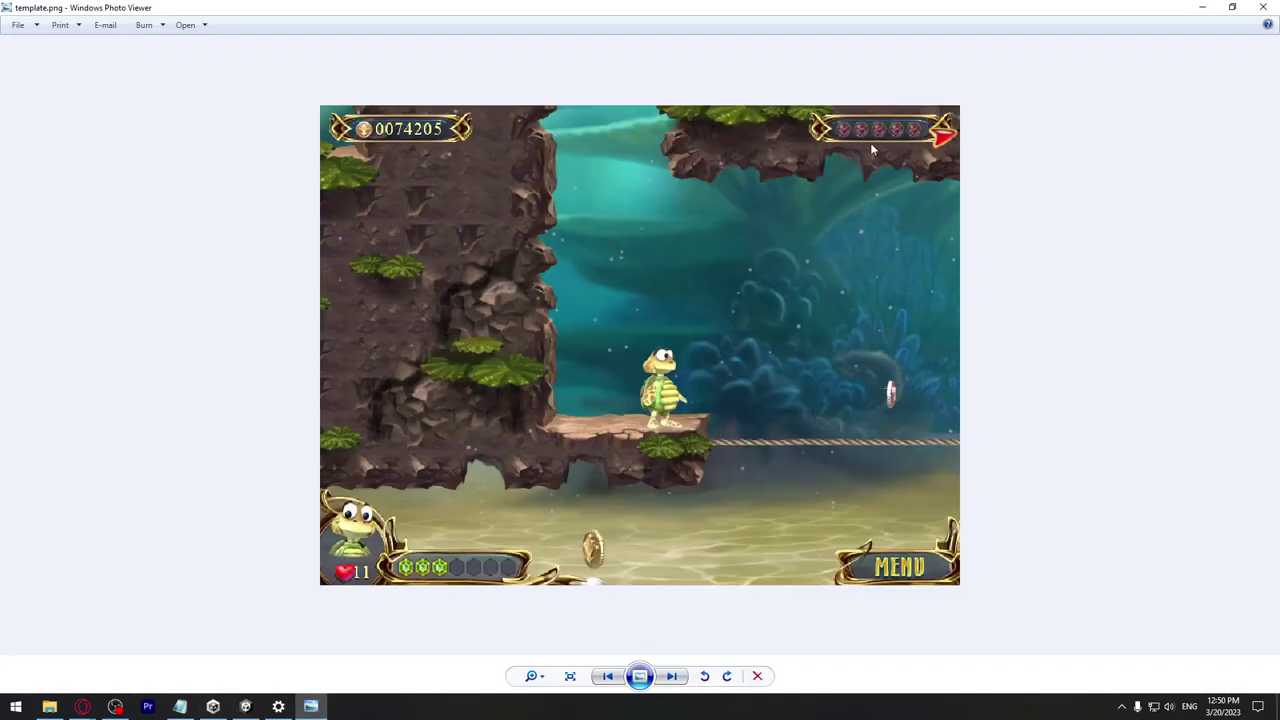
{"action": "left_click", "coordinate": [311, 706]}
{"action": "left_click", "coordinate": [215, 452]}
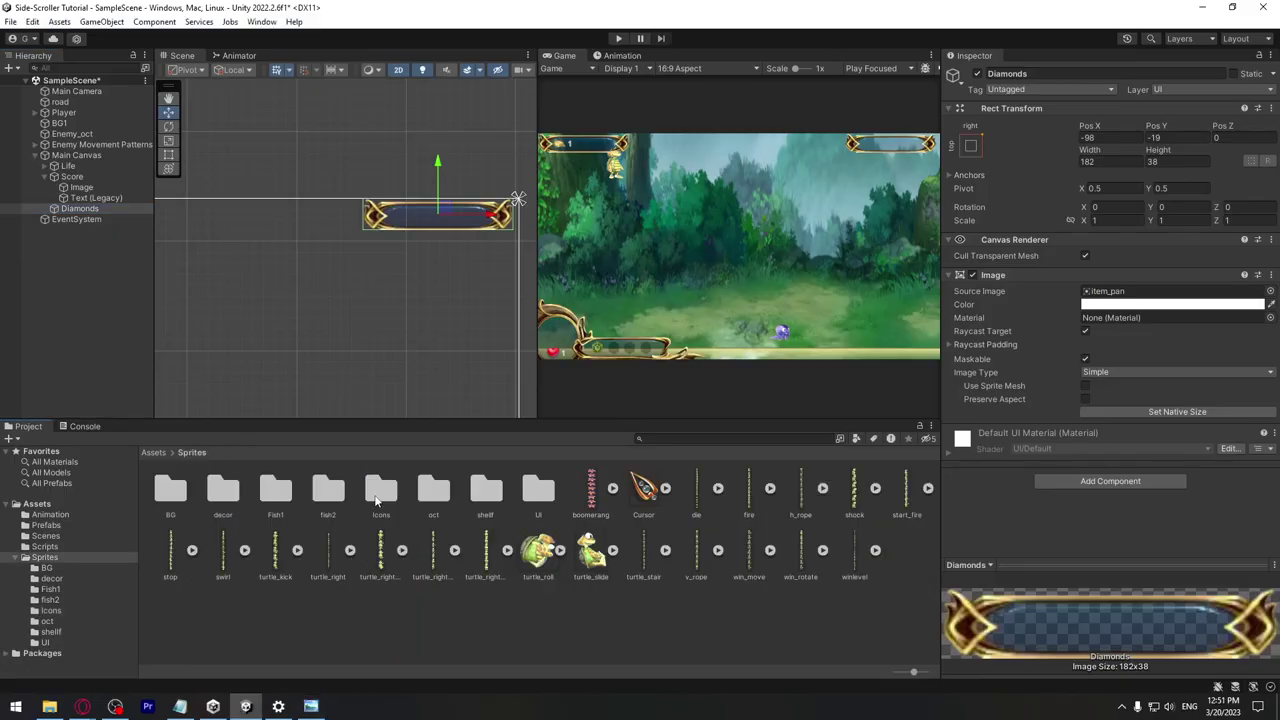
{"action": "left_click", "coordinate": [175, 507]}
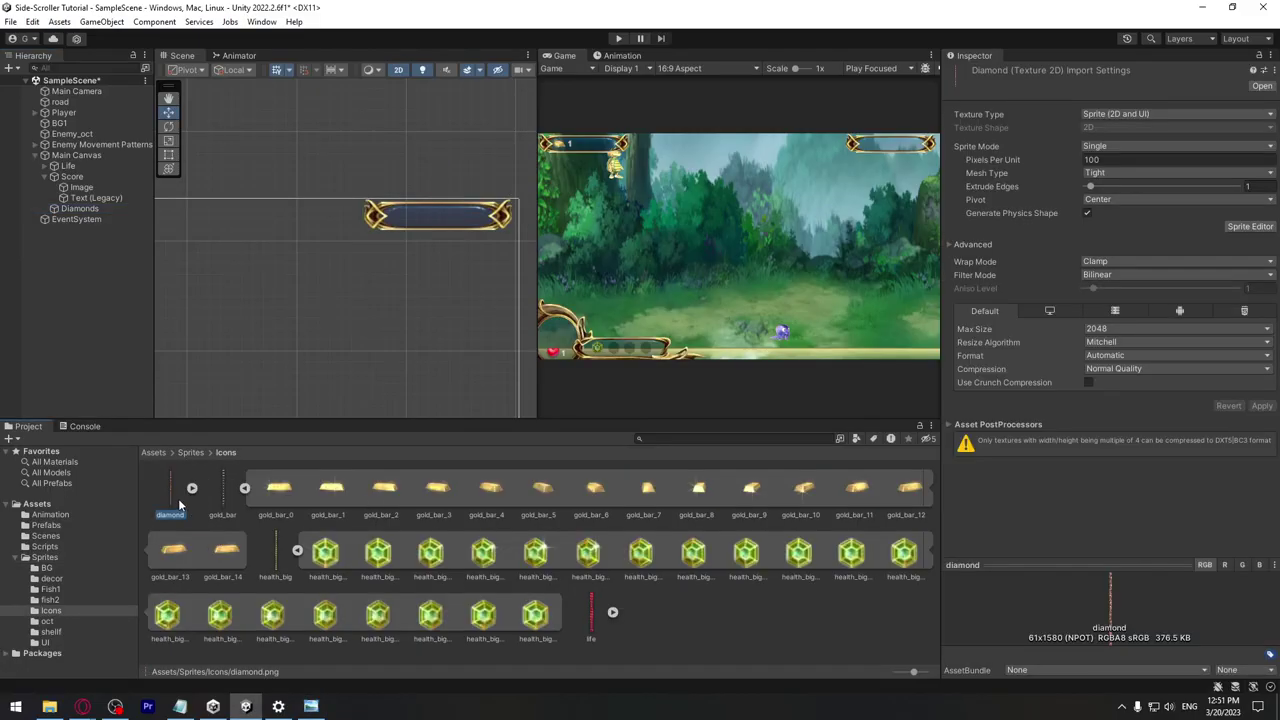
{"action": "left_click", "coordinate": [1156, 146]}
{"action": "left_click", "coordinate": [1115, 174]}
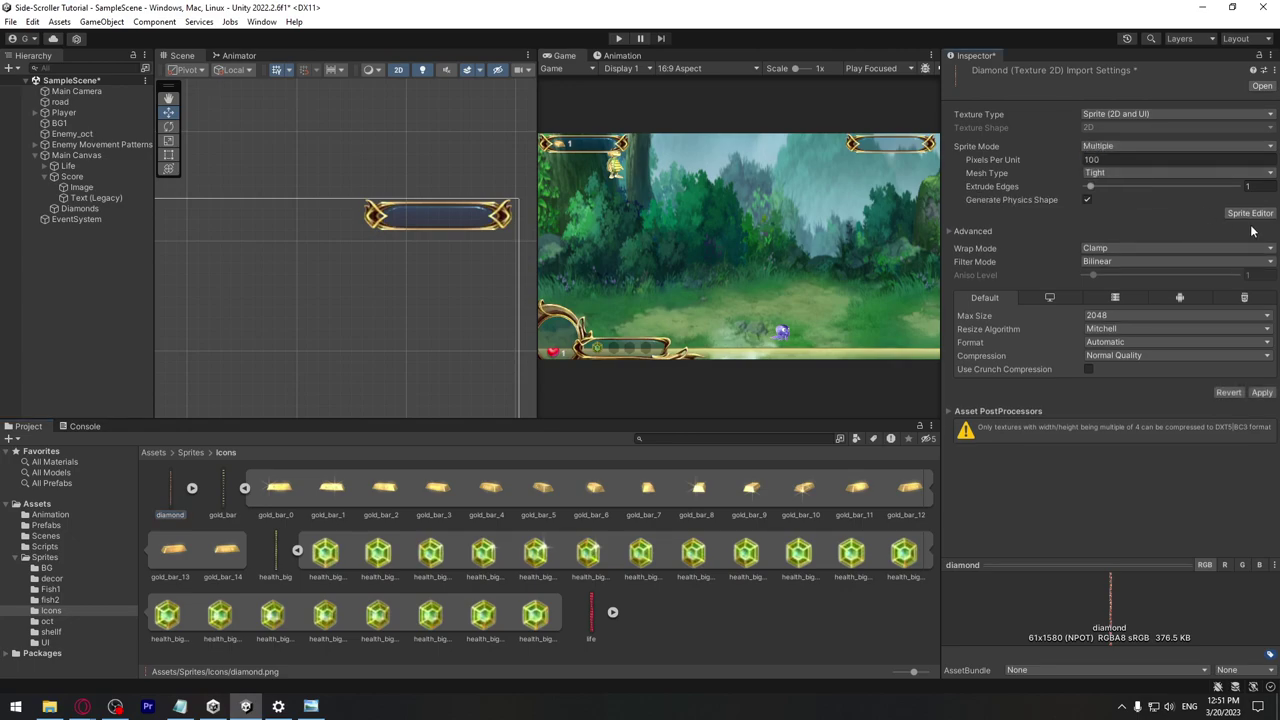
{"action": "left_click", "coordinate": [1245, 214]}
{"action": "left_click", "coordinate": [676, 380]}
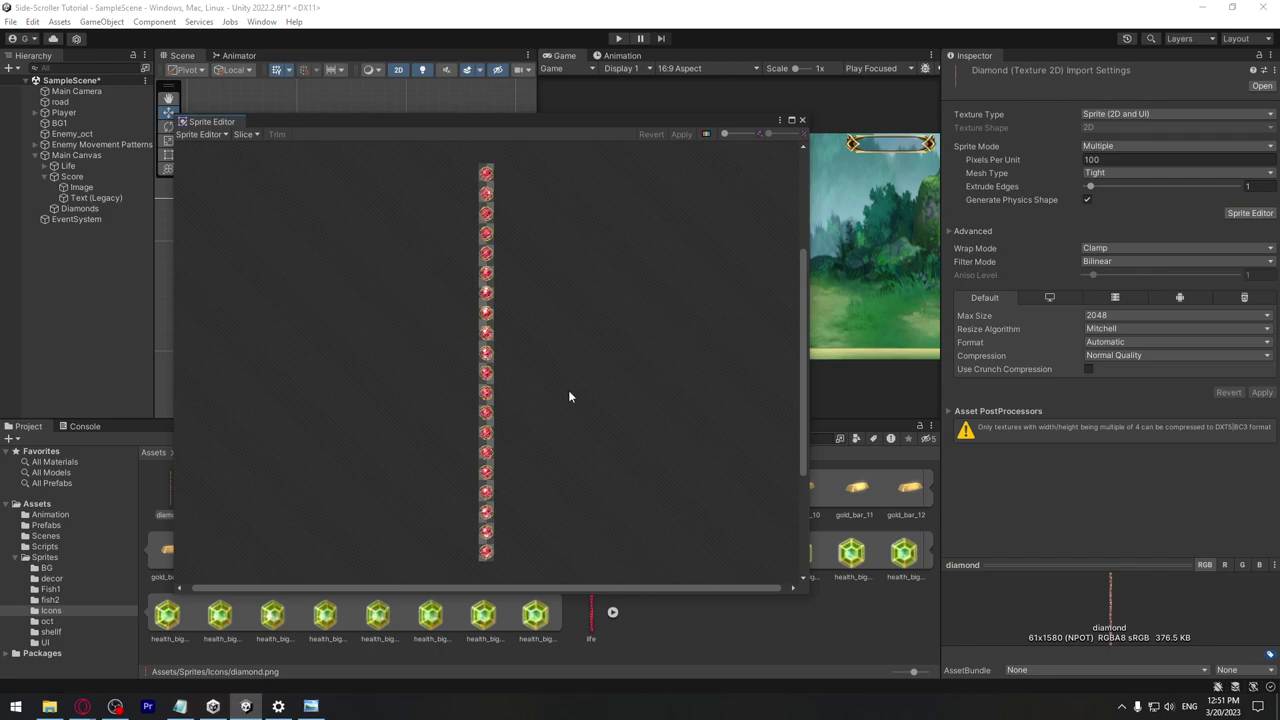
Work out the cell height with the calculator, then slice diamond by a grid cell size of 61 by 79 pixels and apply
{"action": "key", "text": "super+r"}
{"action": "type", "text": "calc"}
{"action": "key", "text": "Return"}
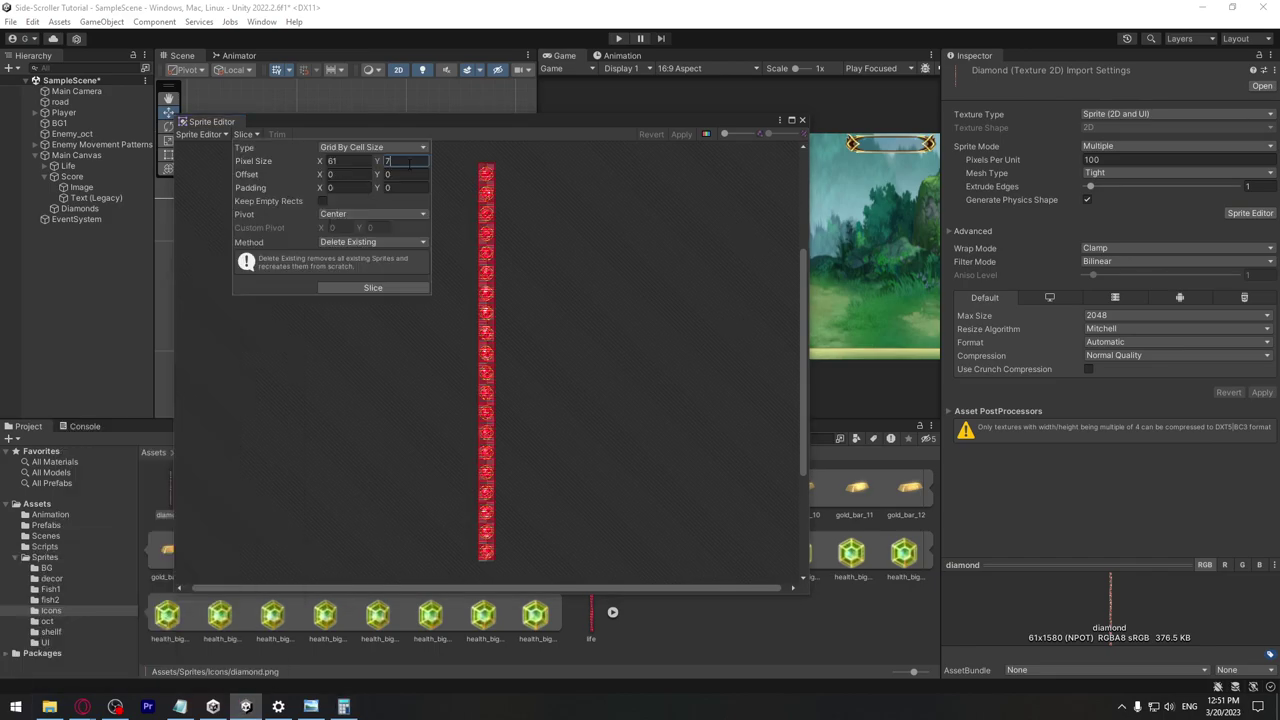
{"action": "left_click", "coordinate": [372, 287]}
{"action": "left_click", "coordinate": [688, 135]}
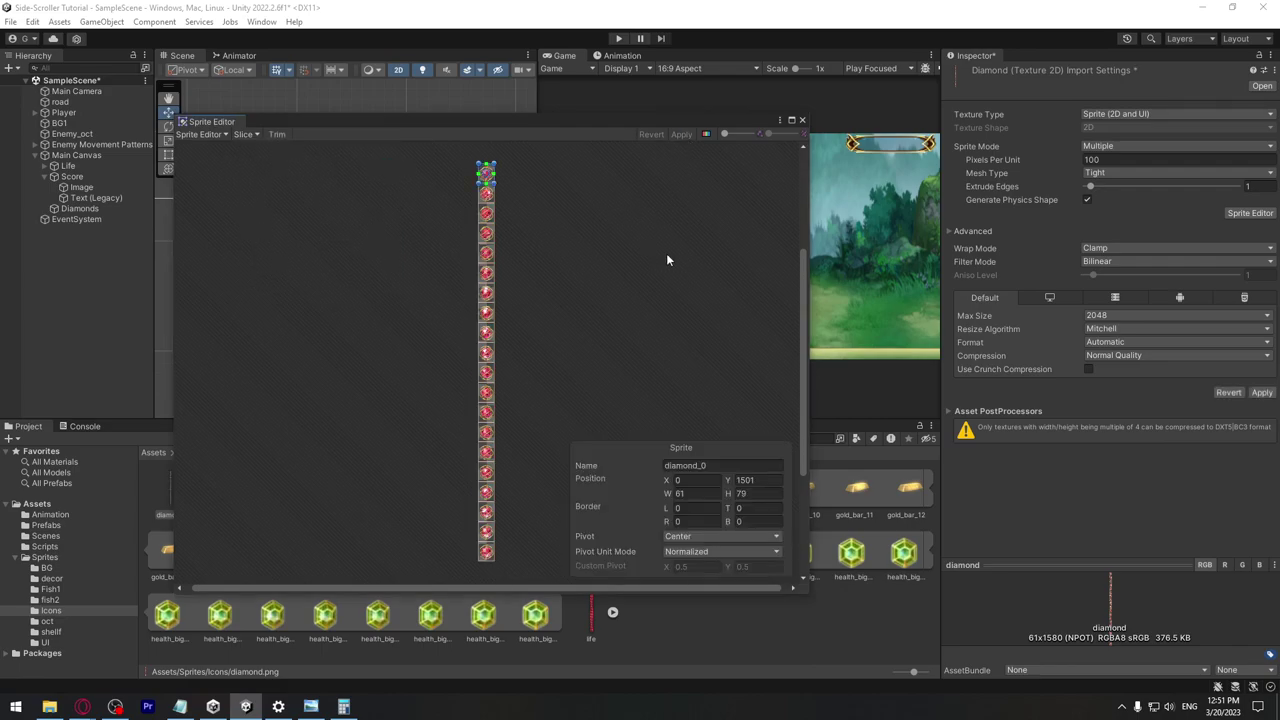
Close the Sprite Editor, expand the sliced diamond sprites and add a UI Image as a child of Diamonds
{"action": "left_click", "coordinate": [802, 120]}
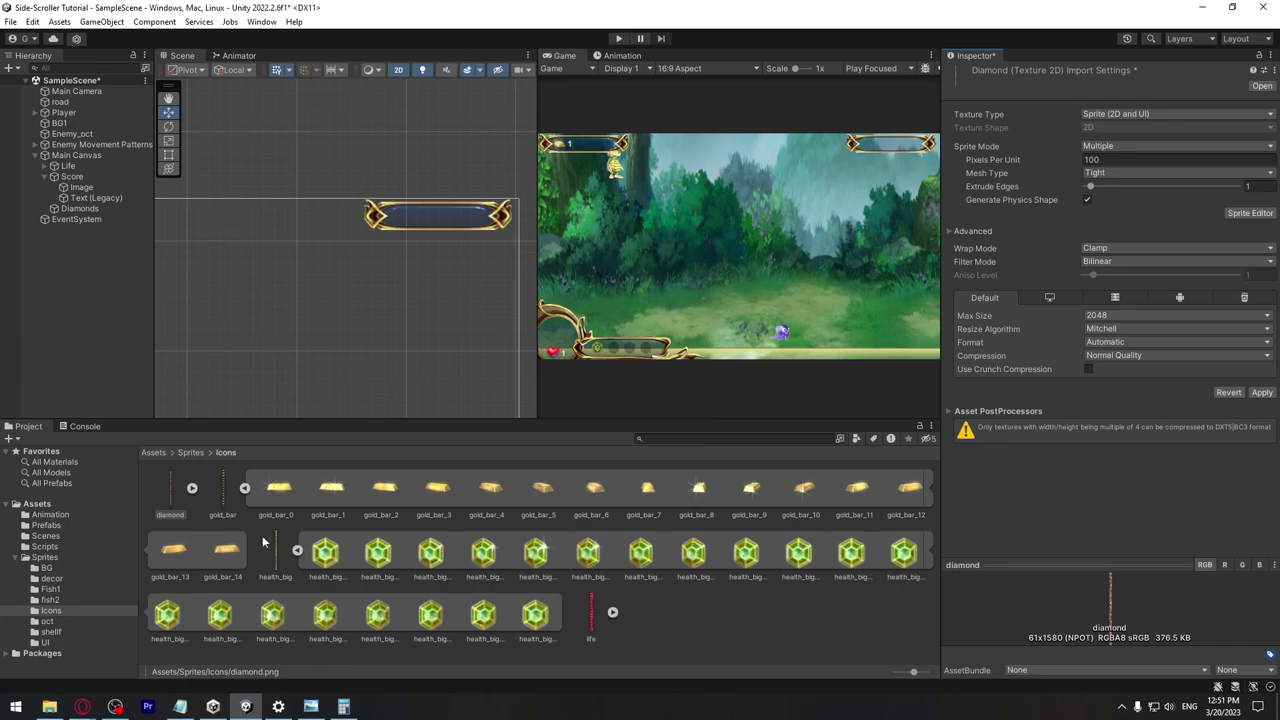
{"action": "left_click", "coordinate": [192, 487]}
{"action": "left_click", "coordinate": [661, 382]}
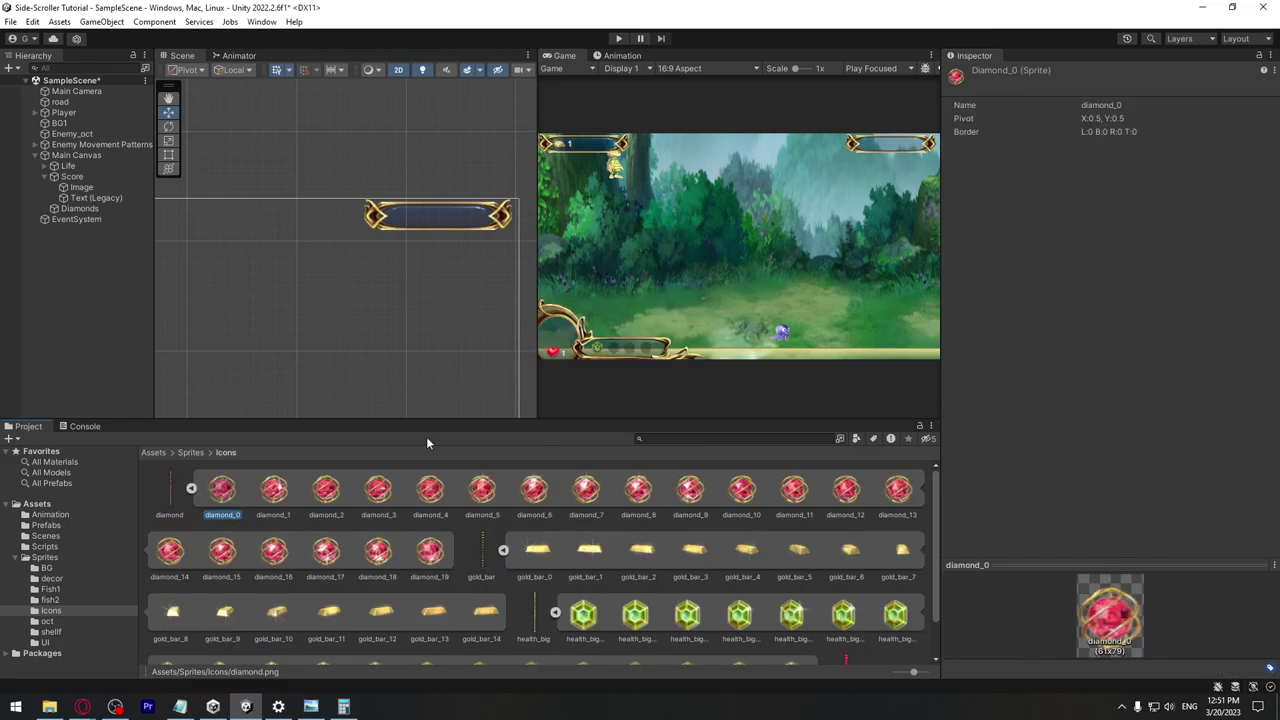
{"action": "right_click", "coordinate": [86, 210]}
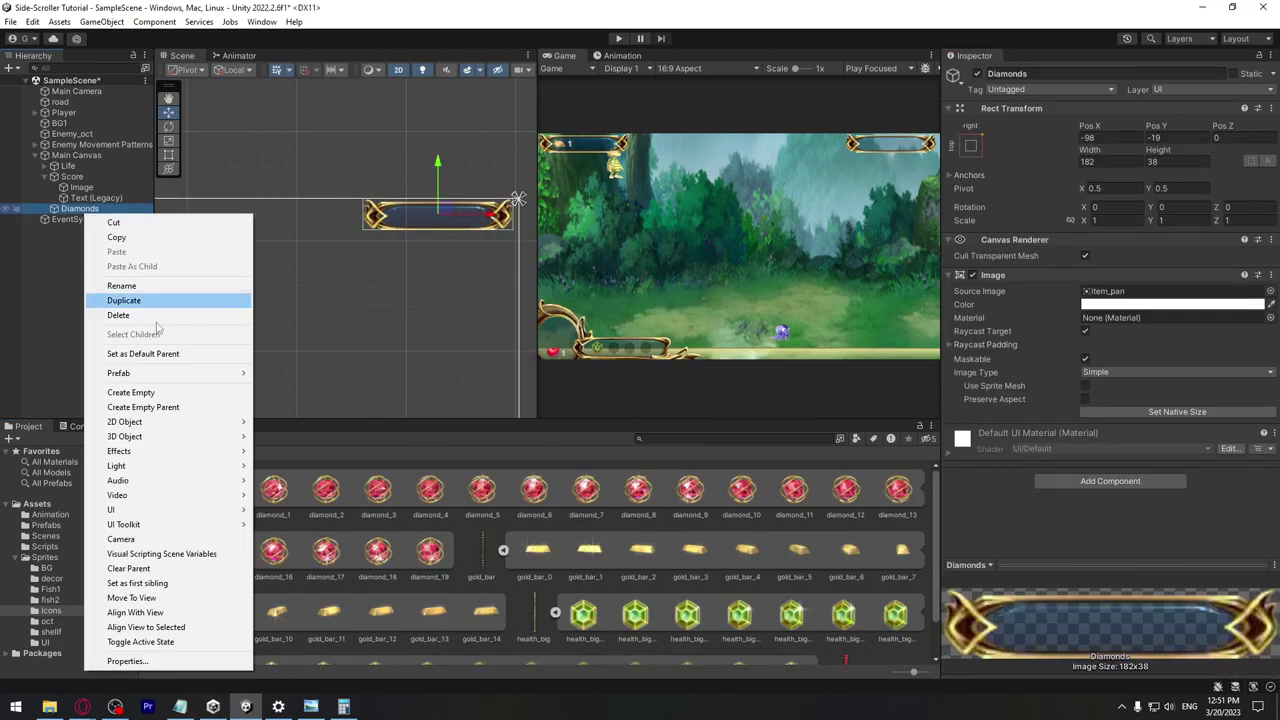
{"action": "mouse_move", "coordinate": [190, 510]}
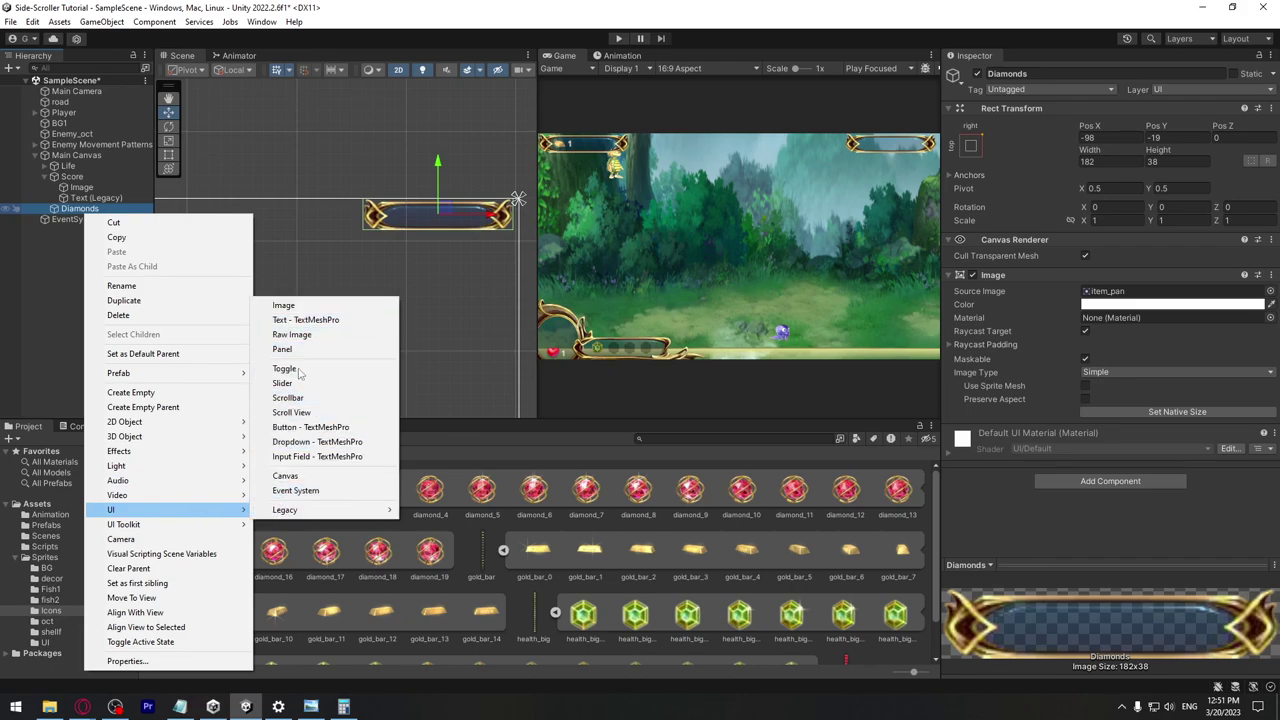
{"action": "left_click", "coordinate": [284, 305]}
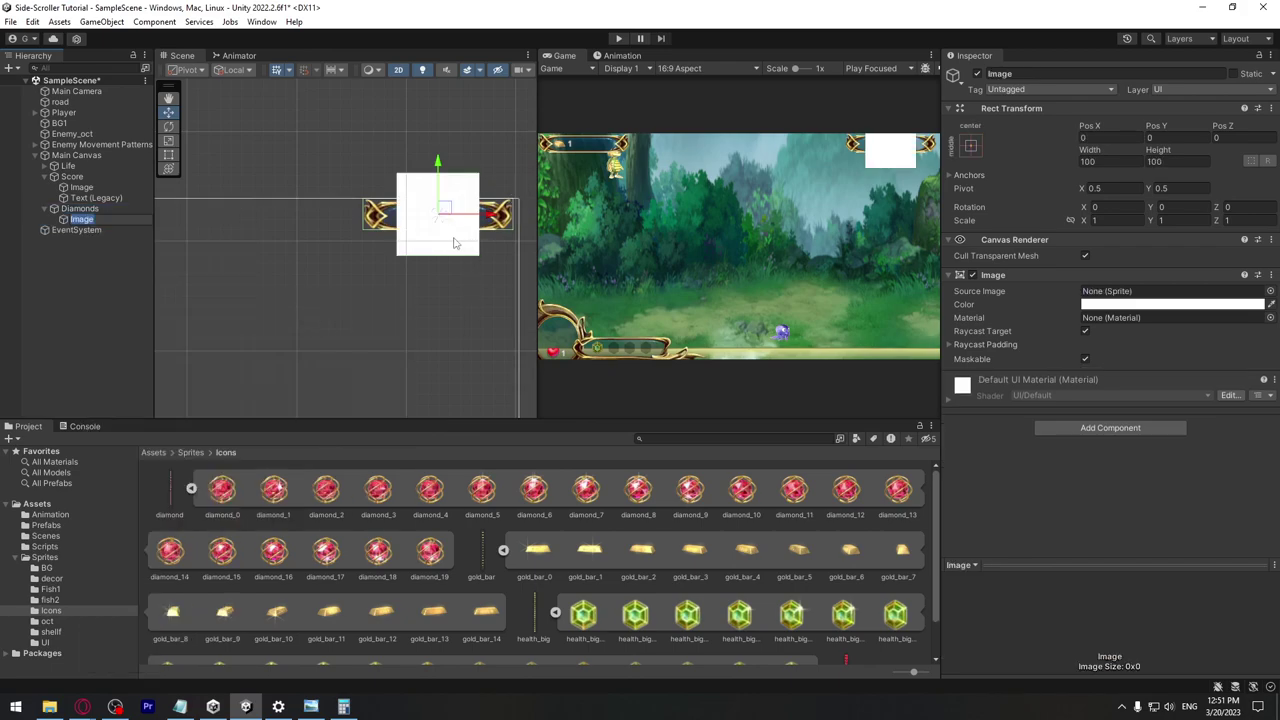
Assign diamond_0 to the new image at its native size, then shrink it proportionally to about 25 by 33
{"action": "left_click_drag", "start_coordinate": [219, 491], "coordinate": [1110, 292]}
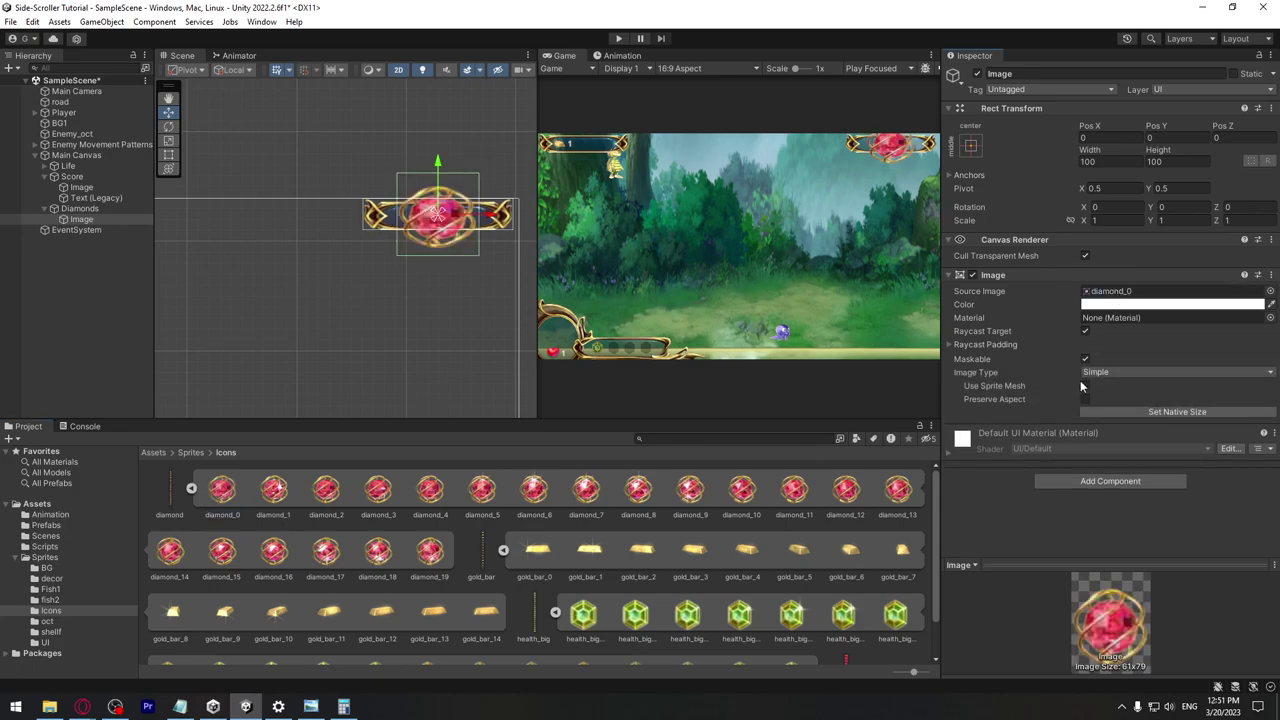
{"action": "left_click", "coordinate": [1110, 411]}
{"action": "scroll", "coordinate": [450, 260], "scroll_direction": "up", "scroll_amount": 3}
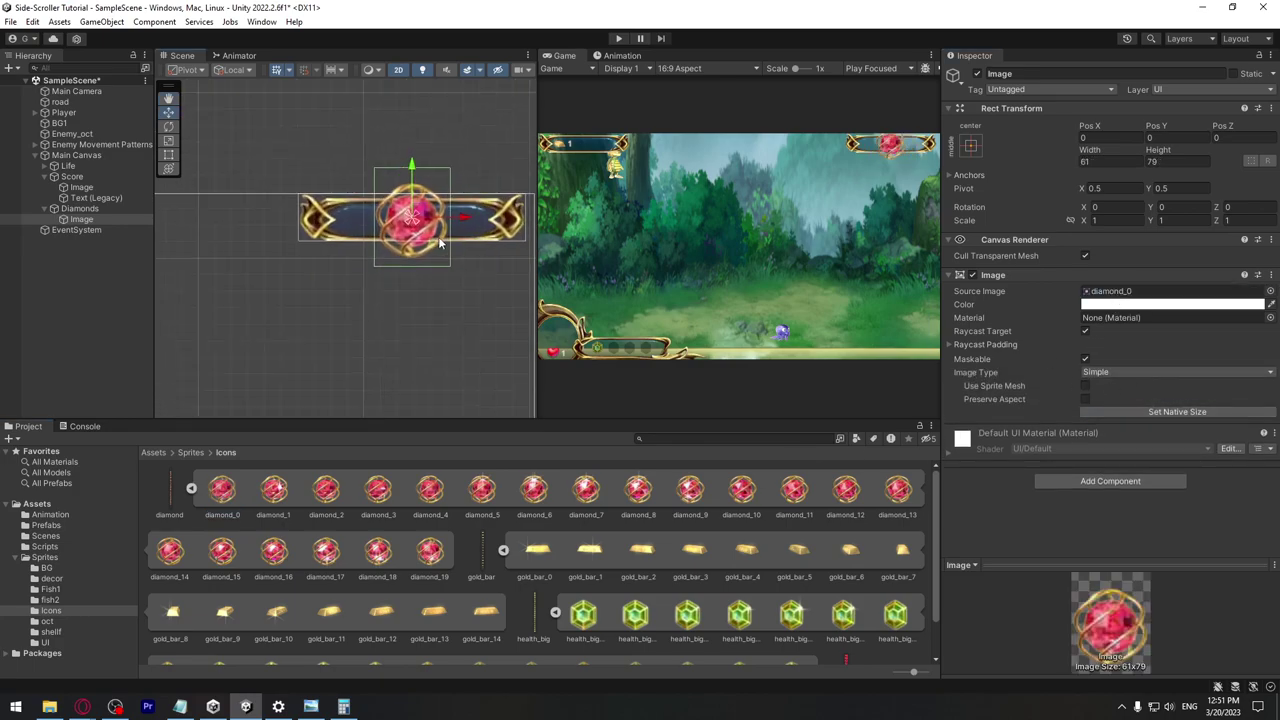
{"action": "scroll", "coordinate": [438, 242], "scroll_direction": "up", "scroll_amount": 2}
{"action": "key", "text": "t"}
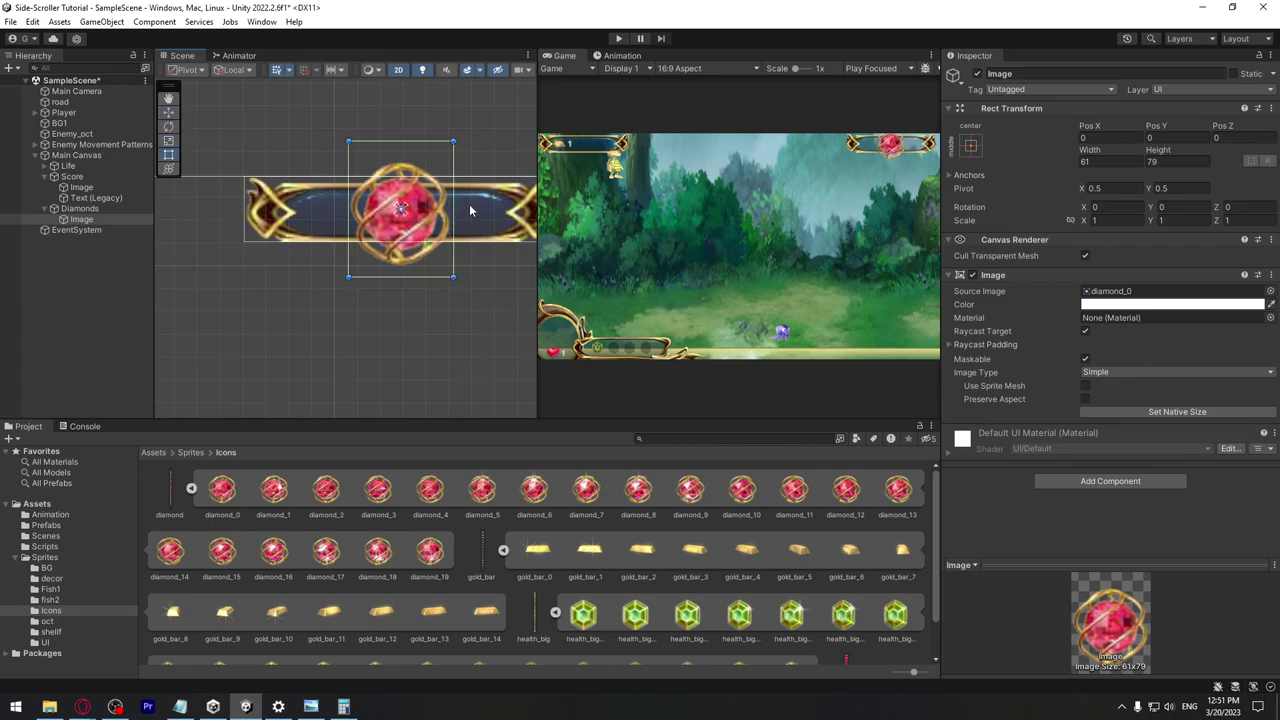
{"action": "left_click_drag", "start_coordinate": [454, 141], "coordinate": [432, 191], "text": "alt+shift"}
{"action": "key", "text": "w"}
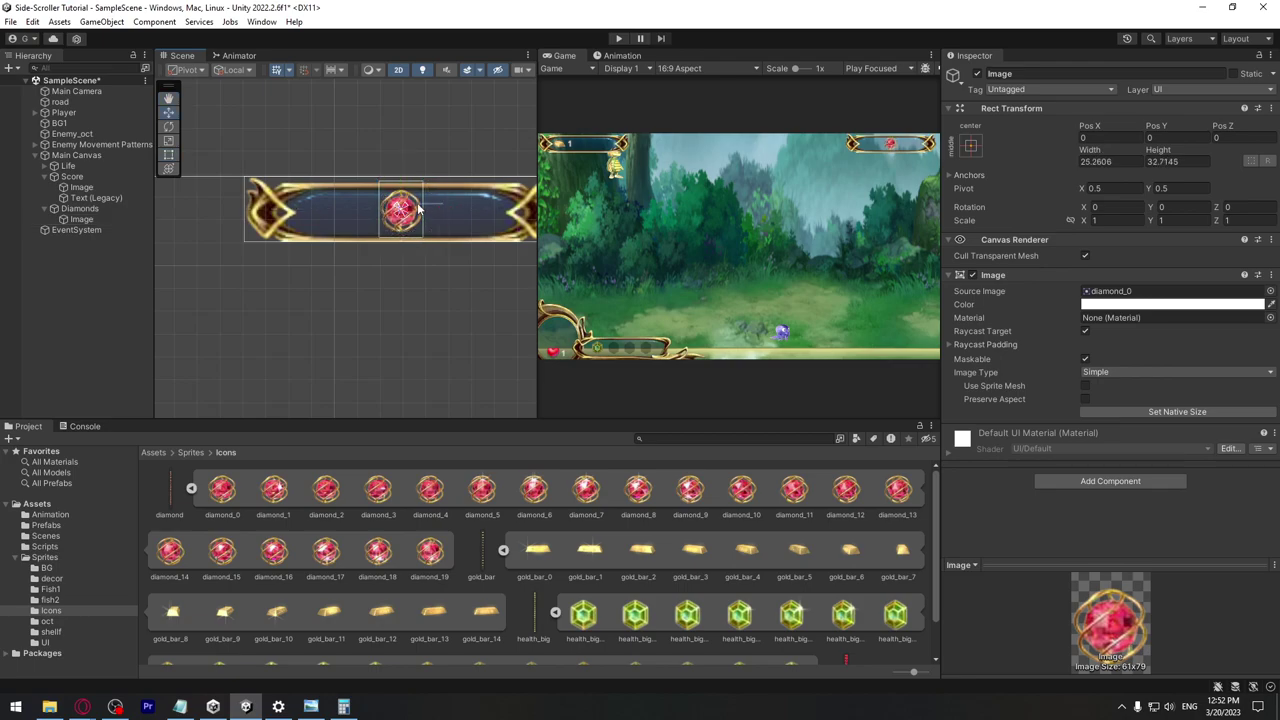
Place the diamond at the Diamonds panel's left end, at about X -48, Y -1.5, sized about 22 by 28
{"action": "left_click", "coordinate": [401, 206]}
{"action": "left_click", "coordinate": [83, 217]}
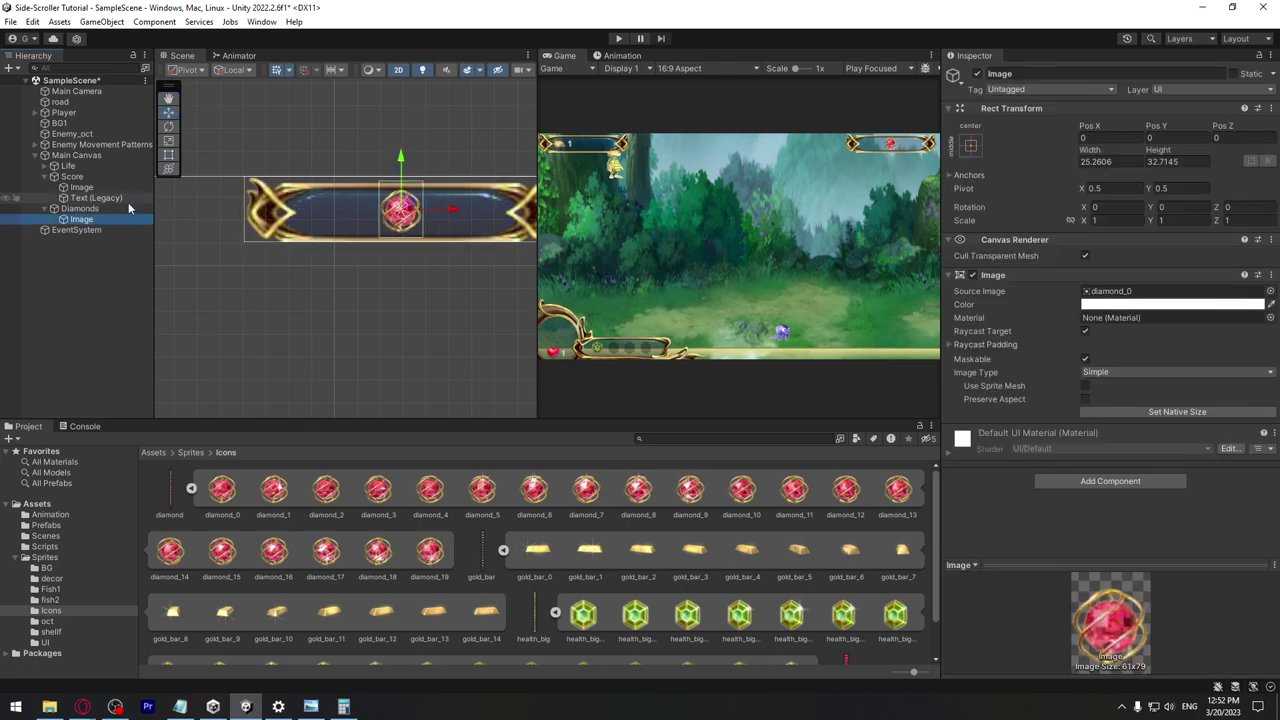
{"action": "left_click_drag", "start_coordinate": [455, 210], "coordinate": [381, 211]}
{"action": "left_click_drag", "start_coordinate": [381, 209], "coordinate": [379, 209]}
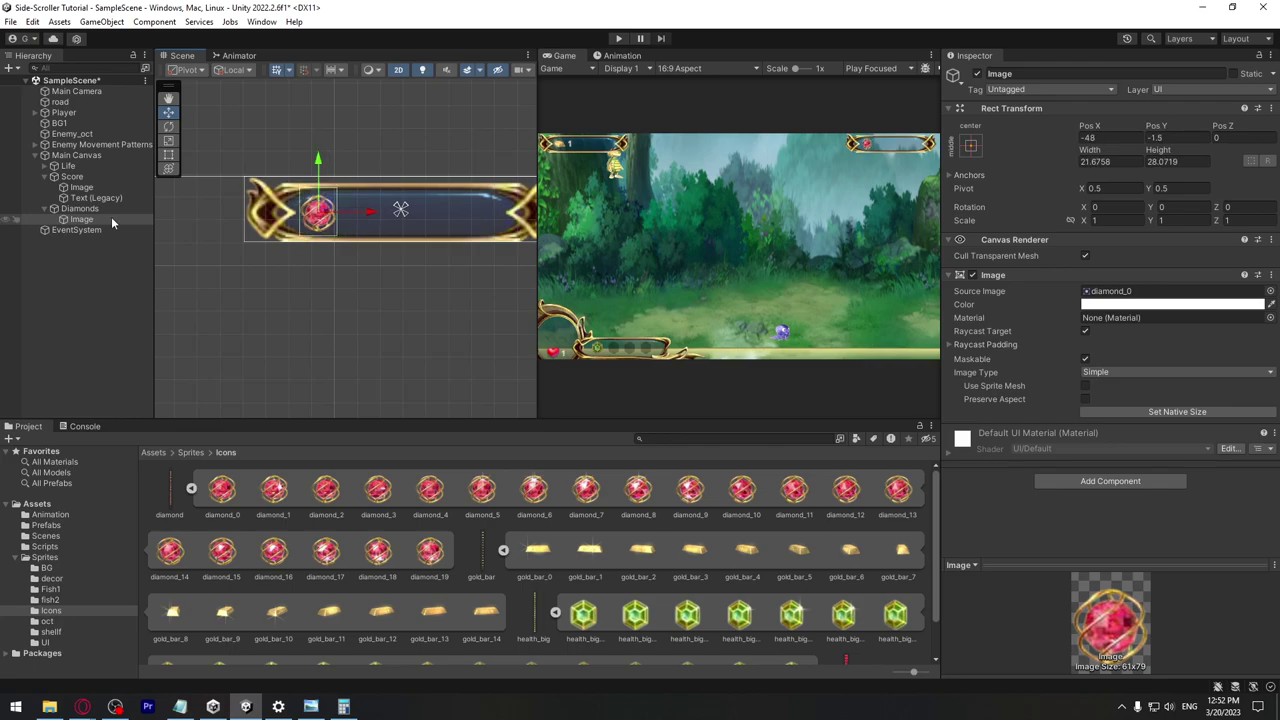
Rename the diamond image as Diamong bg1
{"action": "left_click", "coordinate": [111, 218]}
{"action": "key", "text": "F2"}
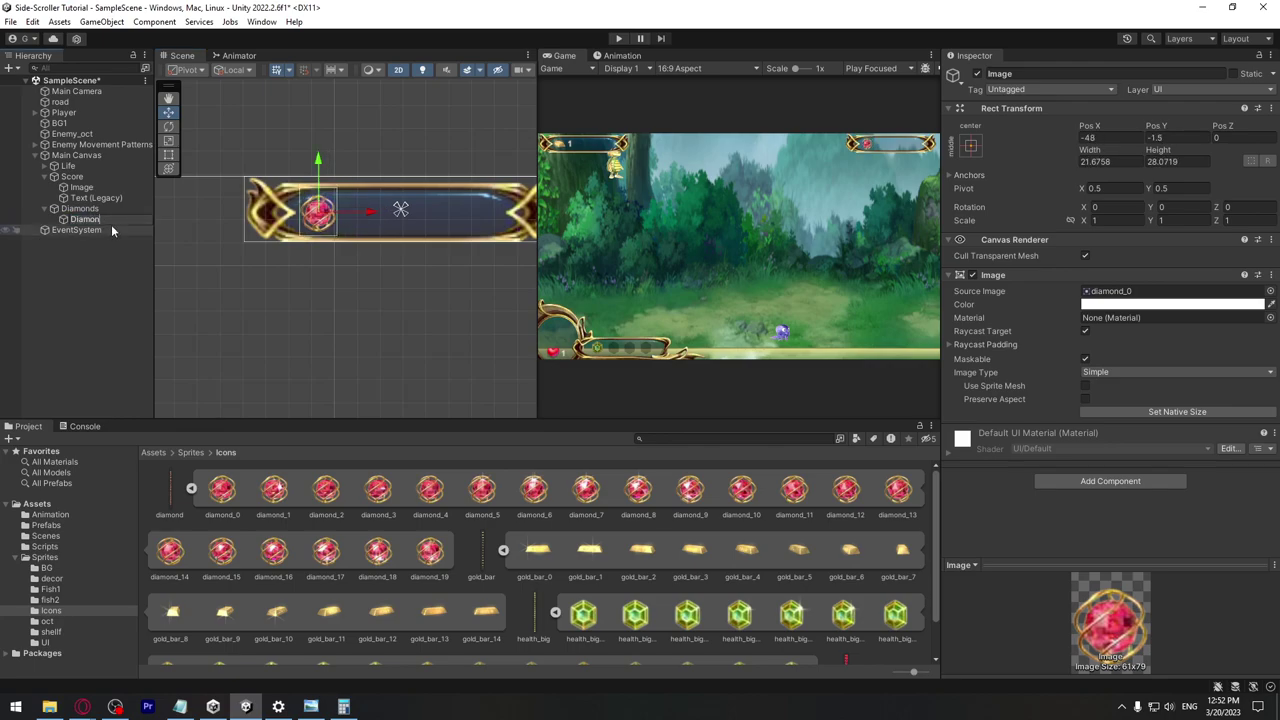
{"action": "type", "text": "Diamong bg1"}
{"action": "key", "text": "Return"}
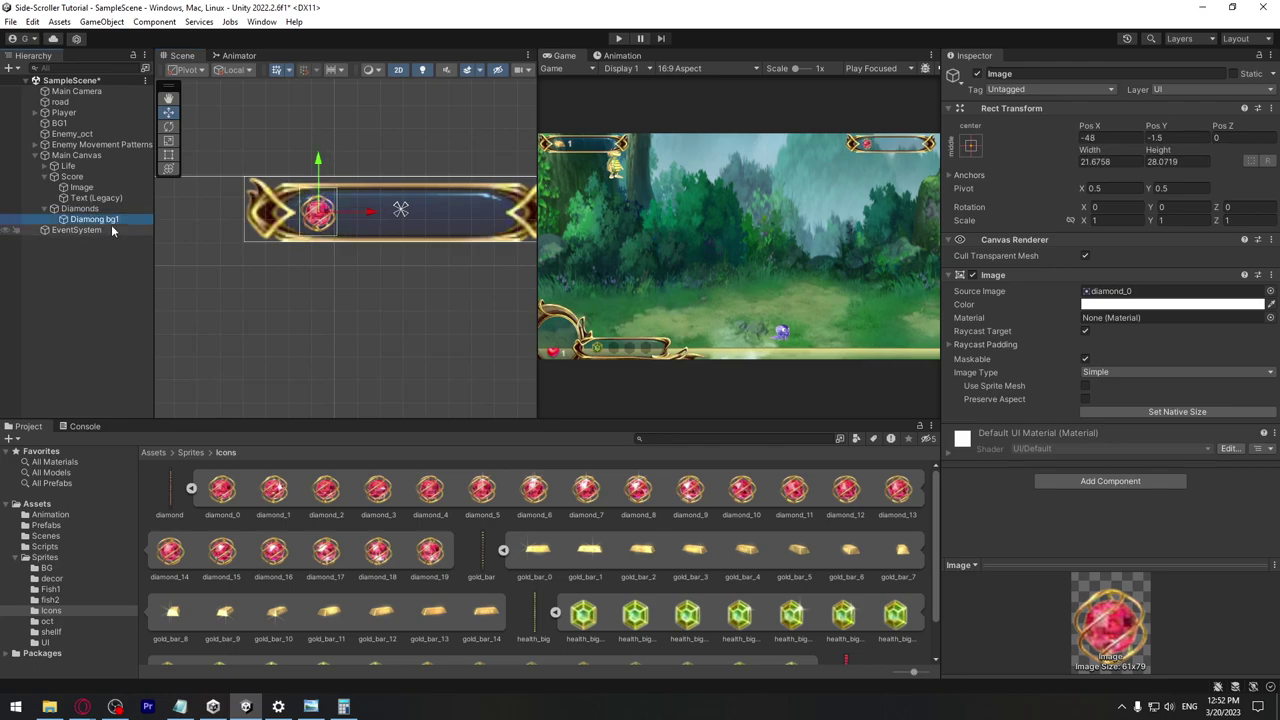
Duplicate Diamong bg1 as Diamong bg2 and place it beside the first diamond, at about X -23
{"action": "key", "text": "ctrl+d"}
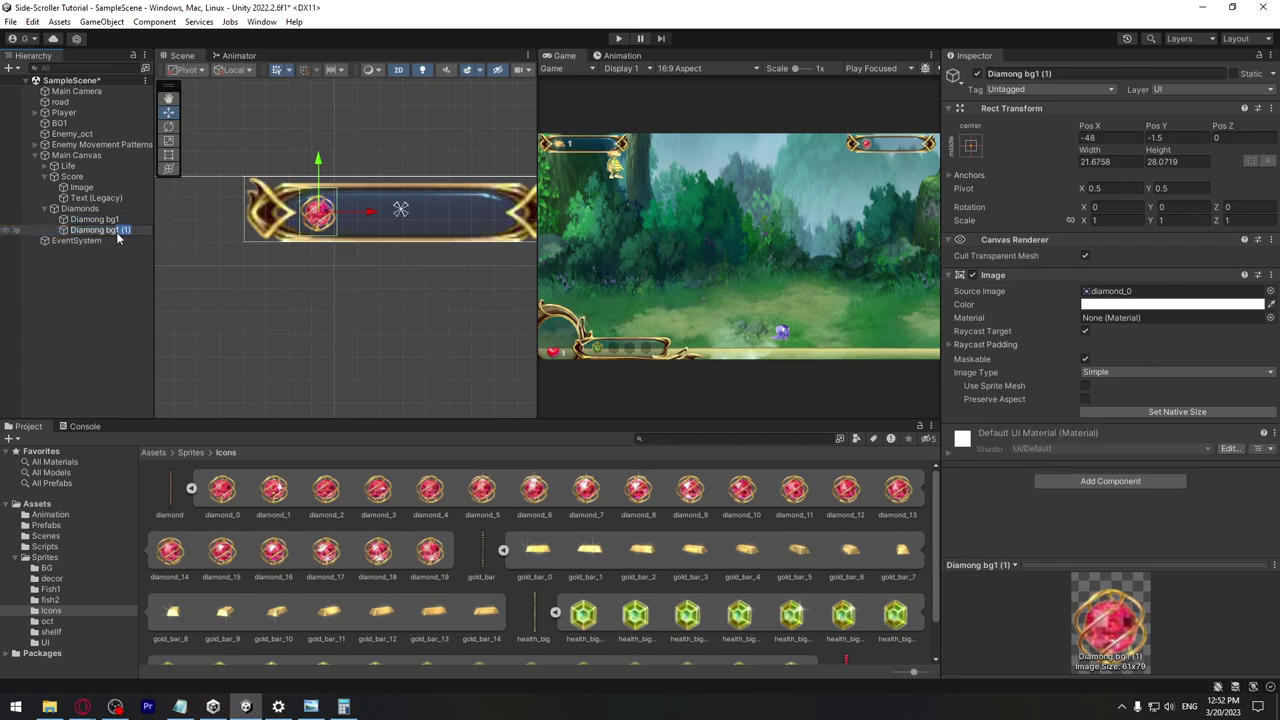
{"action": "type", "text": "Diamong bg2"}
{"action": "left_click_drag", "start_coordinate": [367, 214], "coordinate": [410, 212]}
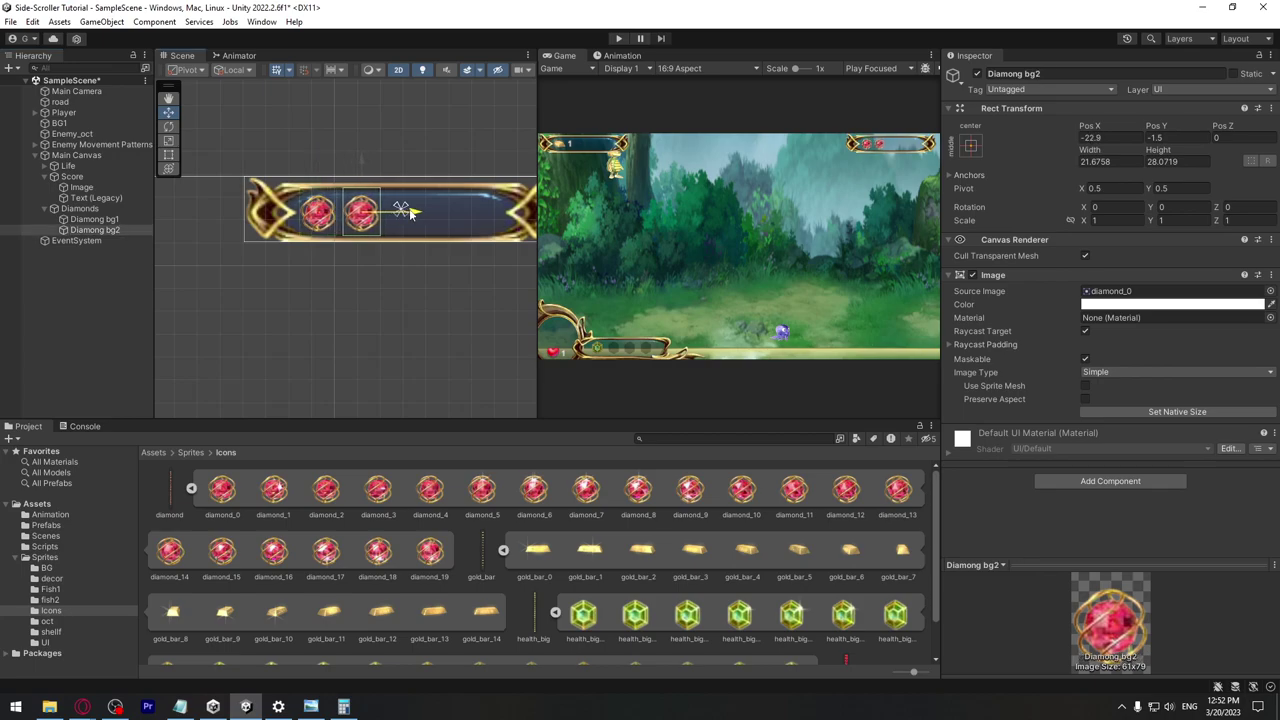
Duplicate the diamonds to make an evenly spaced row of five across the panel, and nudge the whole row slightly left
{"action": "left_click", "coordinate": [119, 219], "text": "ctrl"}
{"action": "key", "text": "ctrl+d"}
{"action": "left_click_drag", "start_coordinate": [360, 214], "coordinate": [534, 213]}
{"action": "left_click", "coordinate": [126, 250]}
{"action": "key", "text": "ctrl+d"}
{"action": "key", "text": "ctrl+d"}
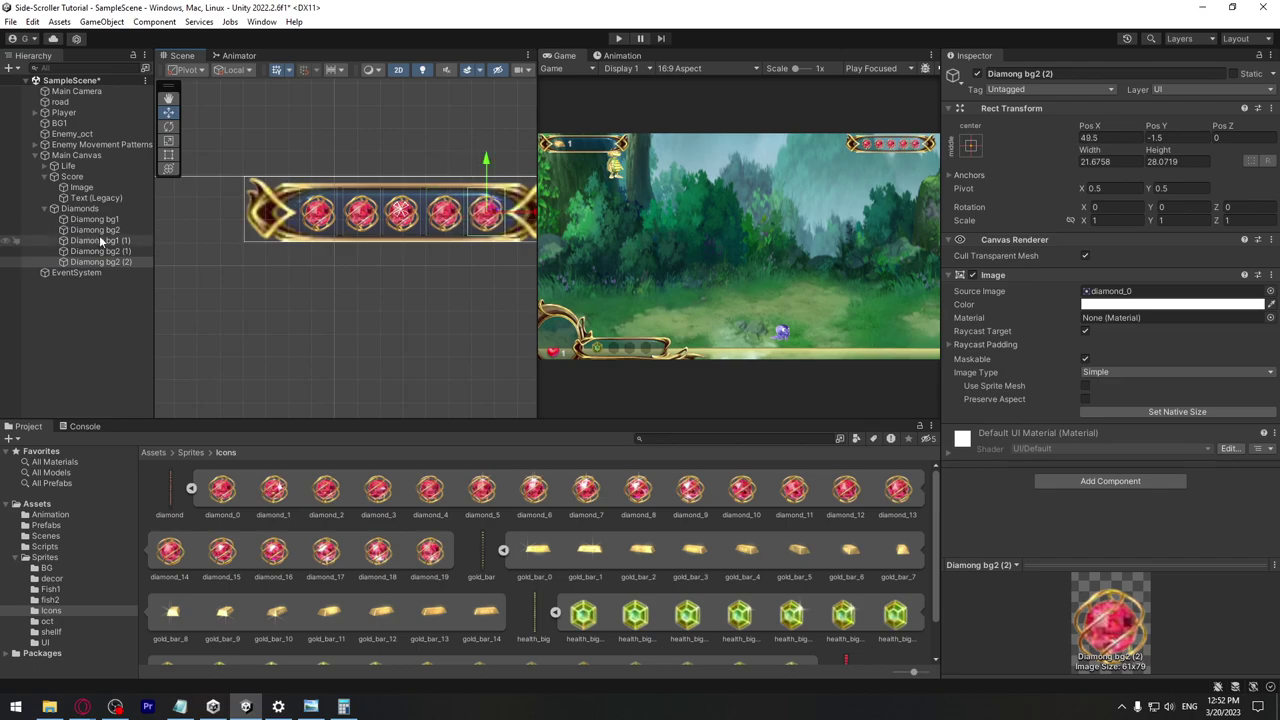
{"action": "left_click", "coordinate": [112, 221], "text": "shift"}
{"action": "left_click_drag", "start_coordinate": [525, 210], "coordinate": [523, 210]}
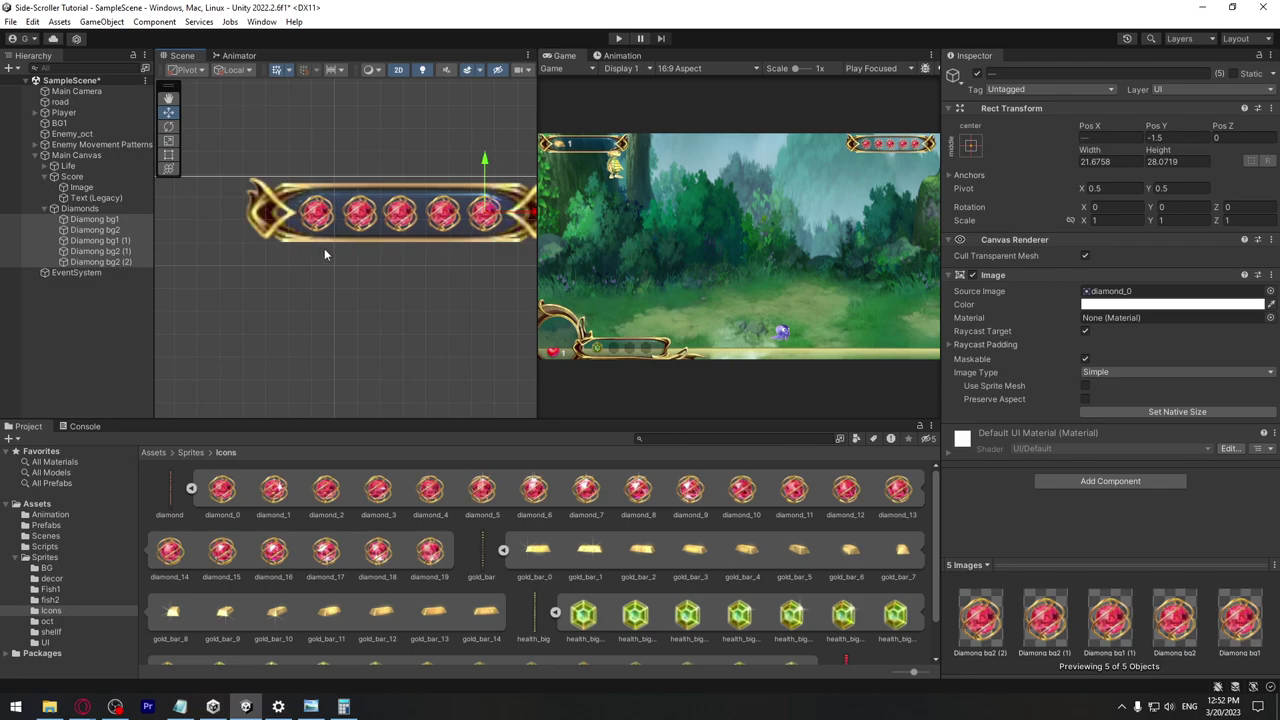
Lower the color alpha of all five diamond images together to make them faded background slots
{"action": "left_click", "coordinate": [113, 222]}
{"action": "left_click", "coordinate": [132, 262], "text": "shift"}
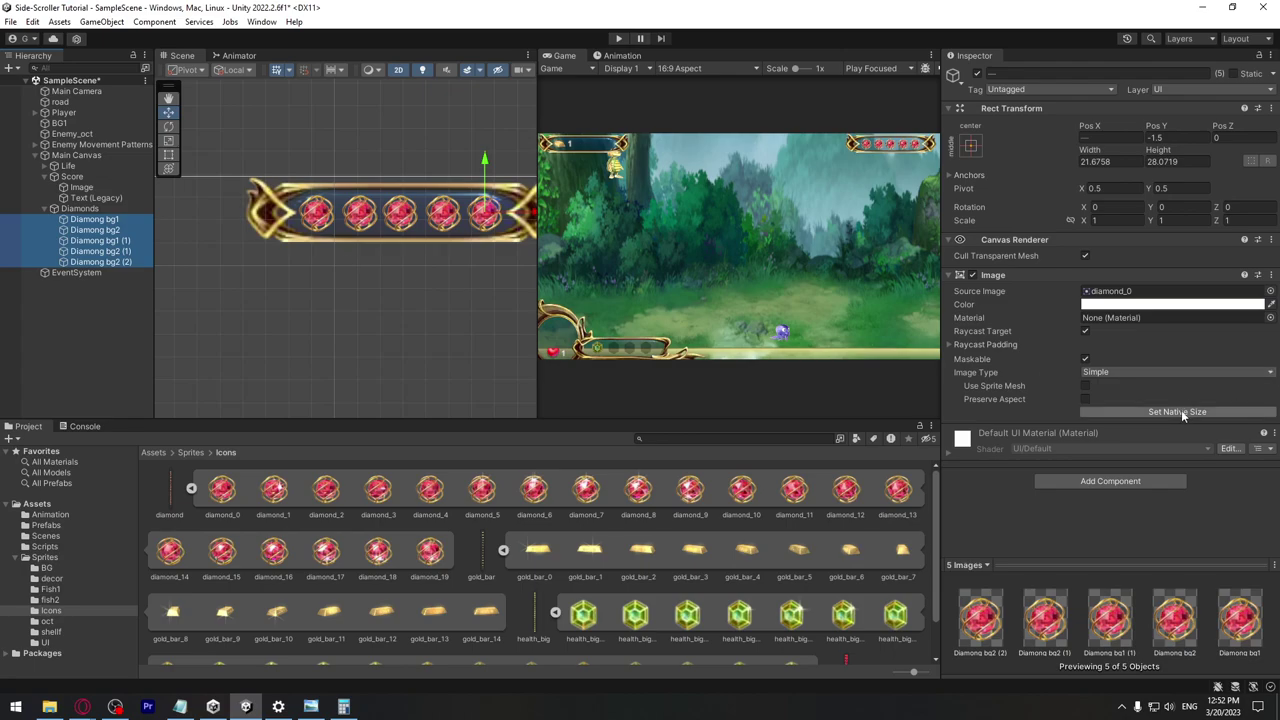
{"action": "left_click", "coordinate": [1135, 306]}
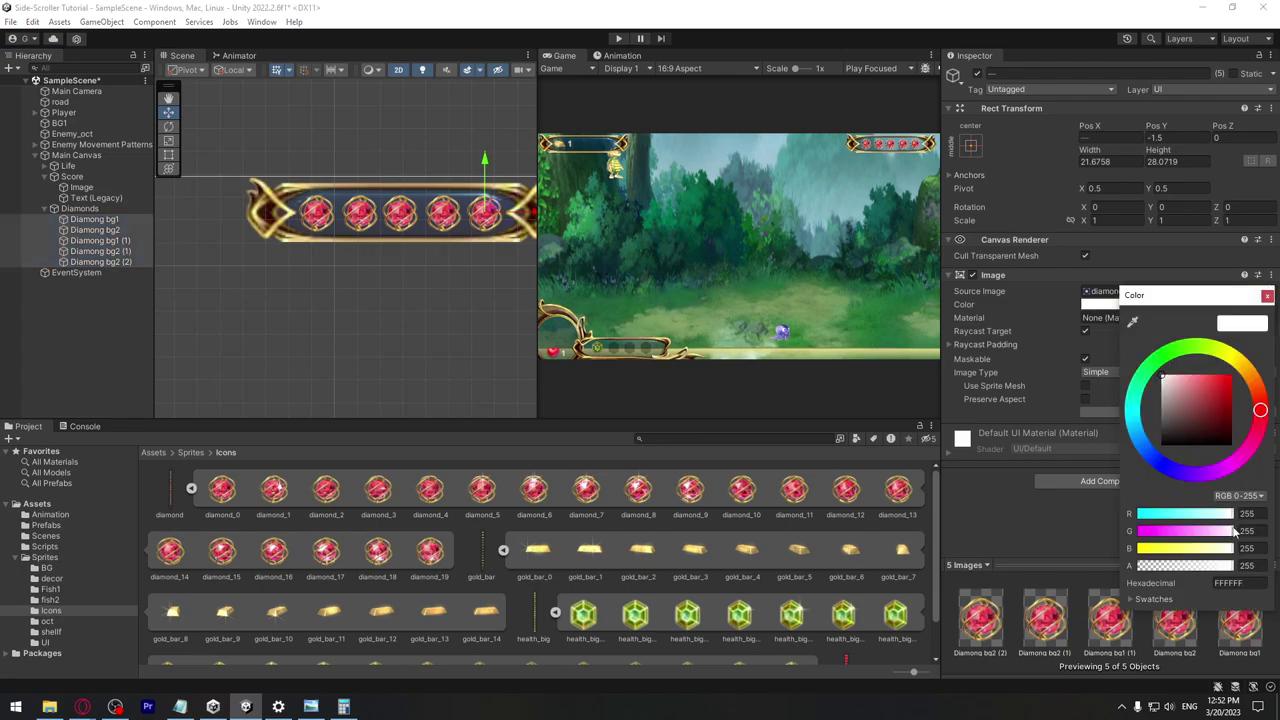
{"action": "left_click_drag", "start_coordinate": [1232, 567], "coordinate": [1173, 566]}
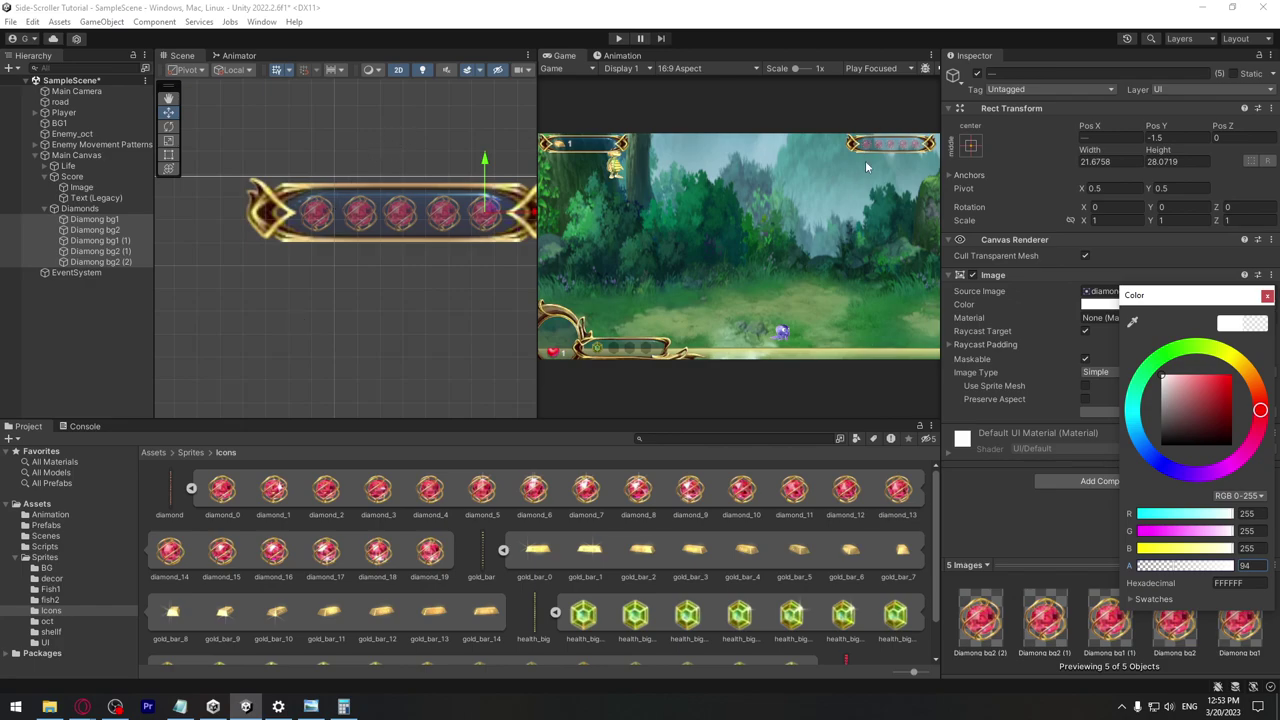
{"action": "left_click_drag", "start_coordinate": [1227, 566], "coordinate": [1164, 570]}
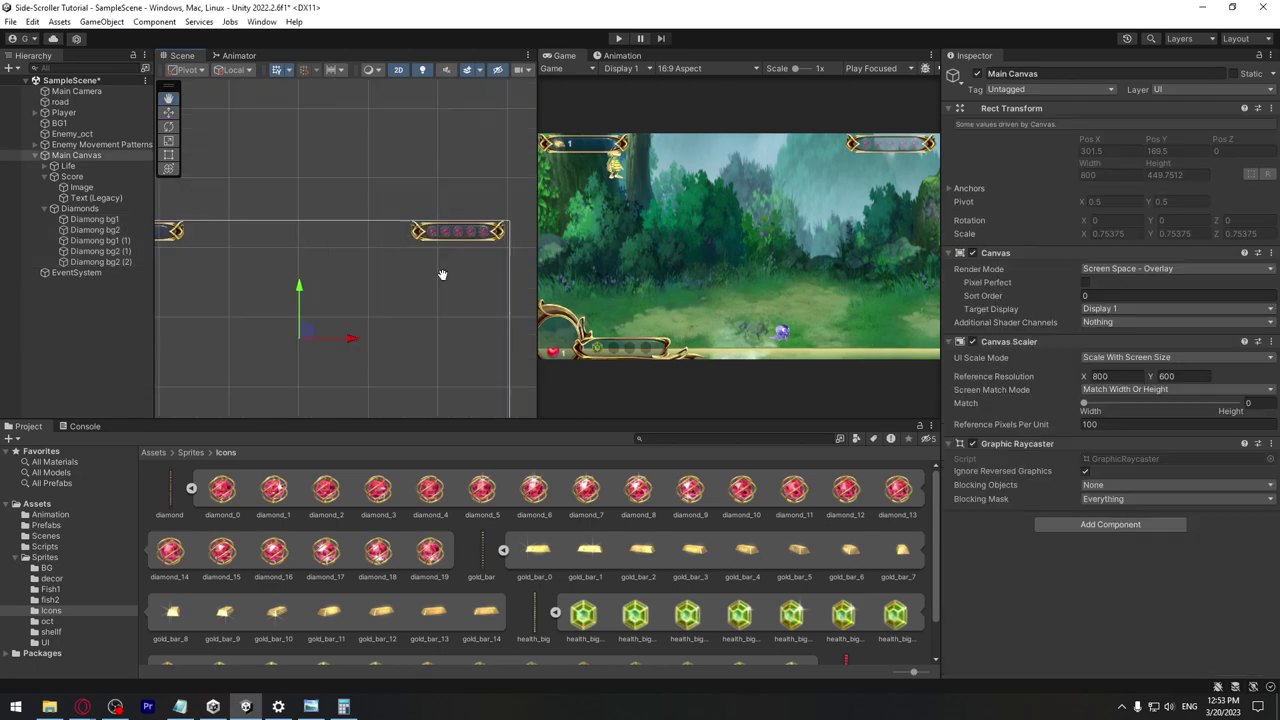
{"action": "middle_click_drag", "start_coordinate": [443, 277], "coordinate": [490, 192]}
{"action": "scroll", "coordinate": [470, 225], "scroll_direction": "down", "scroll_amount": 2}
{"action": "left_click", "coordinate": [470, 228]}
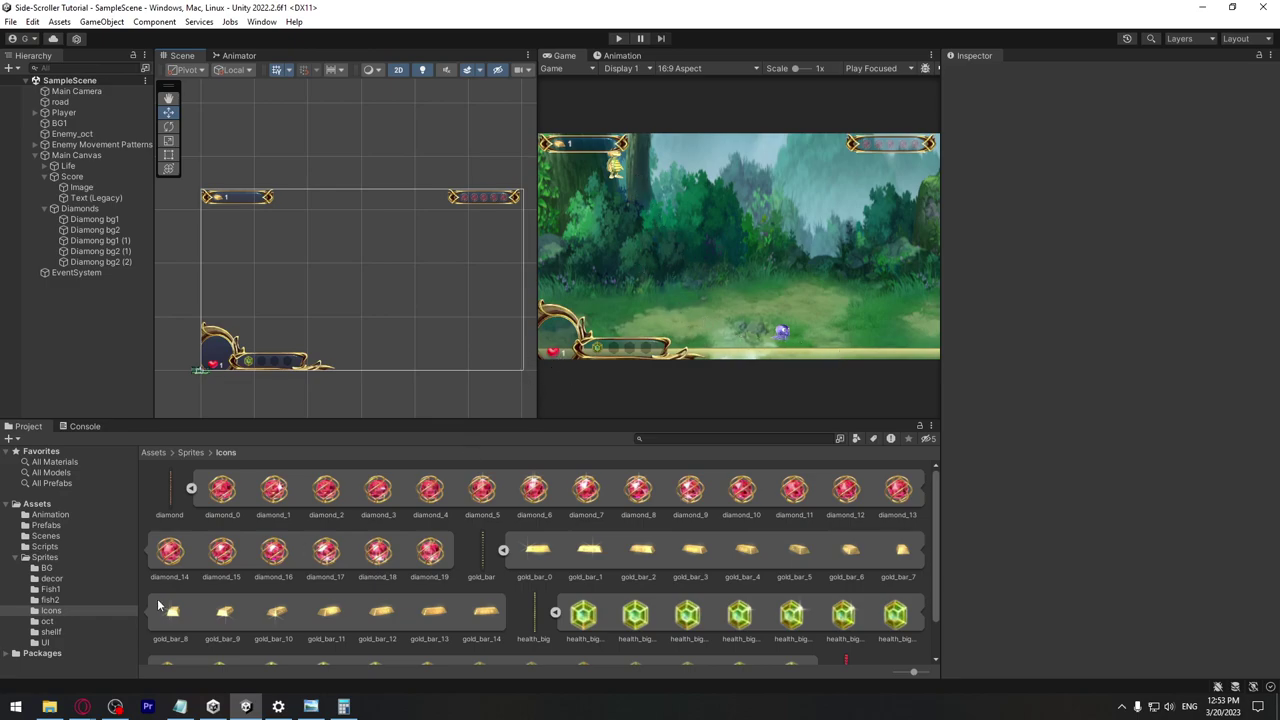
Open the CharacterController2D script from the project's Scripts folder in Visual Studio
{"action": "left_click", "coordinate": [191, 452]}
{"action": "left_click", "coordinate": [154, 452]}
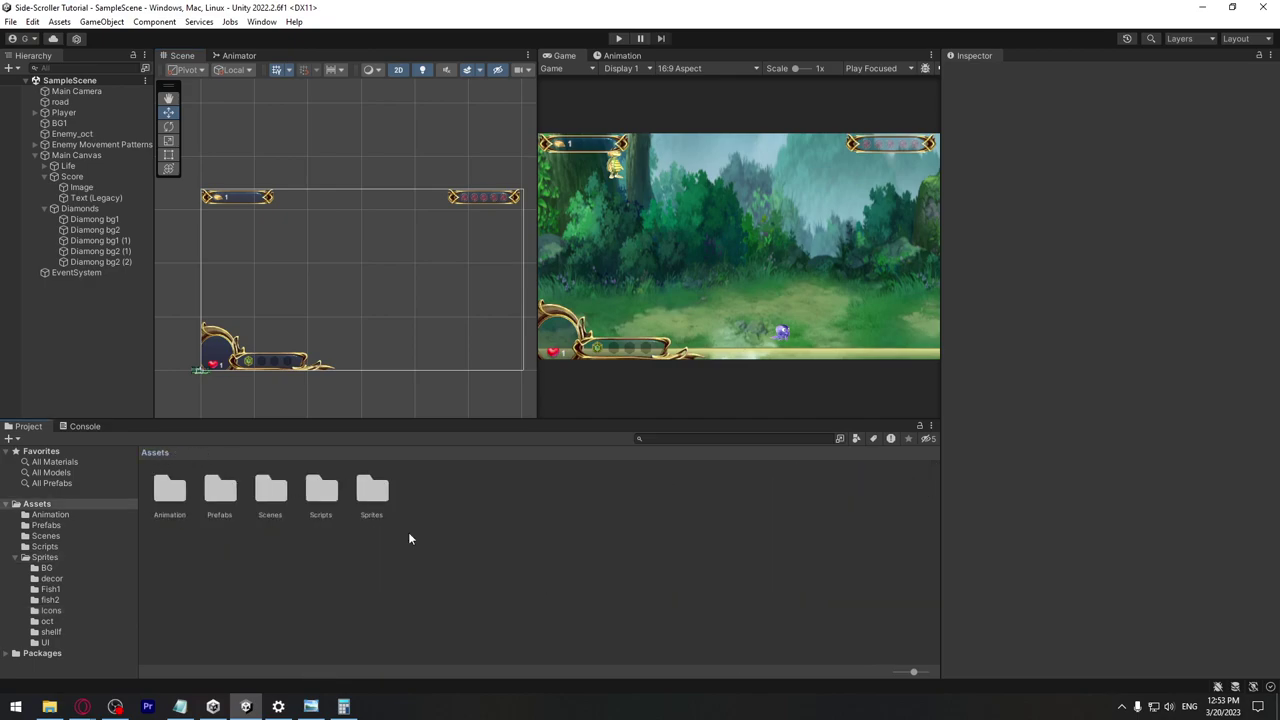
{"action": "double_click", "coordinate": [322, 492]}
{"action": "double_click", "coordinate": [281, 505]}
Declare an int field health = 5 below jumpForce in the CharacterController2D class and save the script
{"action": "scroll", "coordinate": [300, 325], "scroll_direction": "up", "scroll_amount": 15}
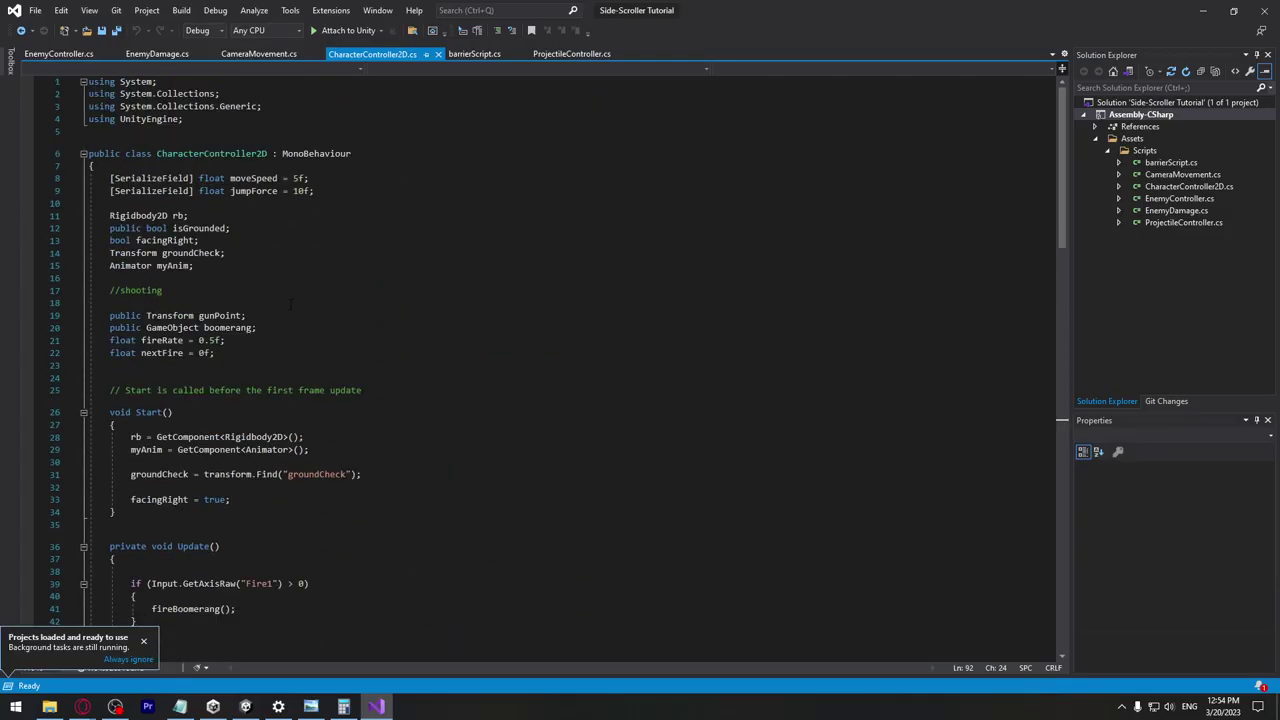
{"action": "left_click", "coordinate": [239, 207]}
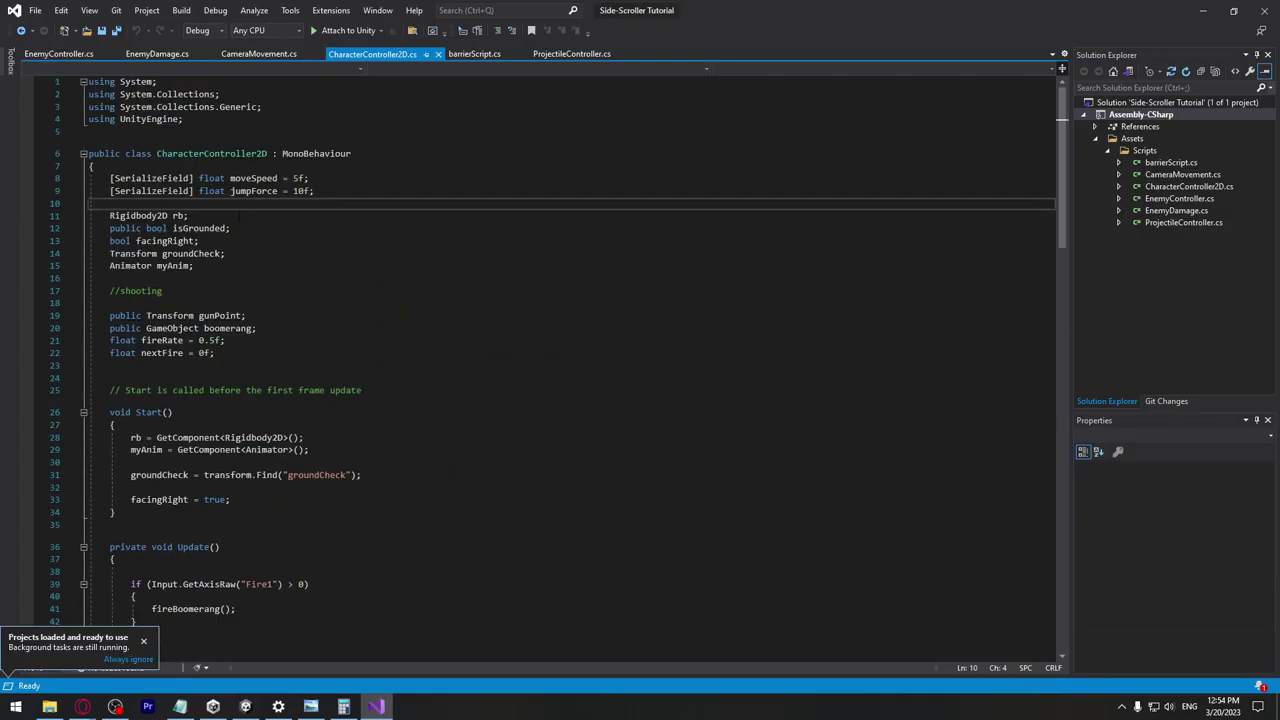
{"action": "key", "text": "Return"}
{"action": "key", "text": "Return"}
{"action": "key", "text": "Return"}
{"action": "key", "text": "Up"}
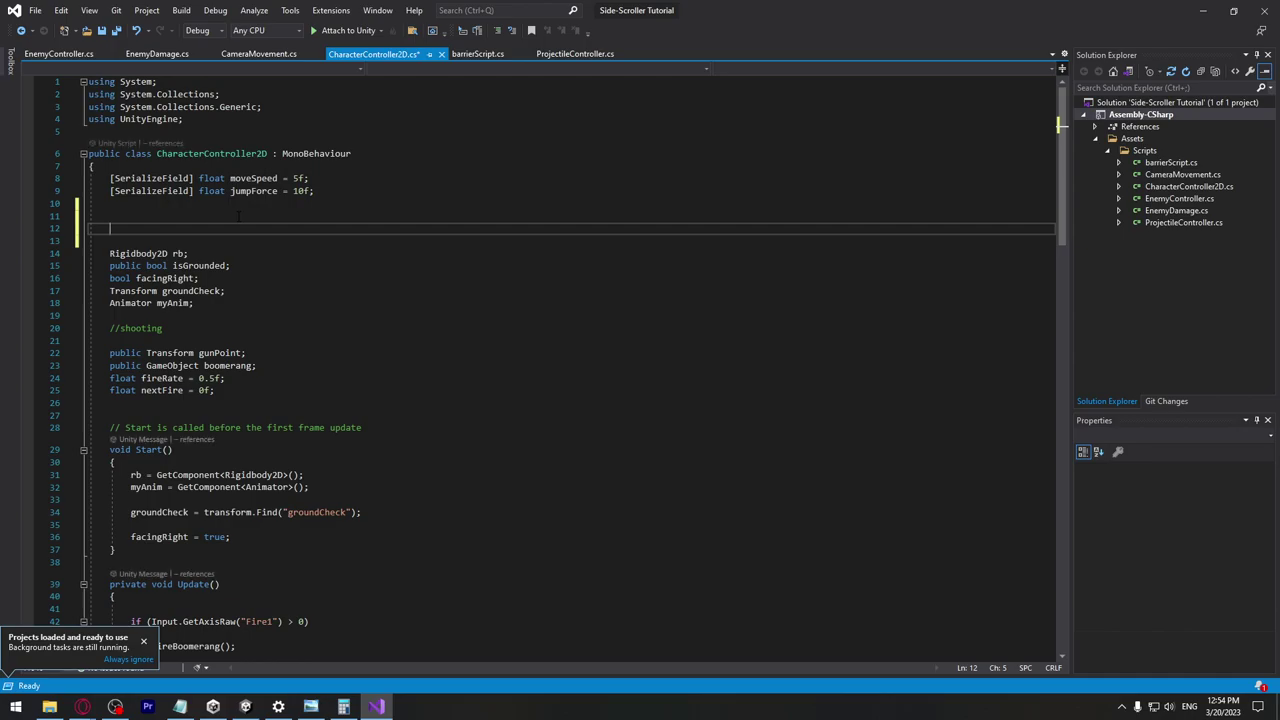
{"action": "key", "text": "ctrl+space"}
{"action": "type", "text": "int"}
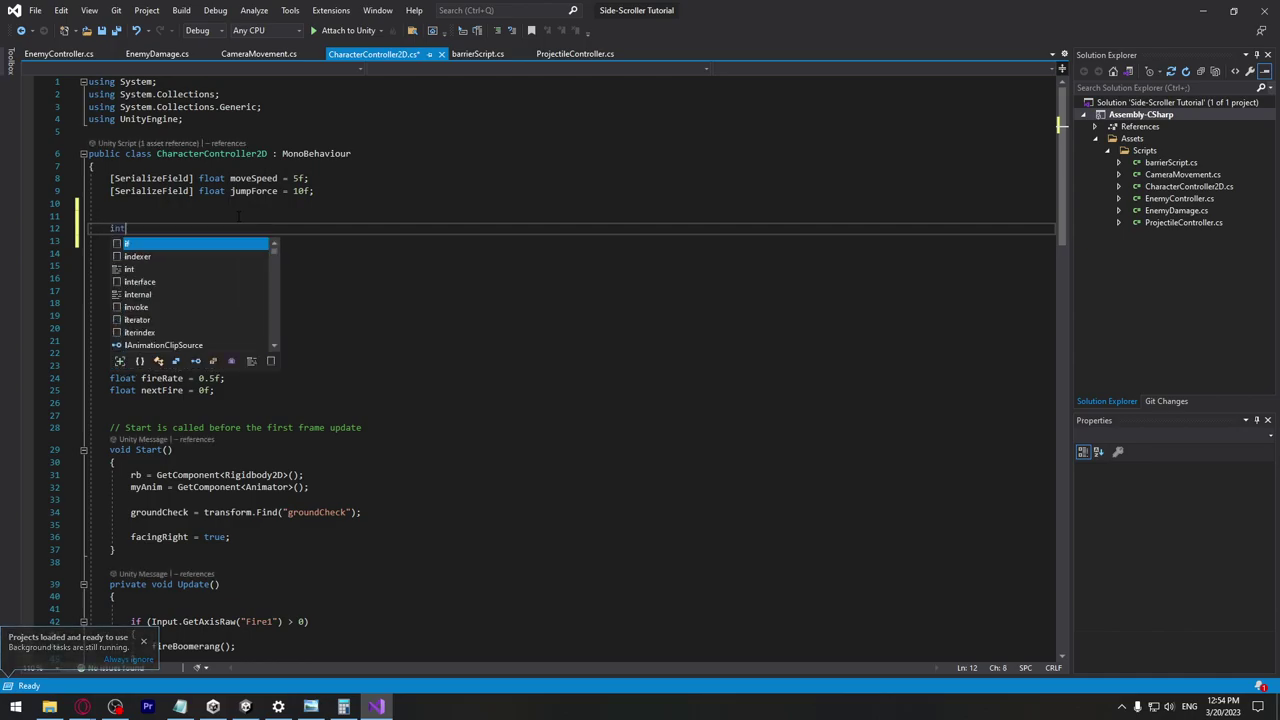
{"action": "type", "text": " health = 5;"}
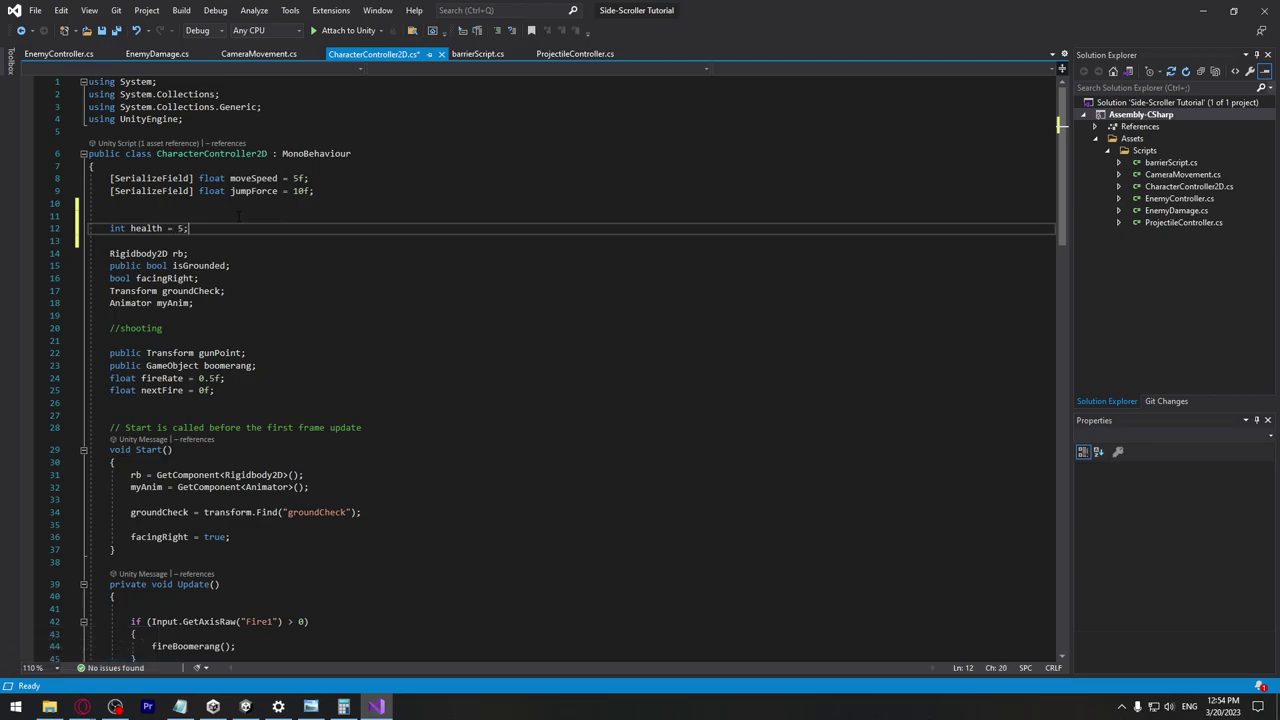
{"action": "key", "text": "ctrl+s"}
Insert blank lines at the start of the Update method, above the Fire1 check
{"action": "scroll", "coordinate": [305, 297], "scroll_direction": "down", "scroll_amount": 2}
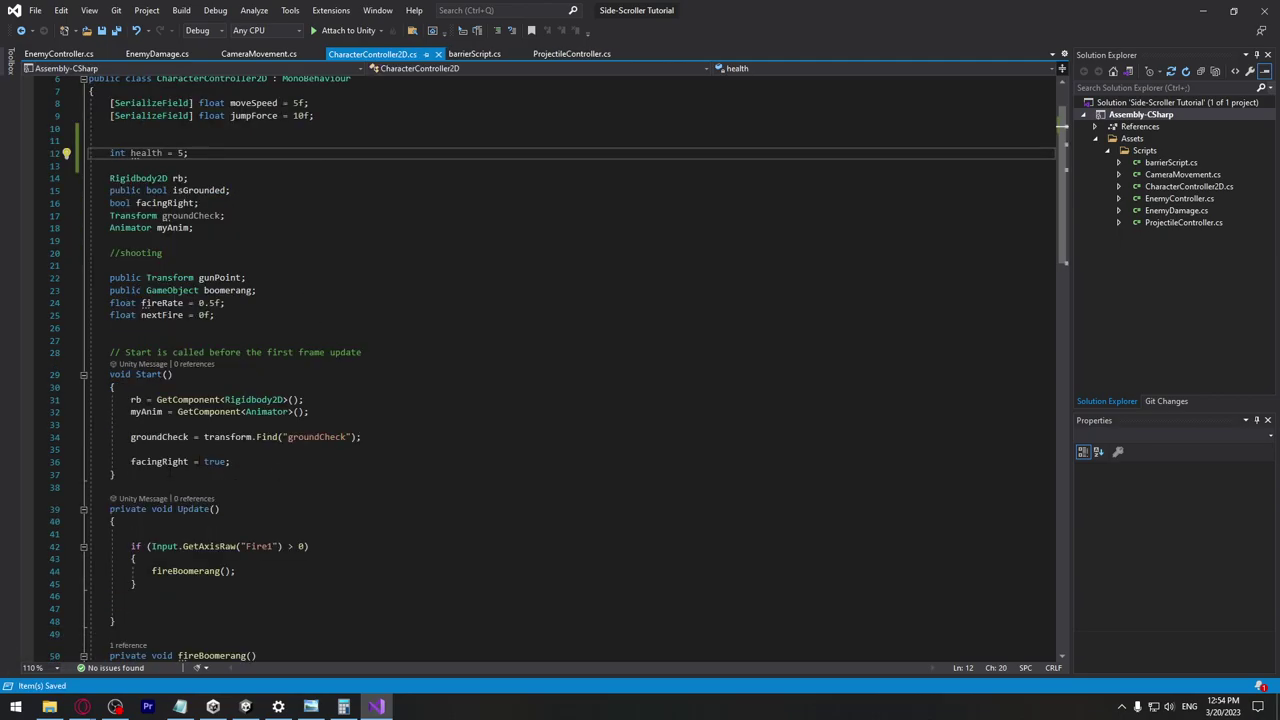
{"action": "left_click", "coordinate": [240, 521]}
{"action": "key", "text": "Return"}
{"action": "key", "text": "Return"}
{"action": "key", "text": "Return"}
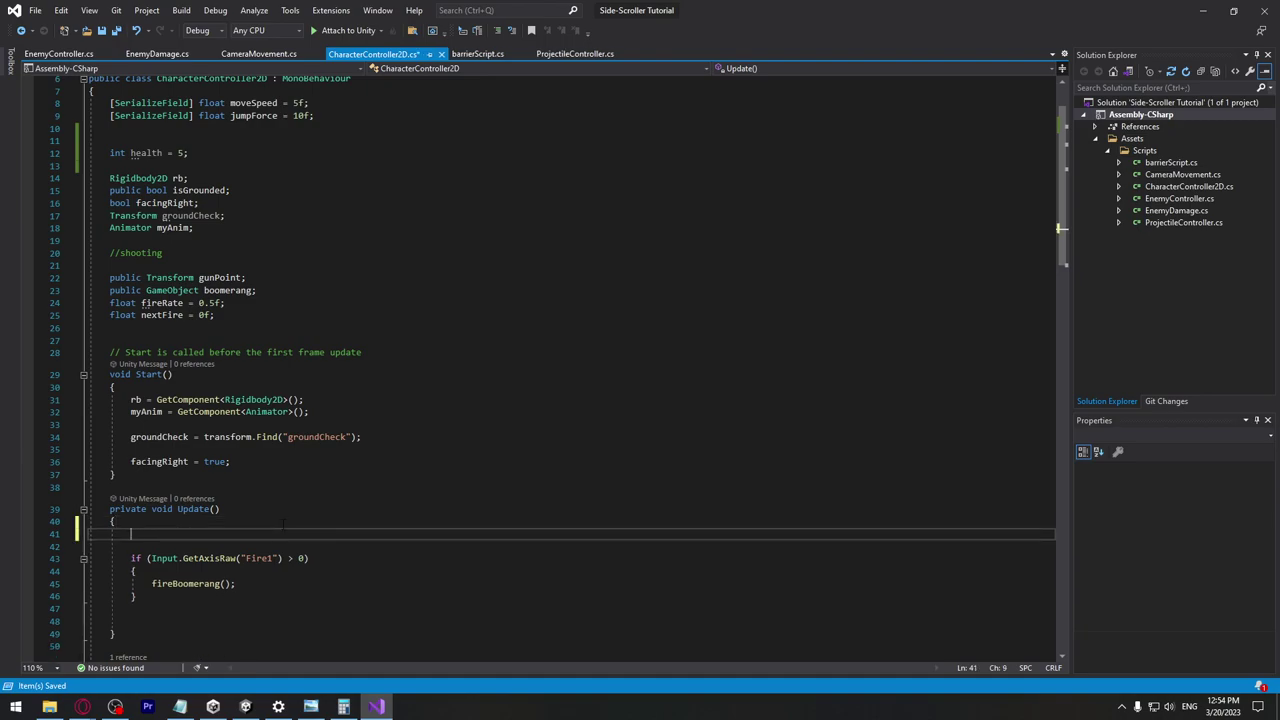
{"action": "key", "text": "Up"}
Switch to Unity, expand the Life panel and inspect its Text (Legacy) child
{"action": "scroll", "coordinate": [142, 540], "scroll_direction": "up", "scroll_amount": 2}
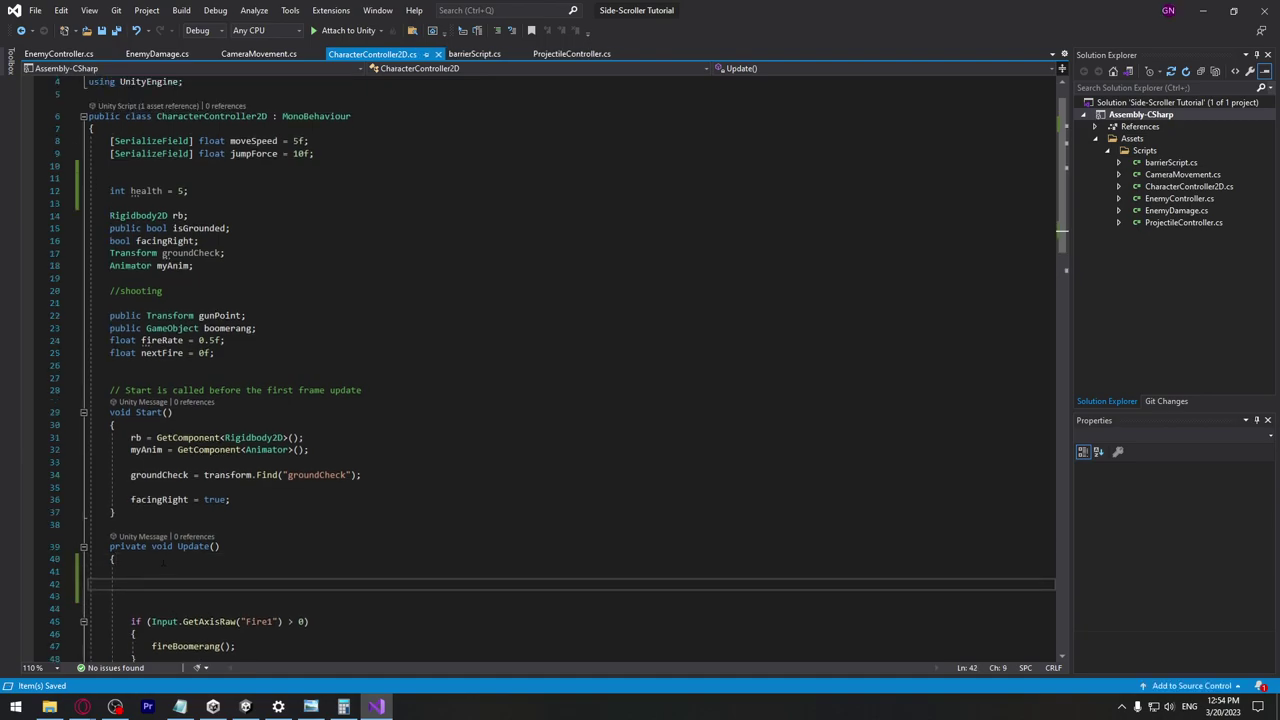
{"action": "key", "text": "alt+Tab"}
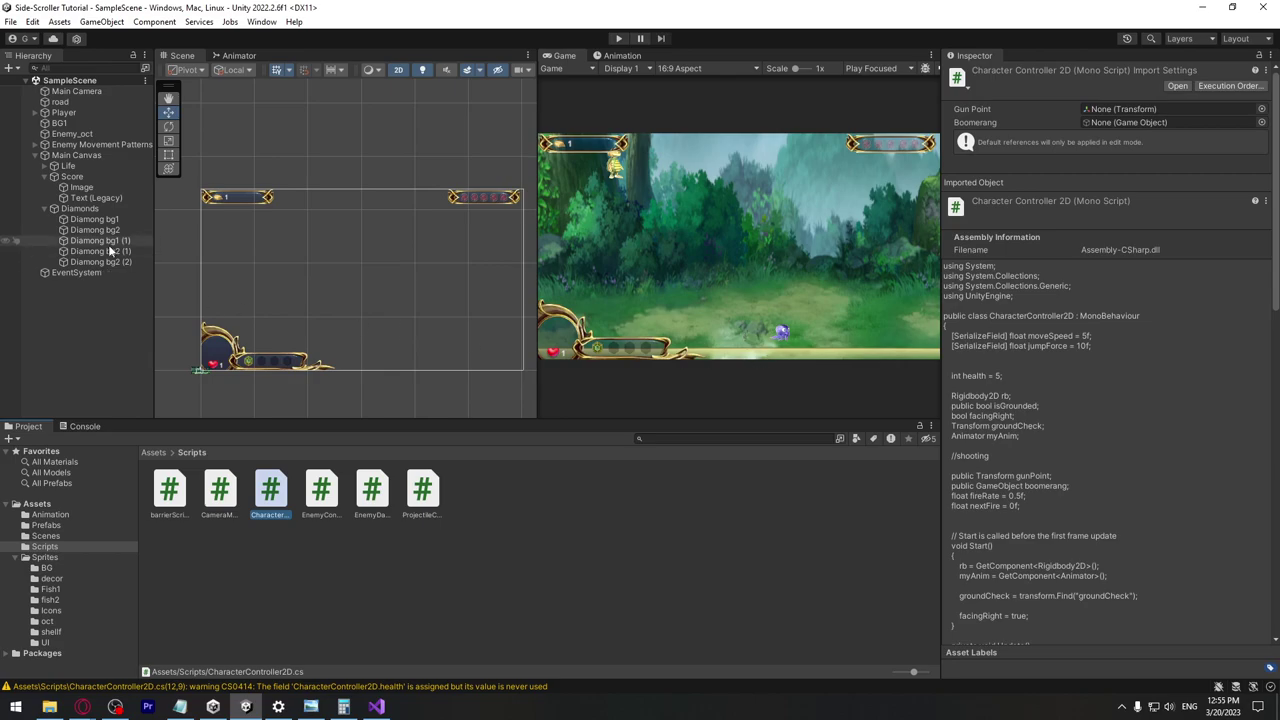
{"action": "left_click", "coordinate": [49, 167]}
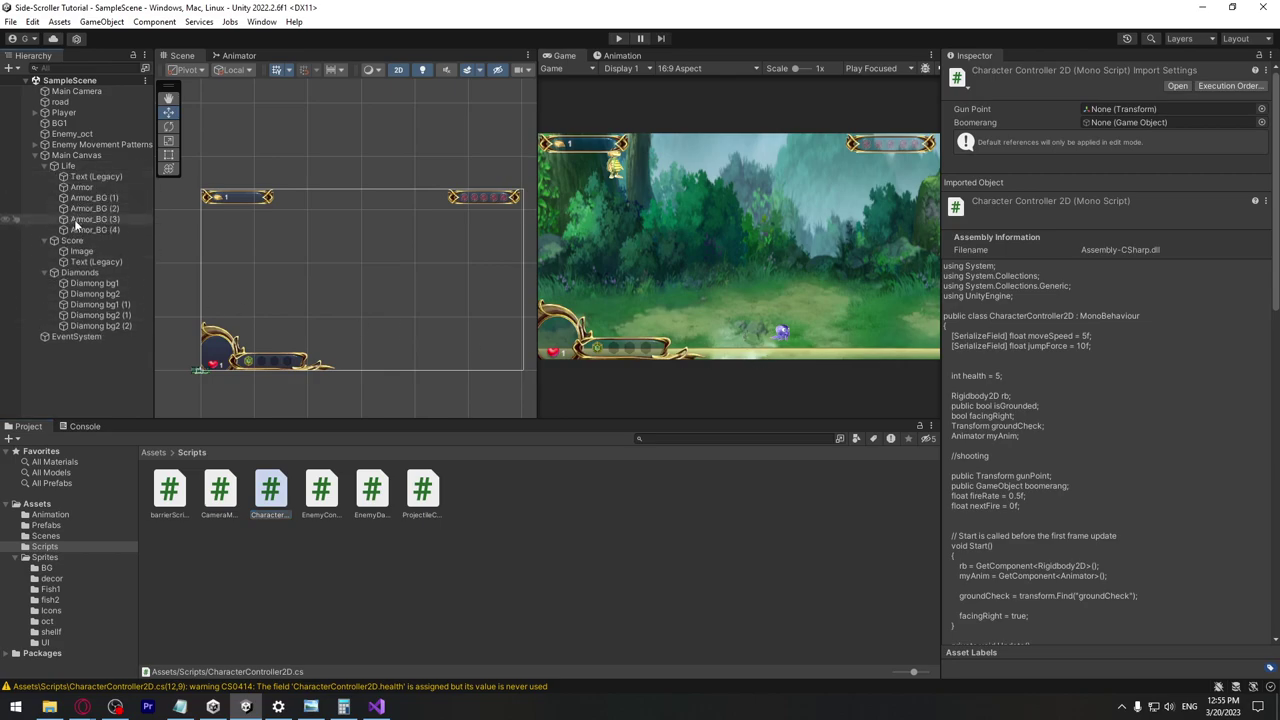
{"action": "left_click", "coordinate": [70, 177]}
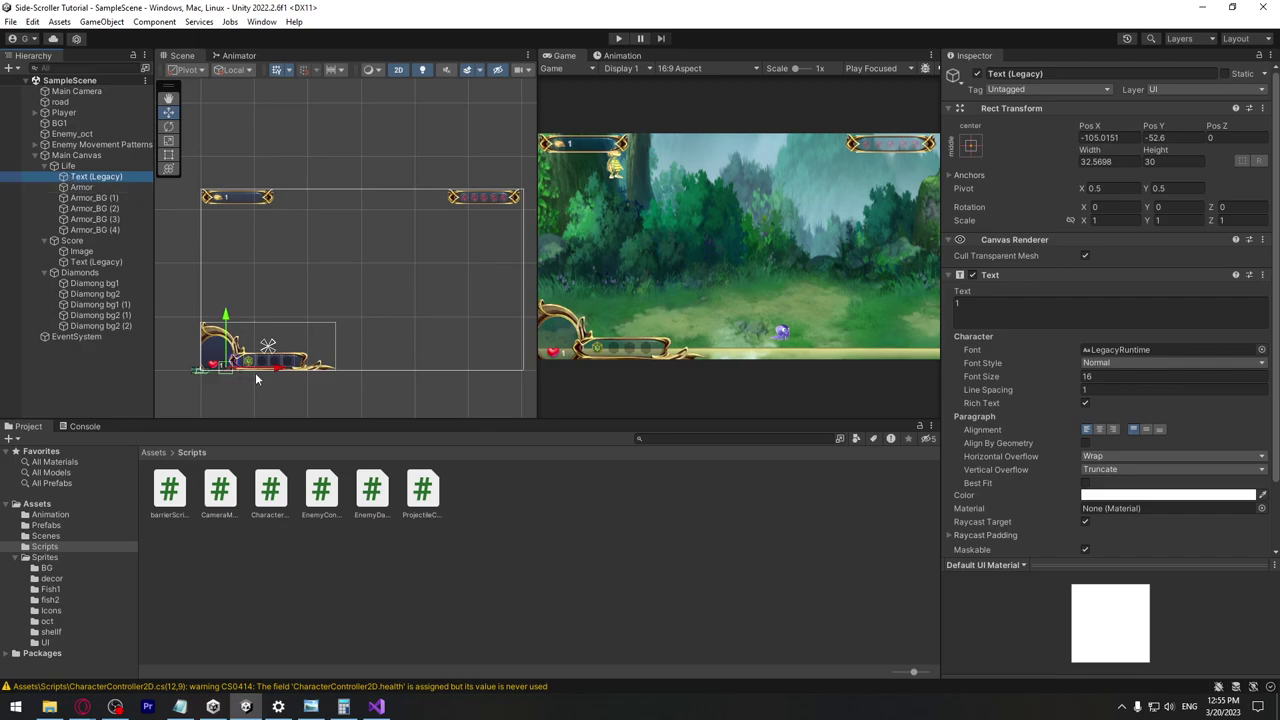
Switch to Visual Studio and add using UnityEngine.UI; below the existing using directives in CharacterController2D
{"action": "left_click", "coordinate": [376, 706]}
{"action": "left_click", "coordinate": [192, 119]}
{"action": "key", "text": "Return"}
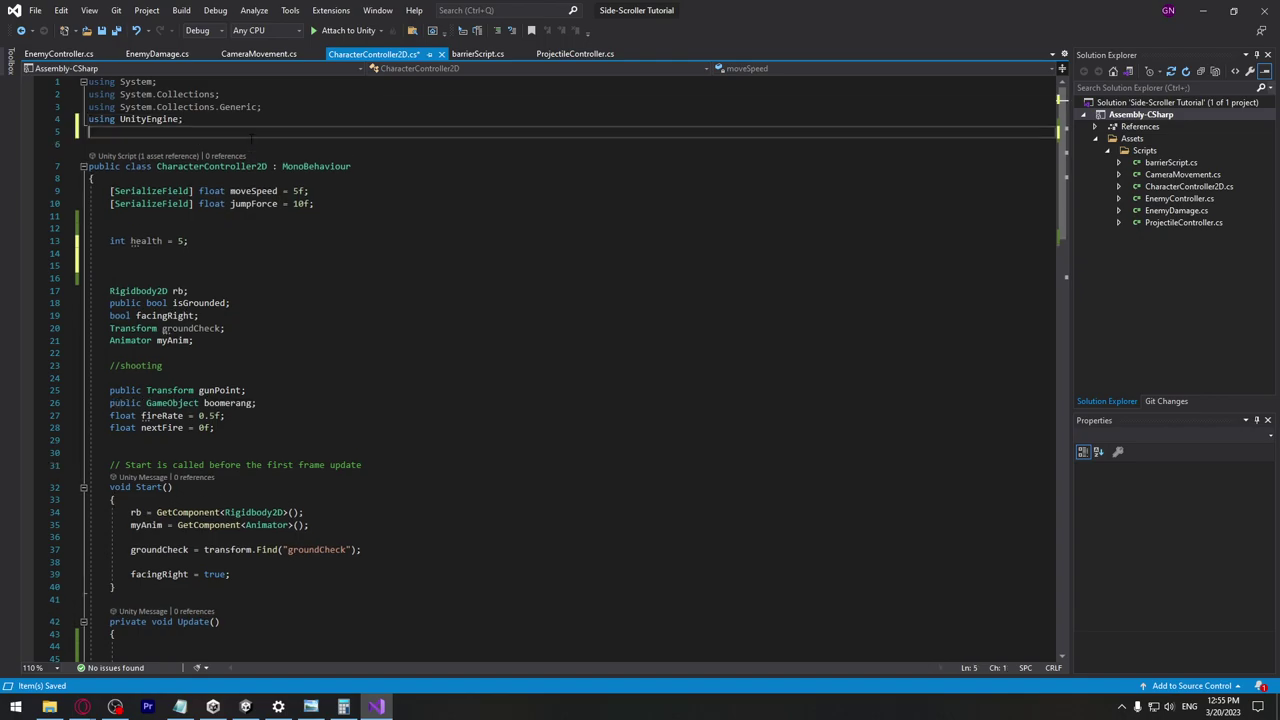
{"action": "type", "text": "using "}
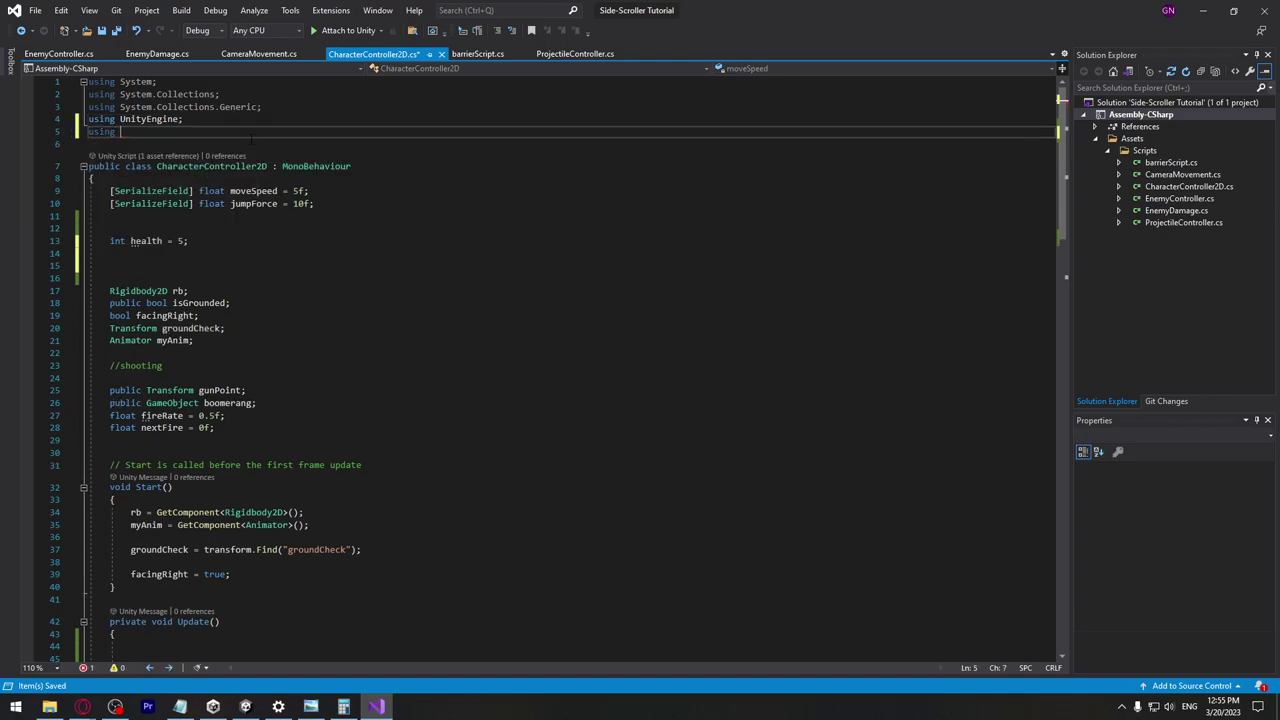
{"action": "type", "text": "UnityE"}
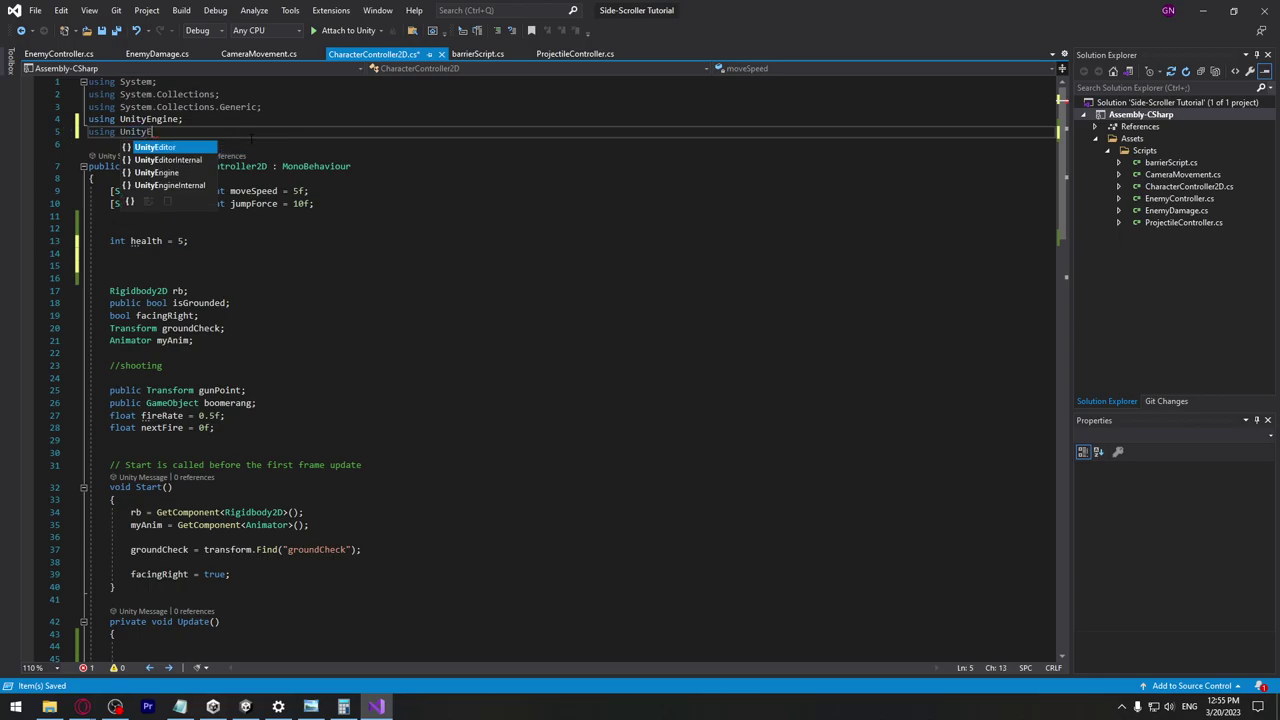
{"action": "type", "text": "ngine.UI"}
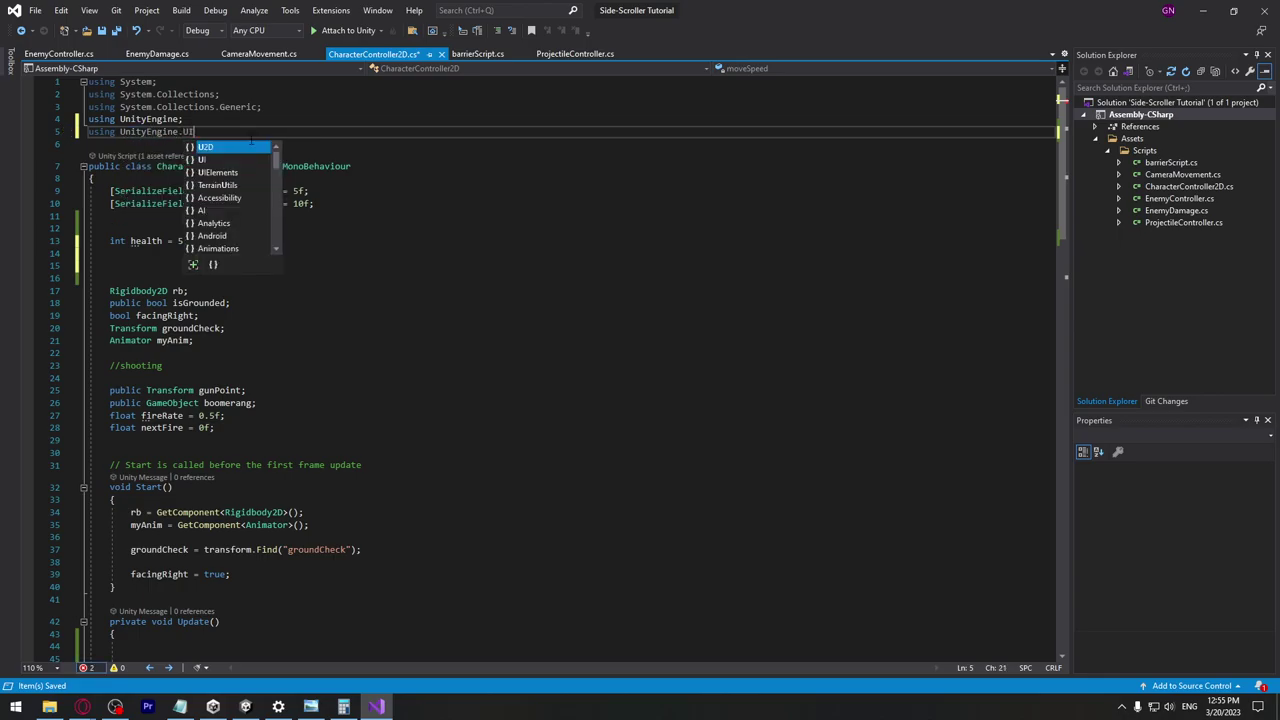
{"action": "type", "text": ";"}
Declare a [SerializeField] Text field named healthTxt below the health field and save the script
{"action": "left_click", "coordinate": [131, 254]}
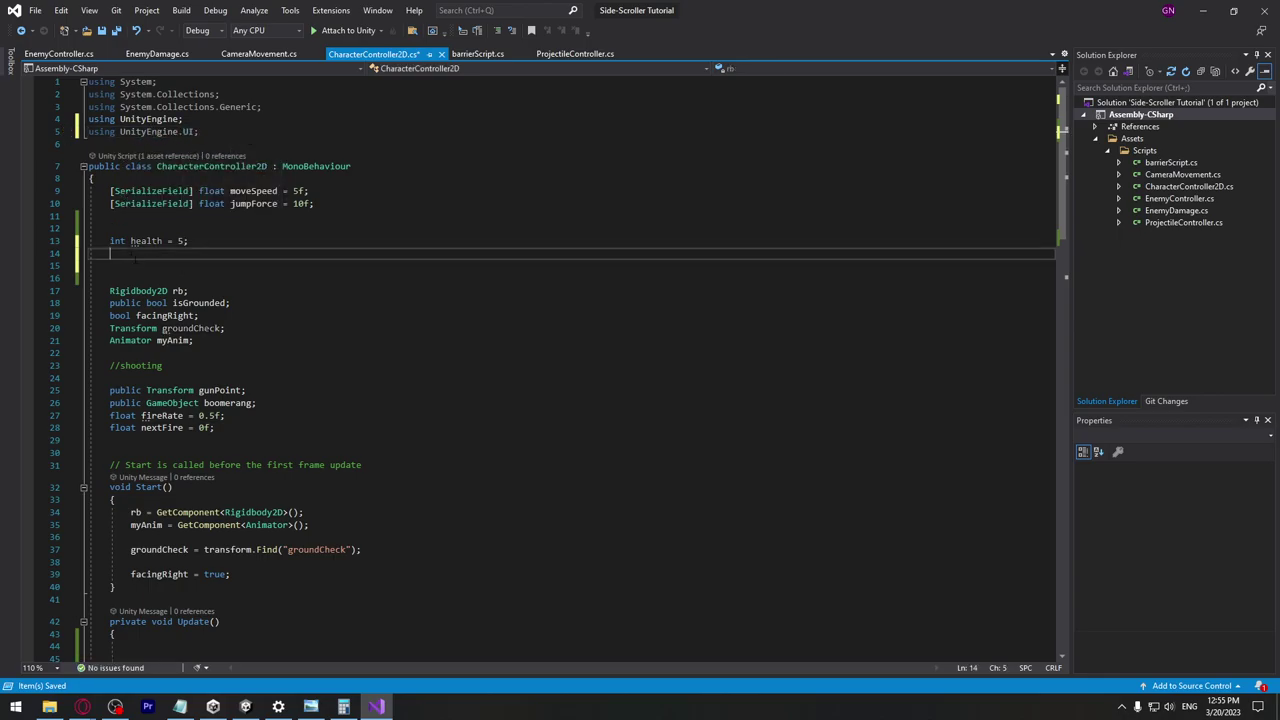
{"action": "type", "text": "[SerializeField] Text "}
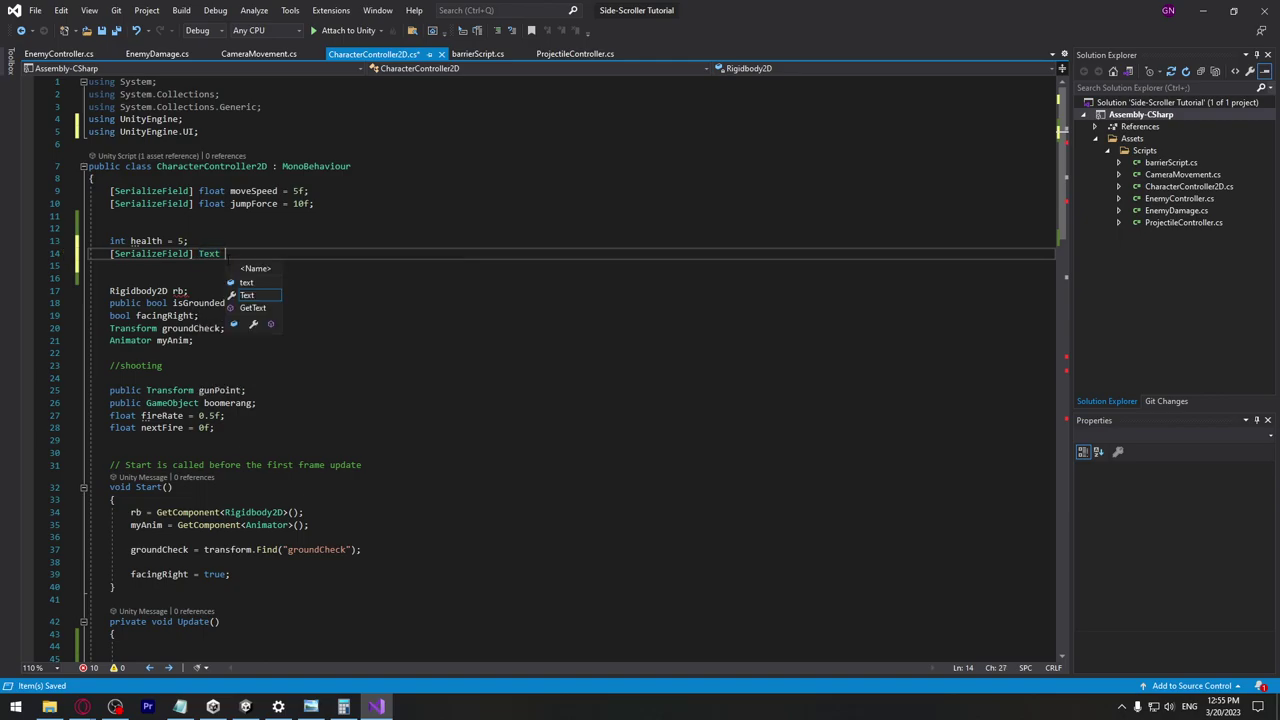
{"action": "type", "text": "health;"}
{"action": "key", "text": "ctrl+s"}
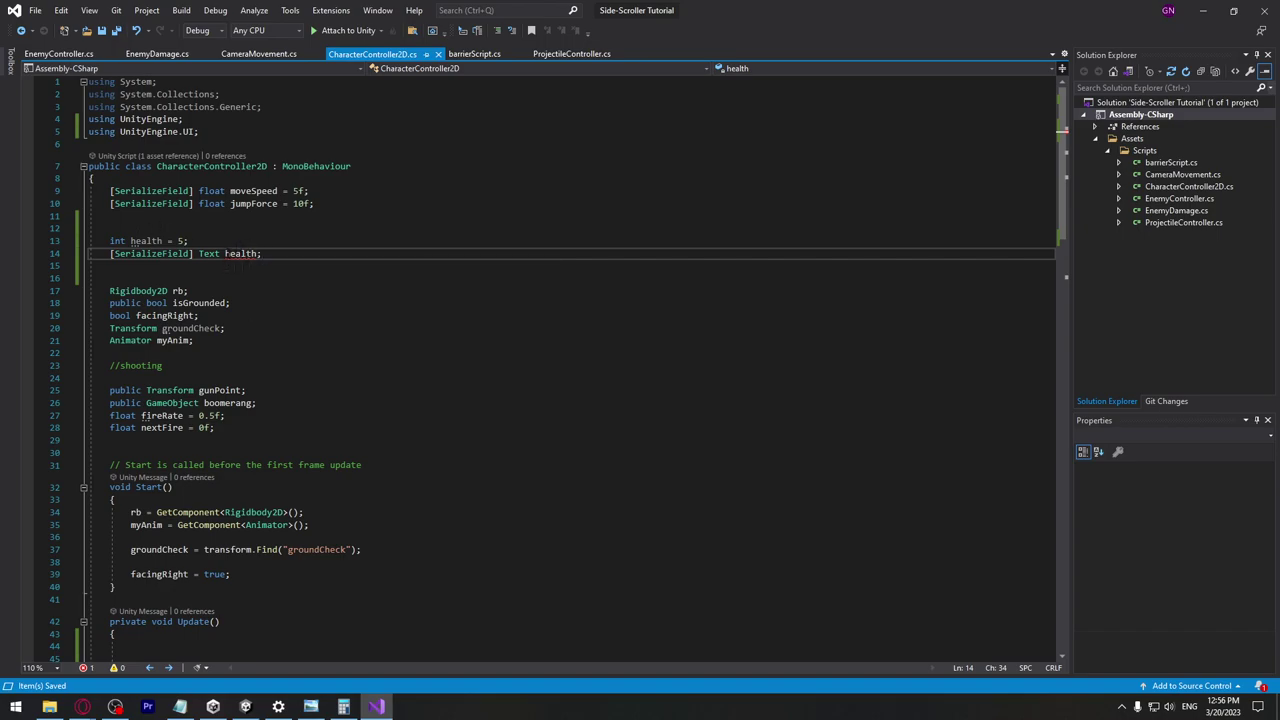
{"action": "key", "text": "Left"}
{"action": "type", "text": "Txt"}
{"action": "key", "text": "ctrl+s"}
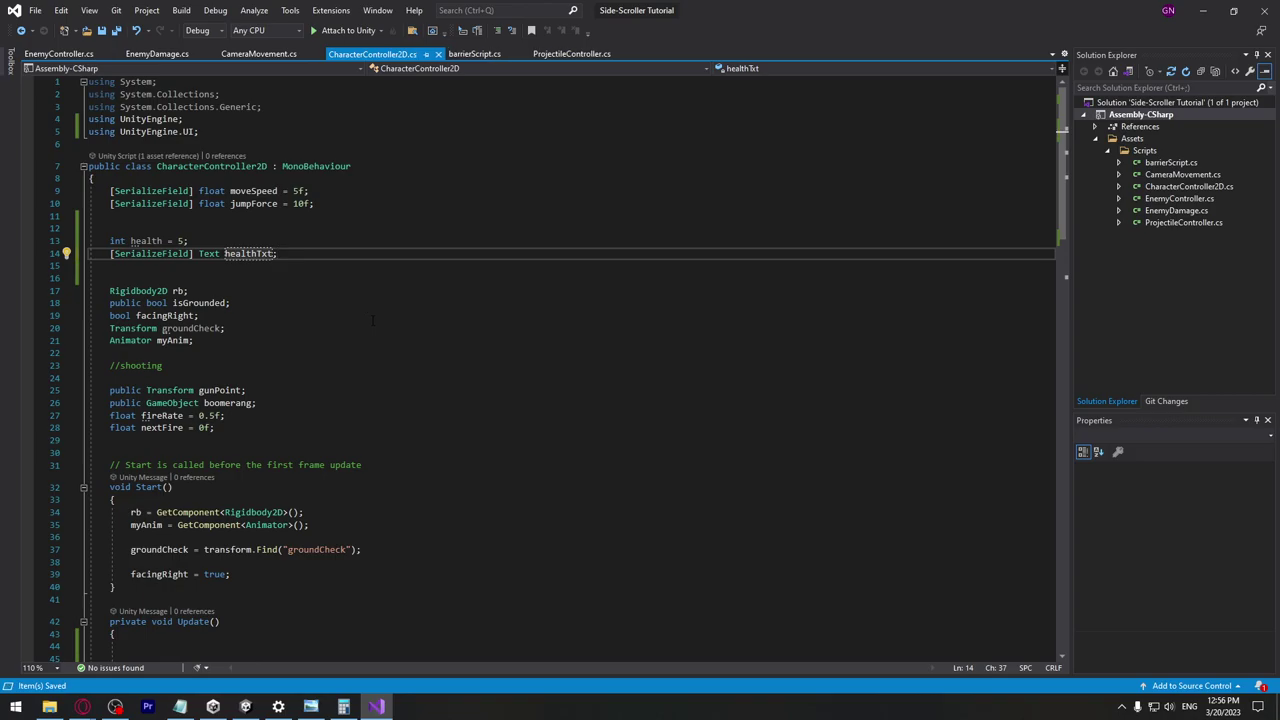
Add healthTxt.text = health.ToString(); at the start of the Update method and save the script
{"action": "scroll", "coordinate": [350, 405], "scroll_direction": "down", "scroll_amount": 2}
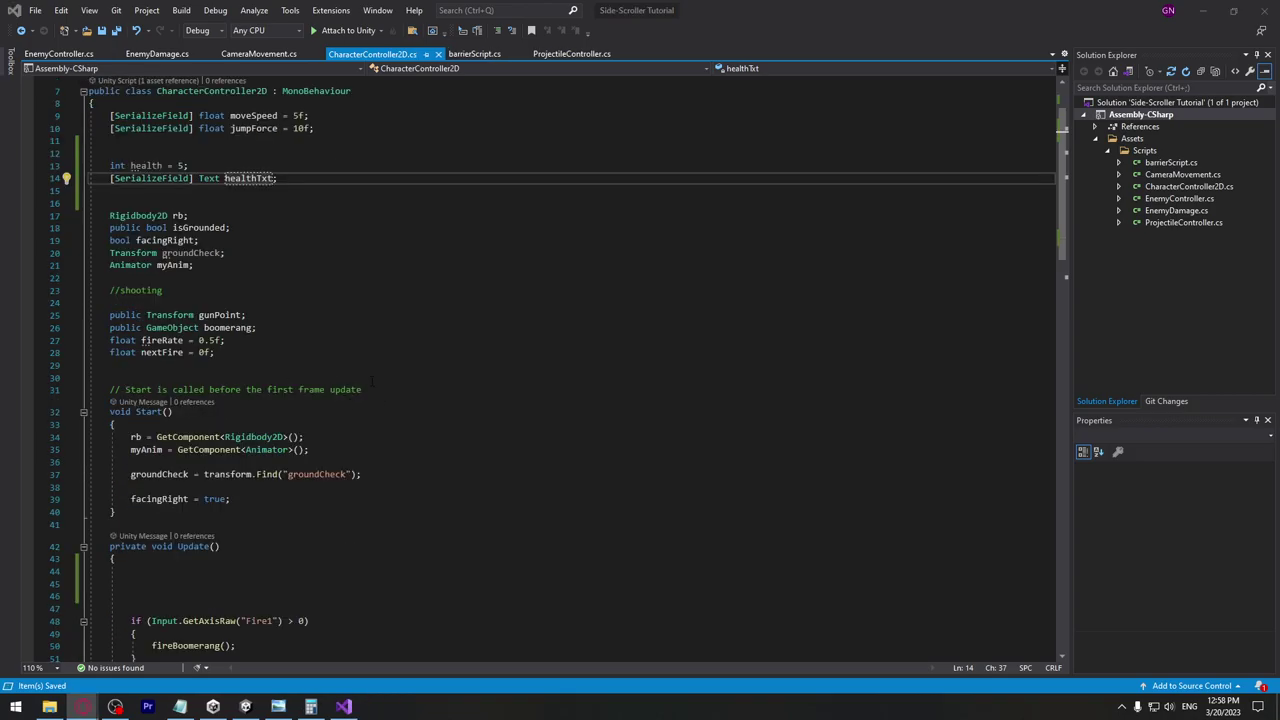
{"action": "scroll", "coordinate": [400, 403], "scroll_direction": "down", "scroll_amount": 1}
{"action": "left_click", "coordinate": [153, 545]}
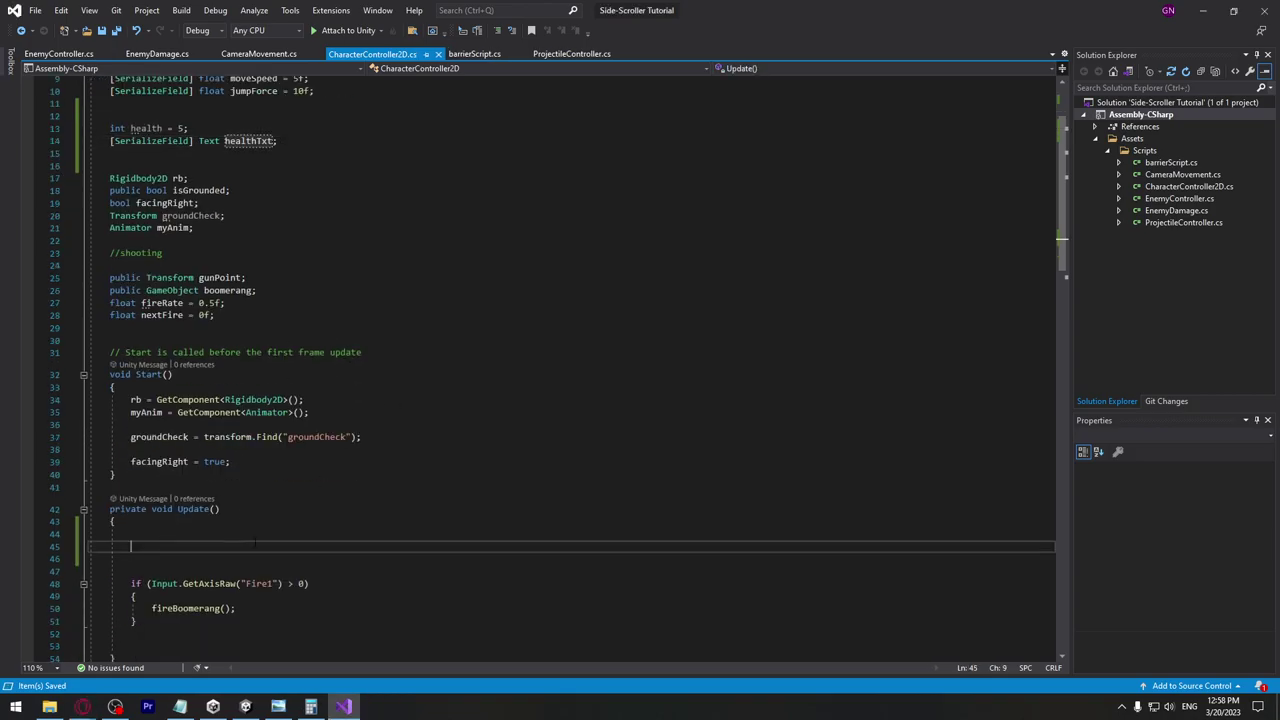
{"action": "type", "text": "healt"}
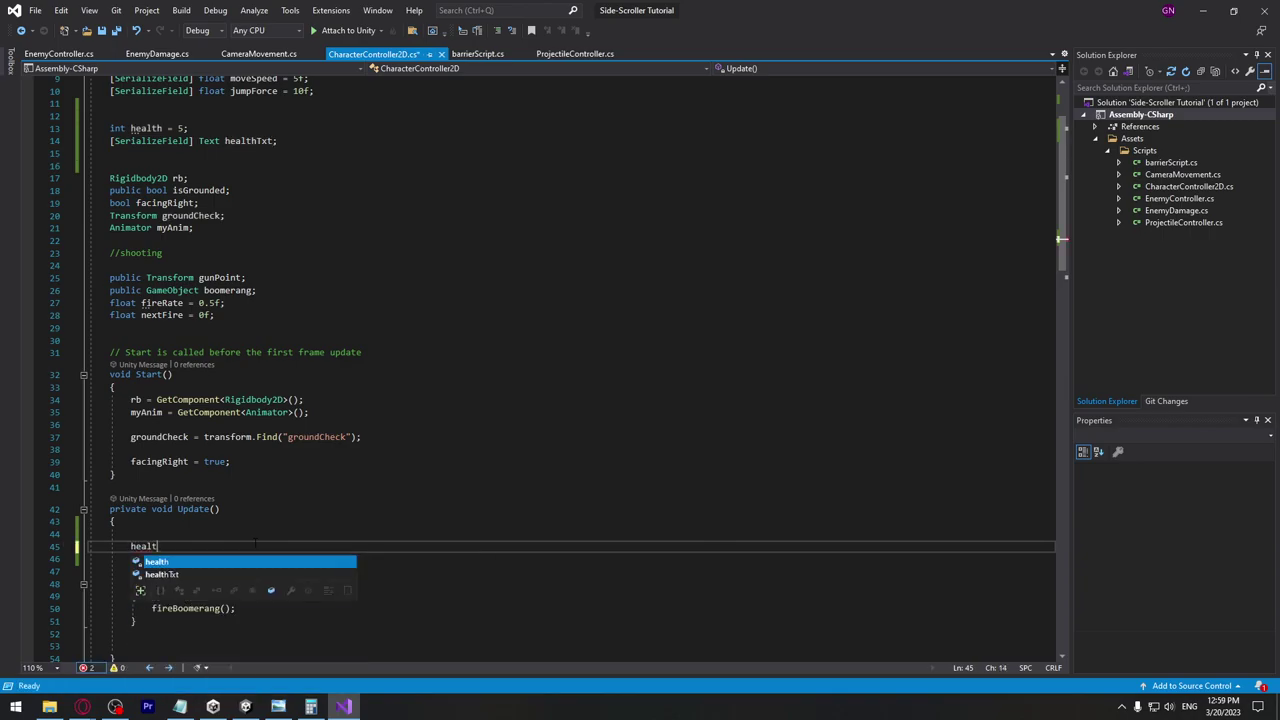
{"action": "key", "text": "Escape"}
{"action": "key", "text": "BackSpace"}
{"action": "key", "text": "BackSpace"}
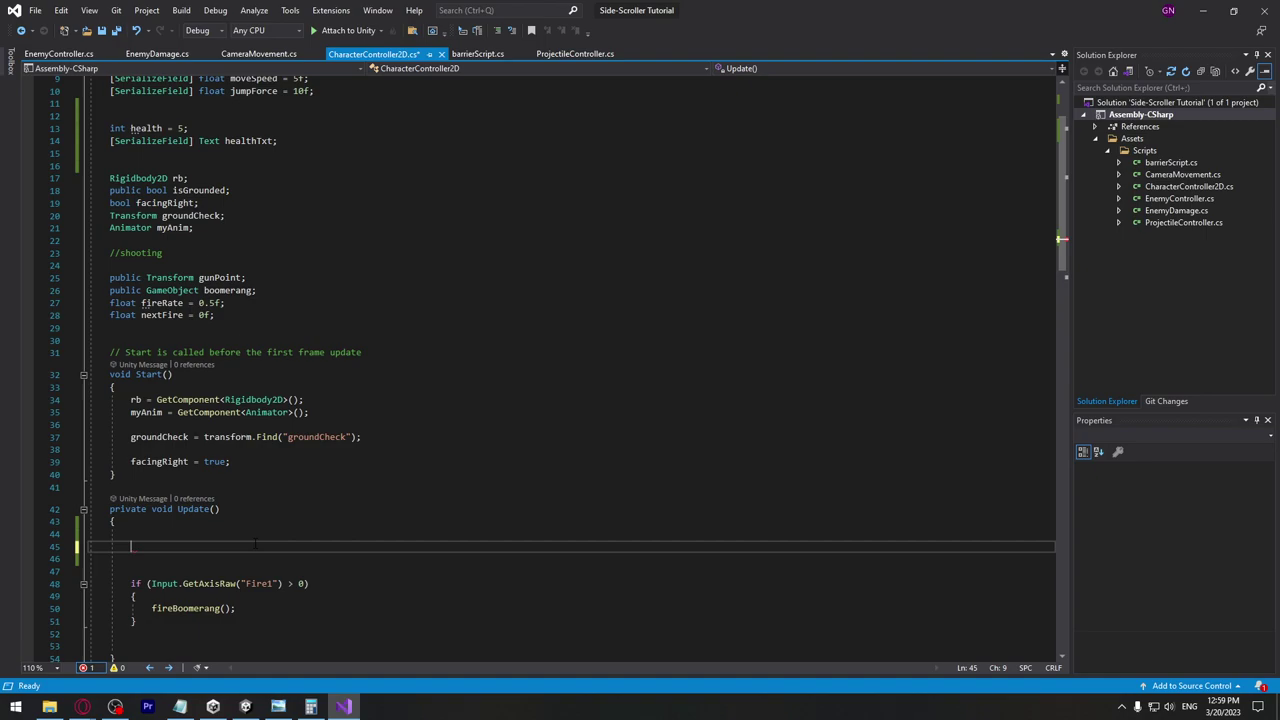
{"action": "type", "text": "althTxt"}
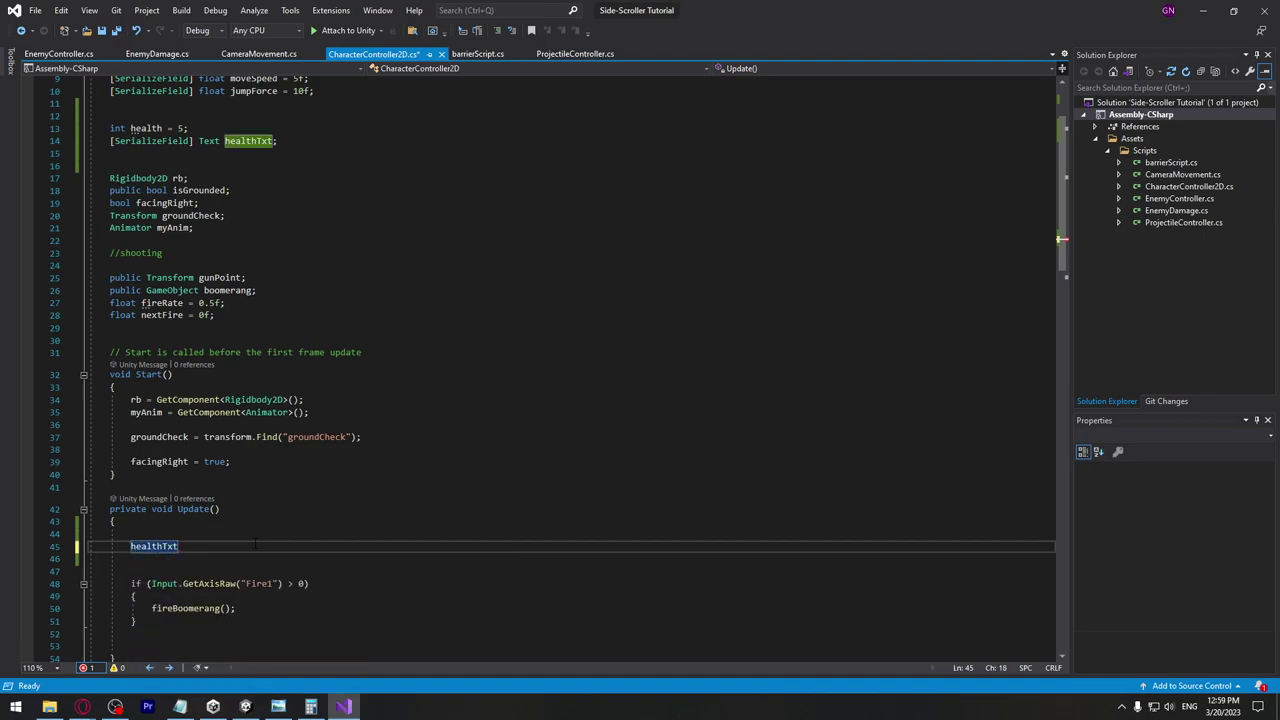
{"action": "type", "text": ".text"}
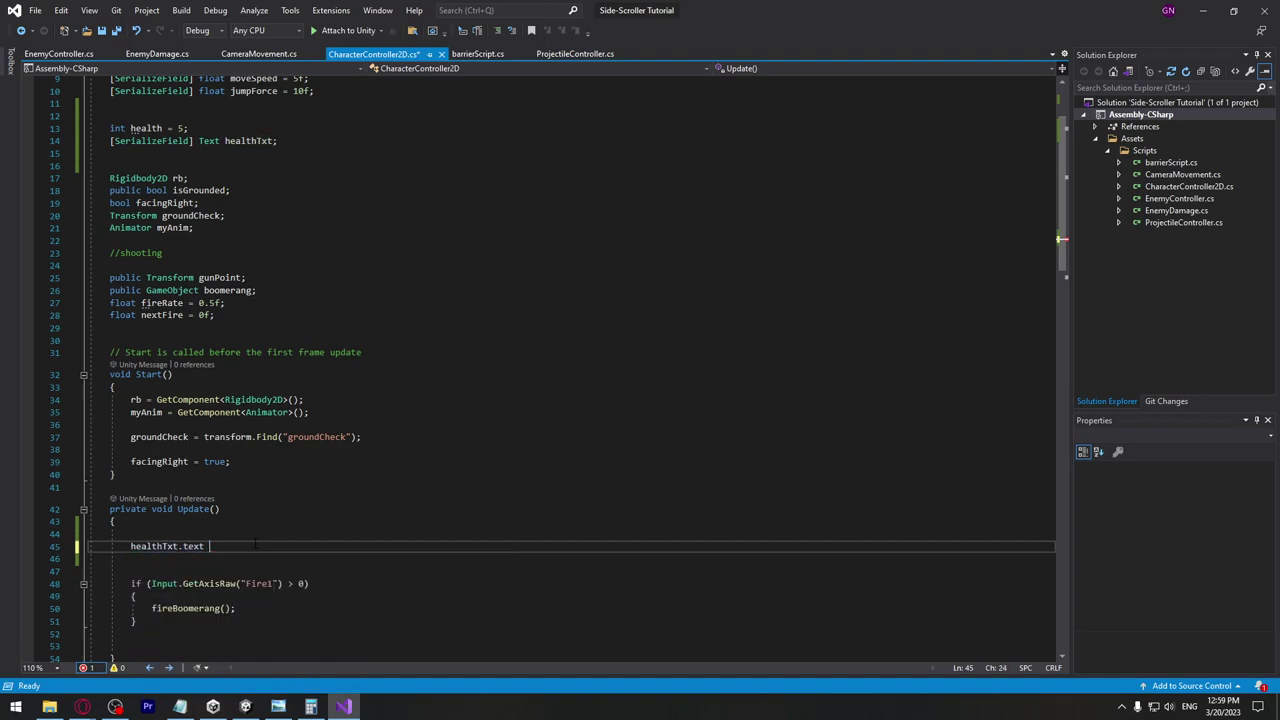
{"action": "type", "text": " = "}
{"action": "type", "text": "healt"}
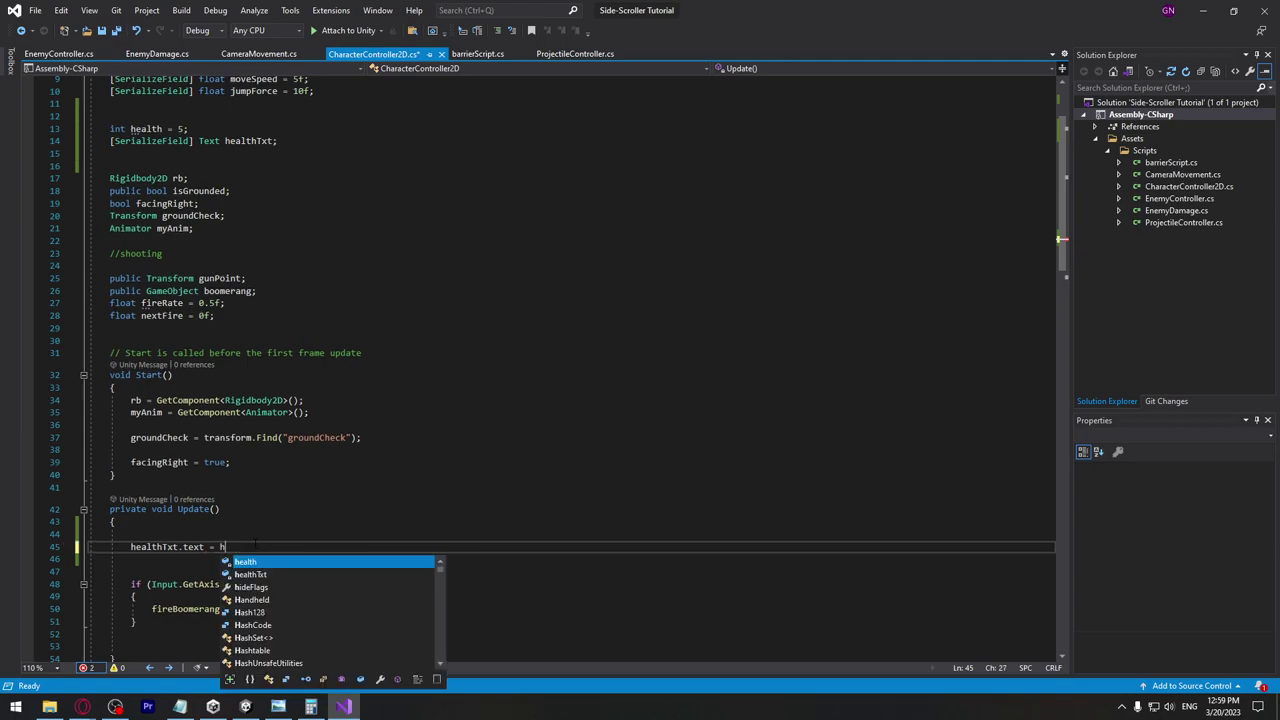
{"action": "key", "text": "Tab"}
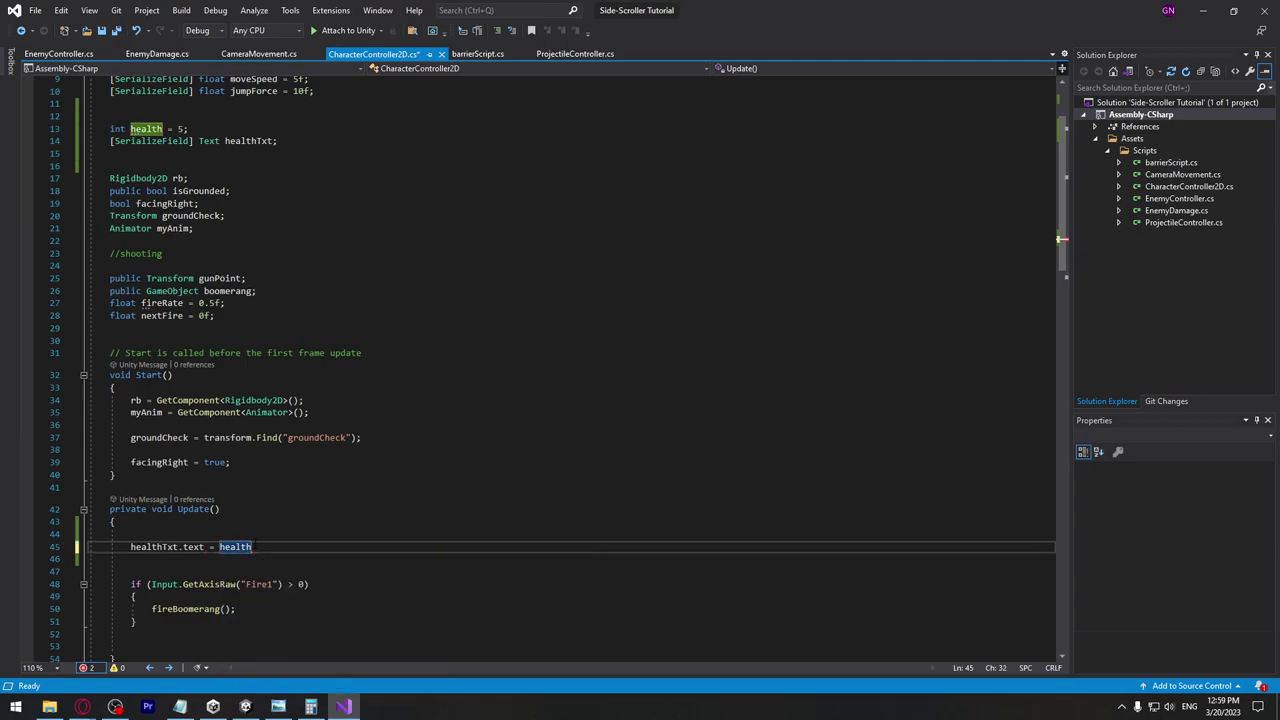
{"action": "type", "text": "."}
{"action": "key", "text": "Tab"}
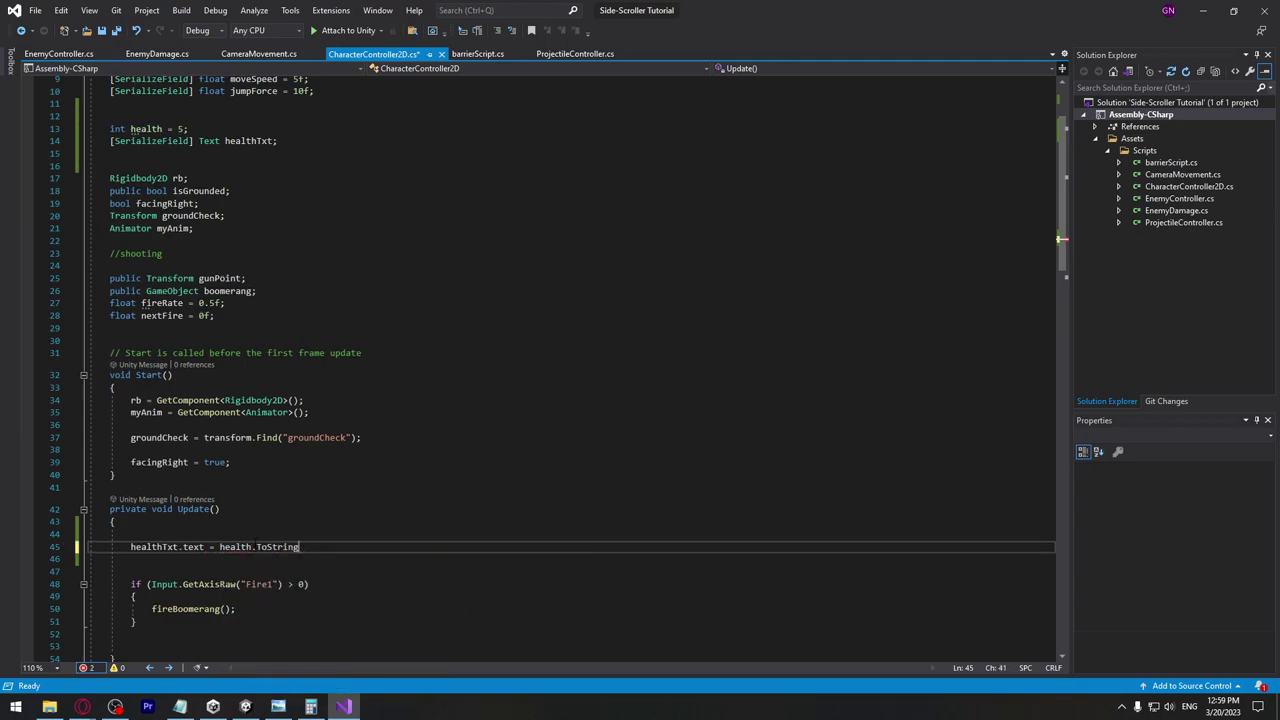
{"action": "type", "text": "();"}
{"action": "key", "text": "ctrl+s"}
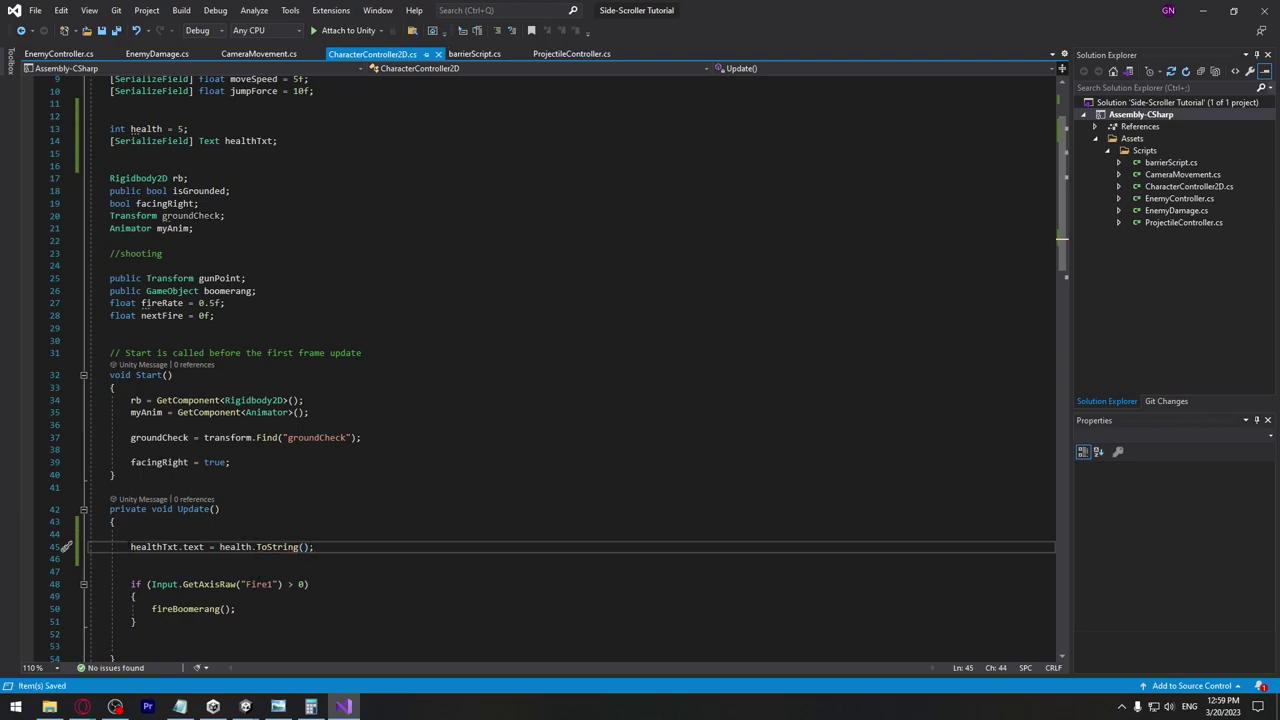
Examine the parts of the healthTxt.text assignment in Update and the value in the health field's declaration
{"action": "key", "text": "Home"}
{"action": "key", "text": "shift+Right"}
{"action": "key", "text": "shift+Right"}
{"action": "key", "text": "shift+Right"}
{"action": "key", "text": "shift+Right"}
{"action": "key", "text": "shift+Right"}
{"action": "key", "text": "shift+Right"}
{"action": "key", "text": "shift+Right"}
{"action": "key", "text": "shift+Right"}
{"action": "key", "text": "shift+Right"}
{"action": "key", "text": "shift+Right"}
{"action": "key", "text": "shift+Right"}
{"action": "key", "text": "shift+Right"}
{"action": "key", "text": "shift+Right"}
{"action": "key", "text": "shift+Right"}
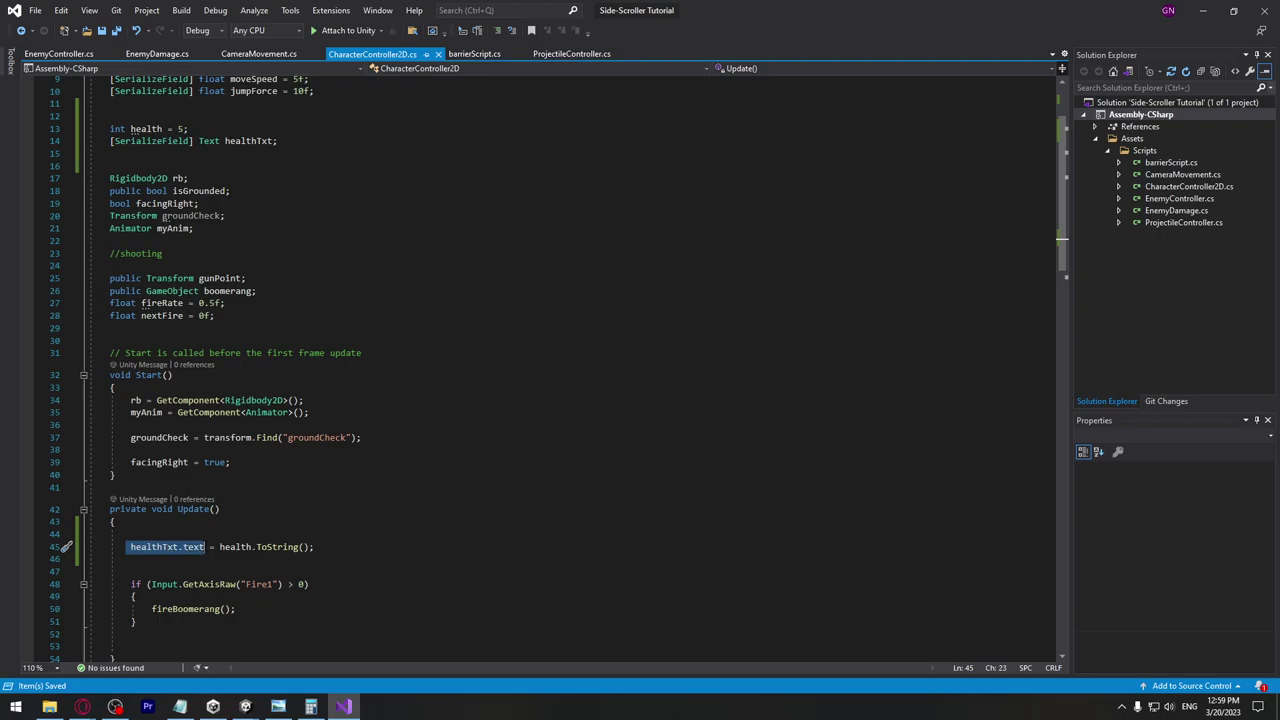
{"action": "mouse_move", "coordinate": [190, 546]}
{"action": "left_click", "coordinate": [245, 547]}
{"action": "double_click", "coordinate": [245, 547]}
{"action": "left_click", "coordinate": [180, 128]}
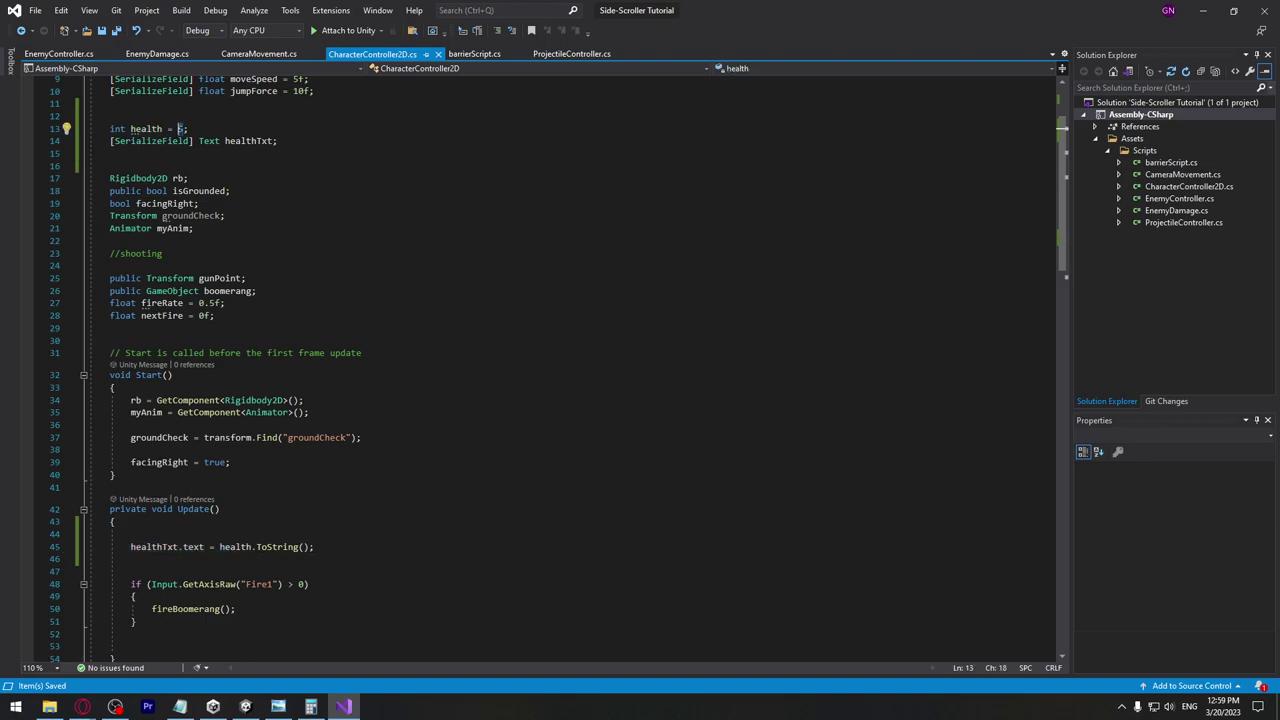
{"action": "left_click_drag", "start_coordinate": [256, 547], "coordinate": [312, 547]}
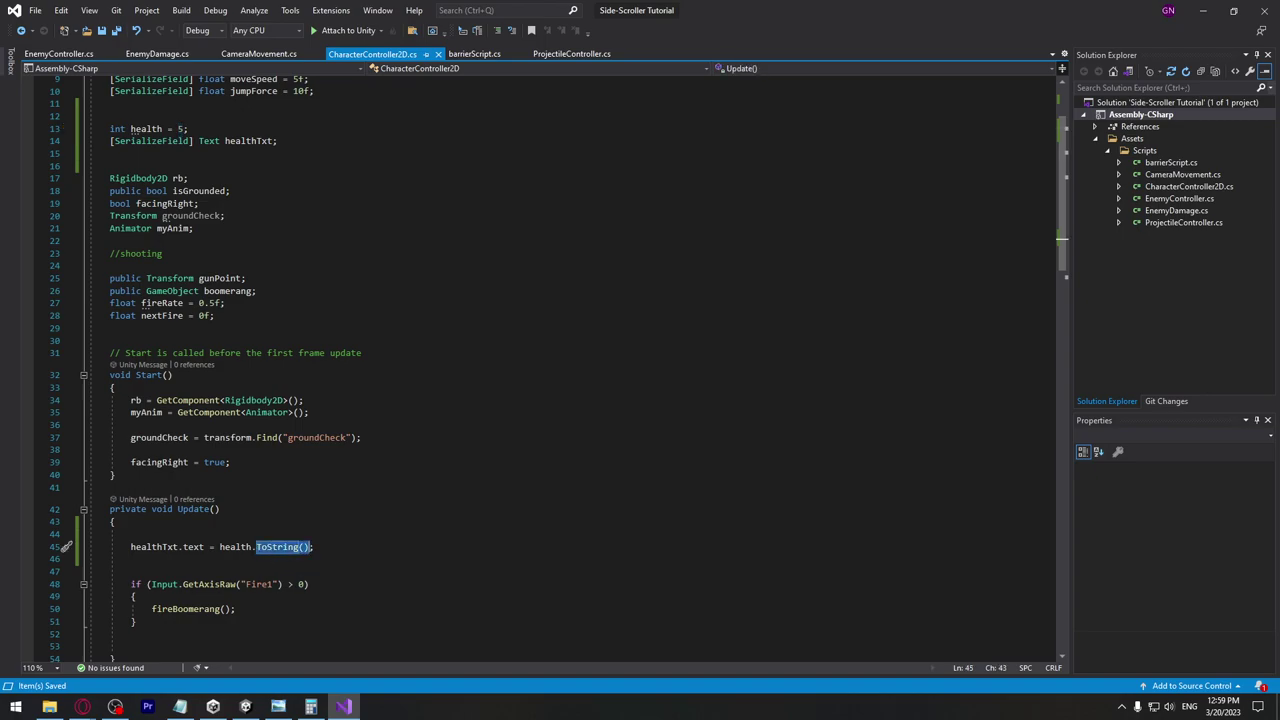
{"action": "left_click", "coordinate": [276, 547]}
Switch to Unity, play-test the scene to check the health counter, and stop play mode
{"action": "left_click", "coordinate": [245, 707]}
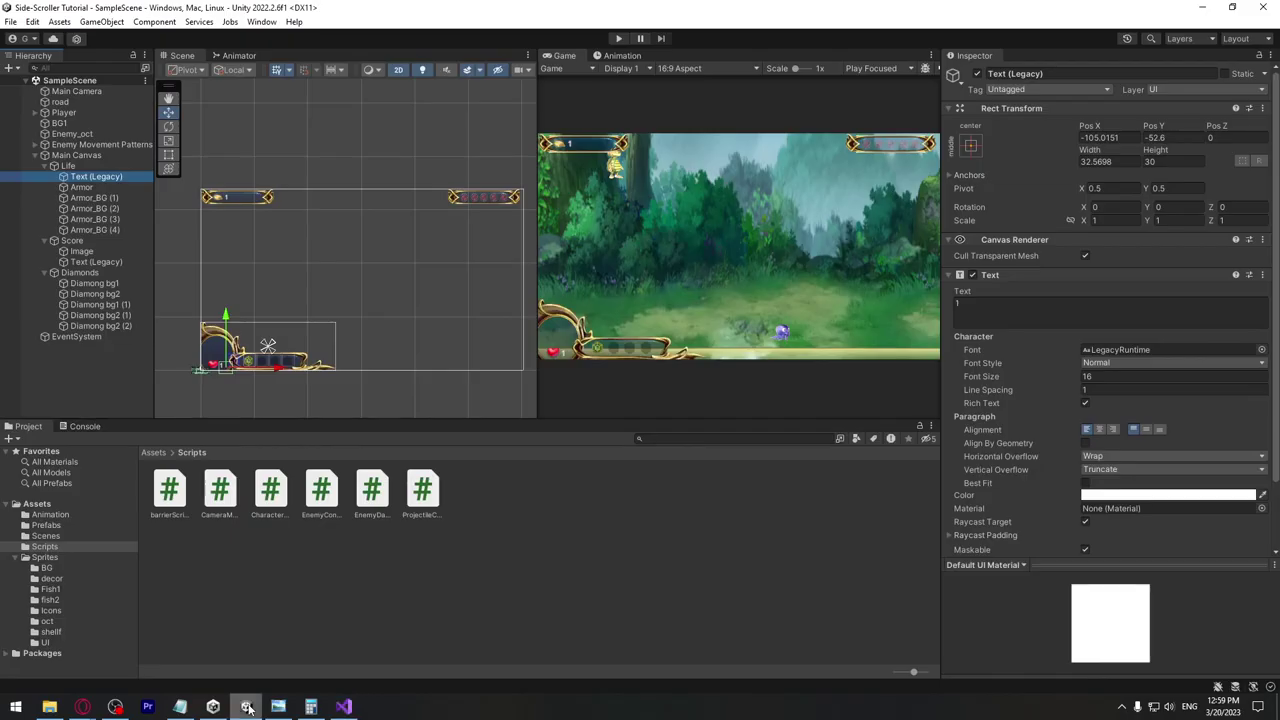
{"action": "left_click", "coordinate": [618, 38]}
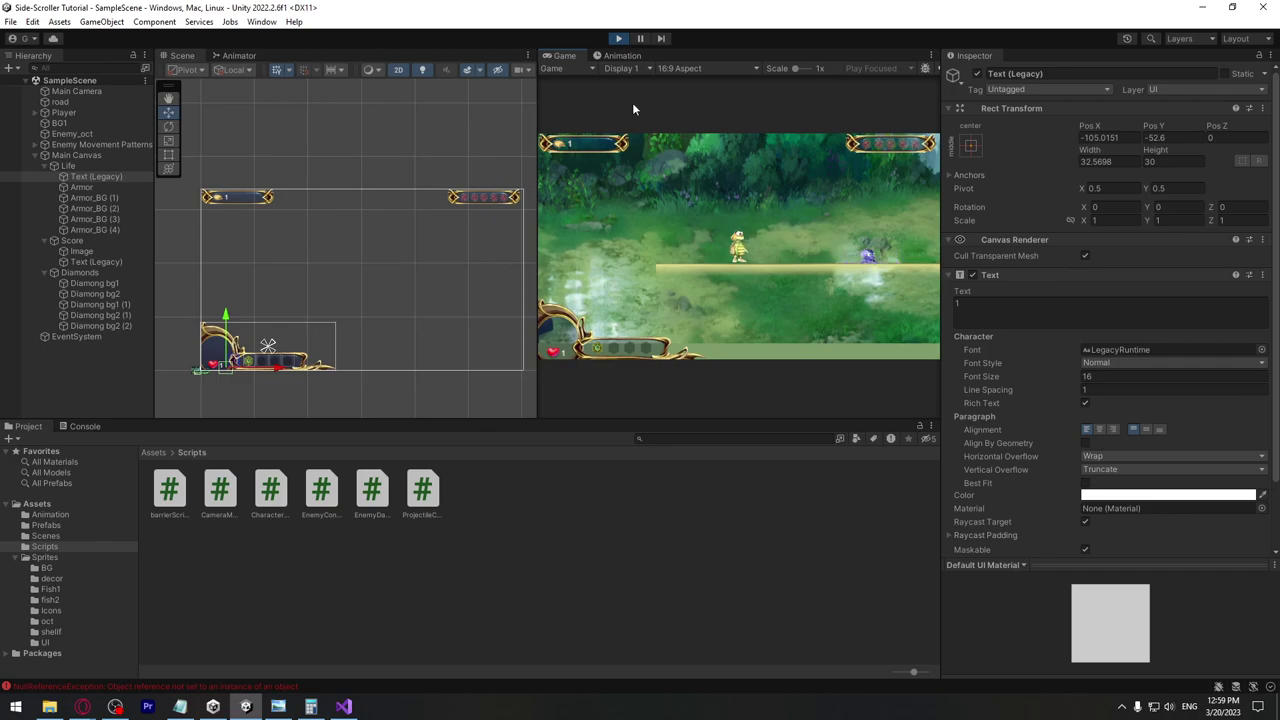
{"action": "left_click", "coordinate": [618, 38]}
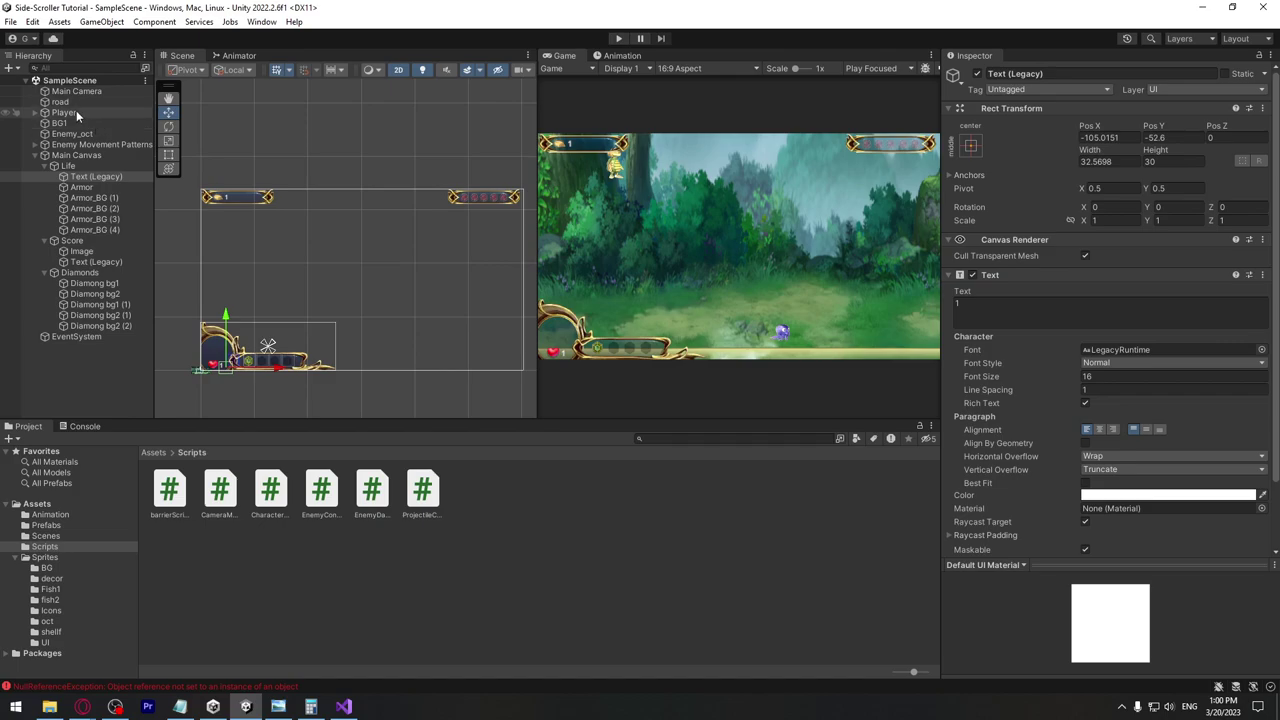
Assign the Life panel's Text (Legacy) to the Player's Health Txt field and play-test the scene
{"action": "left_click", "coordinate": [76, 112]}
{"action": "scroll", "coordinate": [1072, 472], "scroll_direction": "down", "scroll_amount": 10}
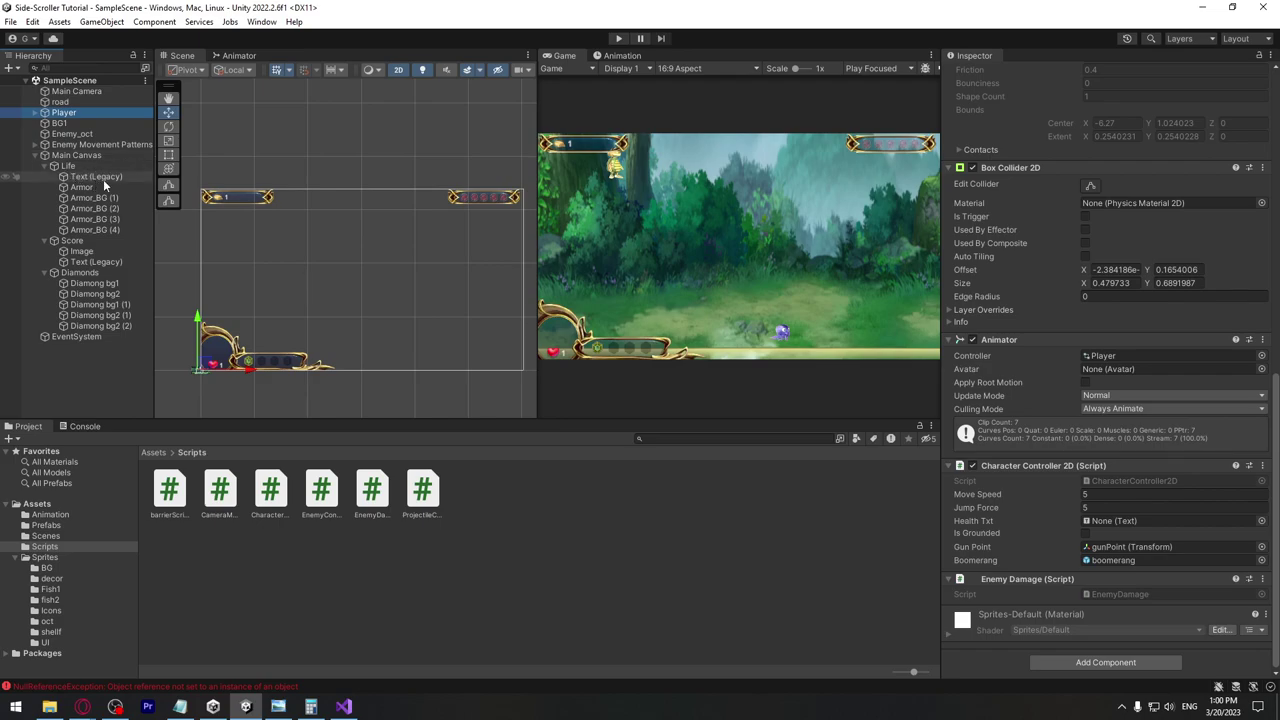
{"action": "mouse_move", "coordinate": [90, 177]}
{"action": "left_mouse_down"}
{"action": "mouse_move", "coordinate": [400, 450]}
{"action": "mouse_move", "coordinate": [1050, 495]}
{"action": "mouse_move", "coordinate": [1080, 540]}
{"action": "mouse_move", "coordinate": [1117, 535]}
{"action": "left_mouse_up"}
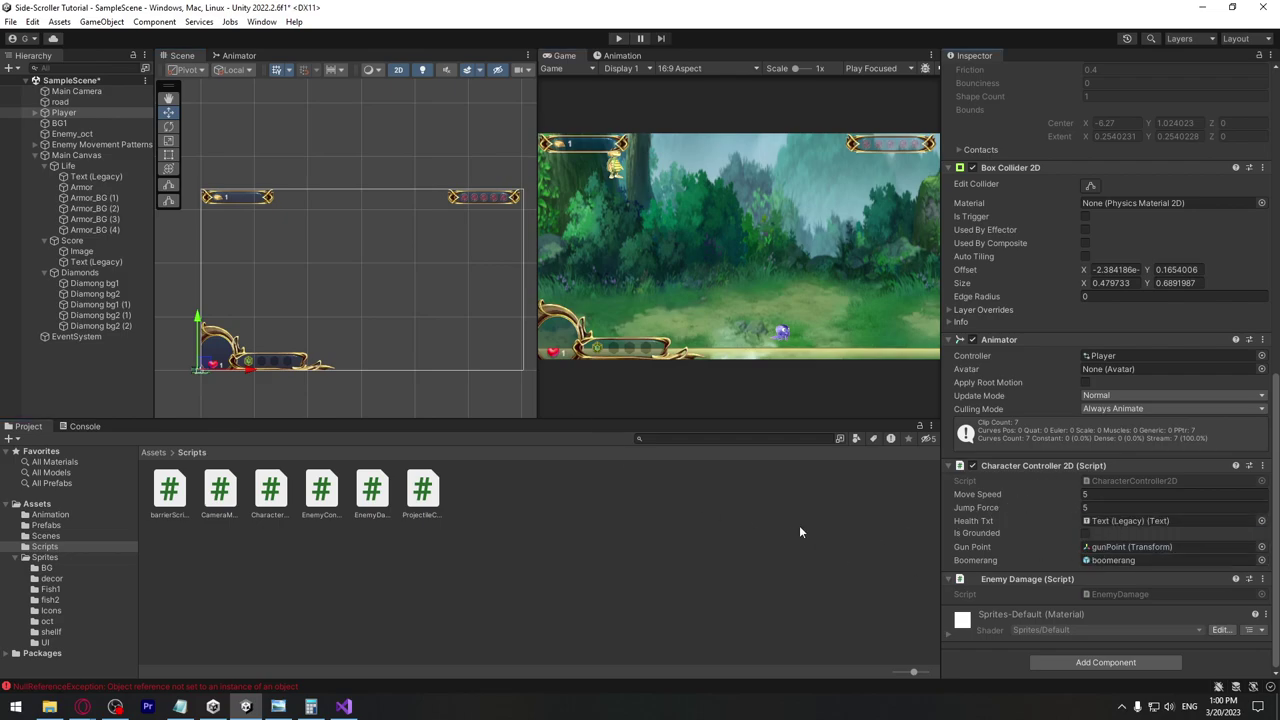
{"action": "left_click", "coordinate": [617, 38]}
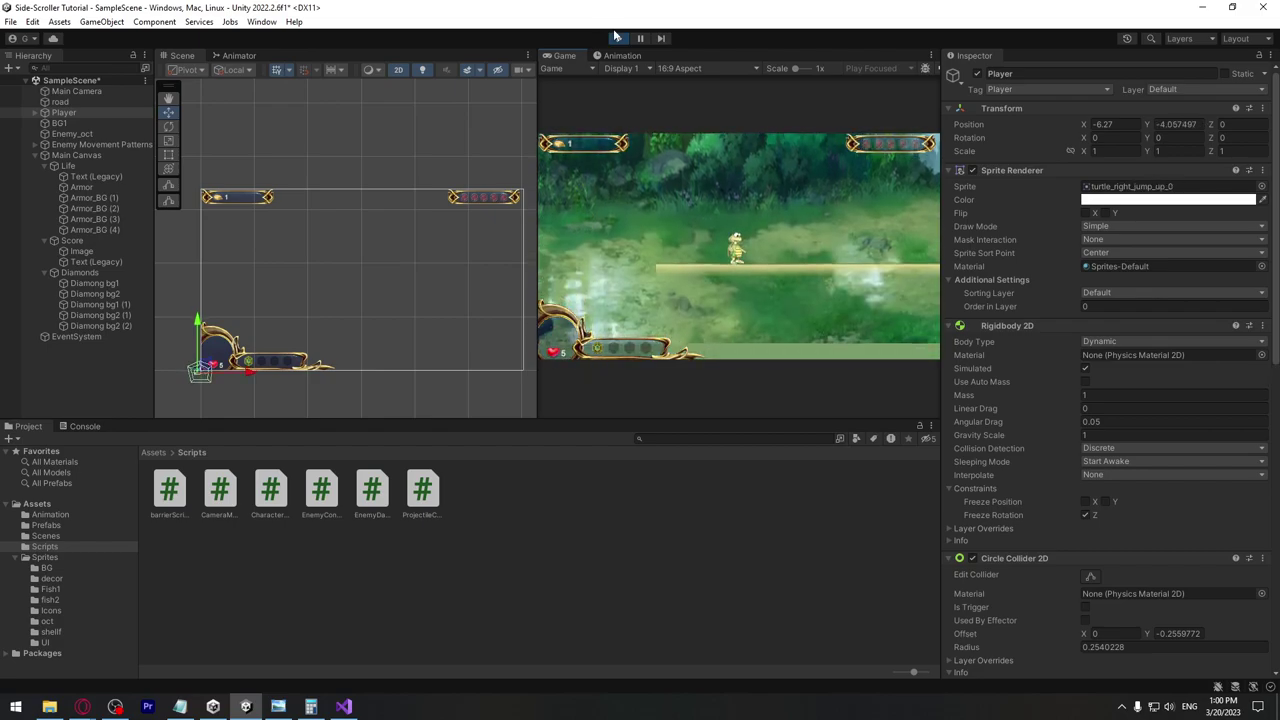
{"action": "left_click", "coordinate": [619, 37]}
Switch to Visual Studio, declare int score = 100 below the health field, and save the script
{"action": "left_click", "coordinate": [346, 706]}
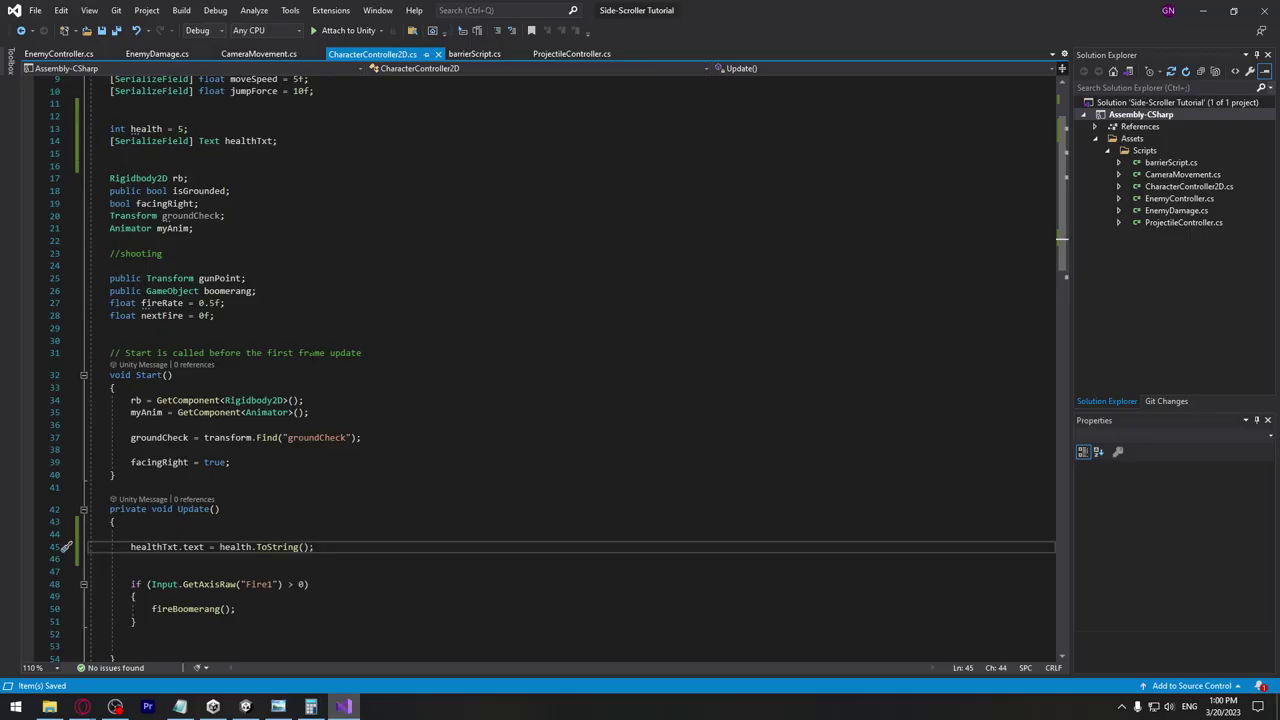
{"action": "scroll", "coordinate": [553, 369], "scroll_direction": "up", "scroll_amount": 3}
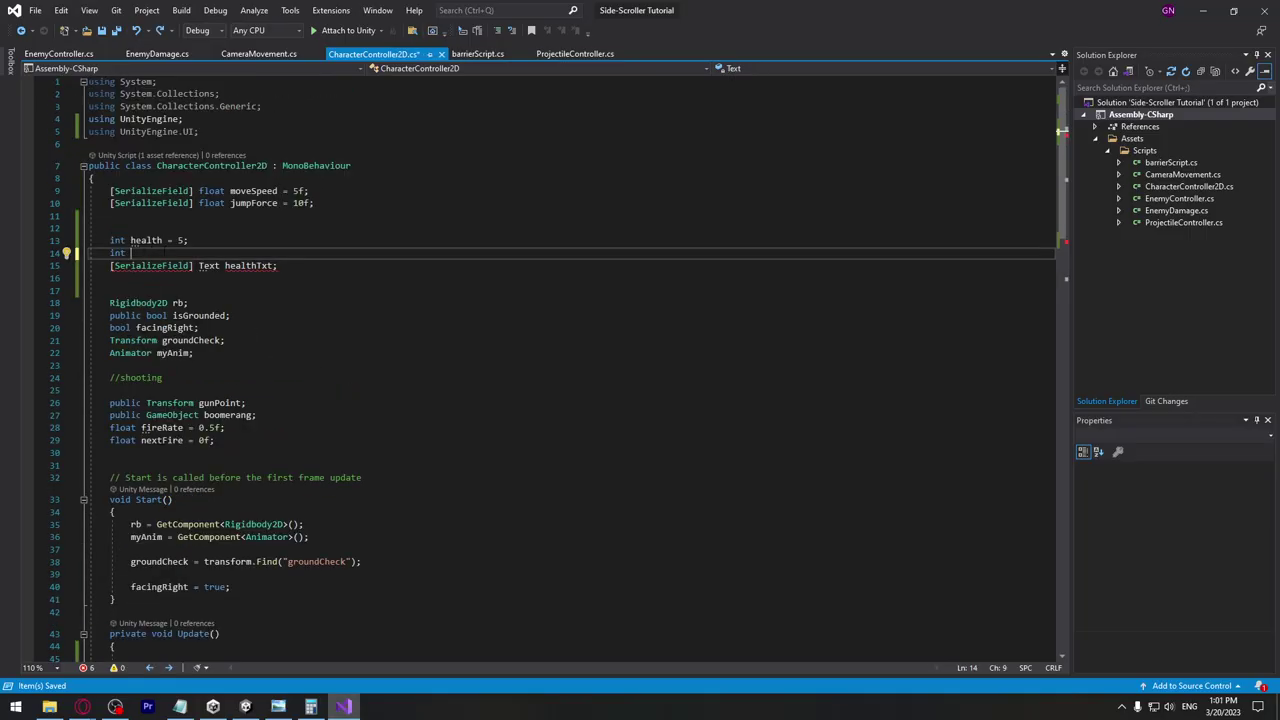
{"action": "type", "text": "score = 100;"}
{"action": "key", "text": "ctrl+s"}
Declare a [SerializeField] Text field named scoreTxt below healthTxt
{"action": "left_click", "coordinate": [293, 265]}
{"action": "key", "text": "Return"}
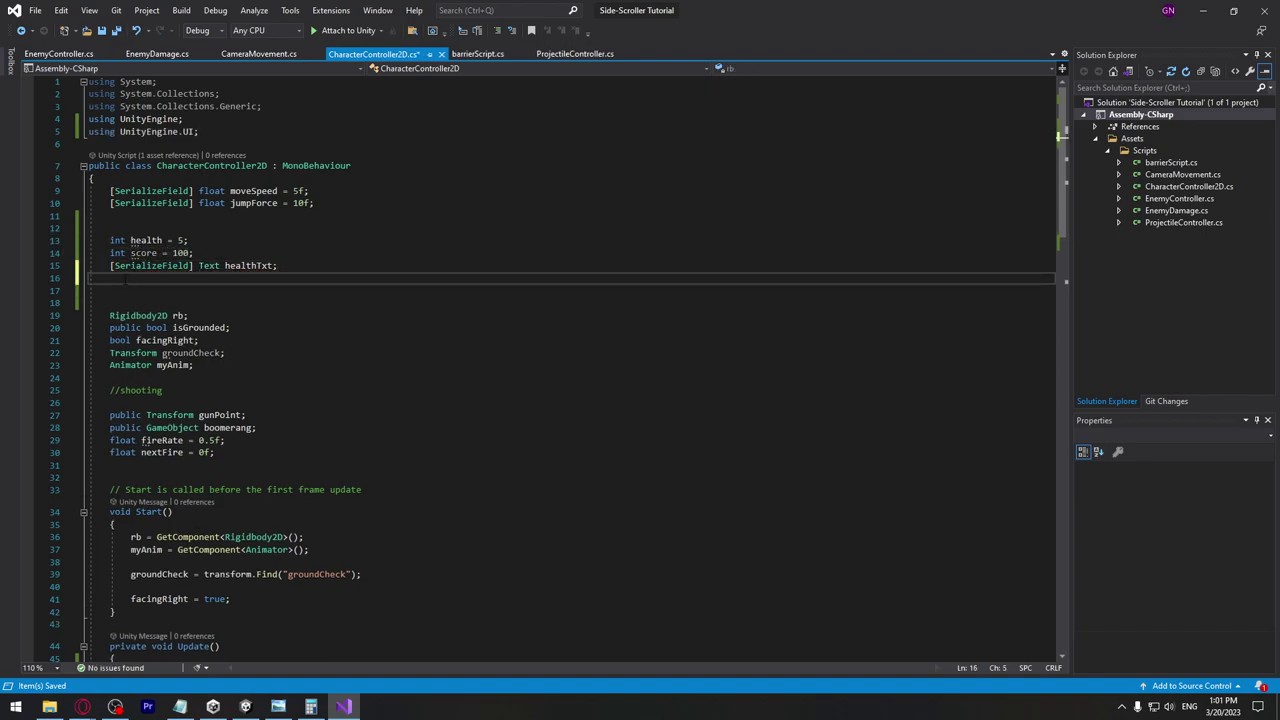
{"action": "type", "text": "[seria"}
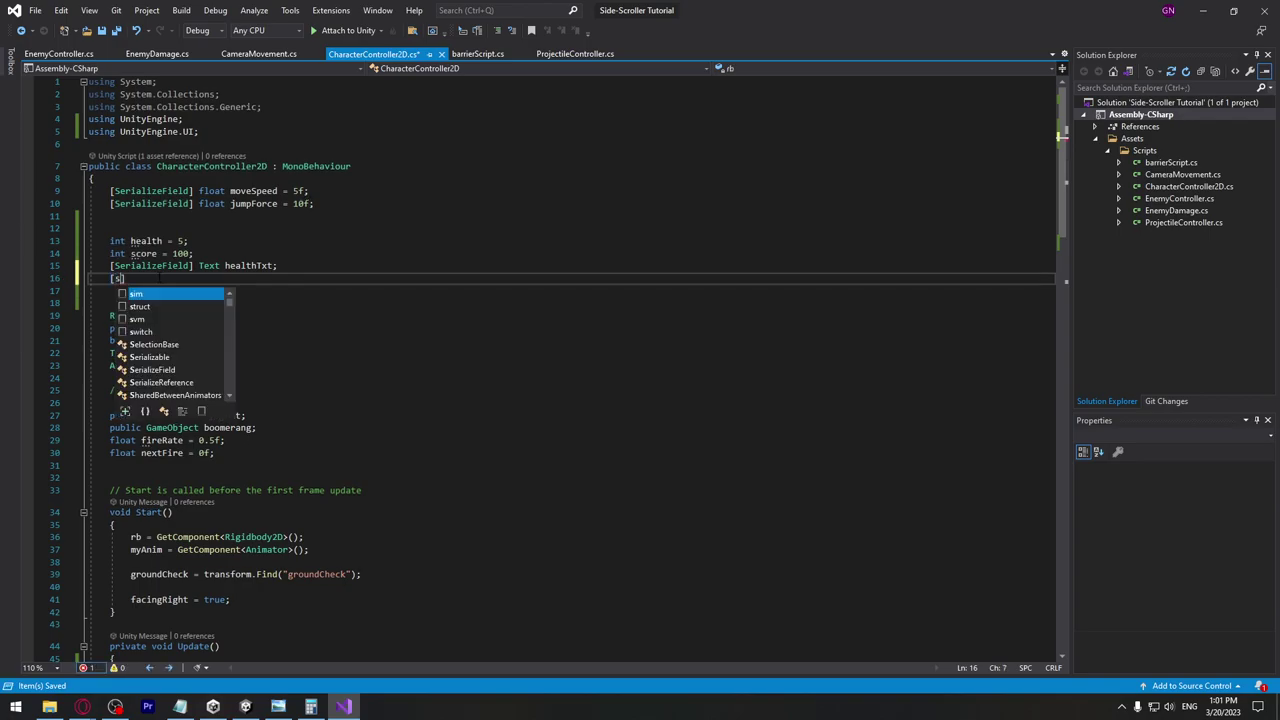
{"action": "type", "text": "] Text s"}
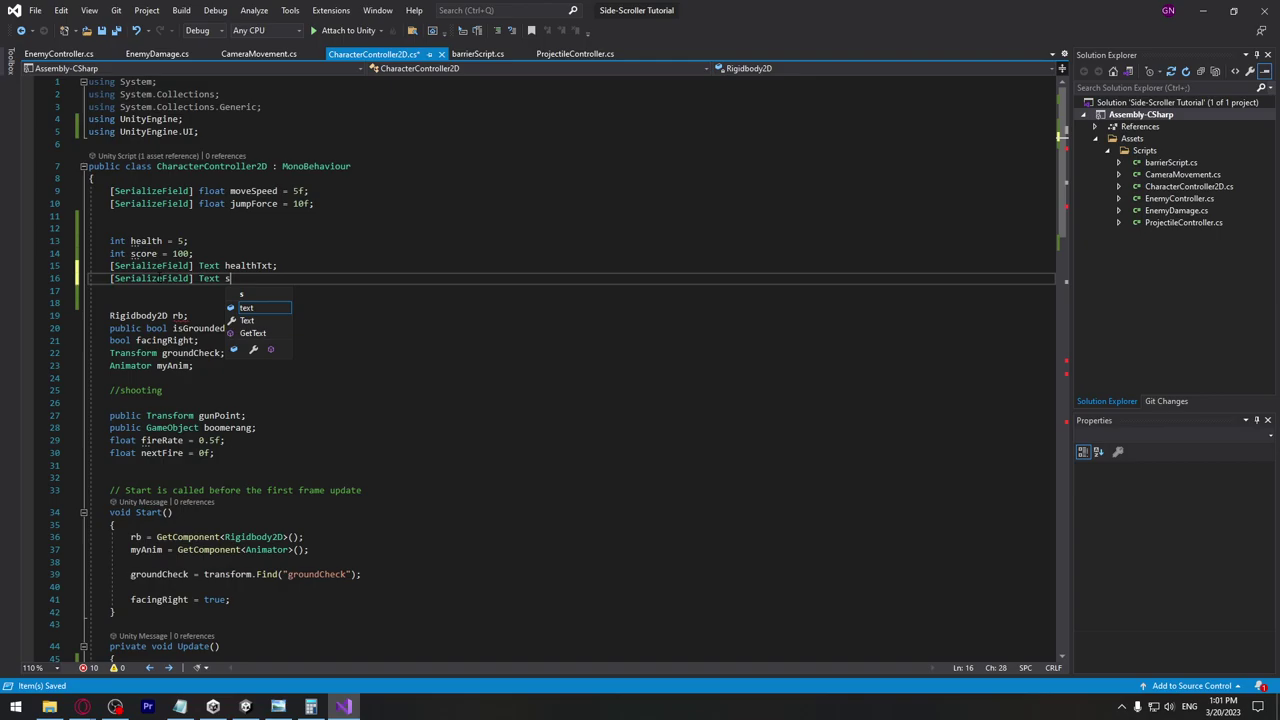
{"action": "type", "text": "coreTxt;"}
Duplicate the healthTxt.text assignment line directly below itself in the Update() method
{"action": "scroll", "coordinate": [385, 236], "scroll_direction": "down", "scroll_amount": 2}
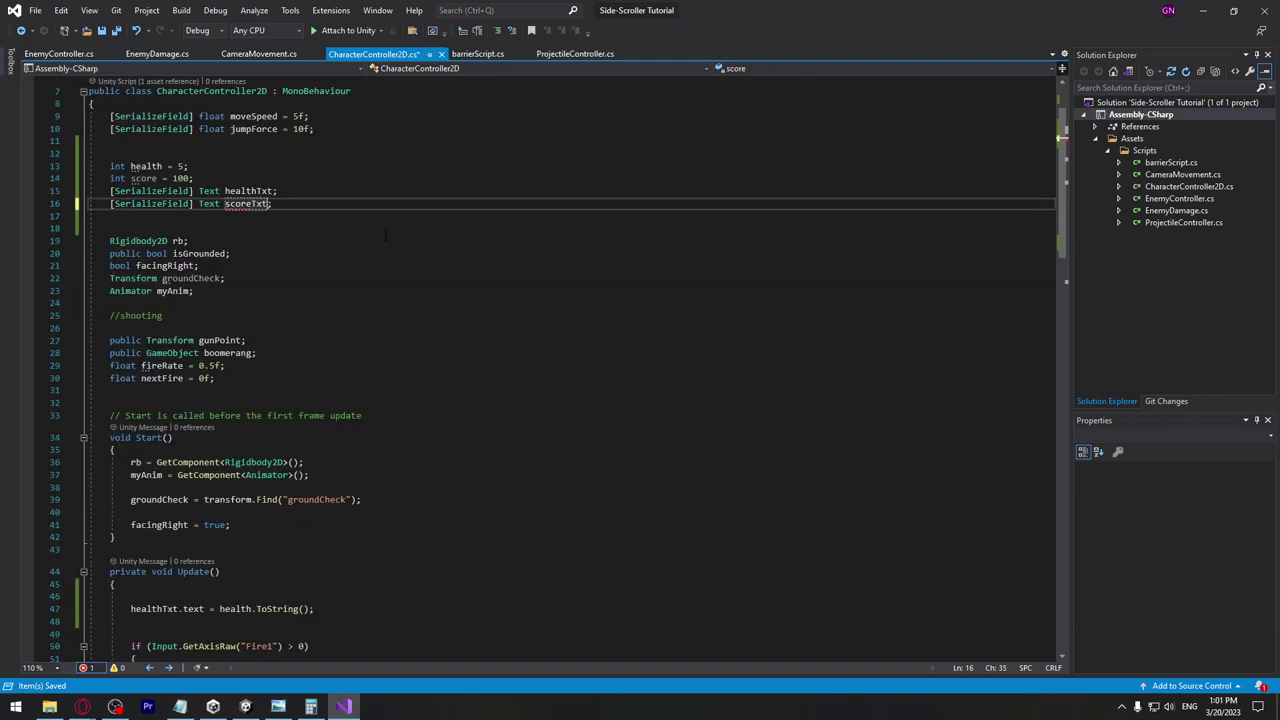
{"action": "scroll", "coordinate": [500, 300], "scroll_direction": "down", "scroll_amount": 4}
{"action": "left_click", "coordinate": [401, 460]}
{"action": "key", "text": "Return"}
{"action": "key", "text": "shift+Up"}
{"action": "key", "text": "ctrl+d"}
Change the duplicated line in Update() to scoreTxt.text = score.ToString(); and save the script
{"action": "double_click", "coordinate": [151, 472]}
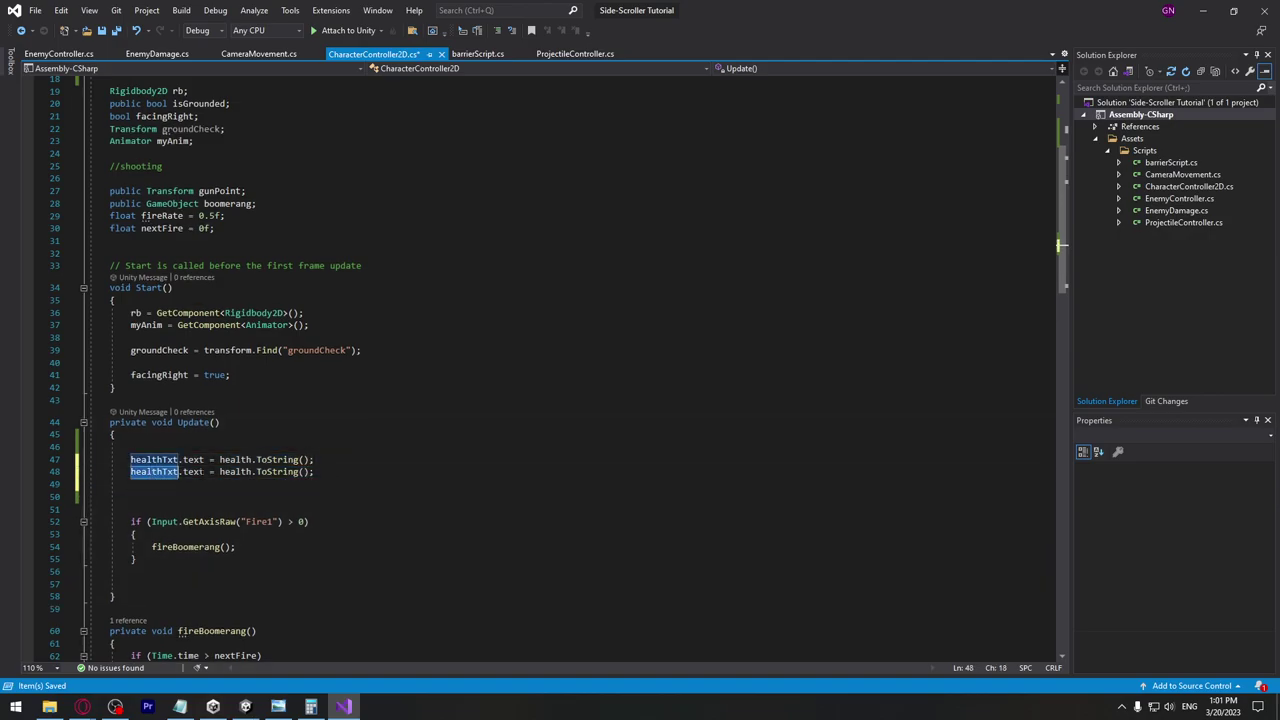
{"action": "type", "text": "coreTxt"}
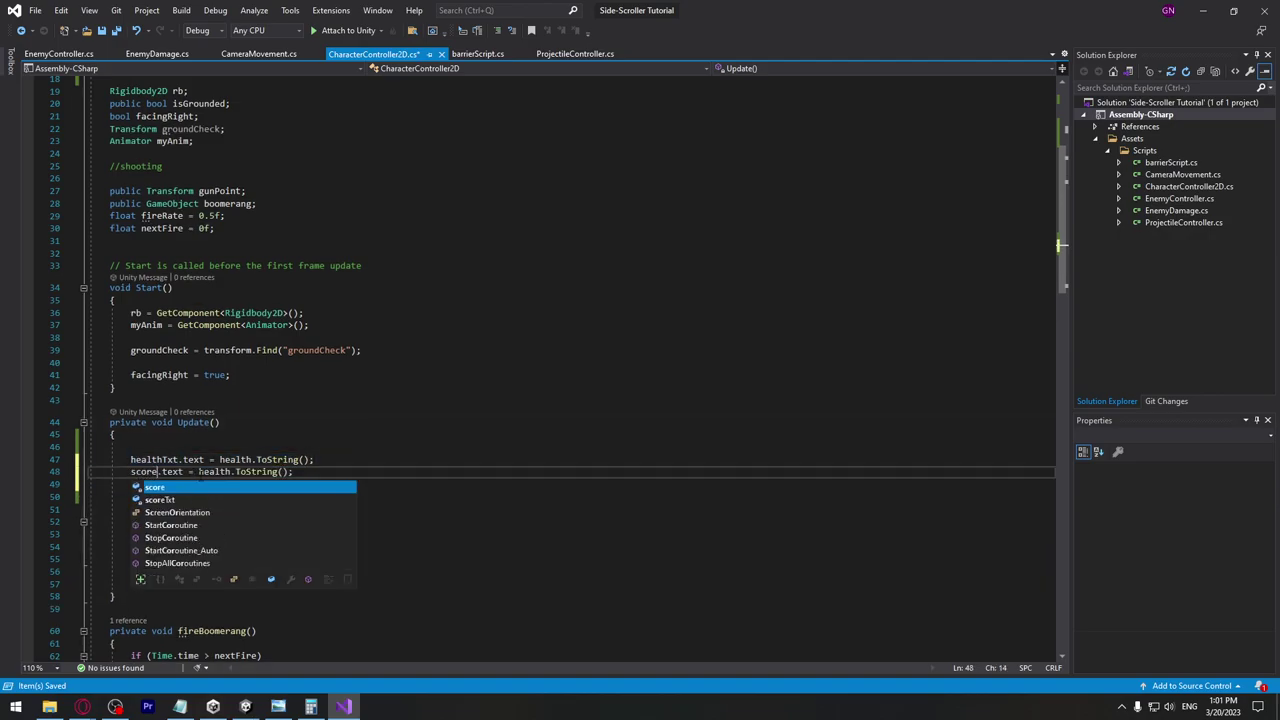
{"action": "double_click", "coordinate": [230, 471]}
{"action": "type", "text": "score"}
{"action": "key", "text": "ctrl+s"}
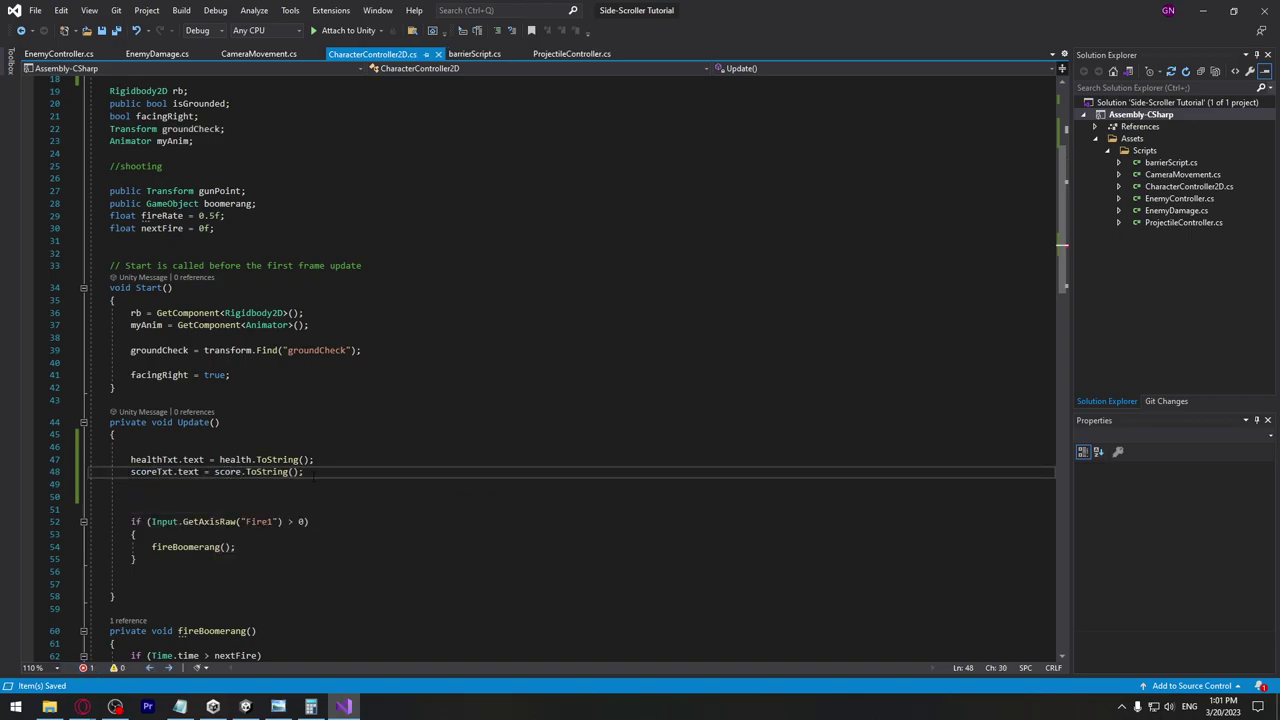
{"action": "left_click", "coordinate": [367, 471]}
Switch to Unity, assign the Score panel's Text (Legacy) to the Player's Score Txt field, and start play mode
{"action": "mouse_move", "coordinate": [246, 706]}
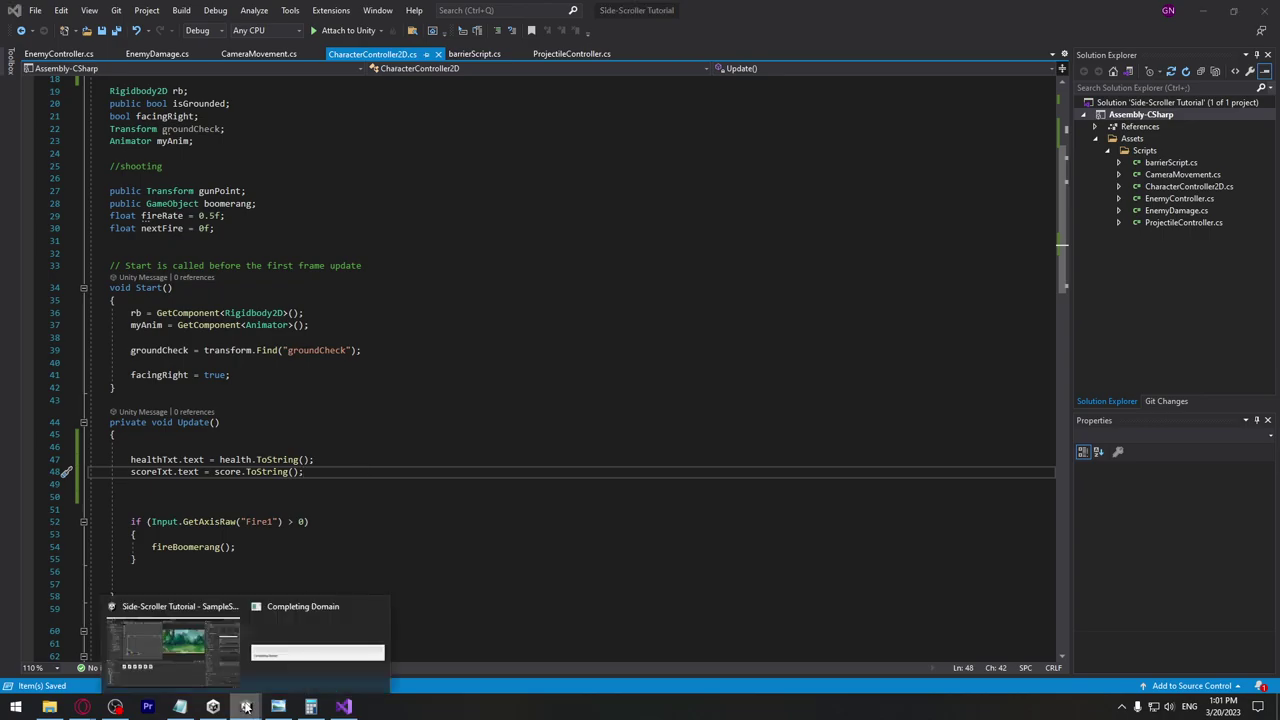
{"action": "left_click", "coordinate": [173, 648]}
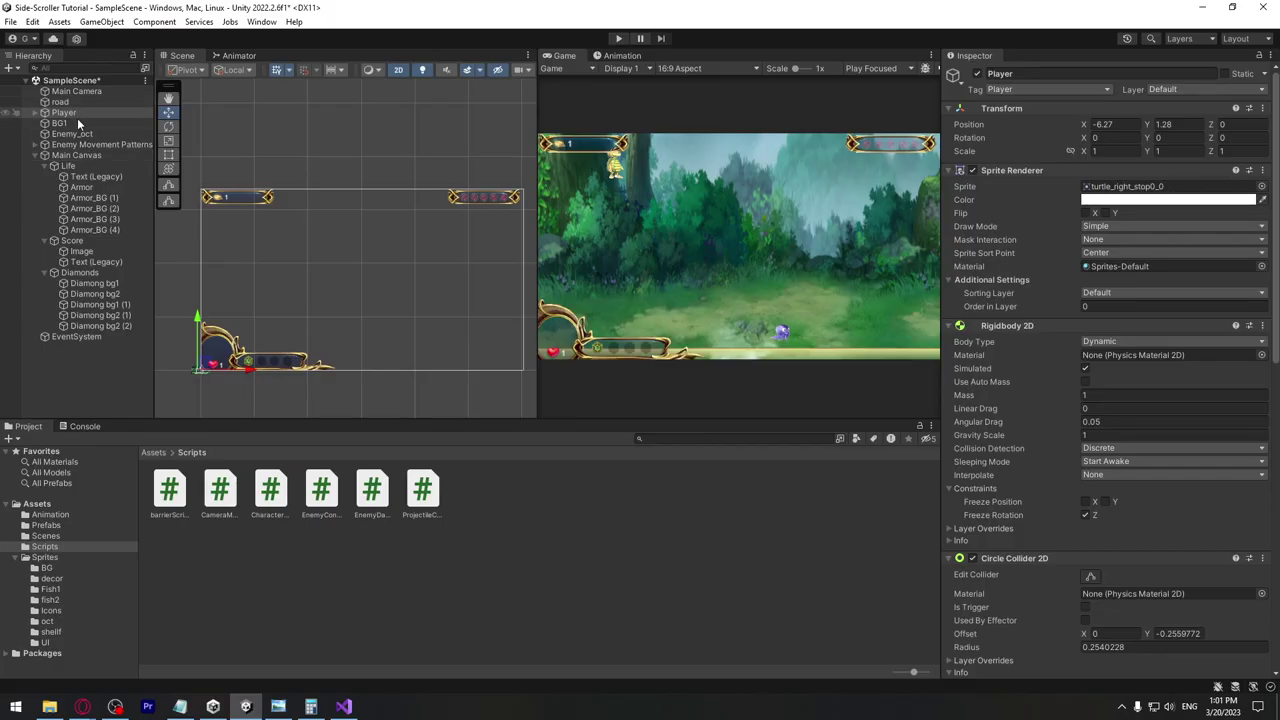
{"action": "scroll", "coordinate": [1064, 470], "scroll_direction": "down", "scroll_amount": 10}
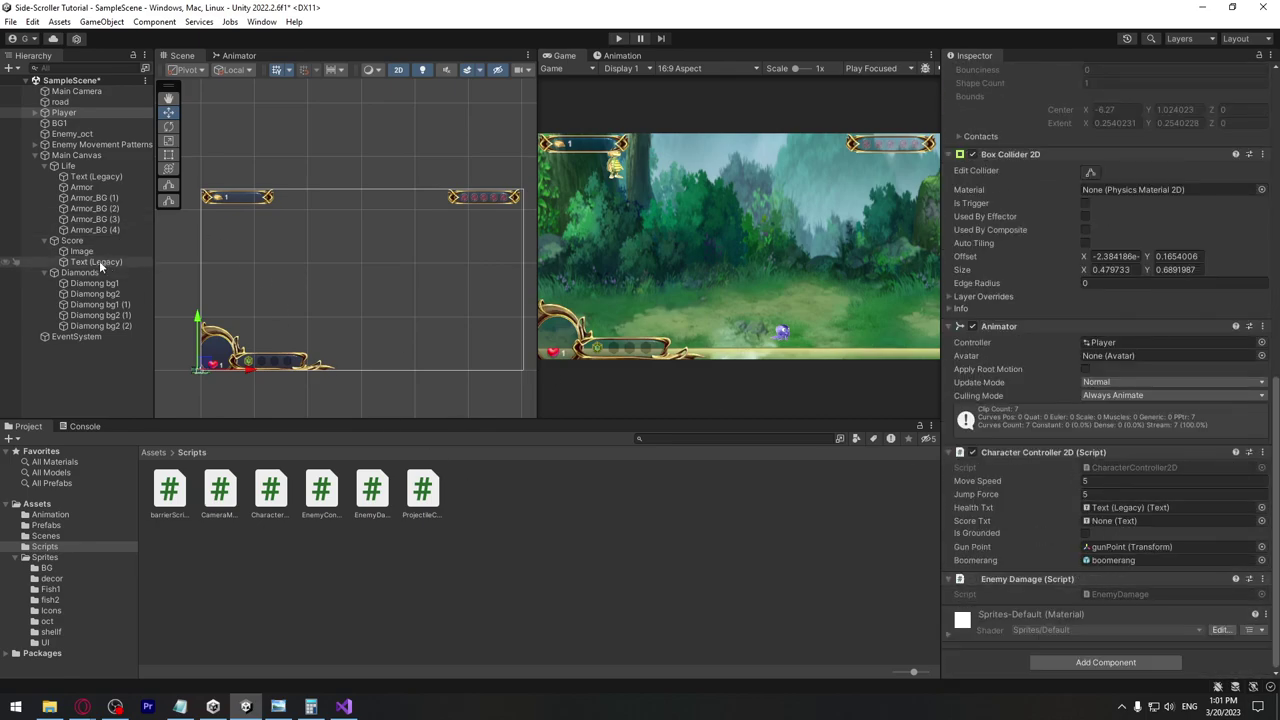
{"action": "left_click_drag", "start_coordinate": [88, 263], "coordinate": [1123, 530]}
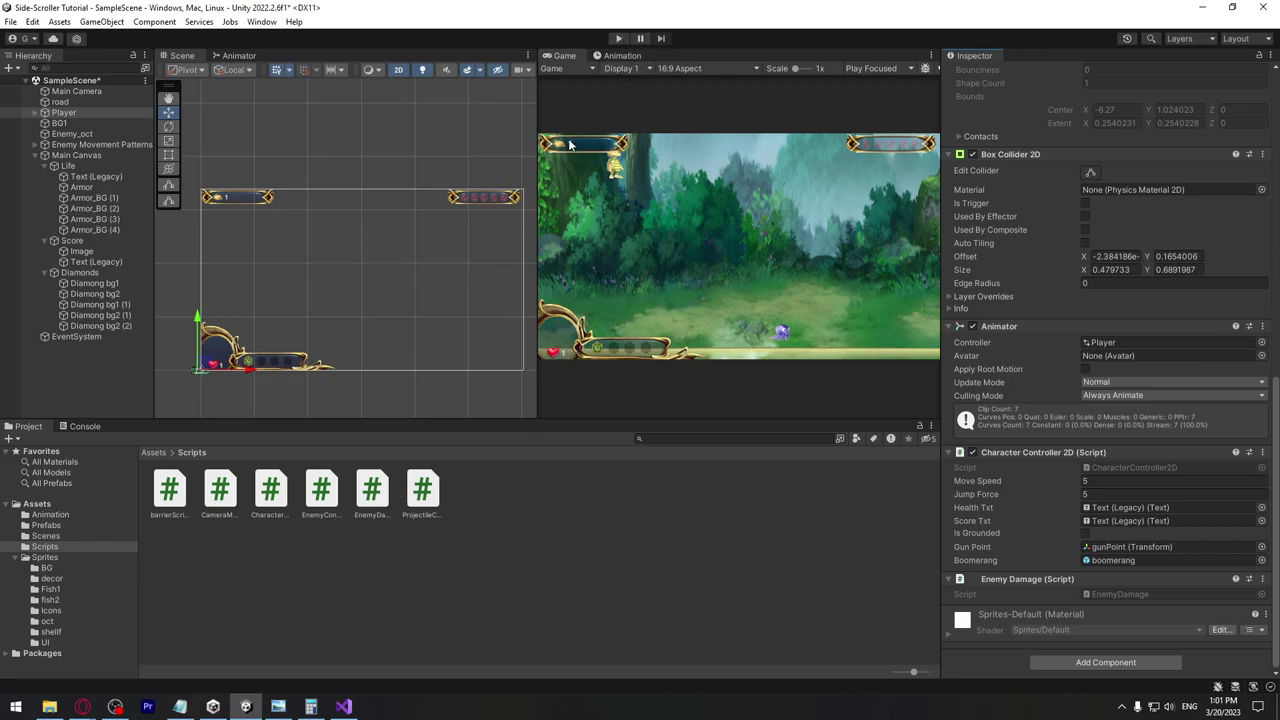
{"action": "left_click", "coordinate": [619, 39]}
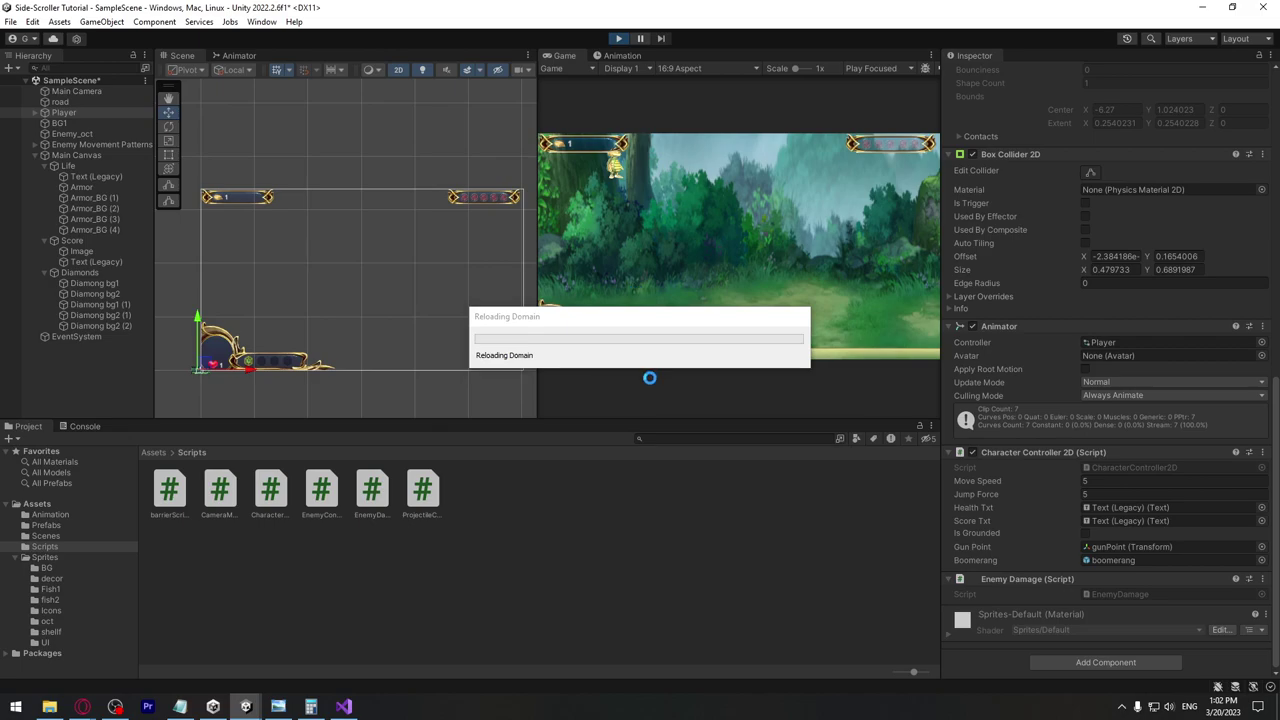